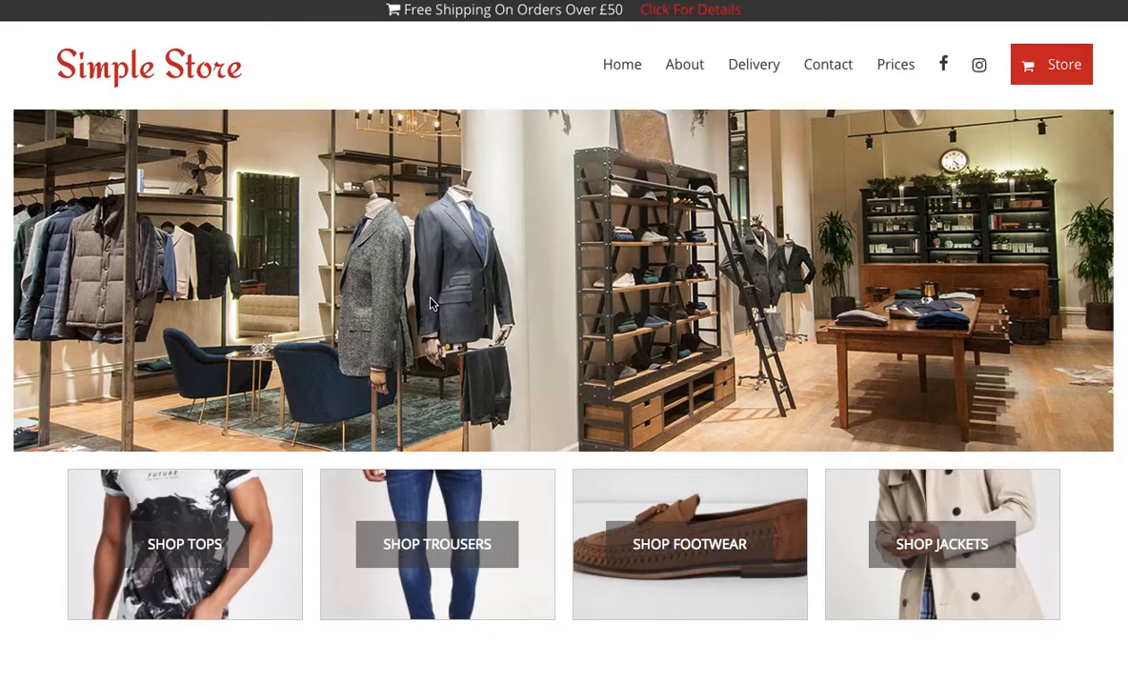
# Open the Simple Store shop page and look through its product listing down to the page links
pyautogui.click(1064, 77)
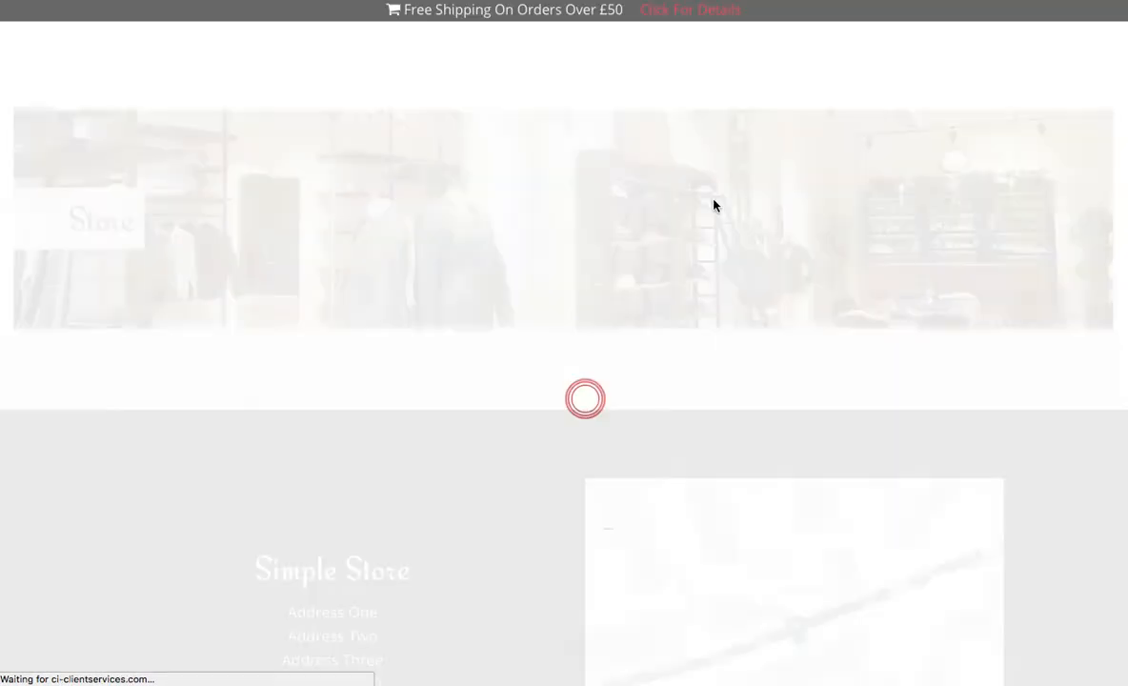
pyautogui.scroll(-8, 715, 205)
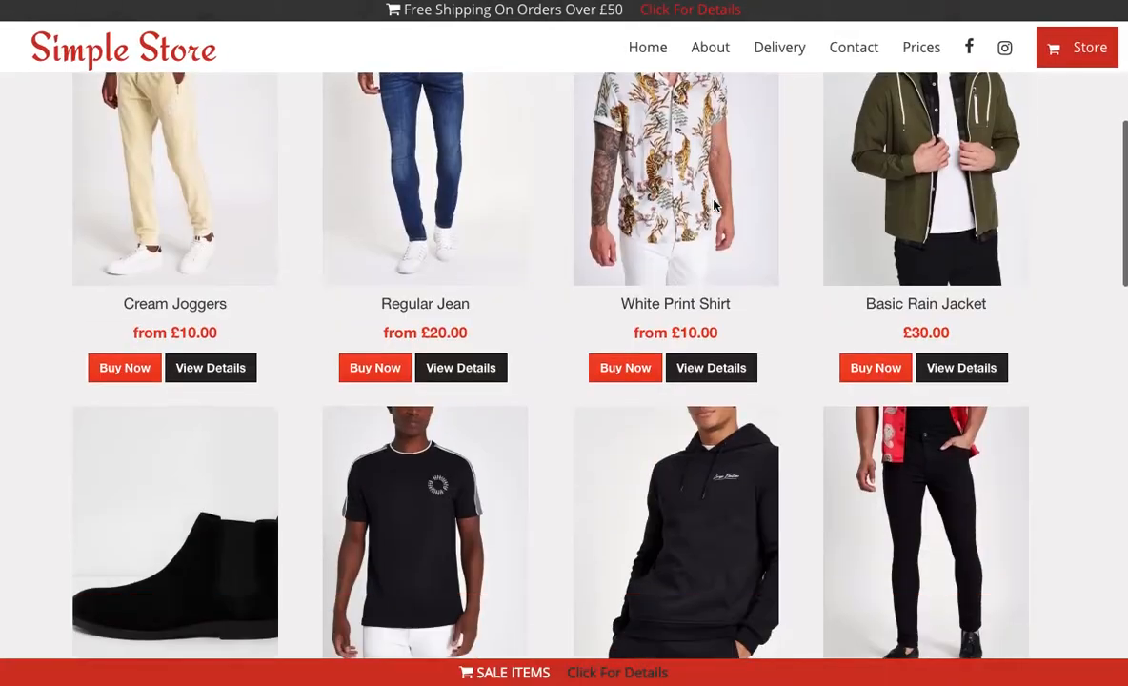
pyautogui.scroll(-10, 715, 206)
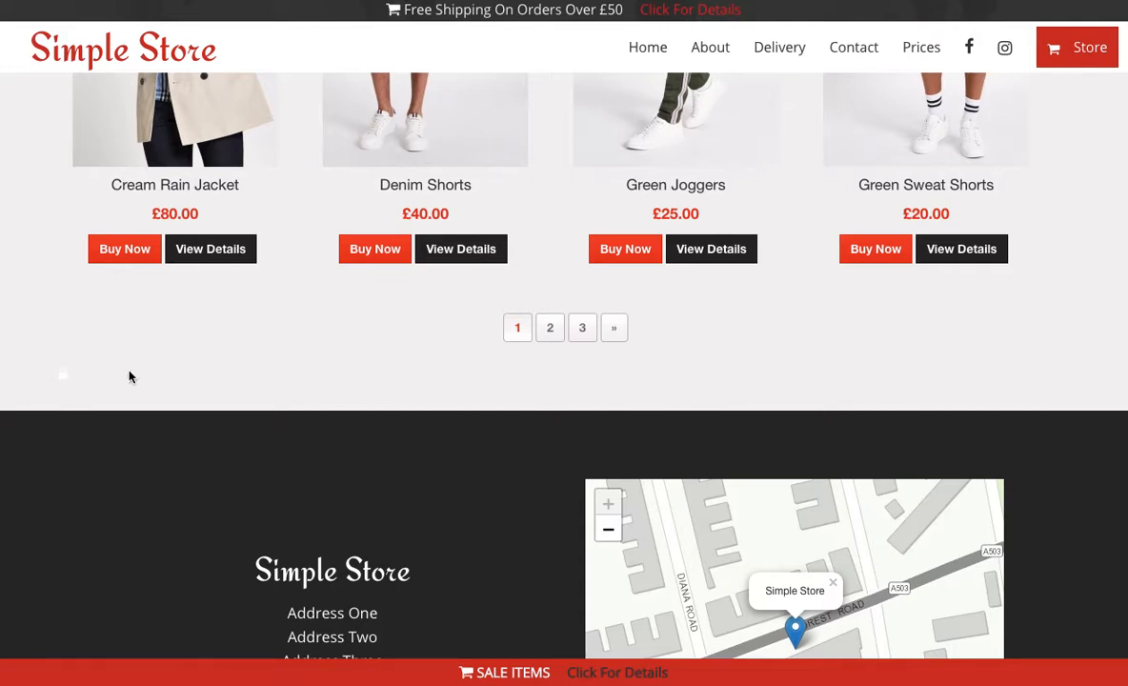
# Open the store's admin area and go through its list of products
pyautogui.click(66, 384)
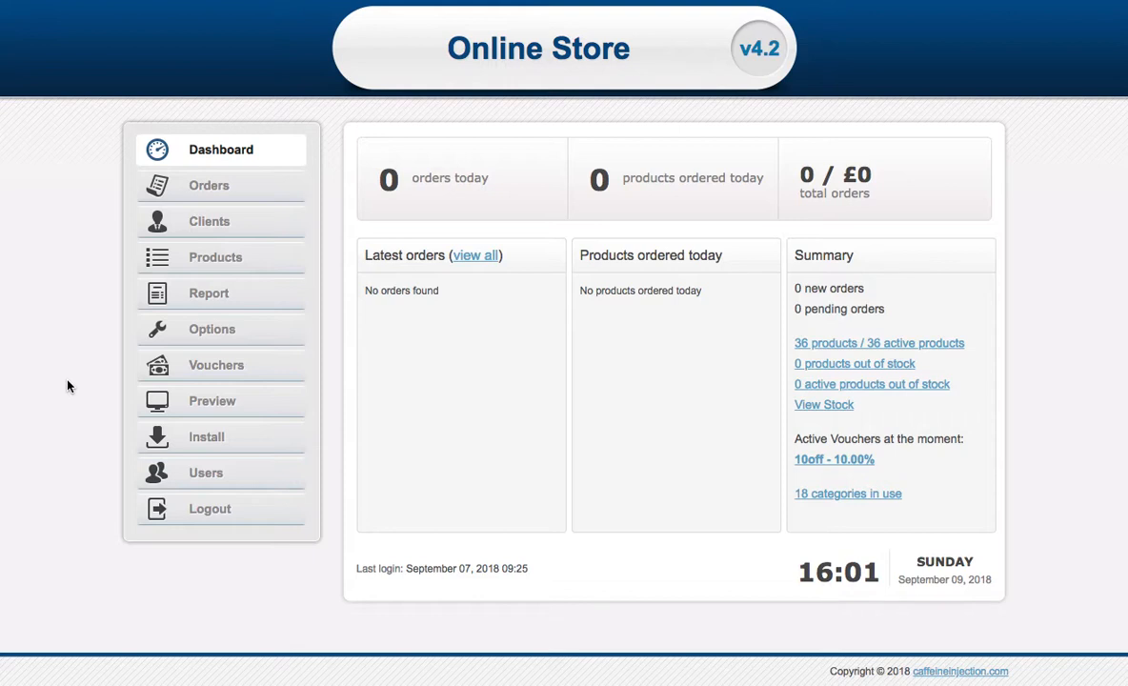
pyautogui.click(210, 270)
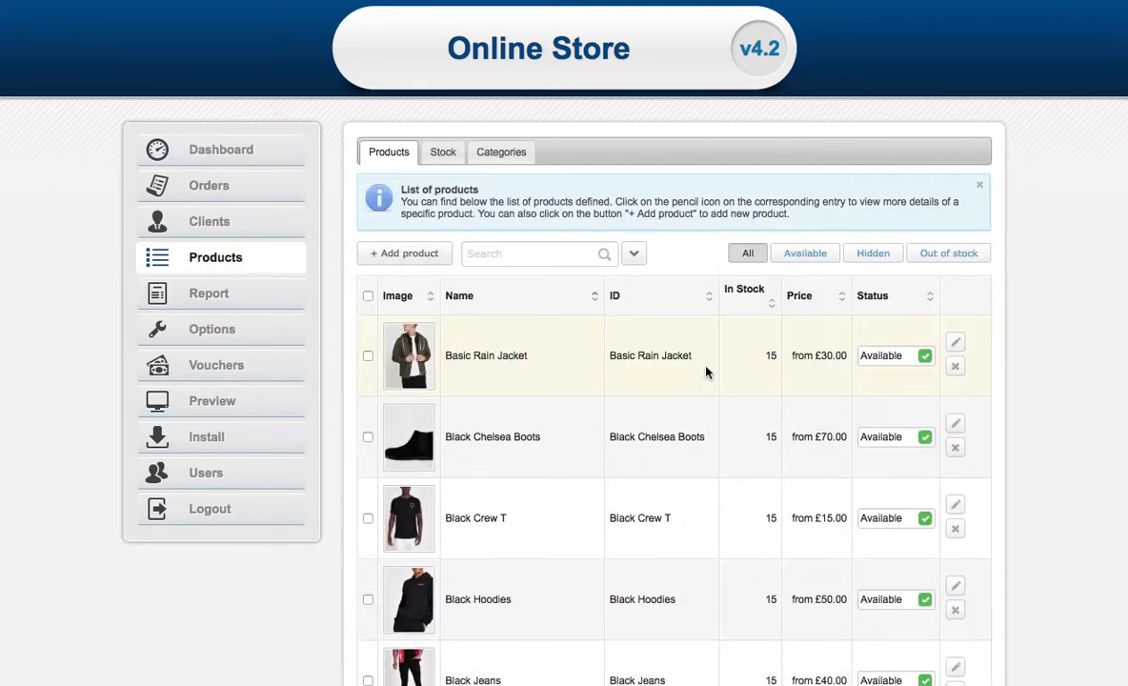
pyautogui.scroll(-5, 658, 353)
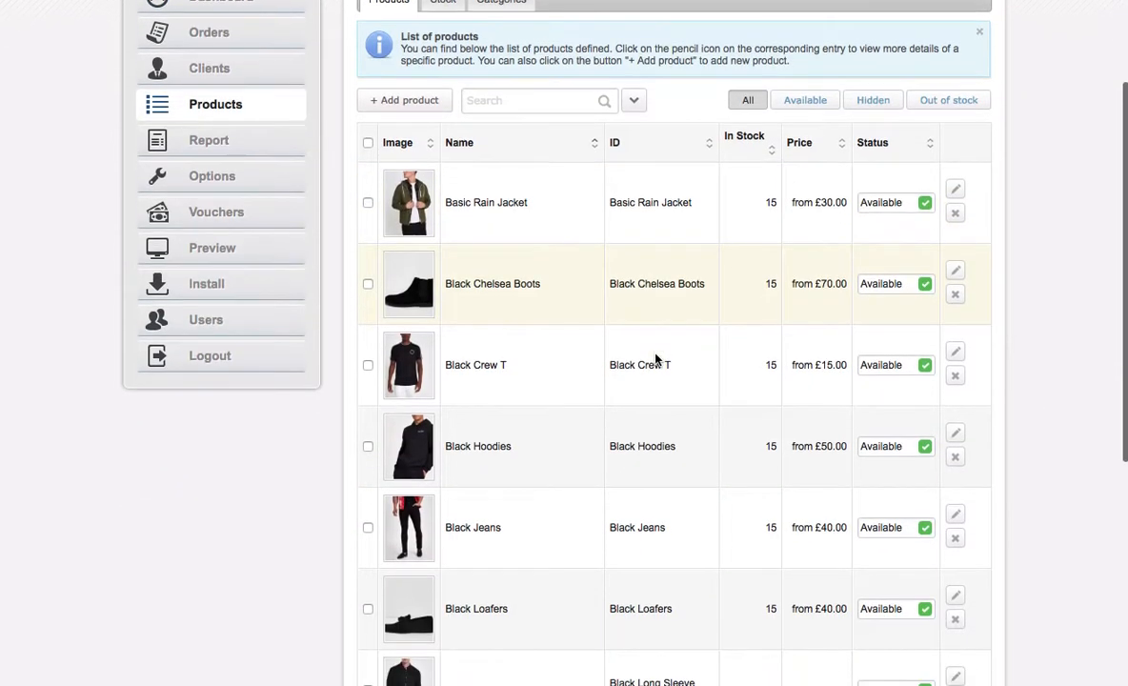
pyautogui.scroll(-7, 565, 186)
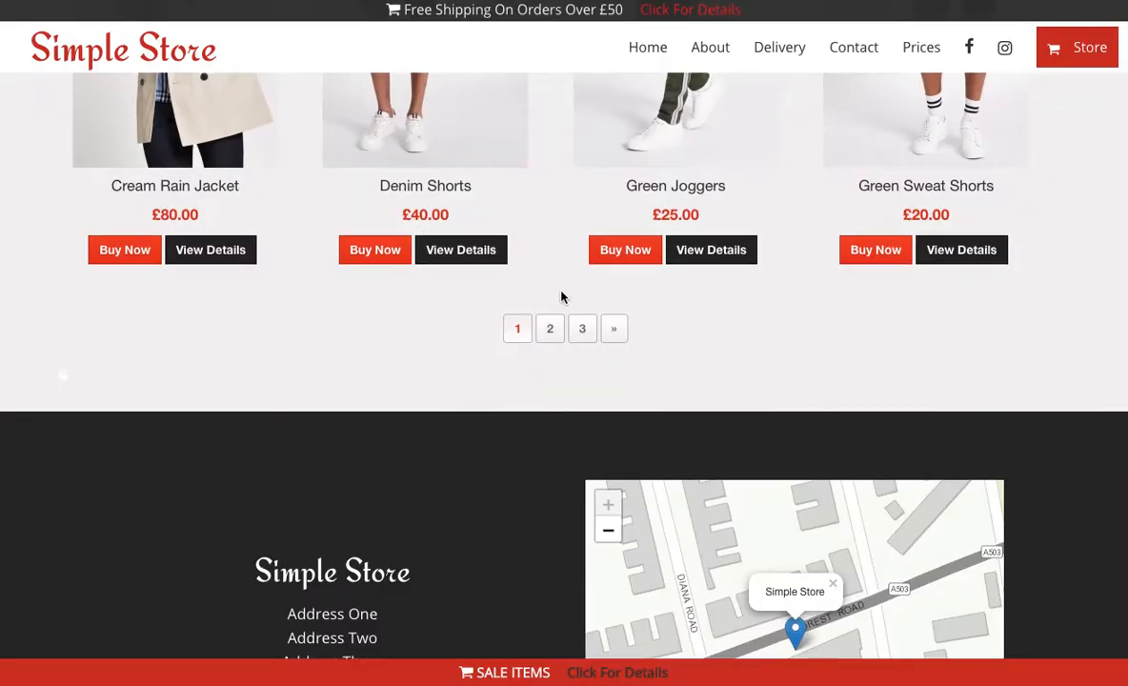
# Compare the products shown on the storefront with the entries in the admin product list
pyautogui.scroll(10, 561, 298)
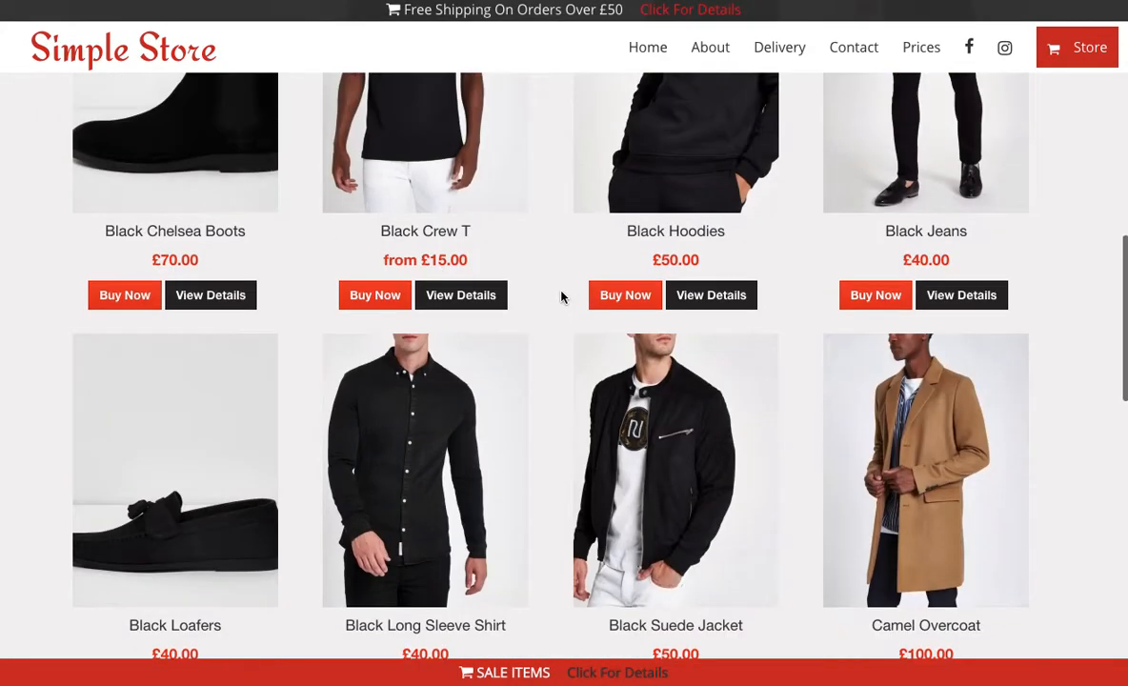
pyautogui.scroll(10, 561, 298)
pyautogui.scroll(-5, 561, 299)
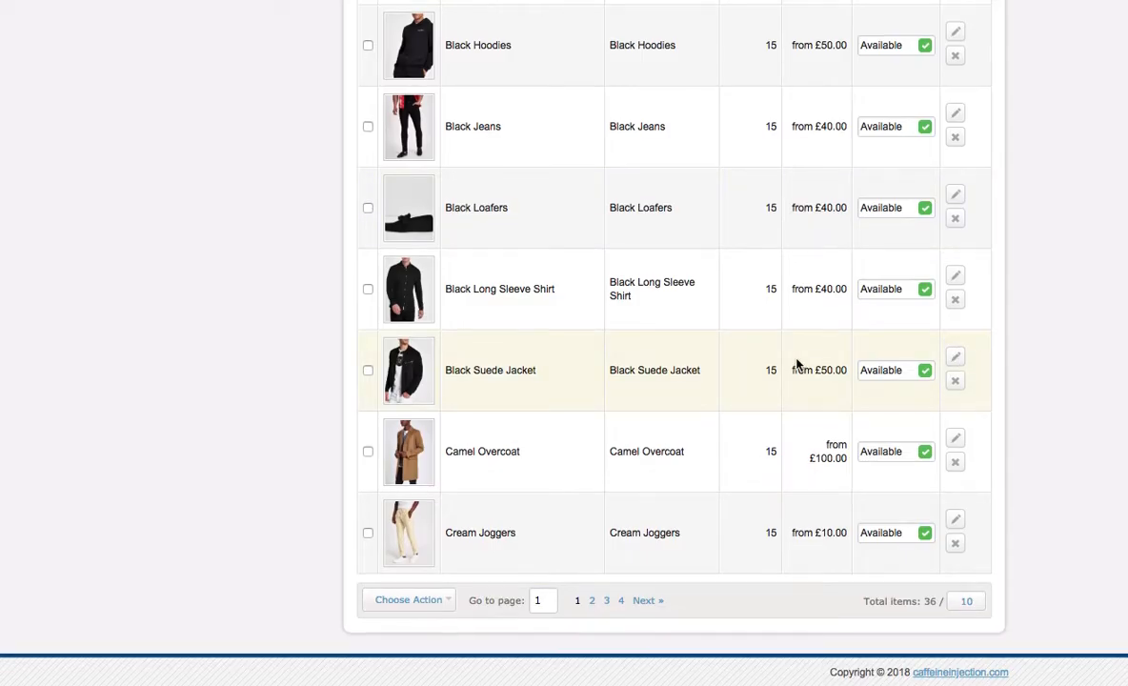
pyautogui.scroll(6, 796, 362)
pyautogui.scroll(-5, 797, 360)
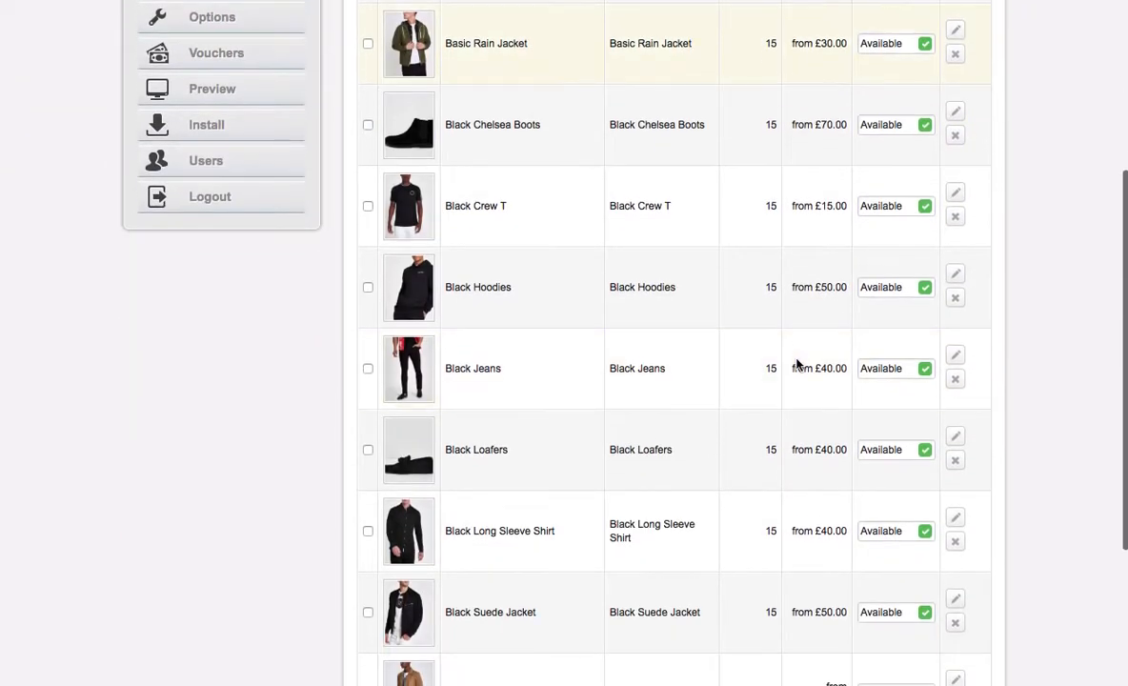
pyautogui.scroll(-2, 797, 360)
pyautogui.scroll(7, 797, 358)
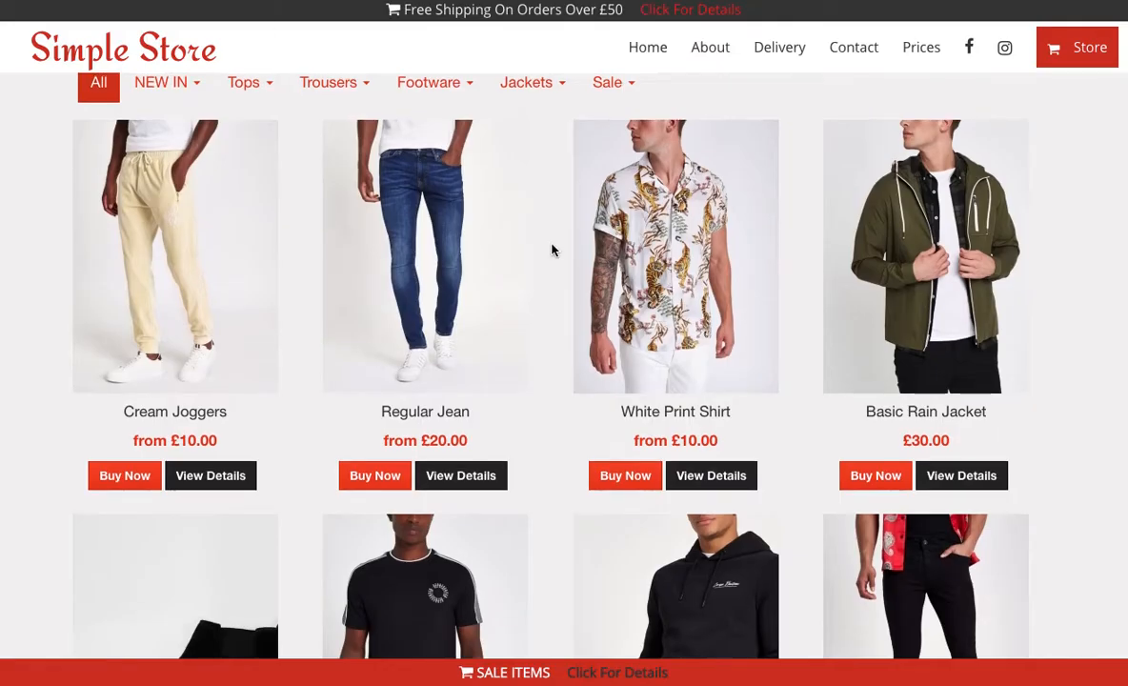
# Show the NEW IN category on the storefront and look through its products
pyautogui.scroll(2, 552, 251)
pyautogui.click(260, 246)
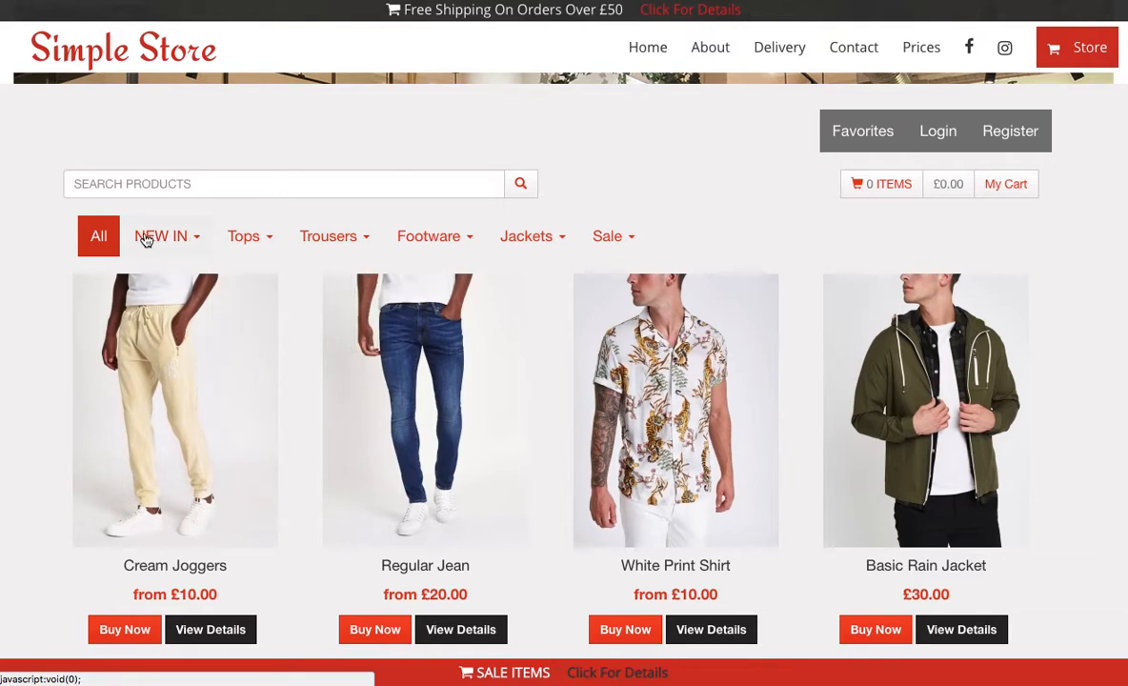
pyautogui.click(146, 234)
pyautogui.scroll(3, 705, 252)
pyautogui.scroll(-5, 703, 254)
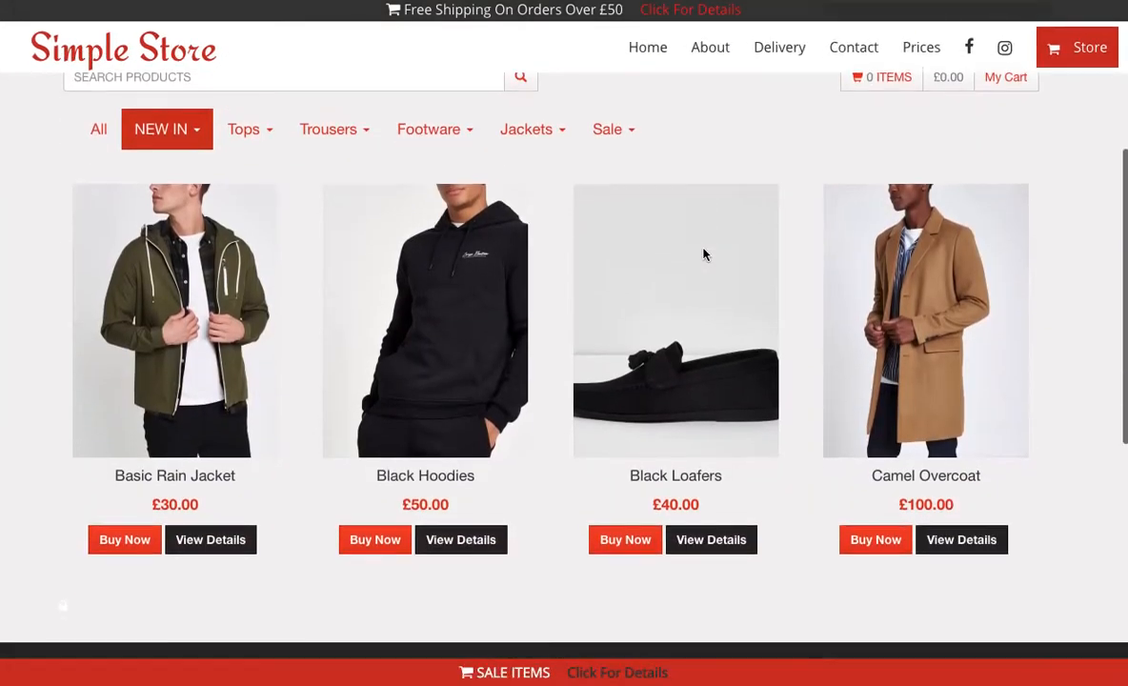
pyautogui.scroll(2, 703, 254)
pyautogui.scroll(1, 703, 254)
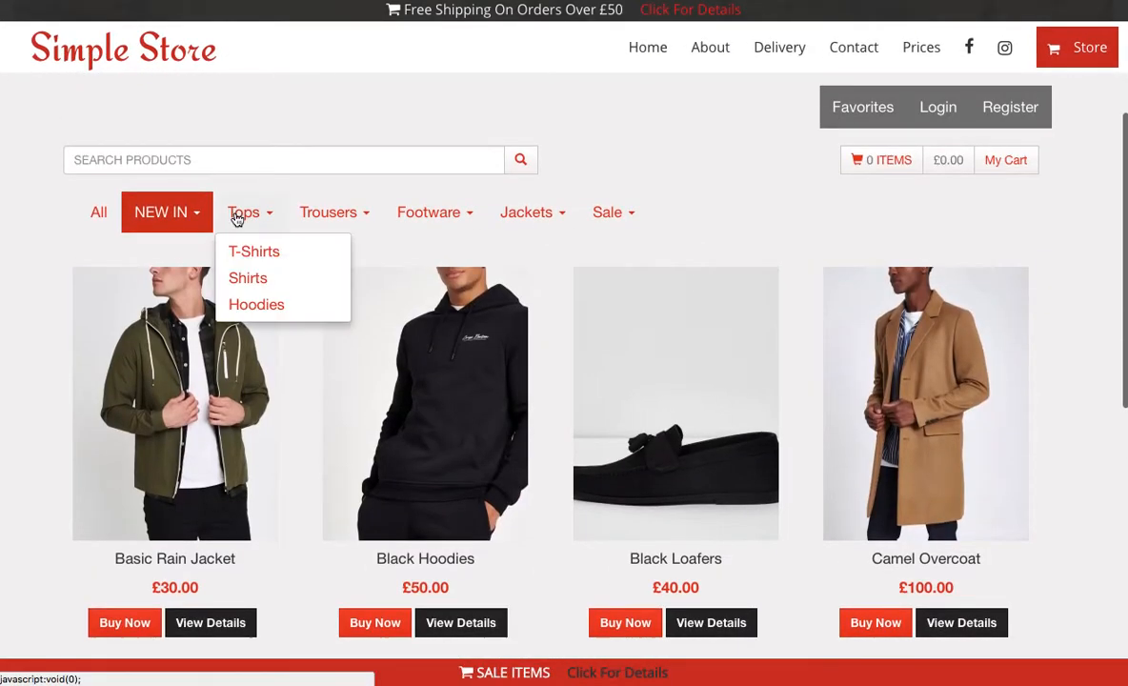
# Show the Tops category on the storefront and view the subcategories of the other product categories
pyautogui.click(234, 216)
pyautogui.scroll(2, 306, 345)
pyautogui.scroll(-4, 322, 328)
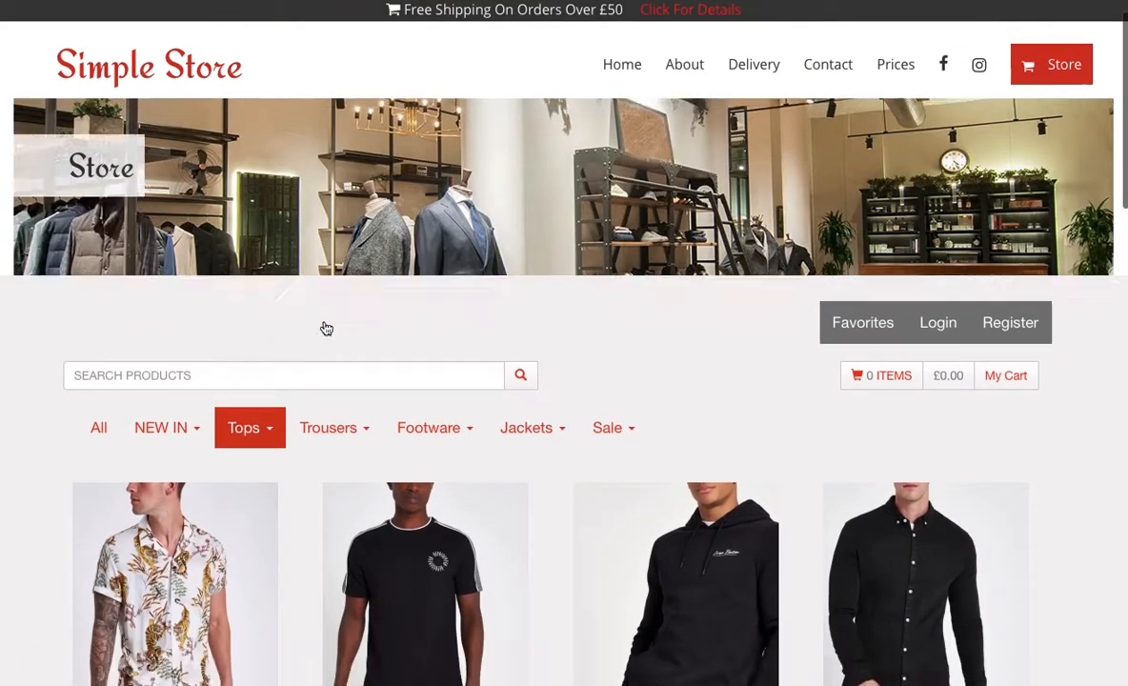
pyautogui.scroll(1, 325, 328)
pyautogui.moveTo(231, 184)
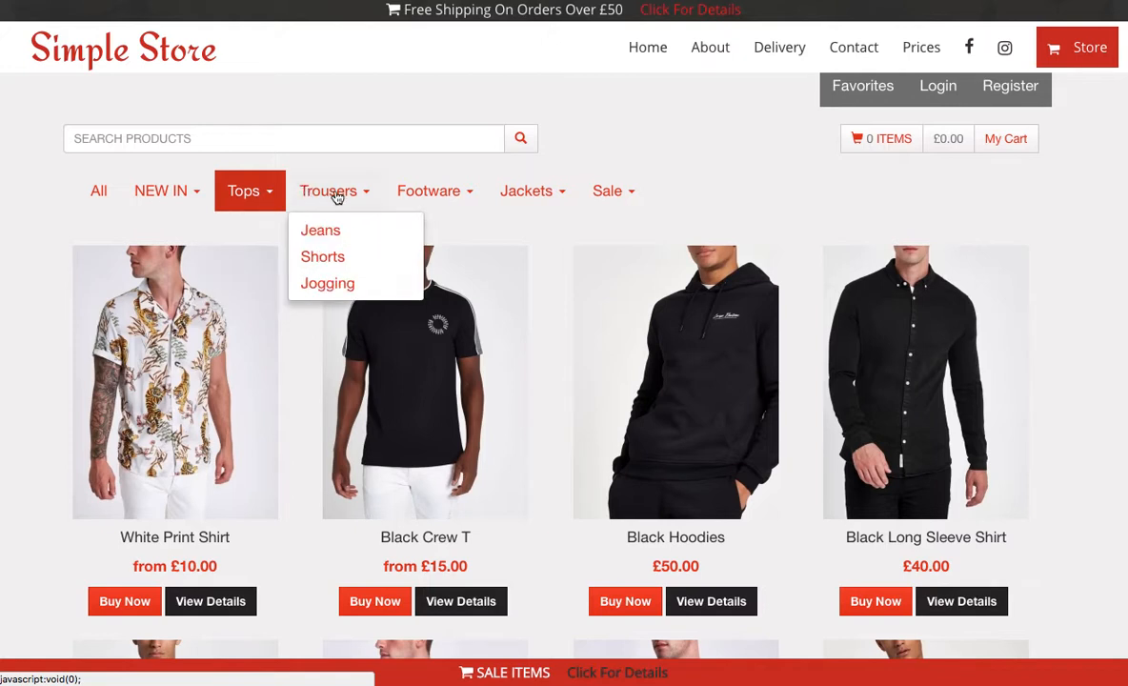
pyautogui.moveTo(553, 198)
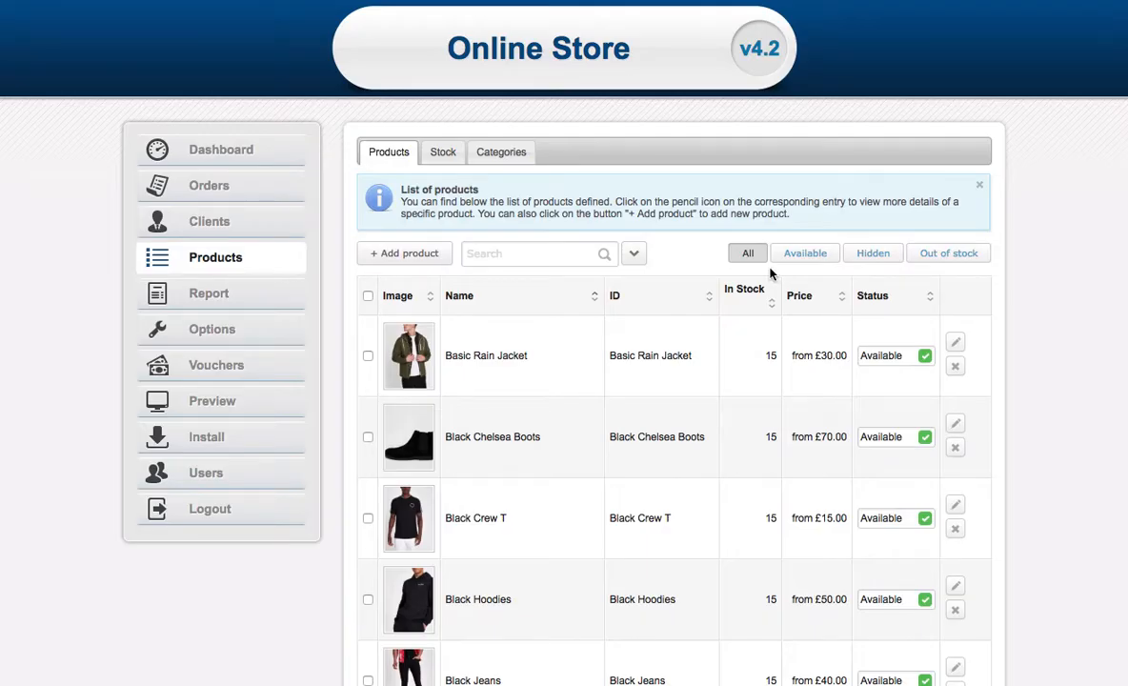
# In the store admin's category list, add a category named Test with No parent and save it
pyautogui.scroll(-1, 491, 113)
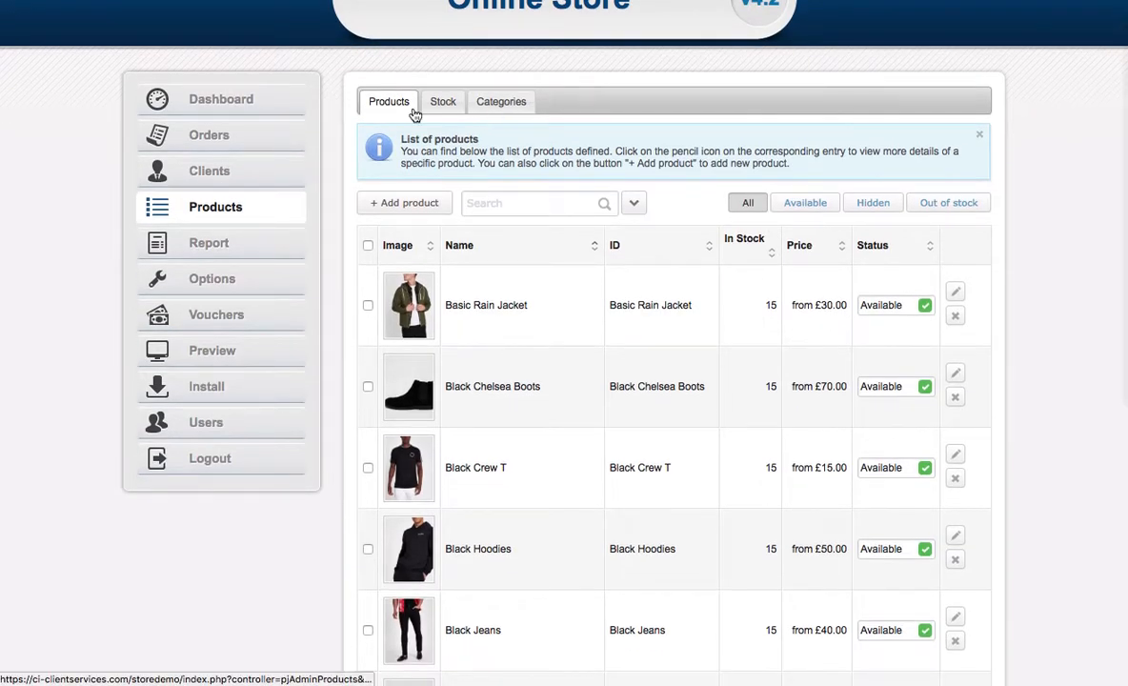
pyautogui.click(509, 110)
pyautogui.scroll(-1, 884, 129)
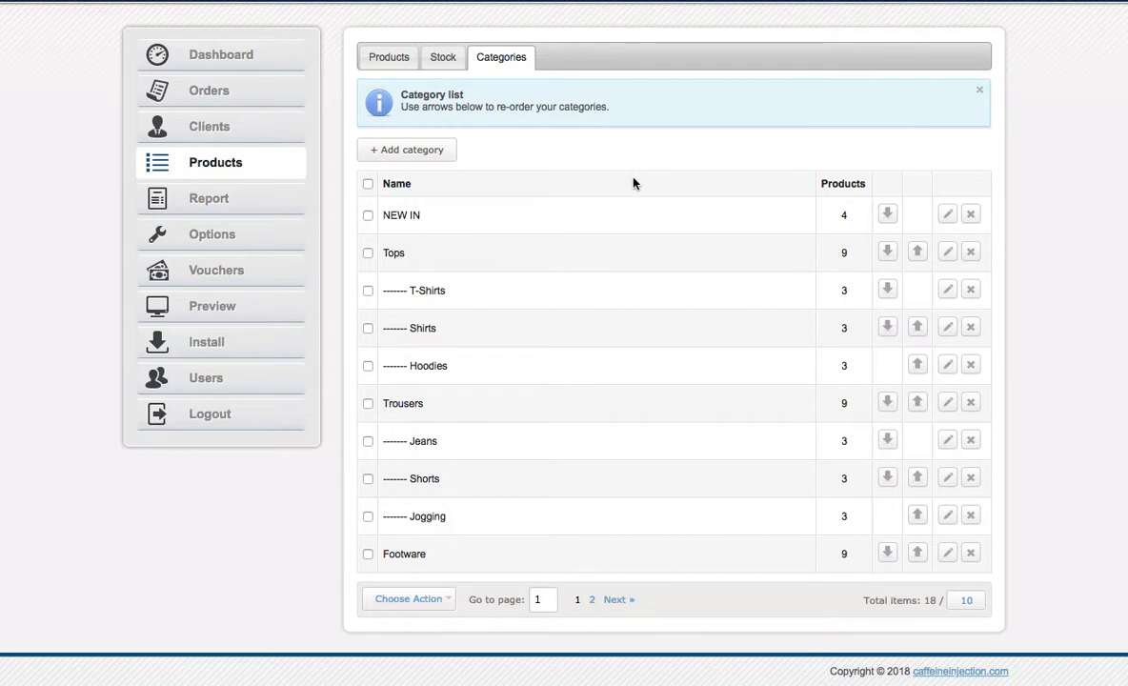
pyautogui.click(466, 153)
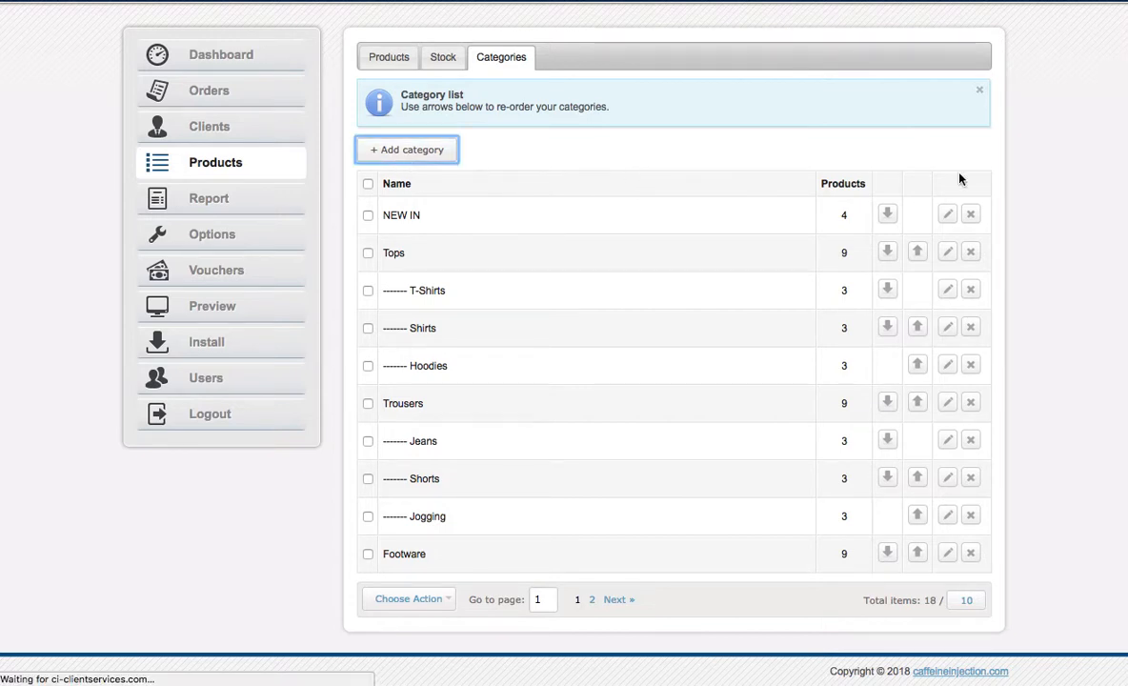
pyautogui.click(510, 246)
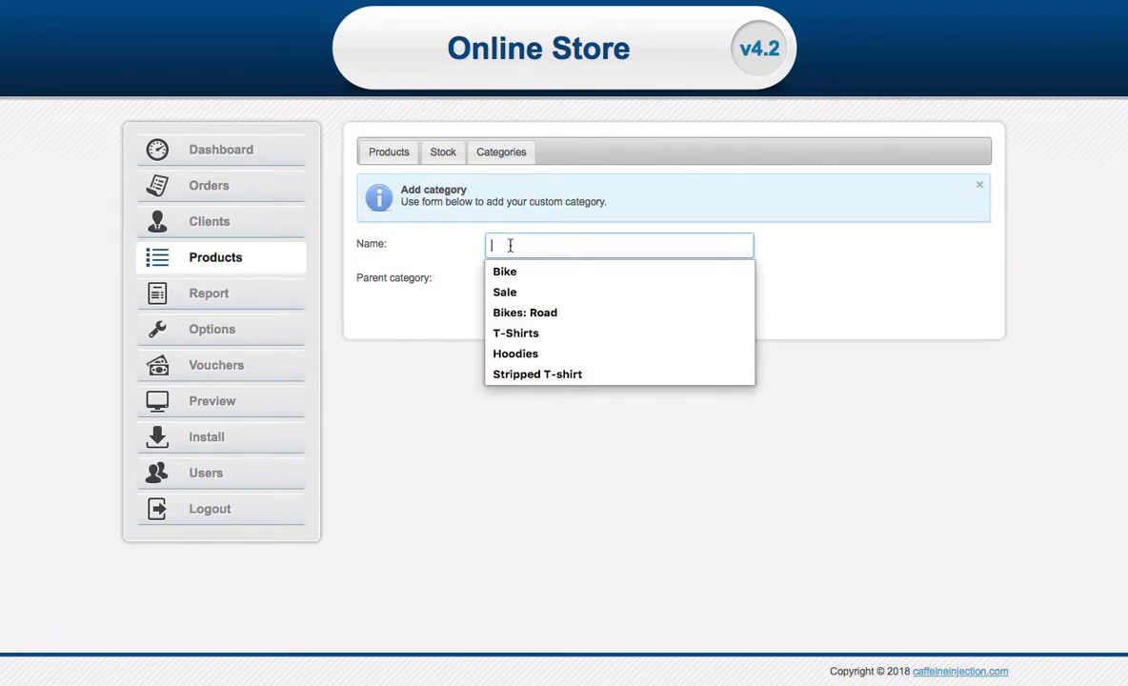
pyautogui.write('Test')
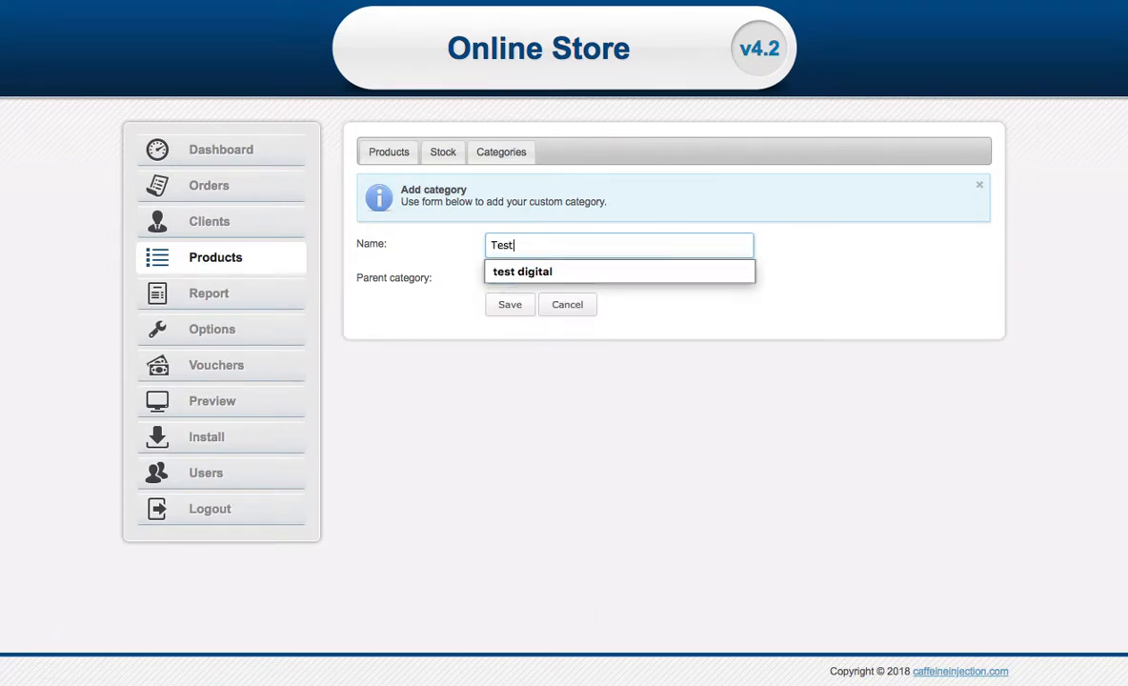
pyautogui.click(735, 364)
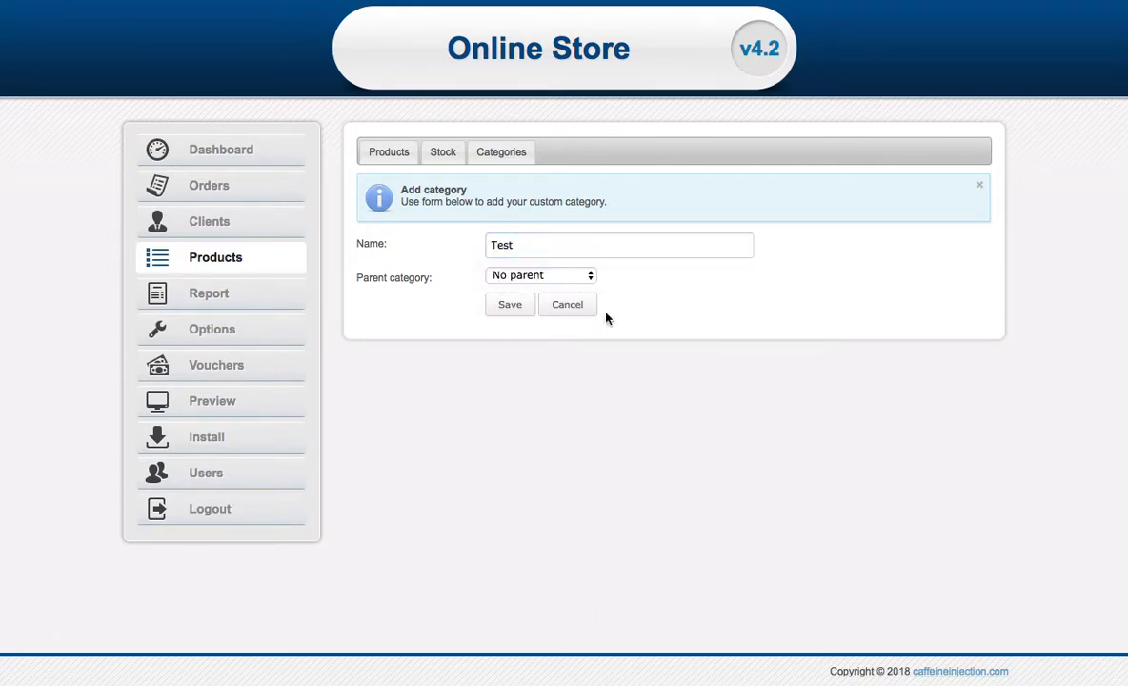
pyautogui.click(518, 276)
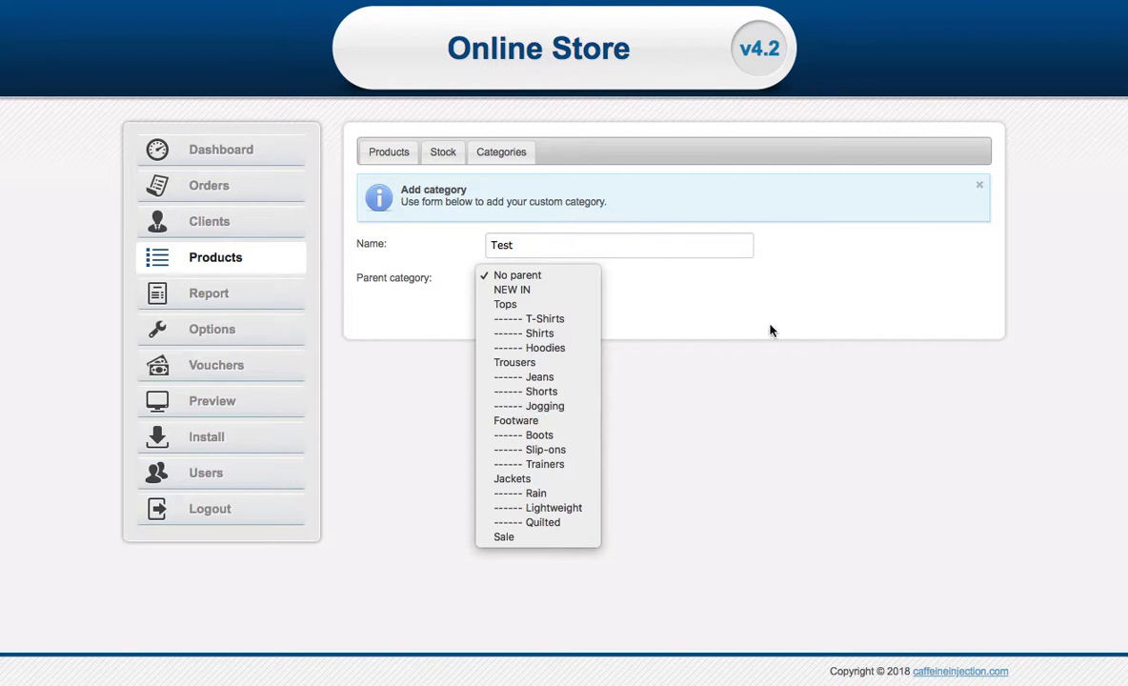
pyautogui.click(519, 275)
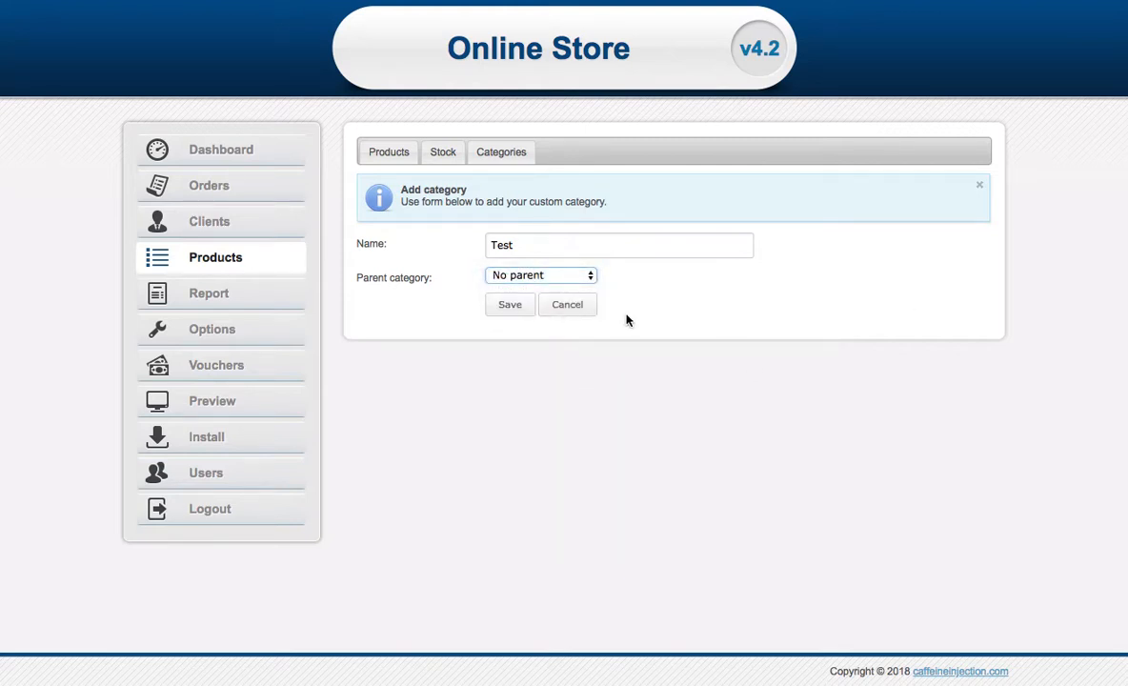
pyautogui.click(520, 314)
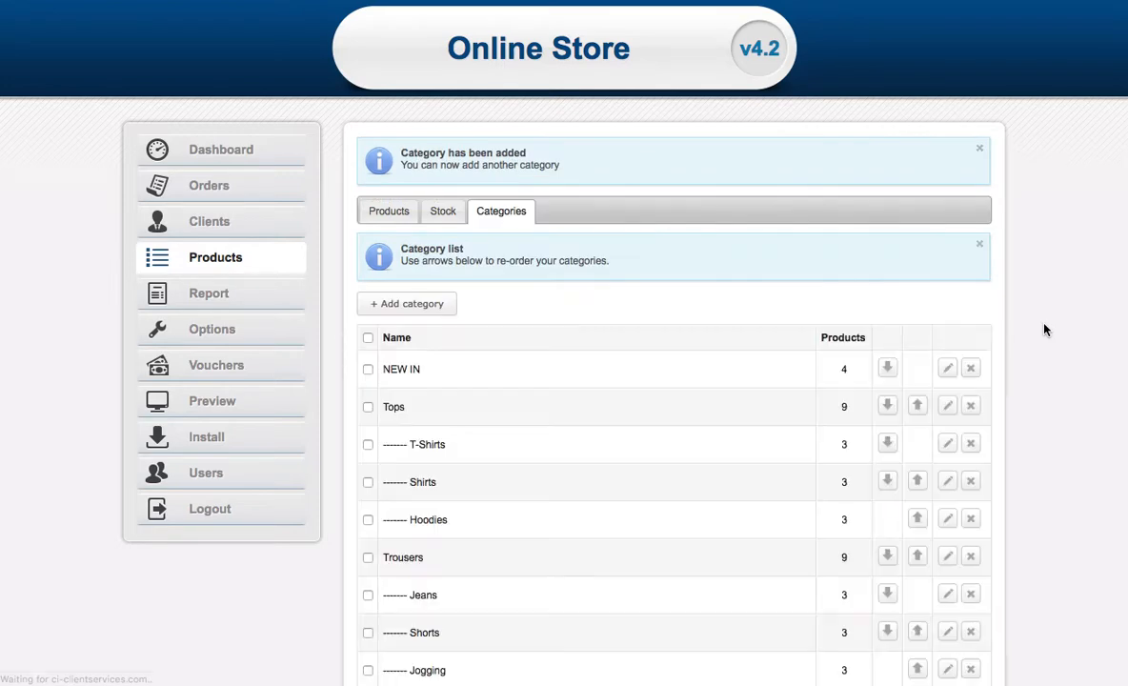
# Move the Test category up in the category order, above Sale and then above Jackets
pyautogui.scroll(-3, 753, 353)
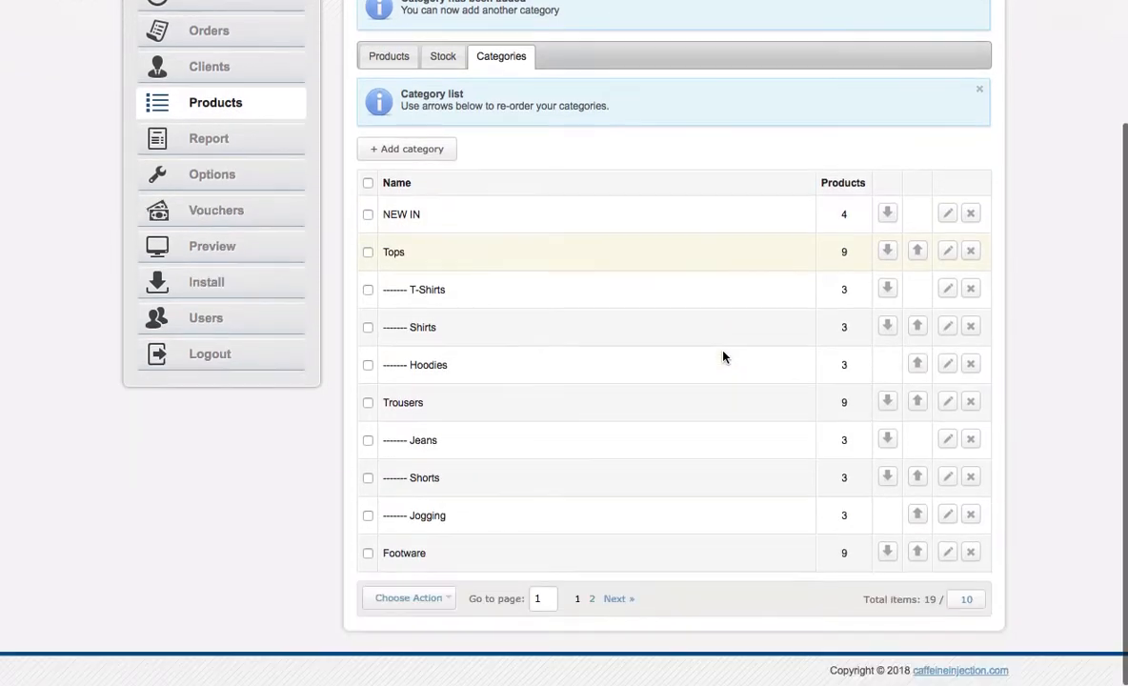
pyautogui.click(617, 600)
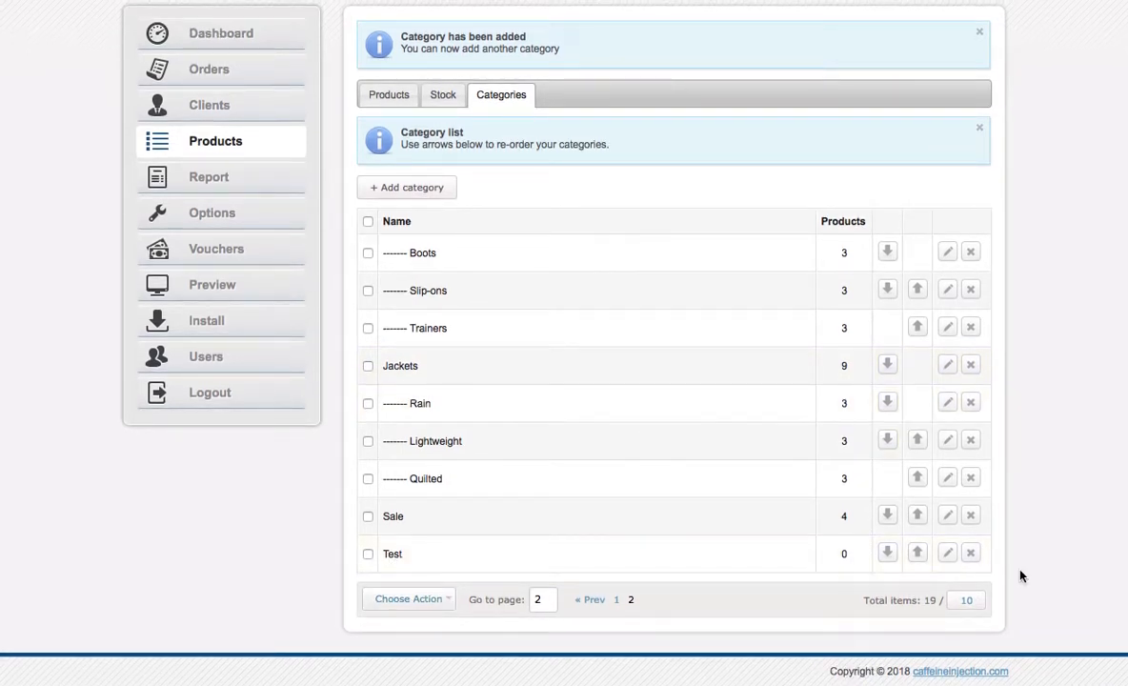
pyautogui.click(918, 555)
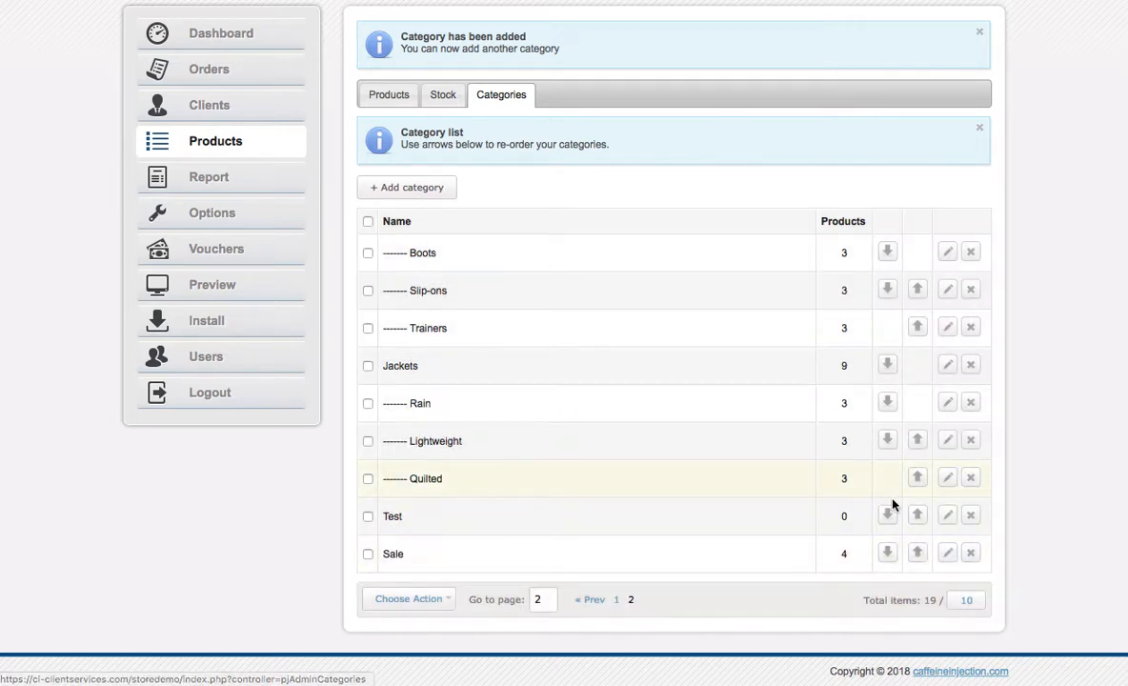
pyautogui.click(919, 515)
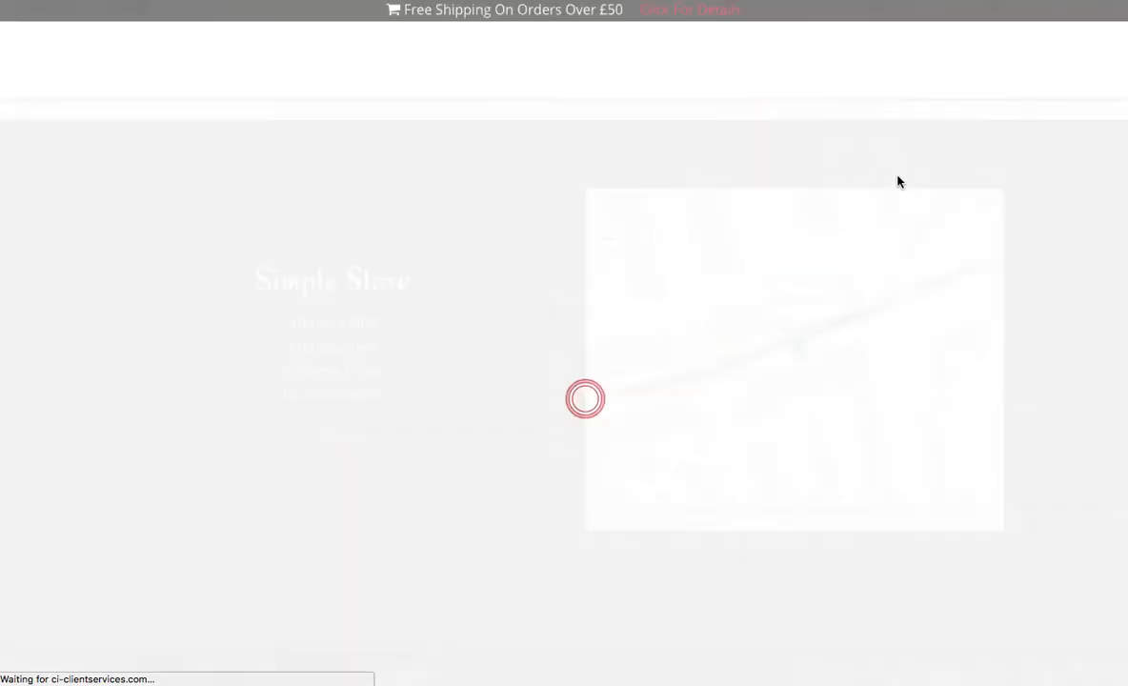
# Check the position of the Test category on the storefront and show its product page
pyautogui.scroll(-2, 898, 181)
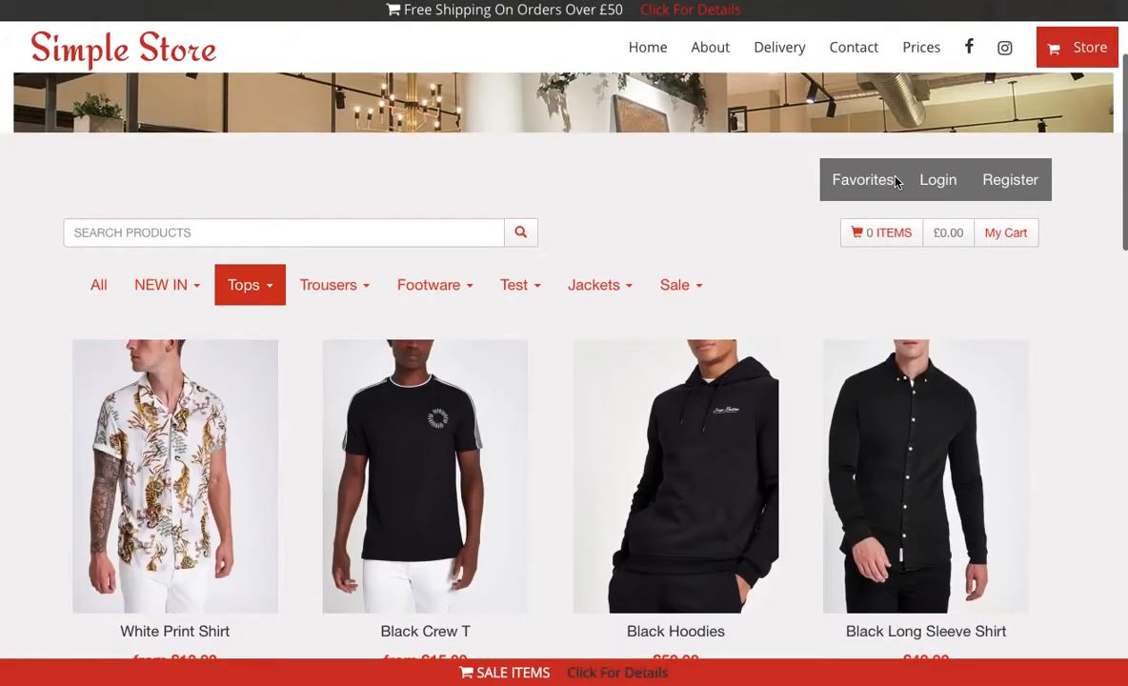
pyautogui.click(470, 303)
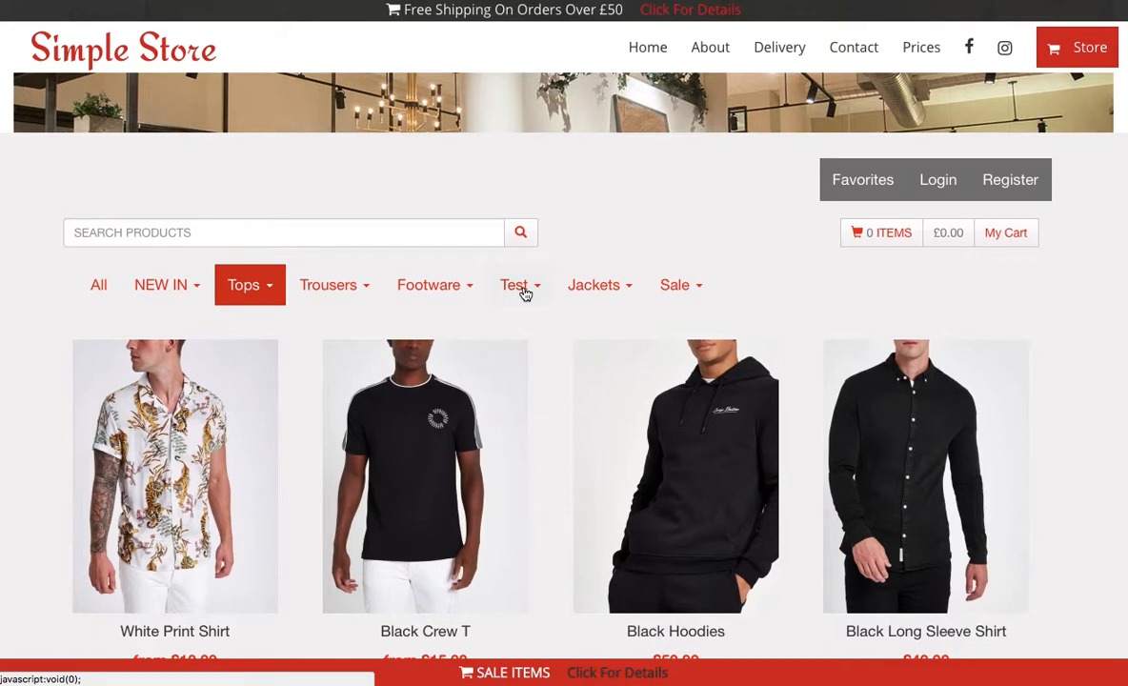
pyautogui.click(519, 286)
pyautogui.scroll(-1, 436, 388)
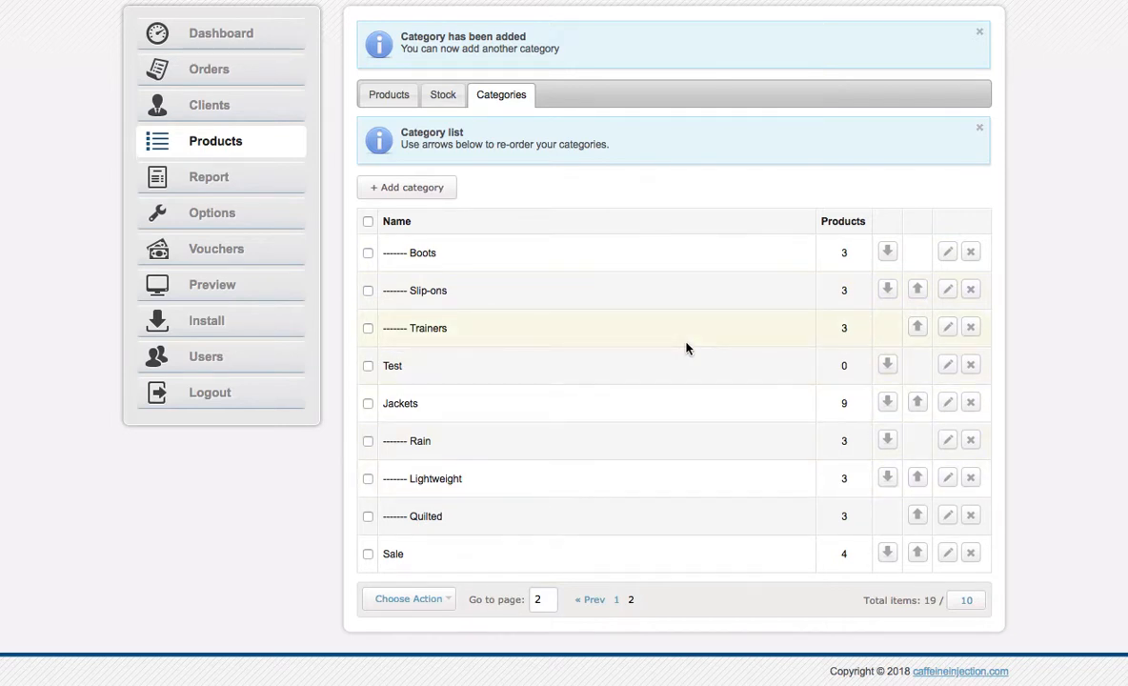
# Add a category named sub test with Test as its parent, save it and locate it in the category list
pyautogui.click(420, 194)
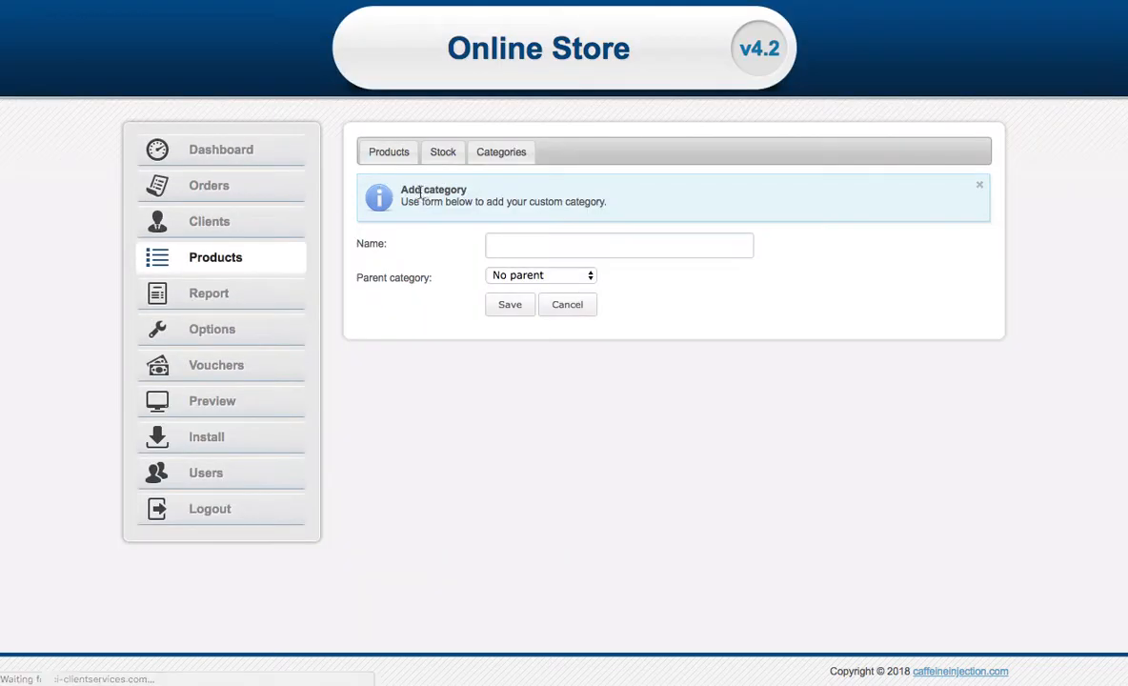
pyautogui.click(576, 246)
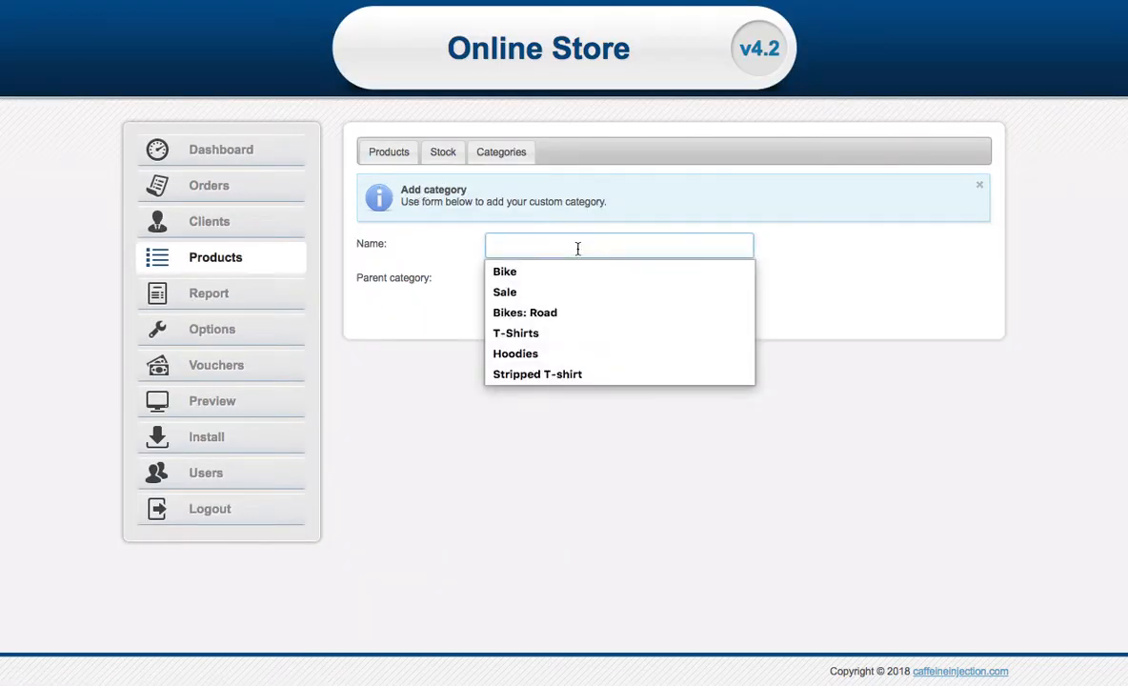
pyautogui.write('sub test')
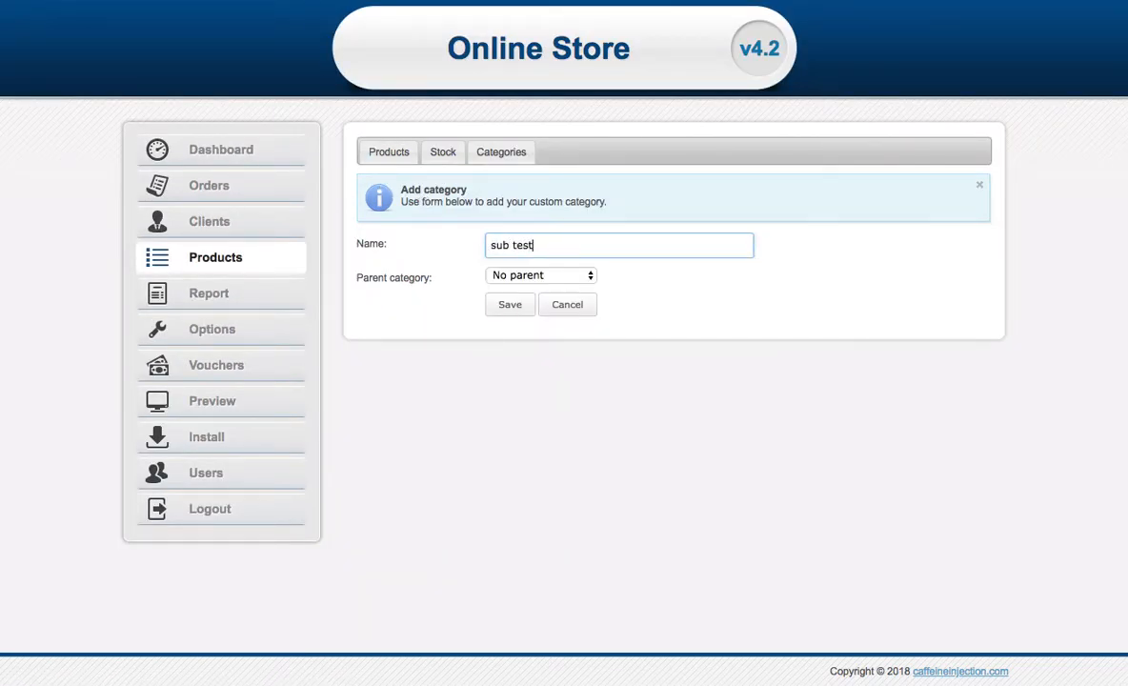
pyautogui.click(571, 276)
pyautogui.click(506, 476)
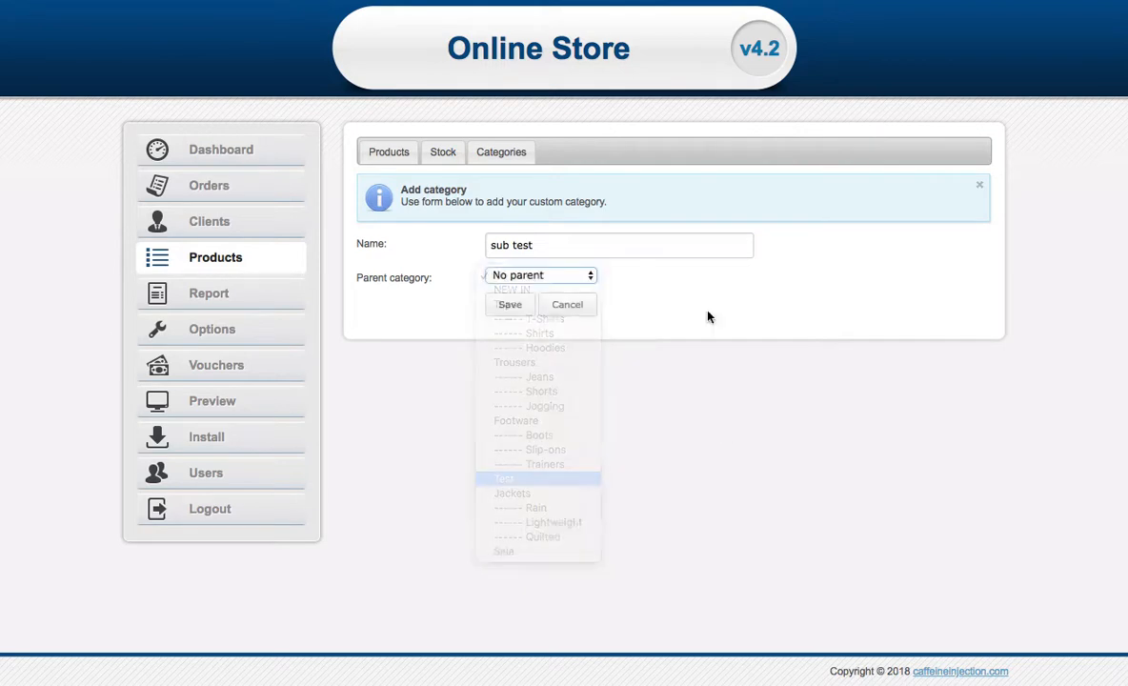
pyautogui.click(514, 317)
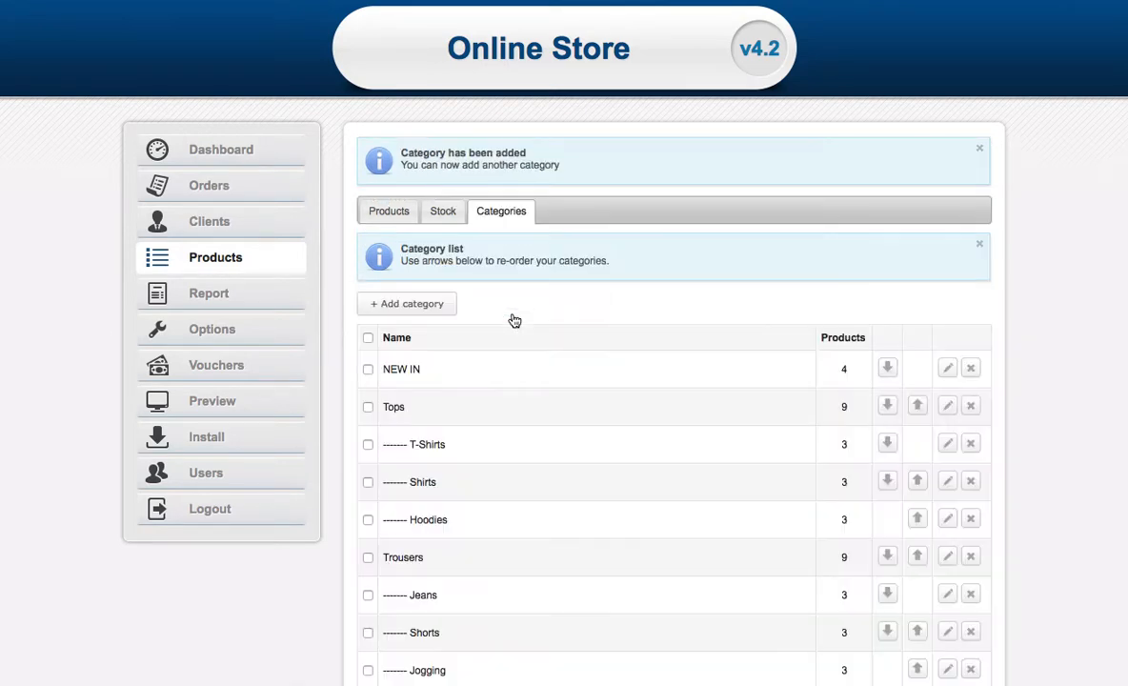
pyautogui.scroll(-3, 529, 409)
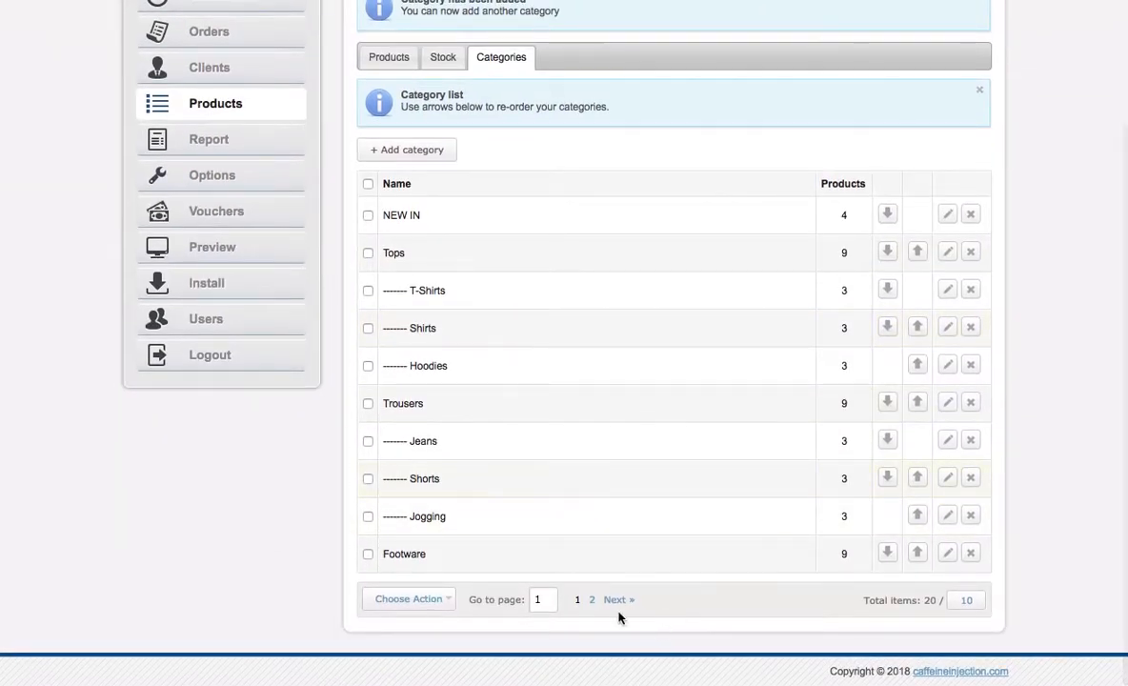
pyautogui.click(591, 601)
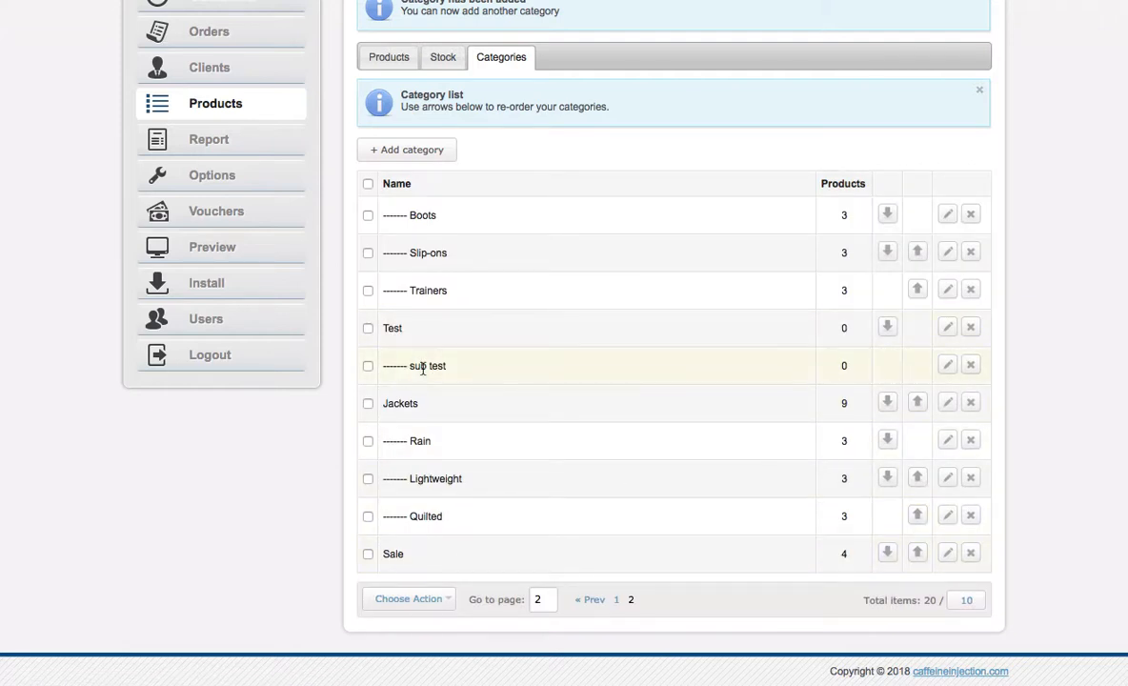
# Open the admin product list, and look over the products of the Sale category on the storefront
pyautogui.scroll(3, 438, 324)
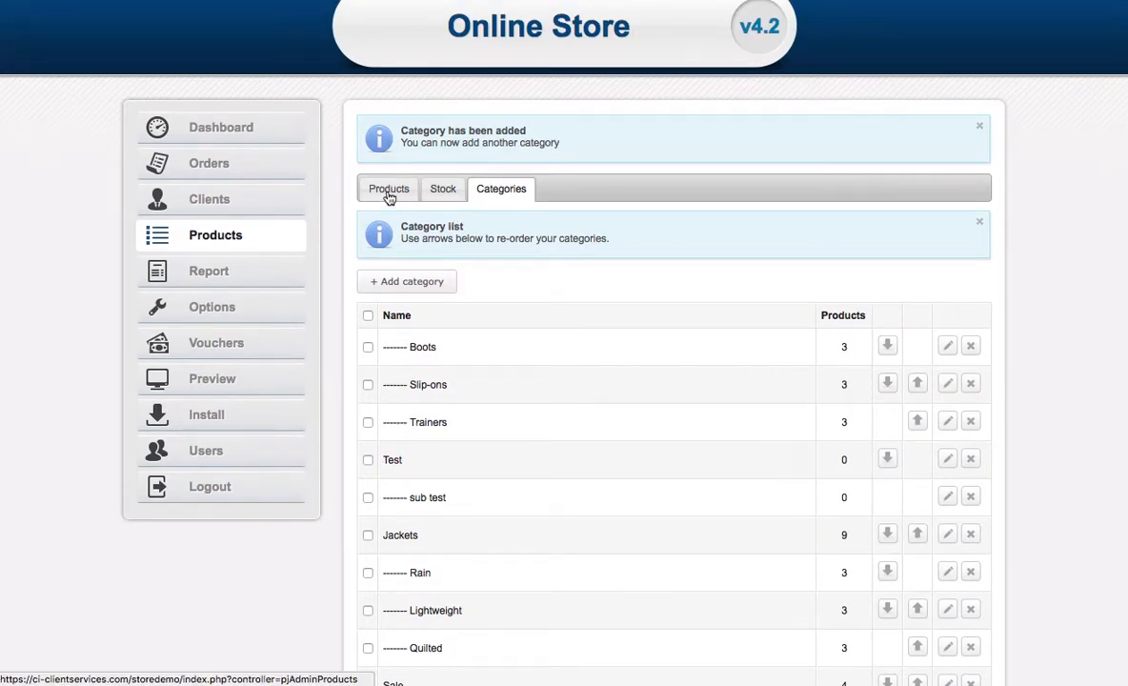
pyautogui.click(389, 190)
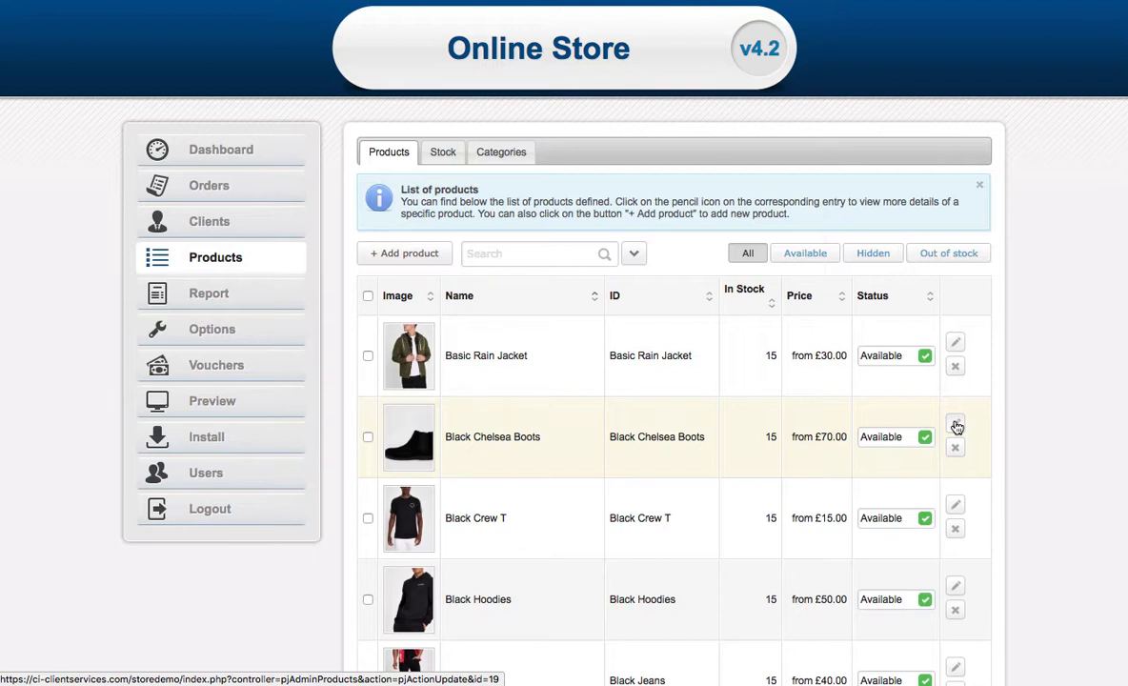
pyautogui.scroll(-2, 957, 427)
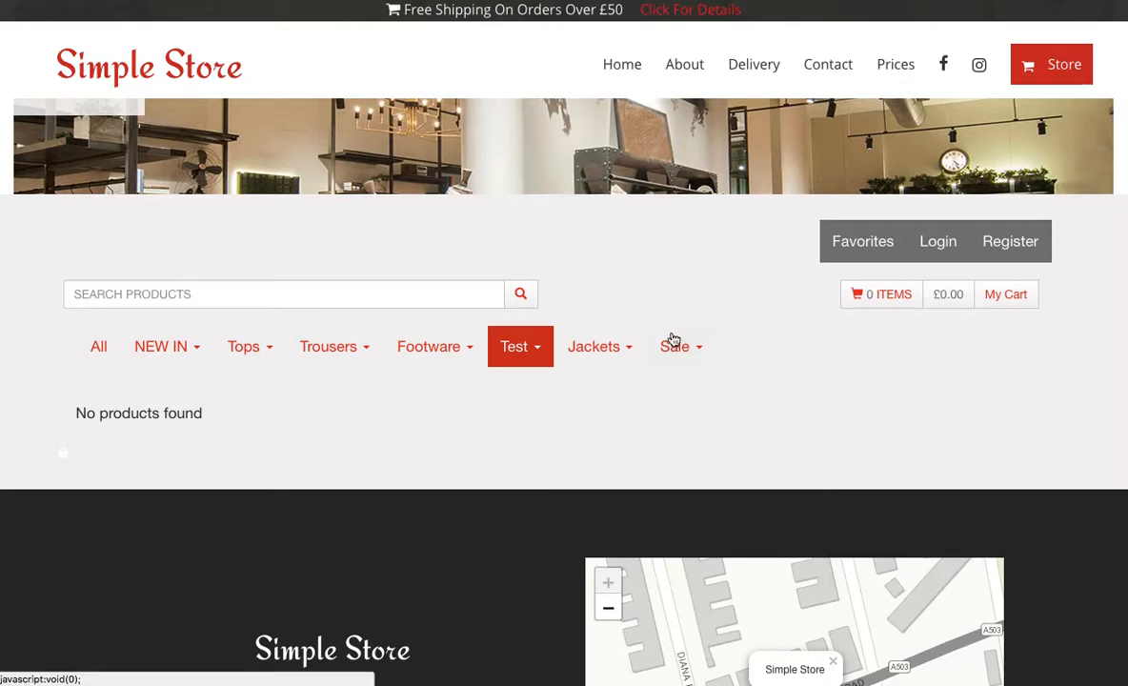
pyautogui.click(675, 345)
pyautogui.scroll(-5, 797, 334)
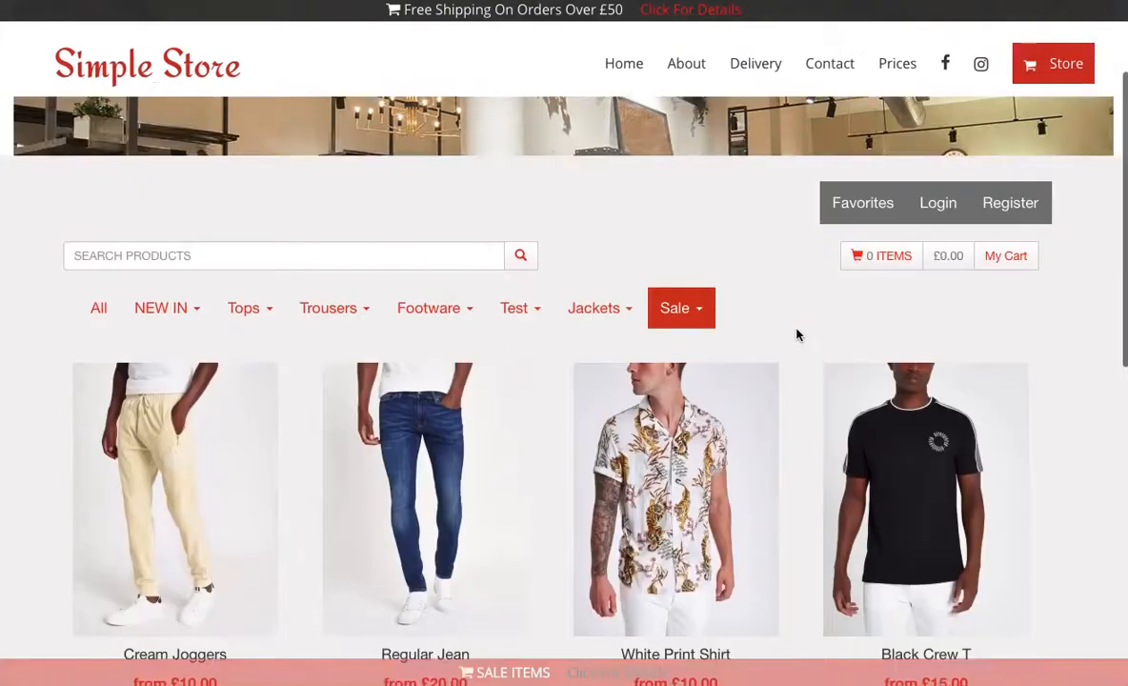
pyautogui.scroll(5, 798, 334)
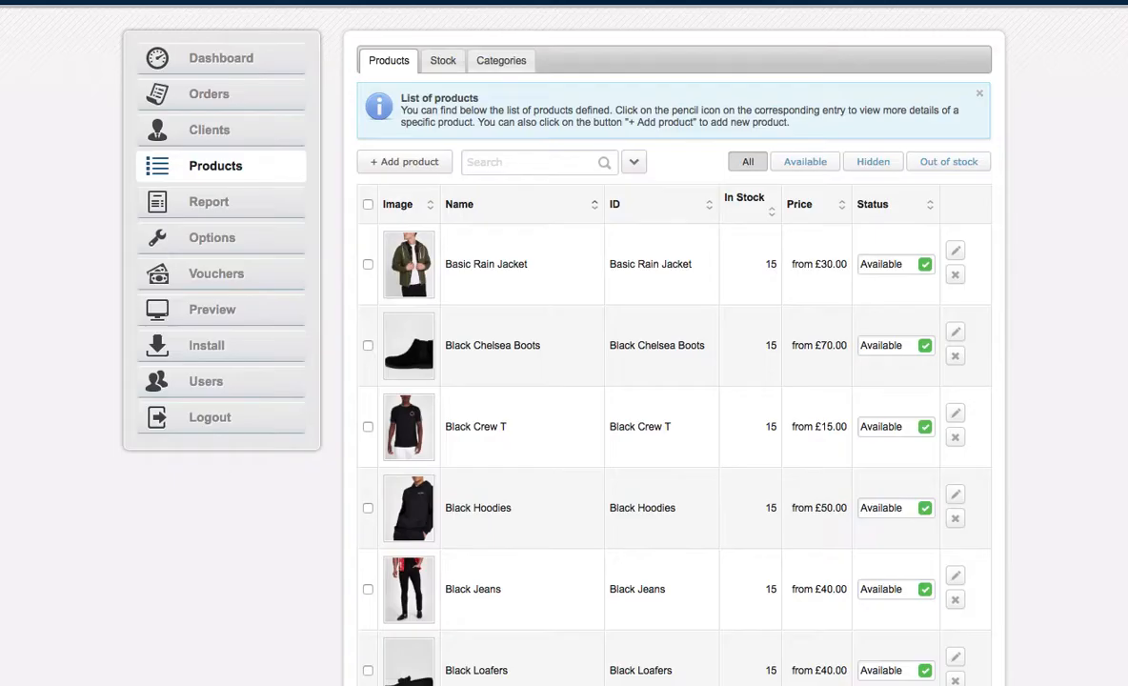
# Open the Basic Rain Jacket's details in the store admin and review which categories it is assigned to
pyautogui.click(956, 254)
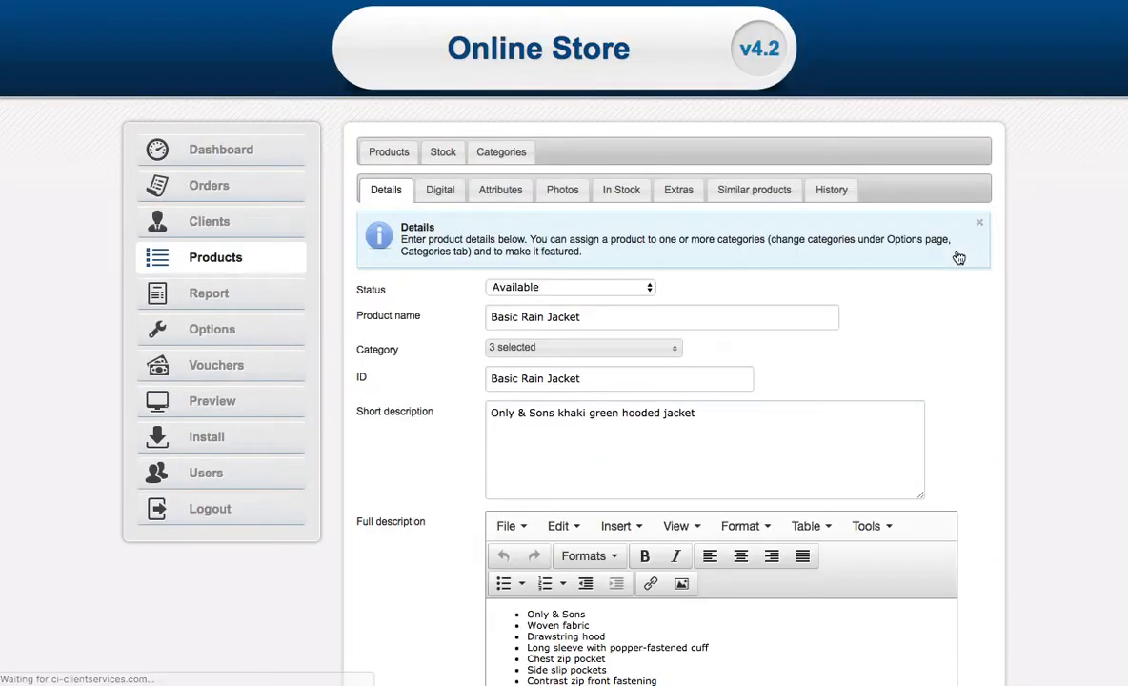
pyautogui.scroll(-2, 959, 258)
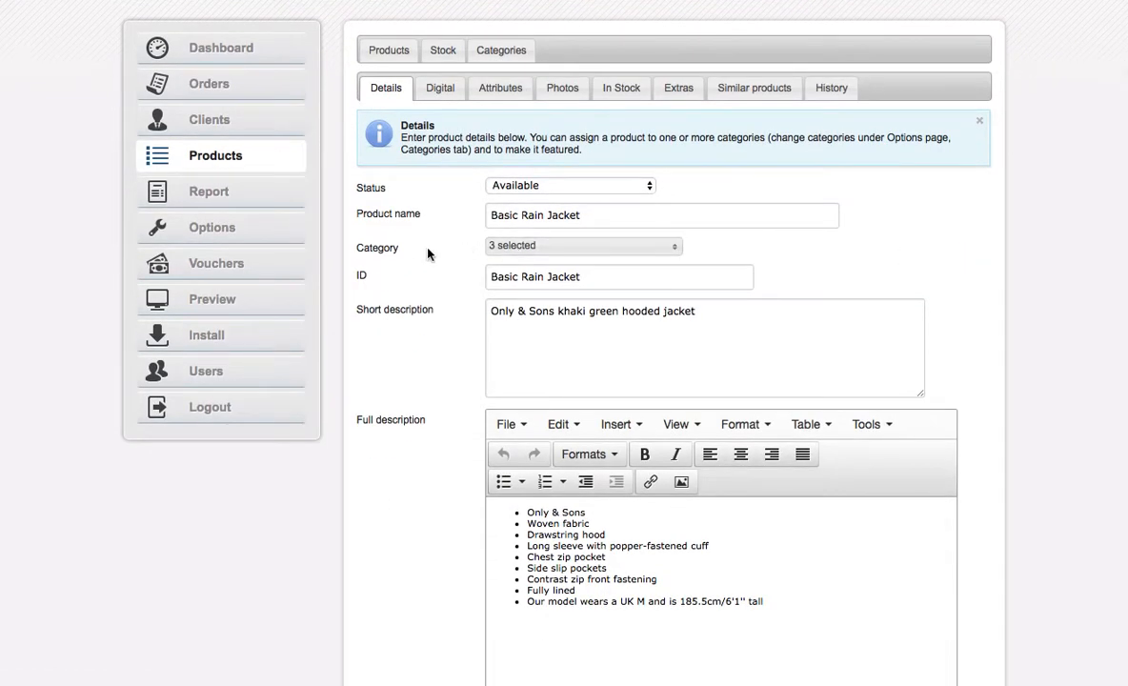
pyautogui.click(506, 251)
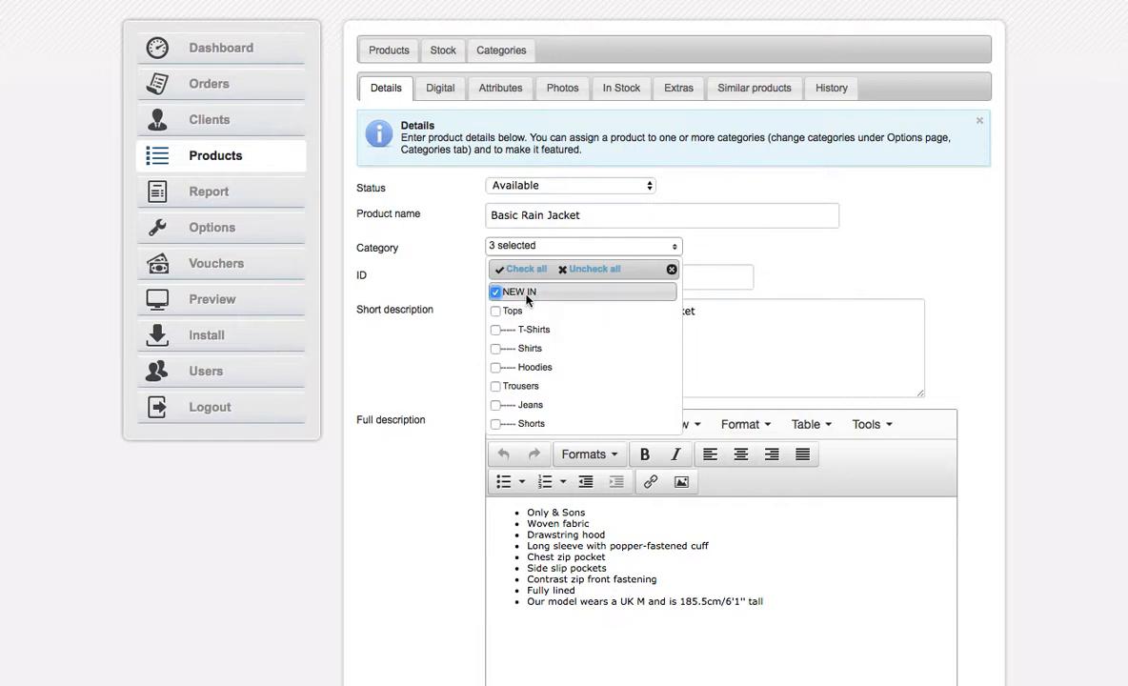
pyautogui.scroll(-3, 526, 305)
pyautogui.scroll(-6, 526, 314)
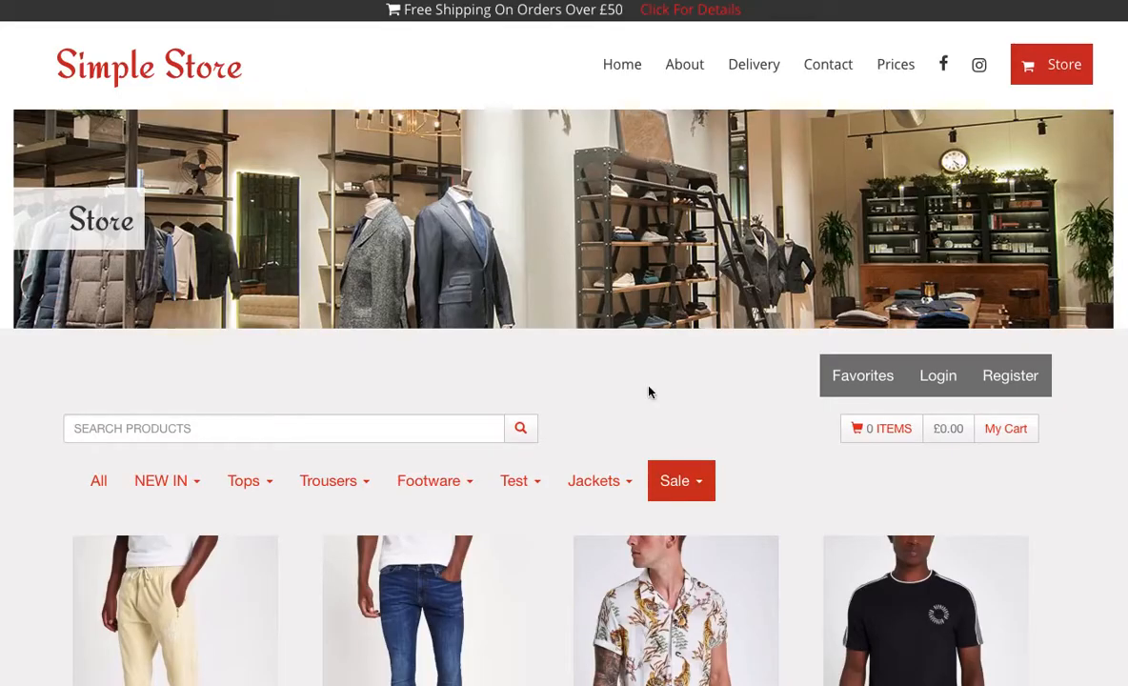
# Switch to the storefront and show the products in the NEW IN category and the Sale category
pyautogui.scroll(-3, 667, 400)
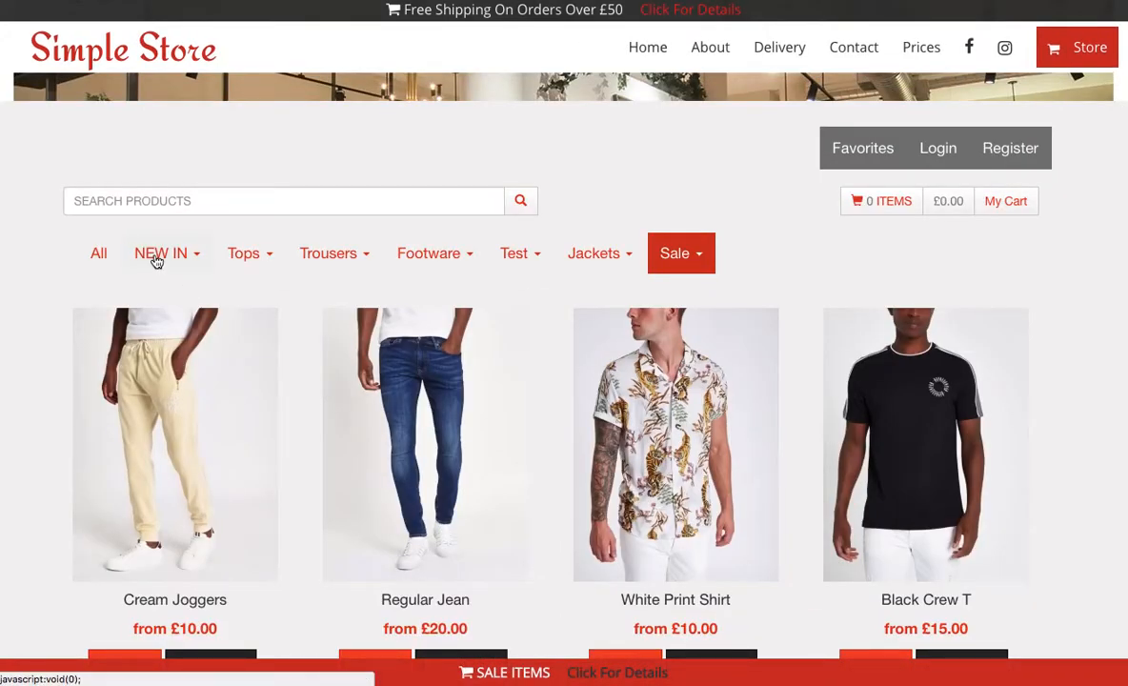
pyautogui.click(156, 254)
pyautogui.scroll(-2, 469, 322)
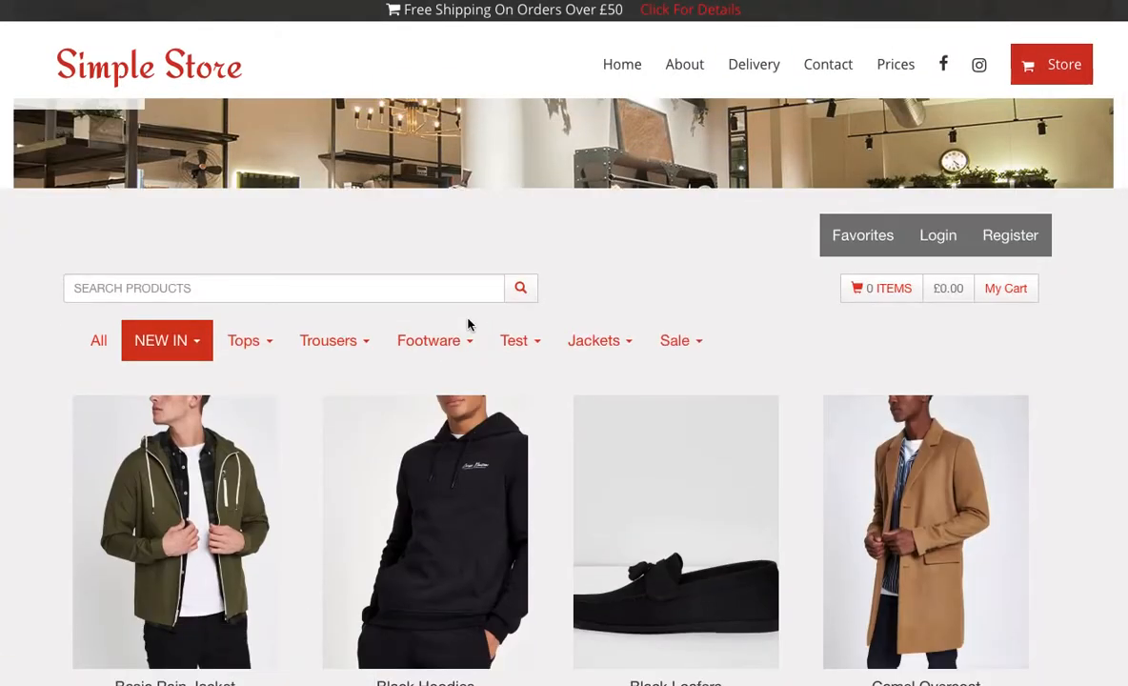
pyautogui.click(467, 326)
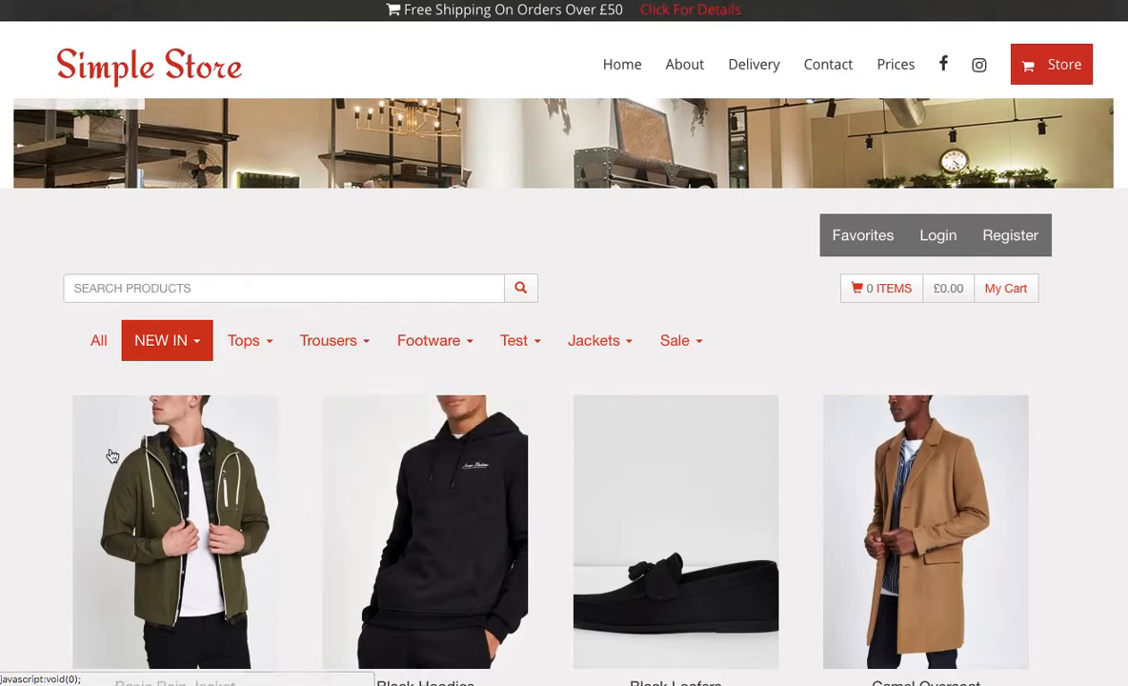
pyautogui.scroll(-1, 29, 354)
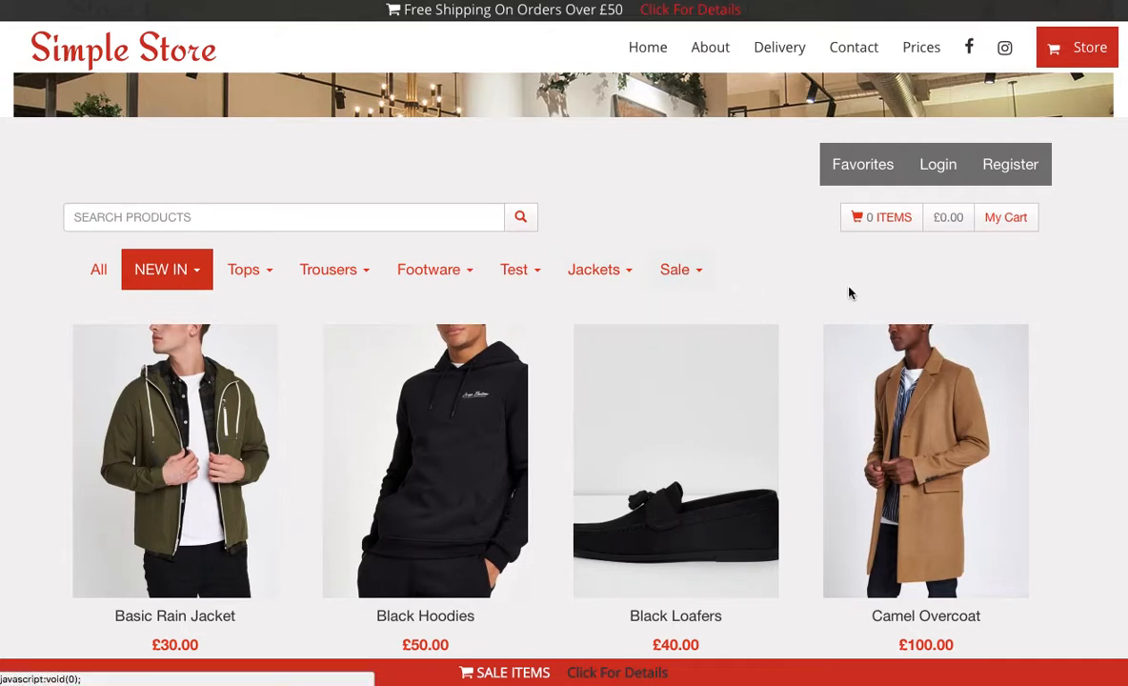
pyautogui.scroll(-5, 849, 293)
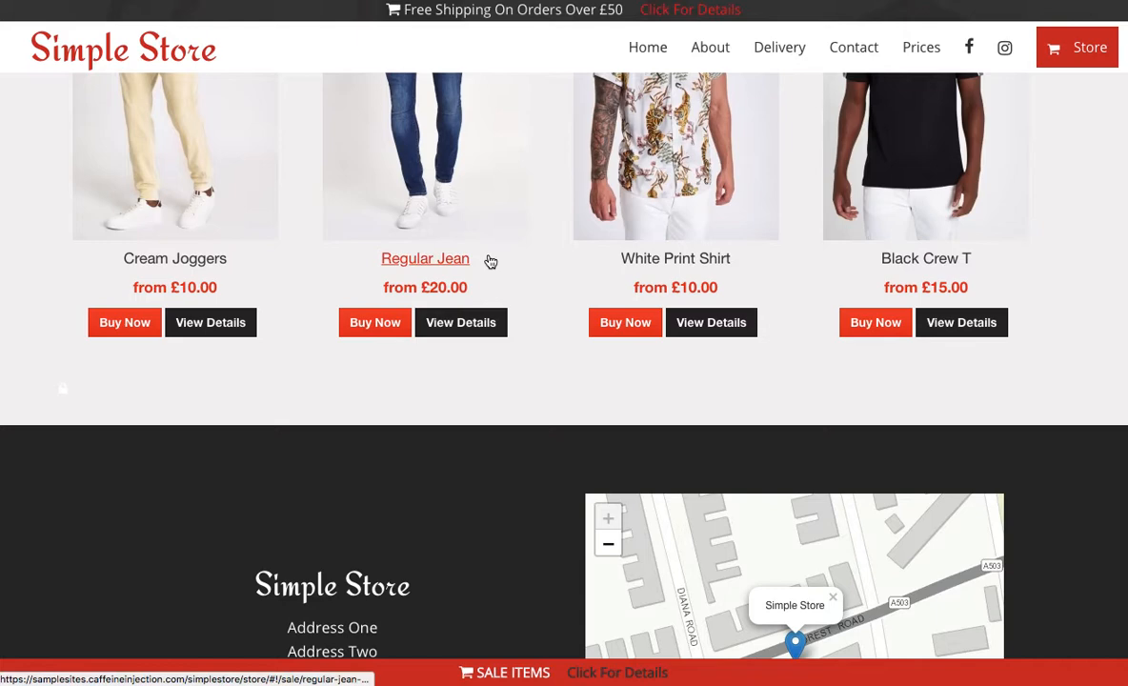
pyautogui.scroll(10, 486, 259)
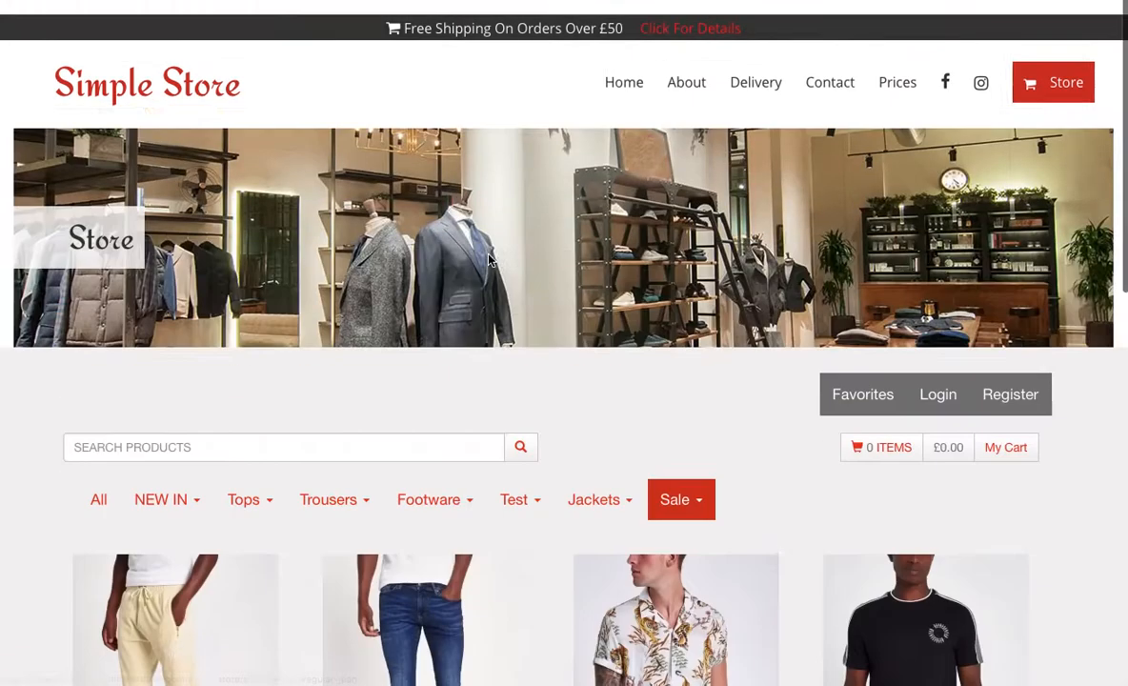
# Show the storefront's Jackets category and narrow it to the Rain subcategory
pyautogui.click(224, 484)
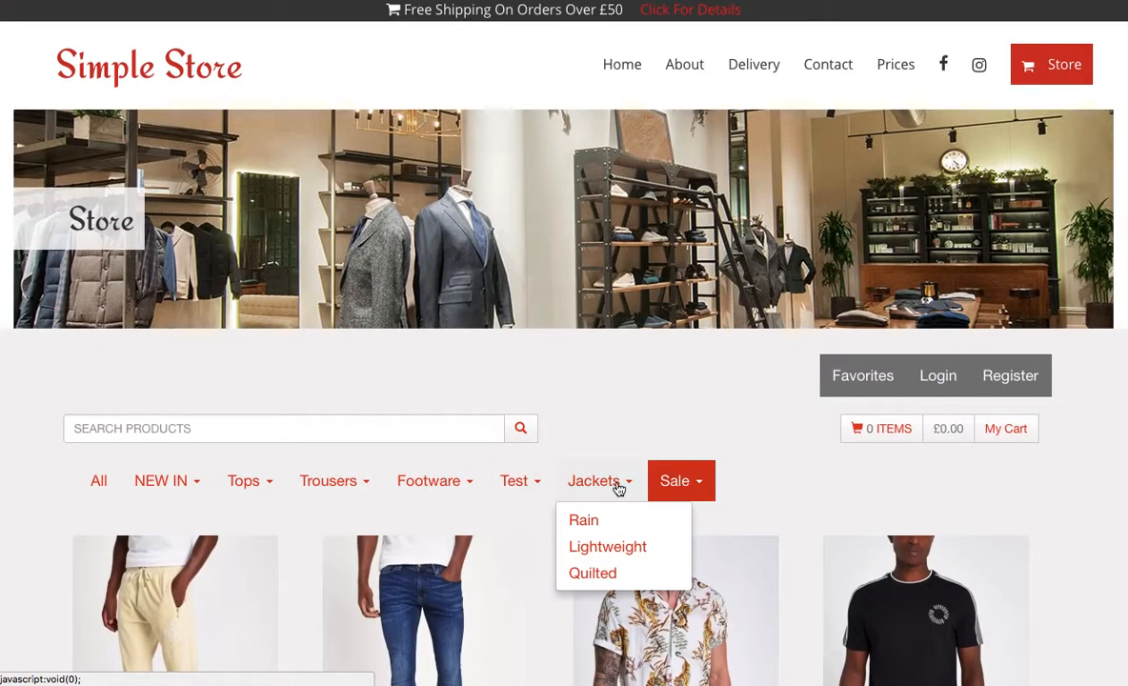
pyautogui.click(616, 484)
pyautogui.scroll(-3, 574, 495)
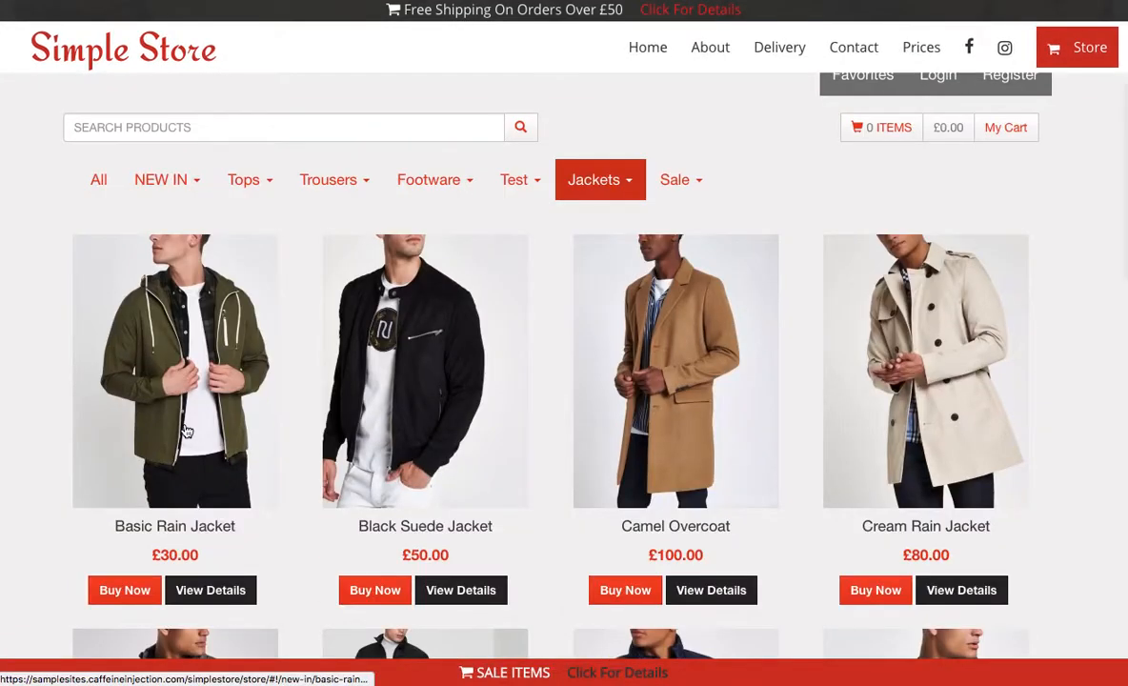
pyautogui.moveTo(610, 186)
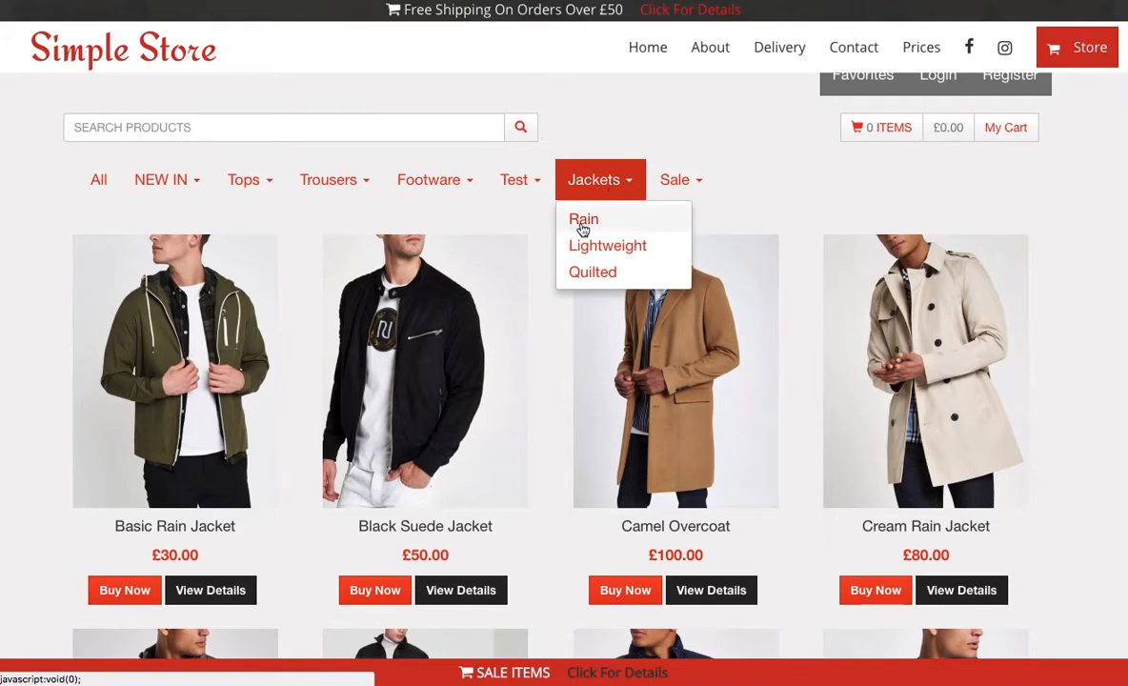
pyautogui.click(581, 225)
pyautogui.scroll(-2, 382, 282)
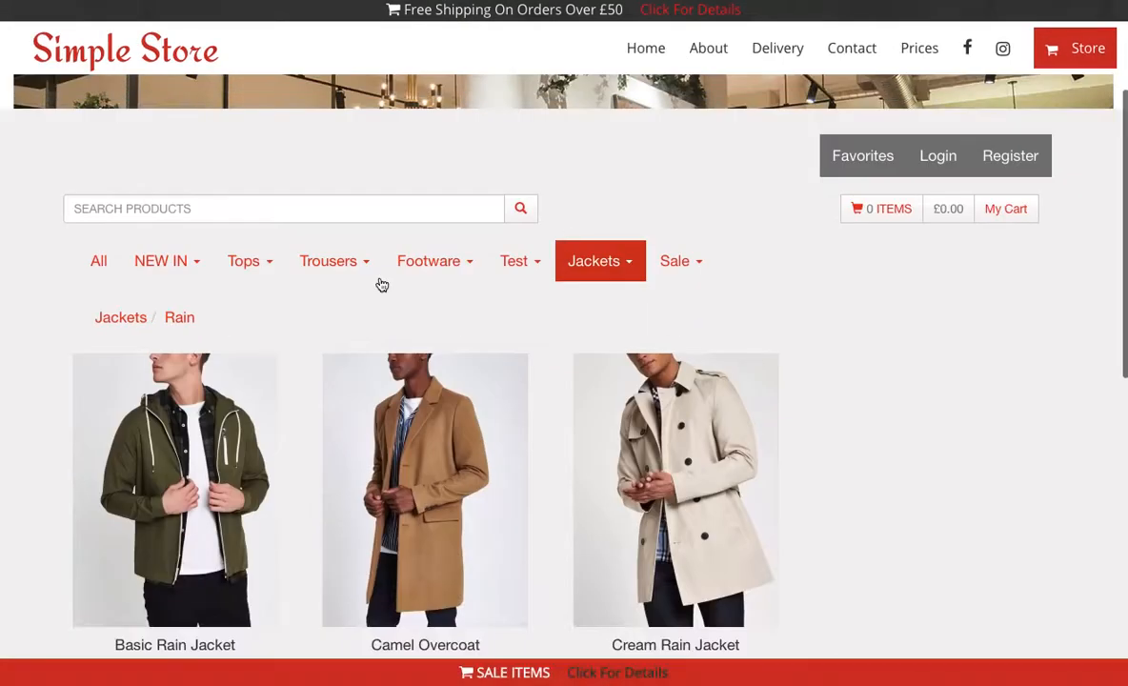
pyautogui.click(578, 276)
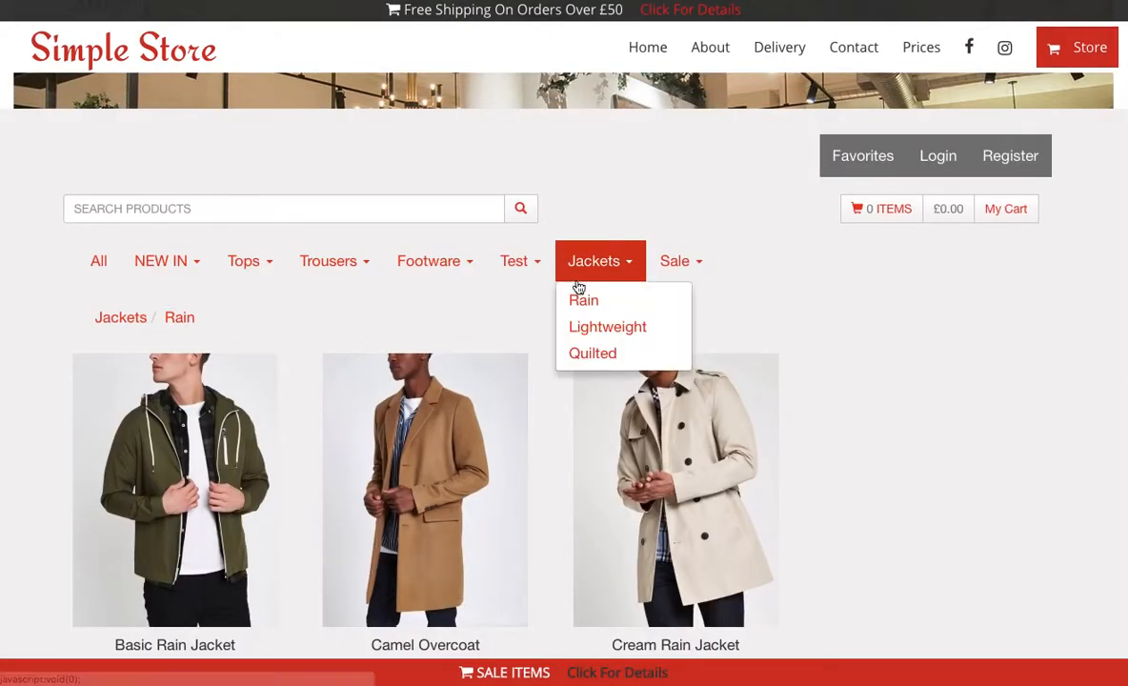
pyautogui.click(577, 279)
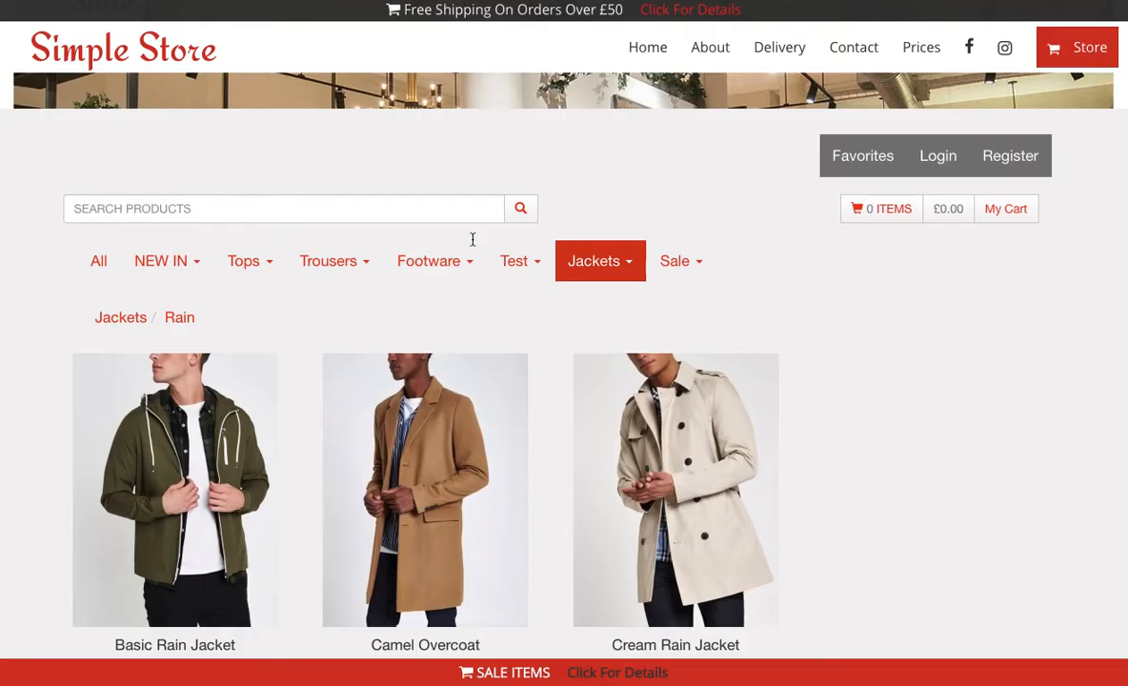
# Return to the full Jackets category on the storefront, look through its products and show the Quilted subcategory
pyautogui.moveTo(444, 276)
pyautogui.click(593, 261)
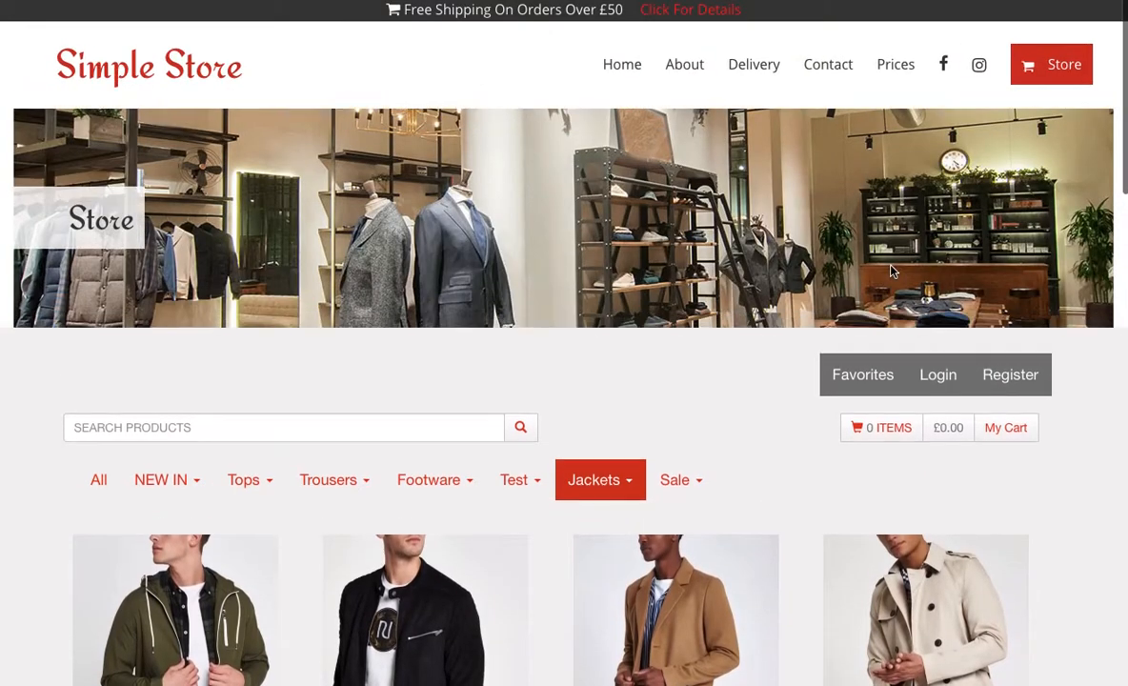
pyautogui.scroll(-4, 891, 272)
pyautogui.scroll(-2, 894, 276)
pyautogui.scroll(4, 894, 276)
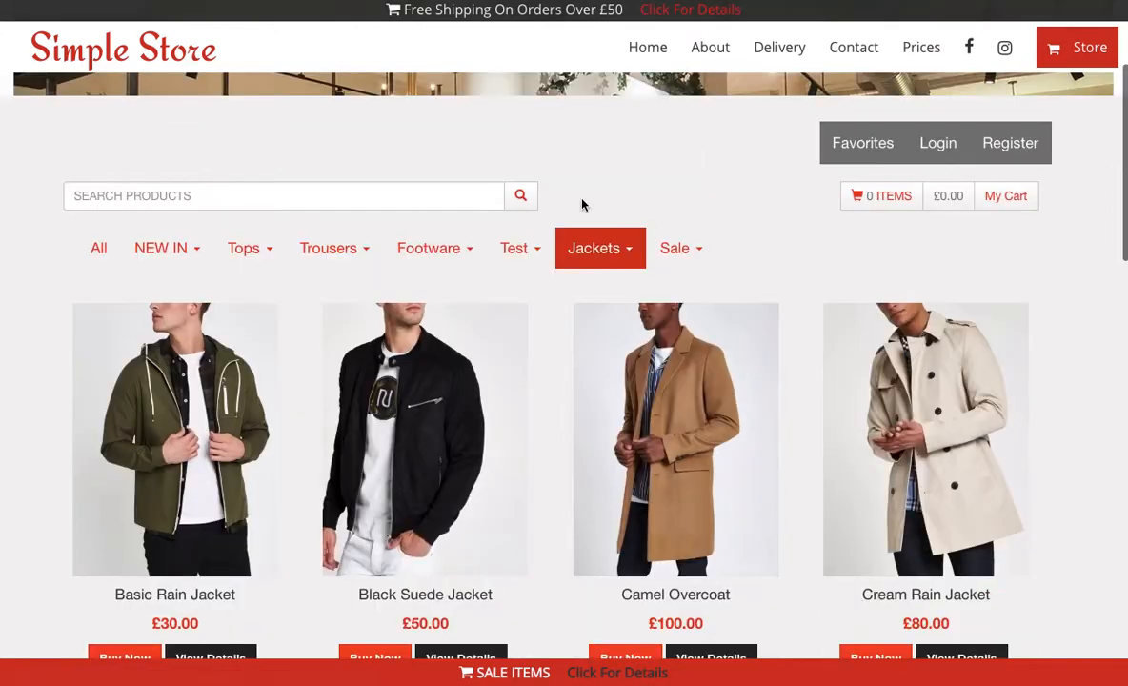
pyautogui.moveTo(579, 246)
pyautogui.click(600, 338)
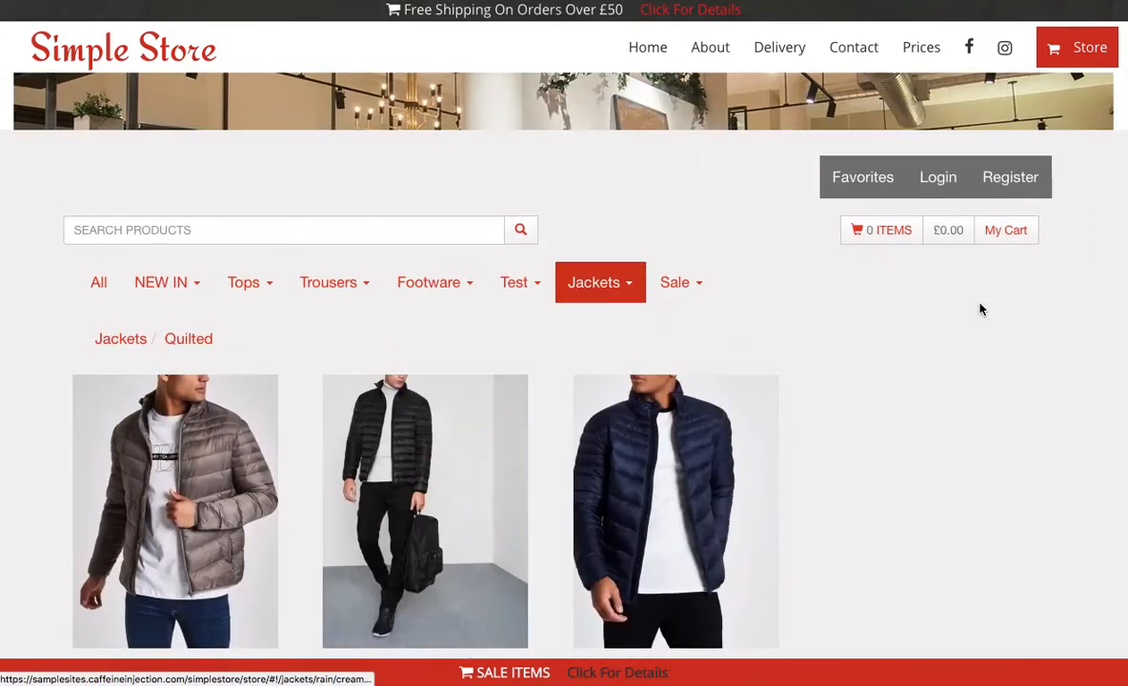
pyautogui.scroll(3, 982, 308)
pyautogui.scroll(-3, 981, 308)
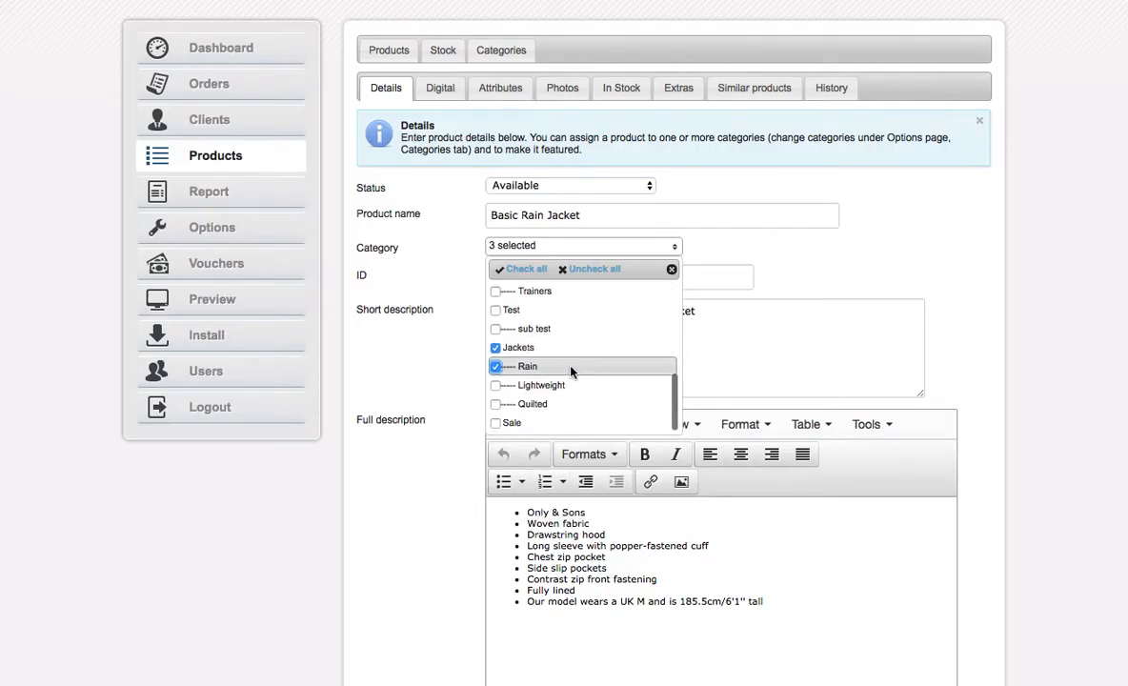
# Also assign the Basic Rain Jacket to the Sale category and start a new line reading "Was" below its full description
pyautogui.click(495, 423)
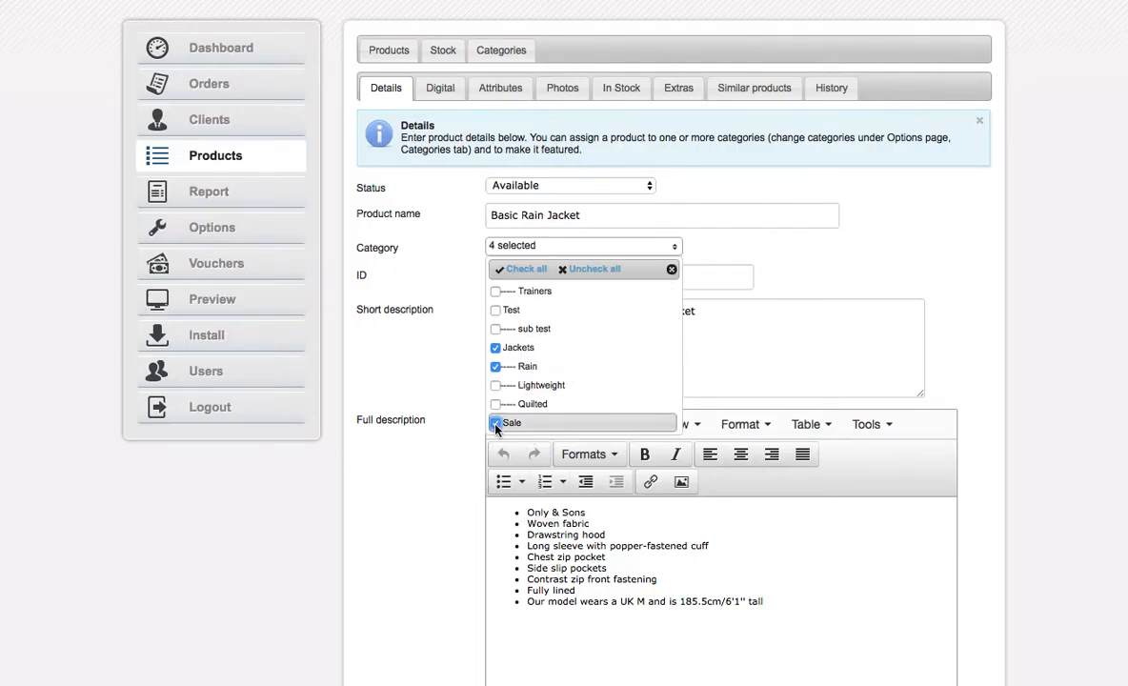
pyautogui.click(403, 493)
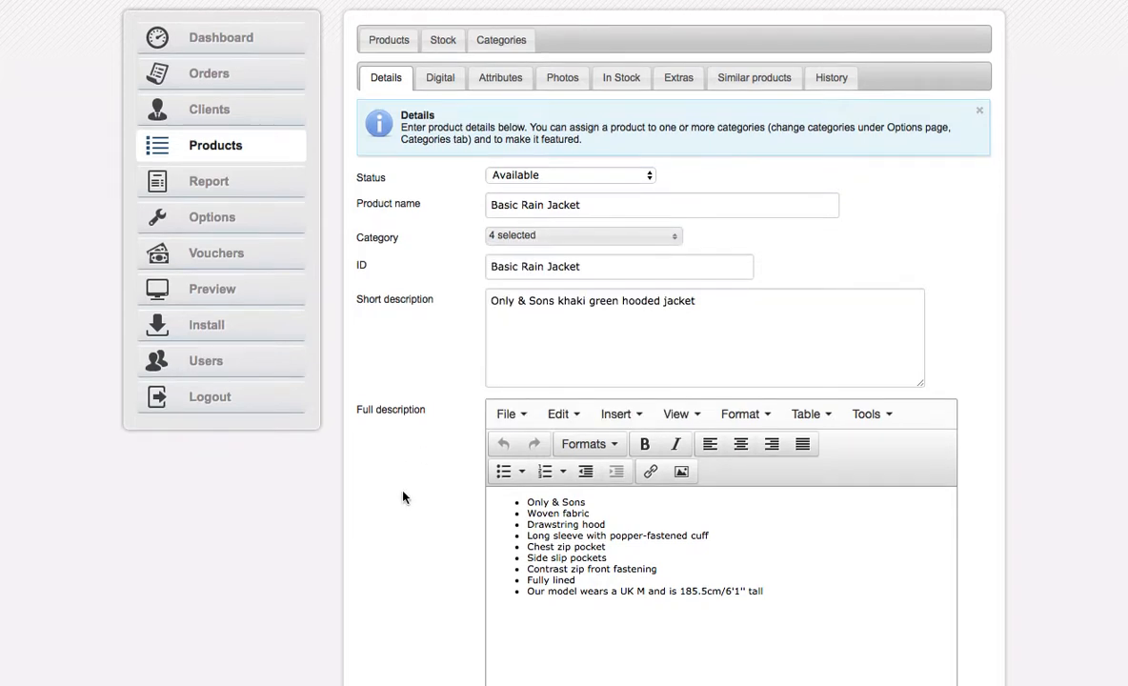
pyautogui.scroll(-3, 655, 479)
pyautogui.press('Return')
pyautogui.press('Return')
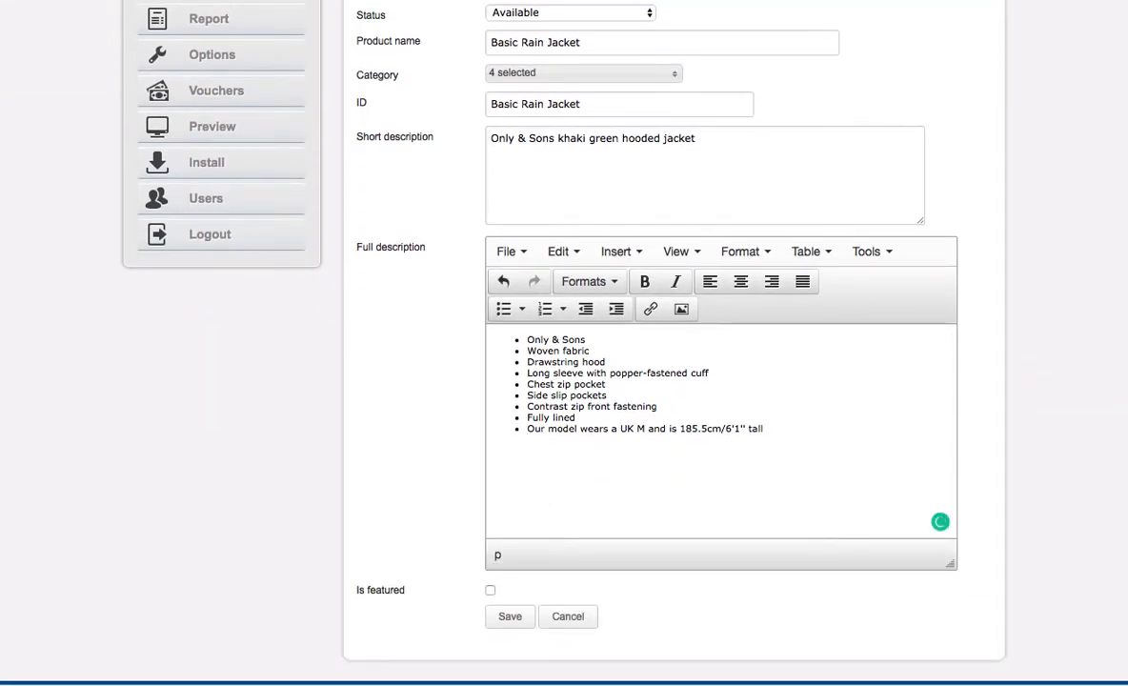
pyautogui.press('Return')
pyautogui.write('Was')
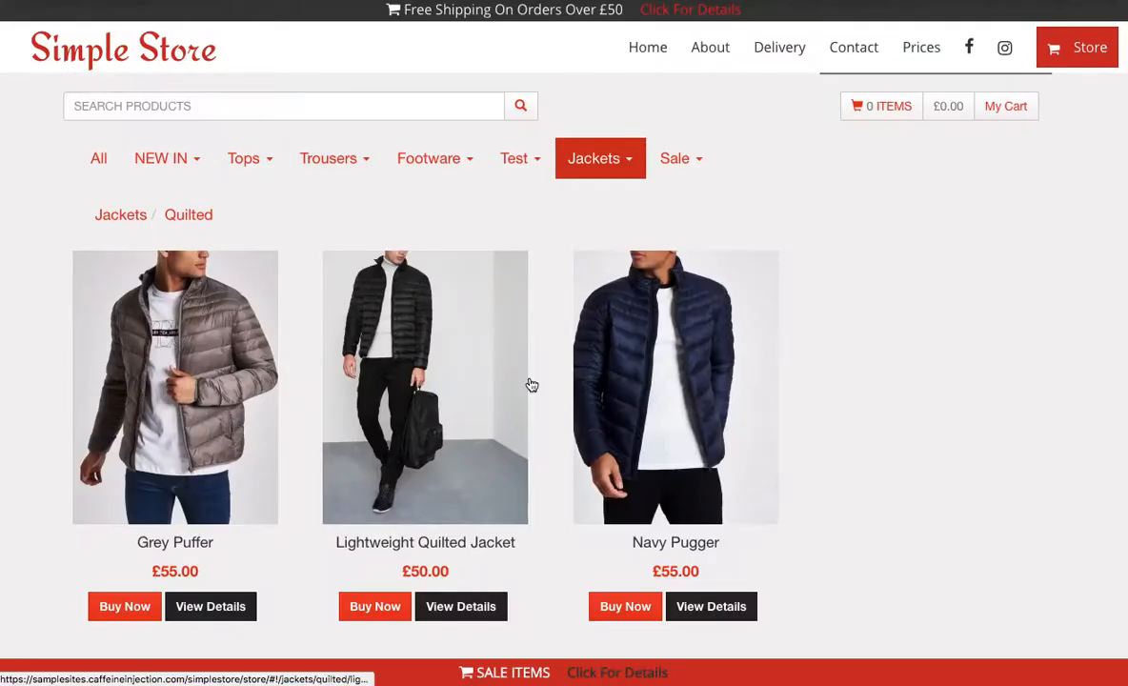
# Switch to the storefront and look through the products in the Sale category, then those in the Jackets category
pyautogui.scroll(3, 529, 383)
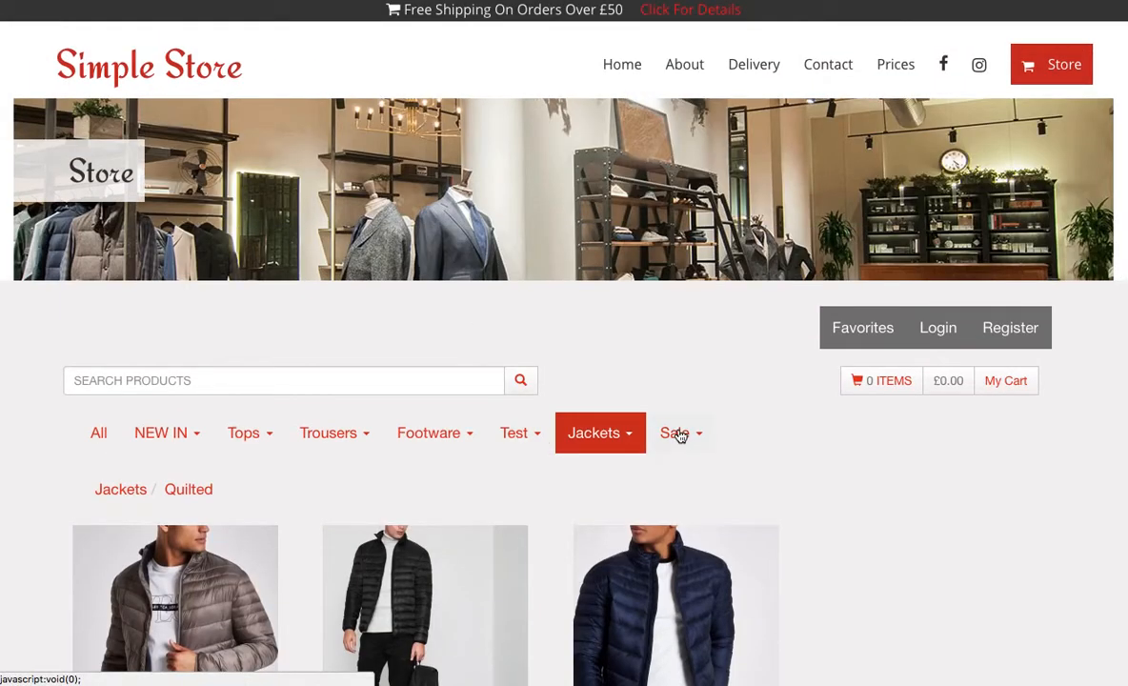
pyautogui.scroll(-4, 681, 435)
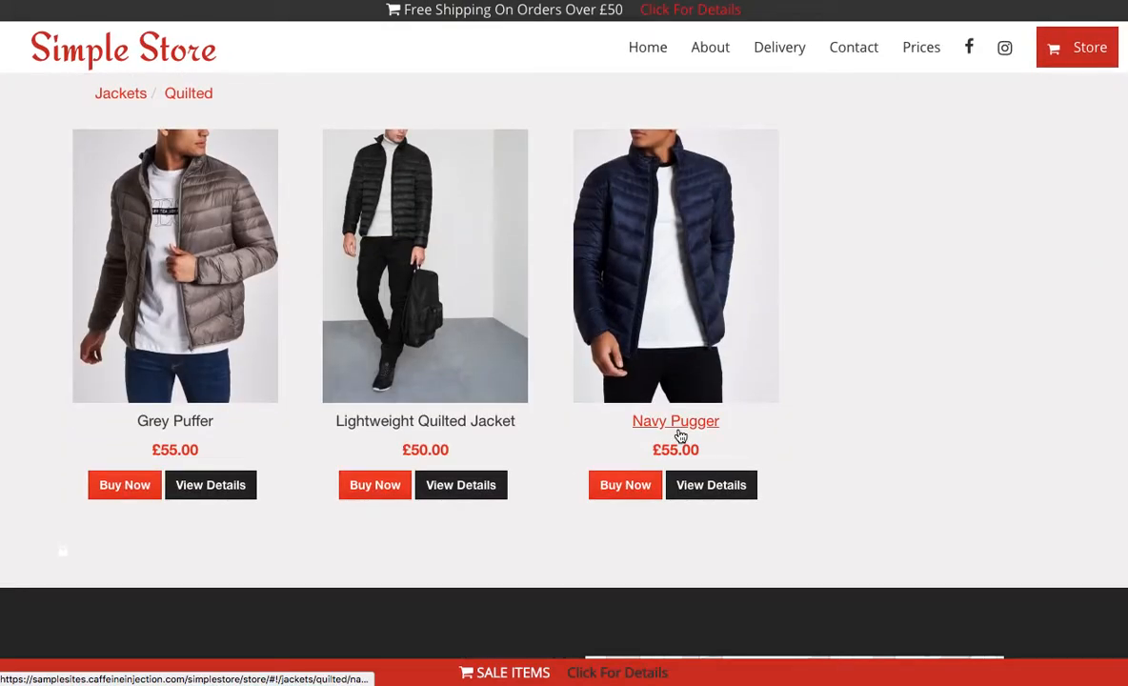
pyautogui.scroll(2, 681, 435)
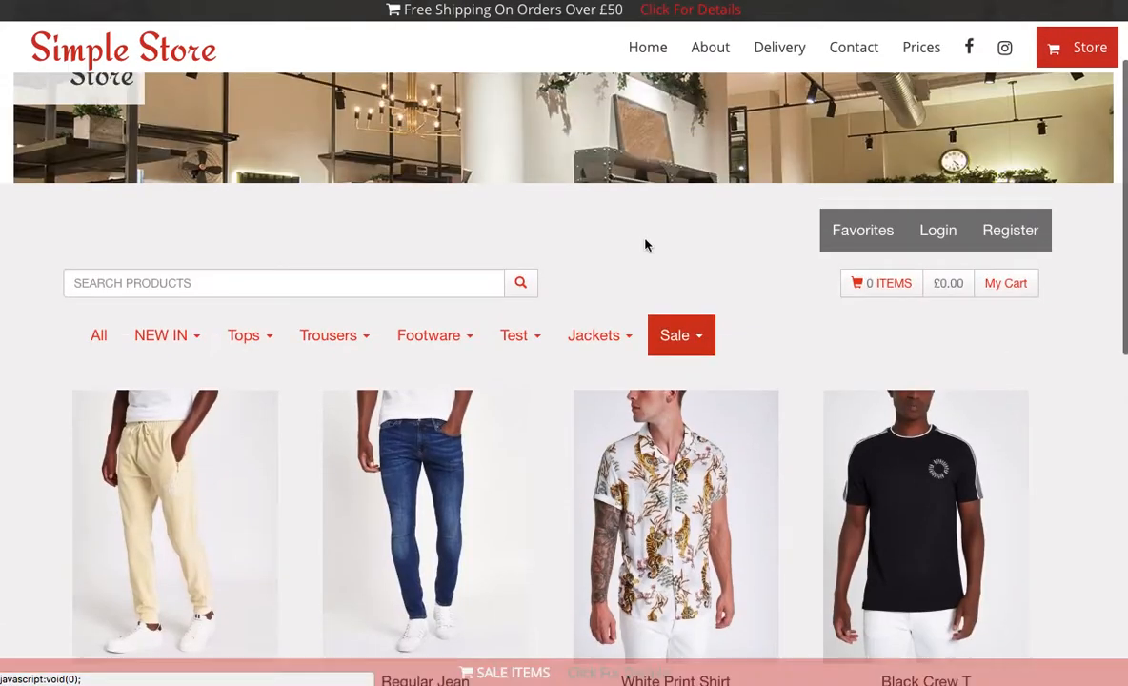
pyautogui.scroll(2, 632, 455)
pyautogui.scroll(-5, 630, 453)
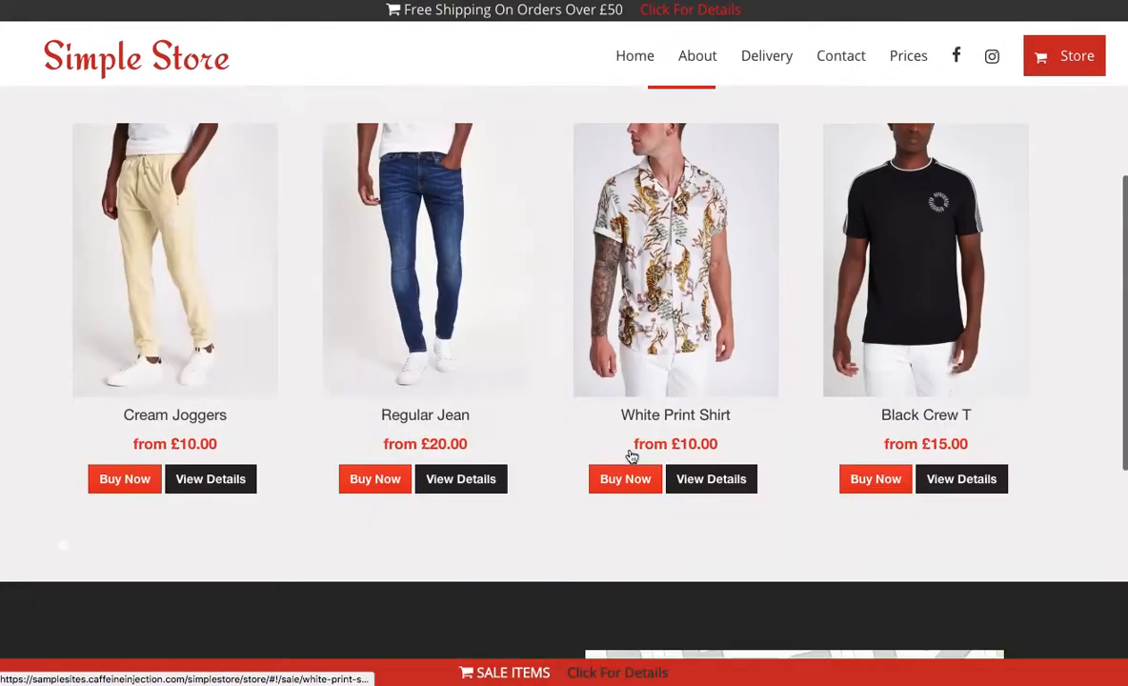
pyautogui.scroll(2, 630, 446)
pyautogui.click(592, 180)
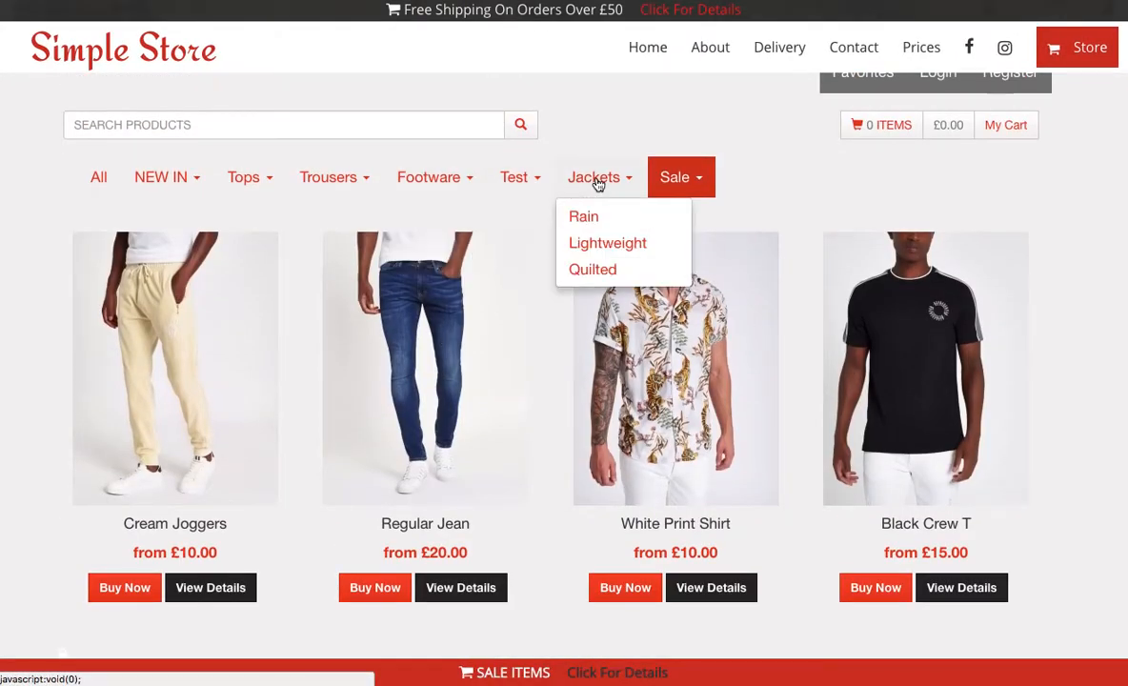
pyautogui.scroll(3, 479, 200)
pyautogui.scroll(-3, 518, 224)
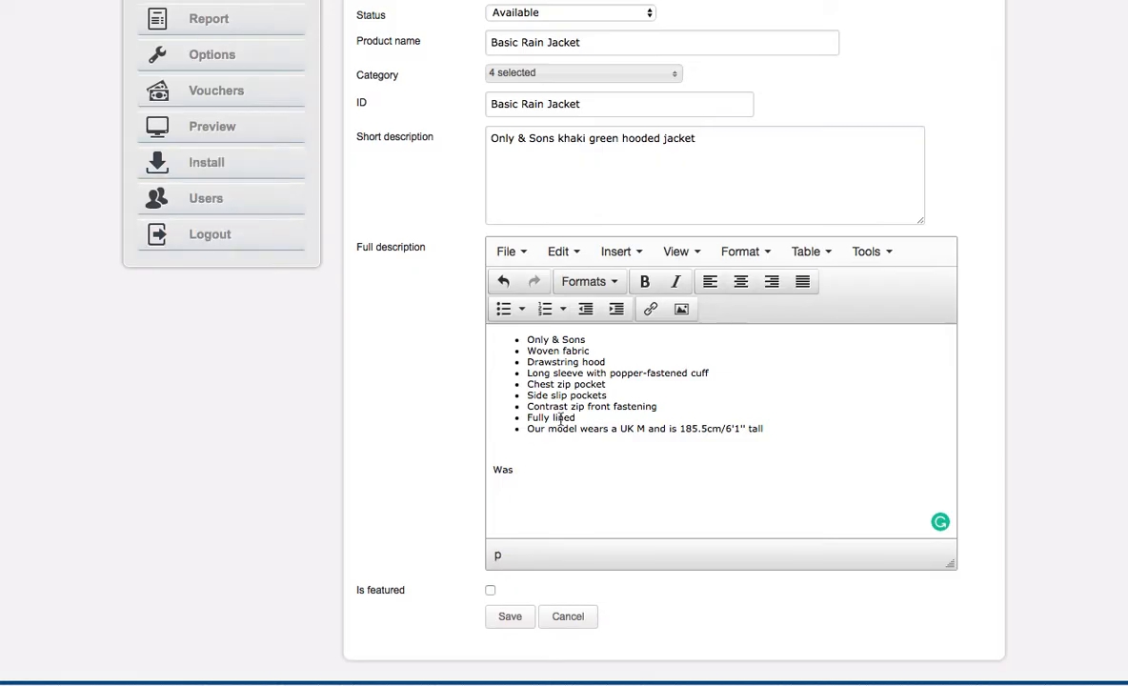
# In the store admin, complete the description's price line as "Was £30 Now £20" and save the product
pyautogui.write('£30 Now £20')
pyautogui.click(509, 617)
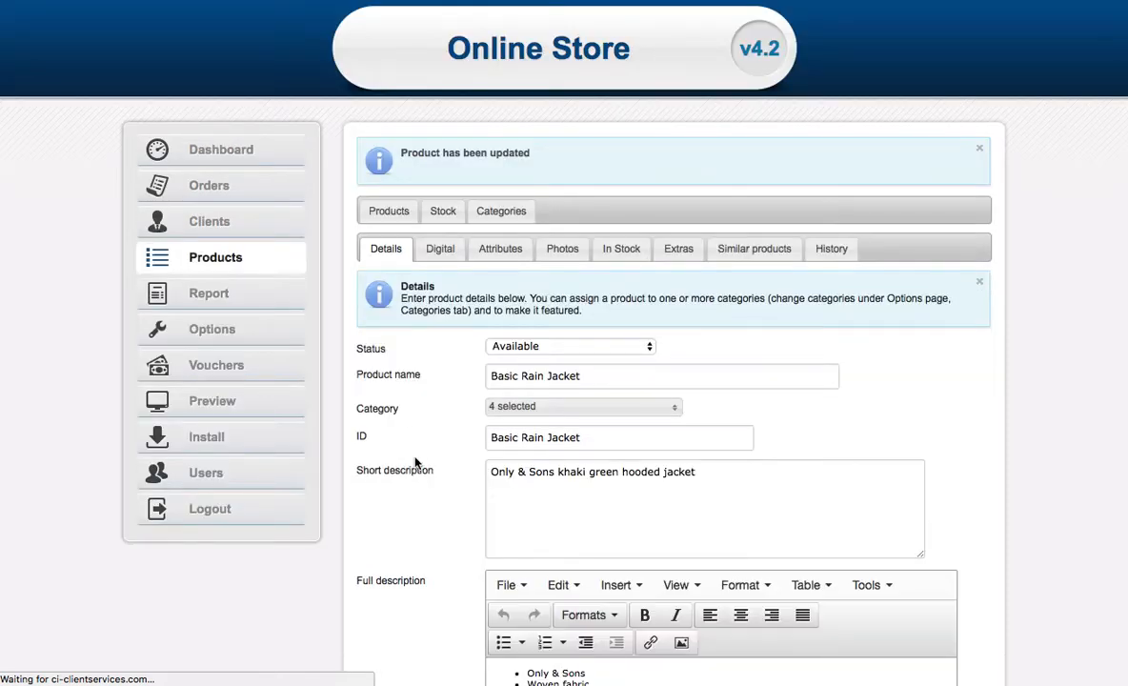
# Set the Medium size's price to £20.00 in the Basic Rain Jacket's stock settings and save the change
pyautogui.click(622, 249)
pyautogui.scroll(-1, 1026, 348)
pyautogui.scroll(-3, 1025, 348)
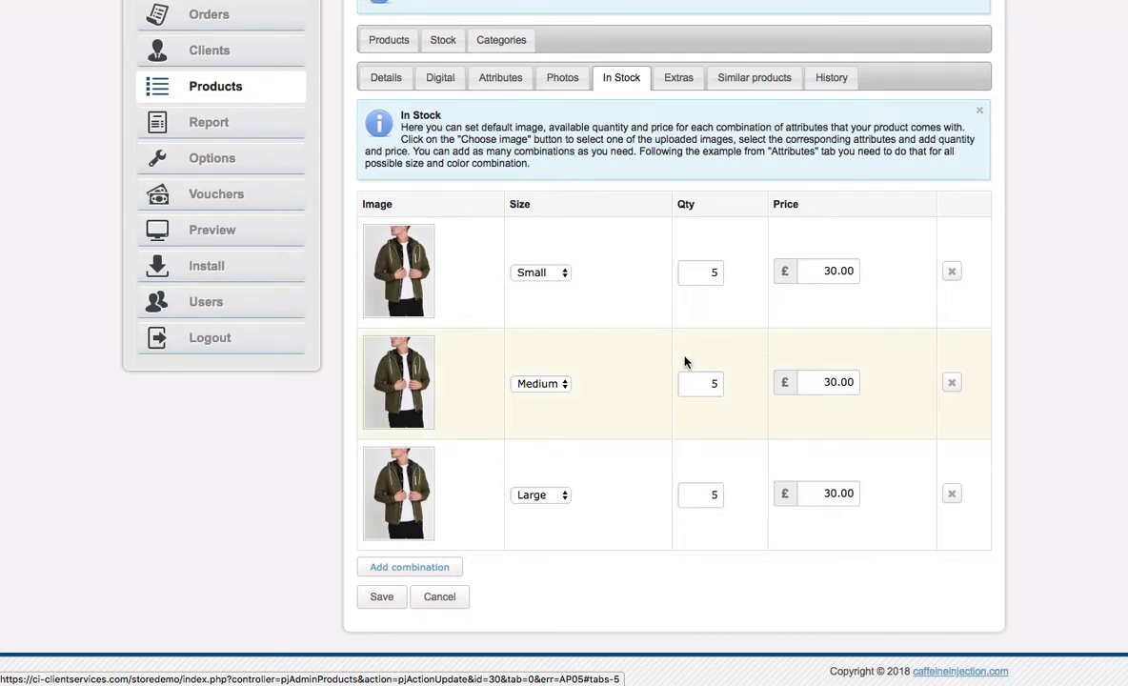
pyautogui.doubleClick(820, 384)
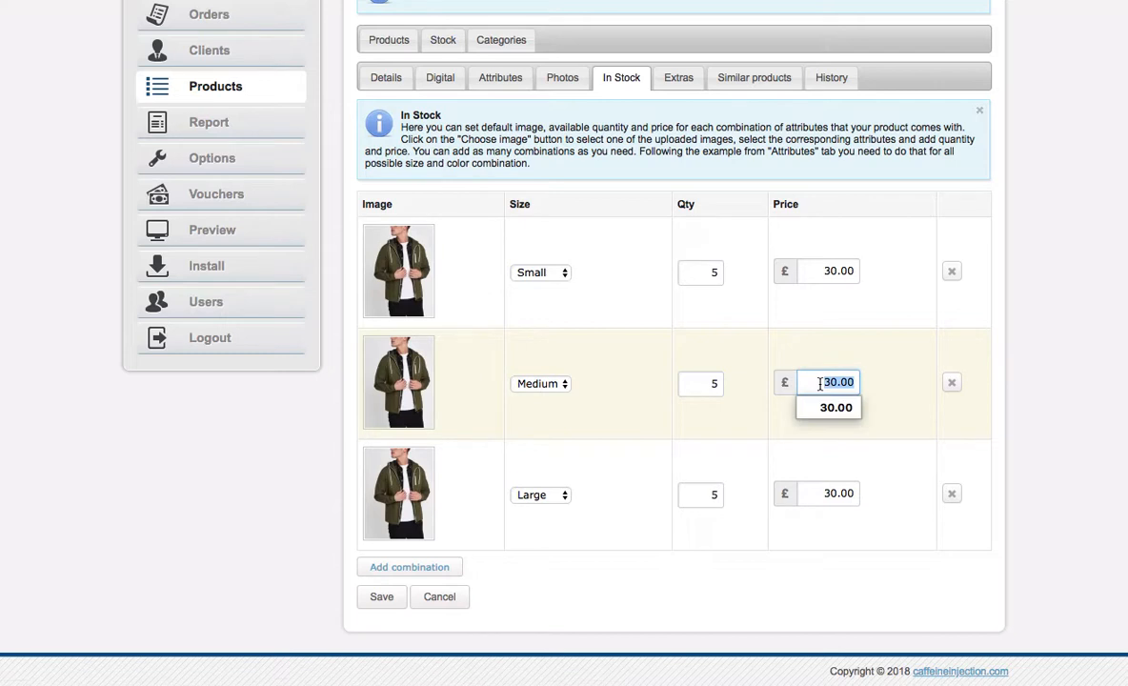
pyautogui.write('3')
pyautogui.press('BackSpace')
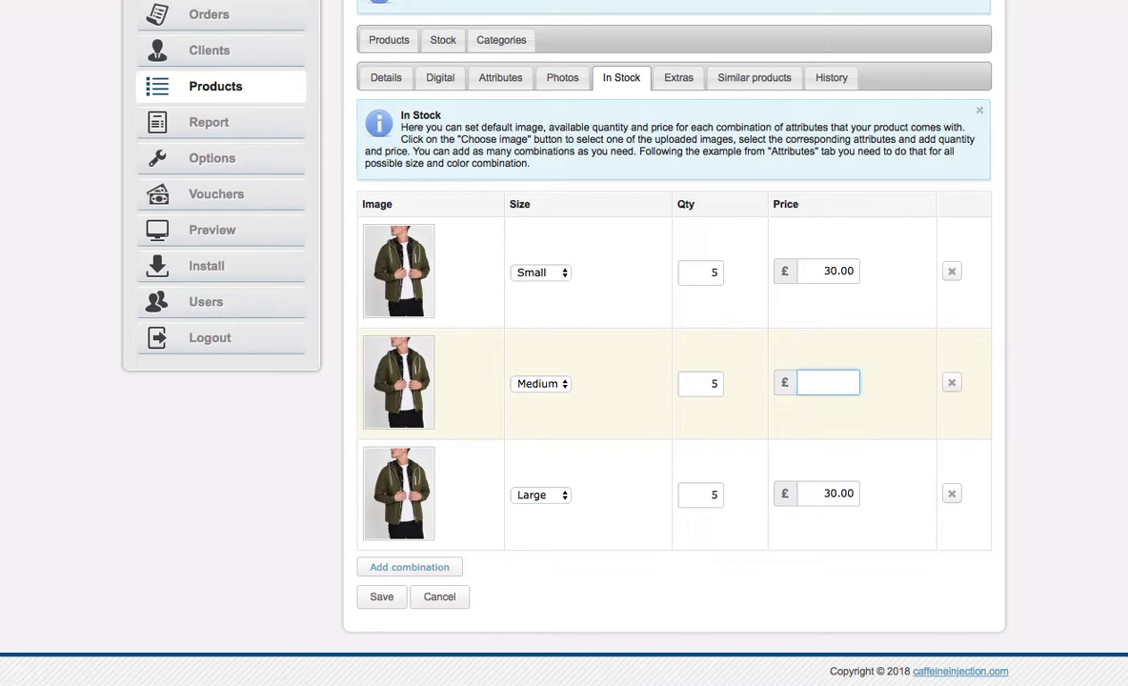
pyautogui.write('20.00')
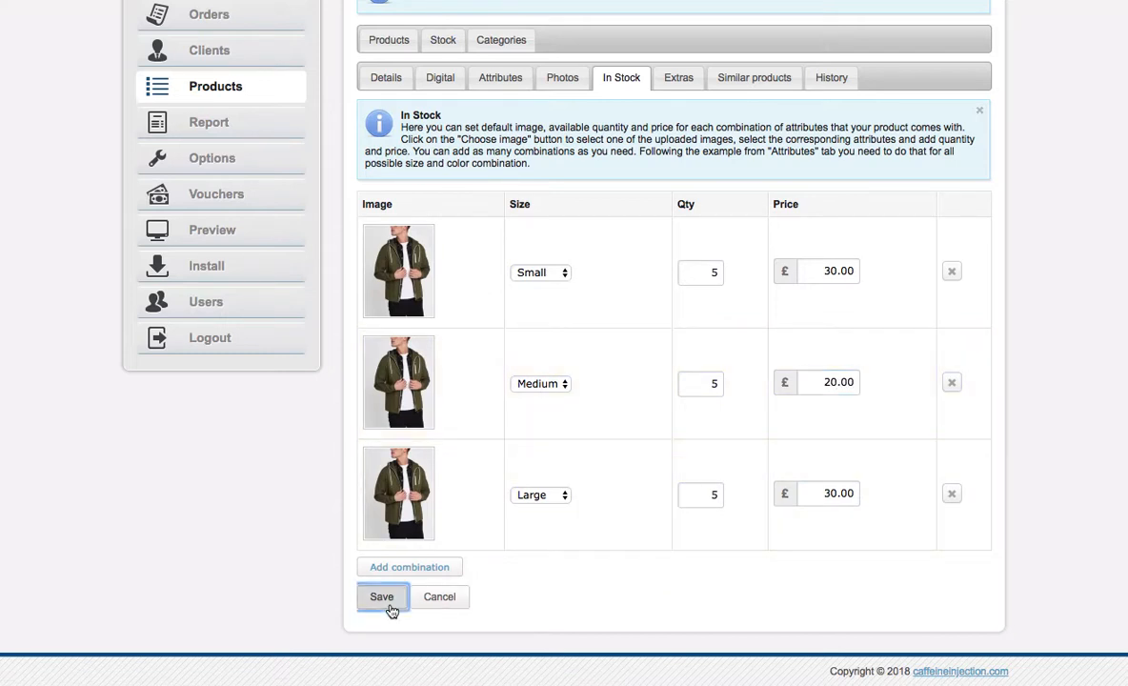
pyautogui.click(385, 601)
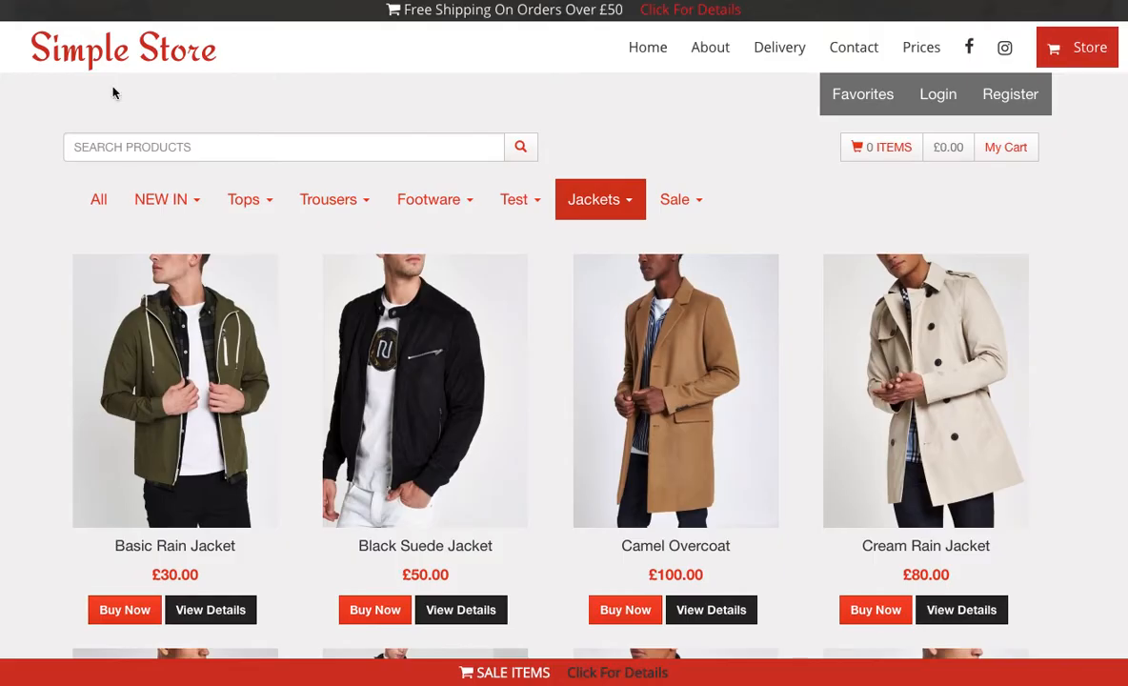
# Open the Basic Rain Jacket from the storefront's Sale category and check its description and the price for size Medium
pyautogui.click(210, 330)
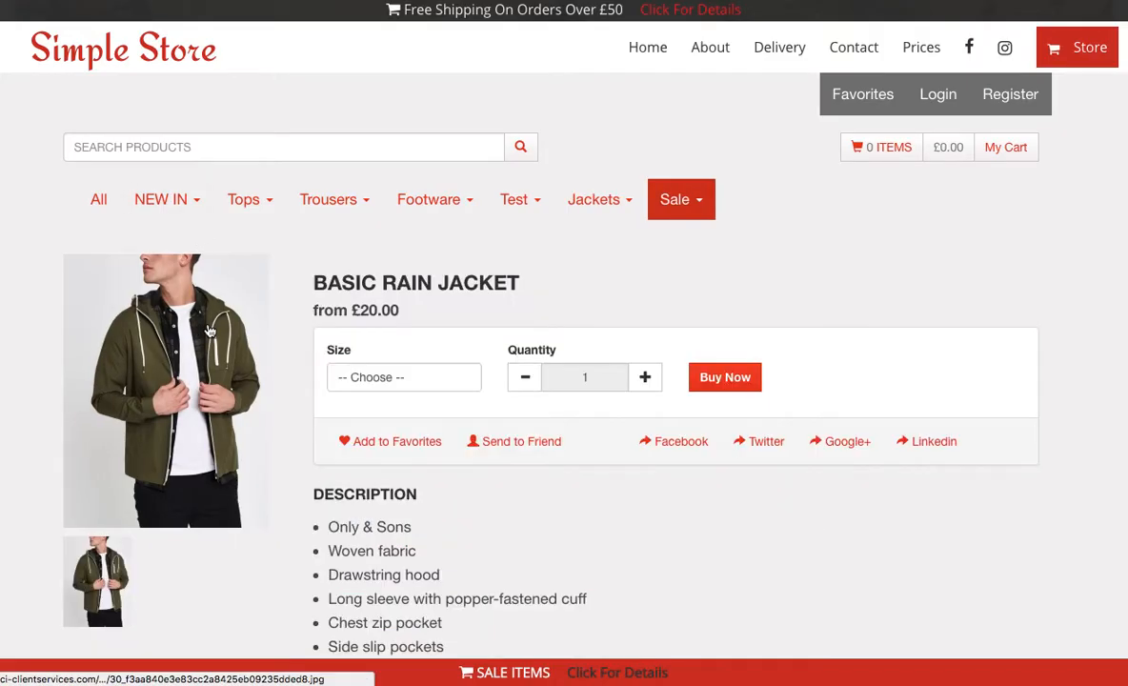
pyautogui.scroll(-1, 371, 257)
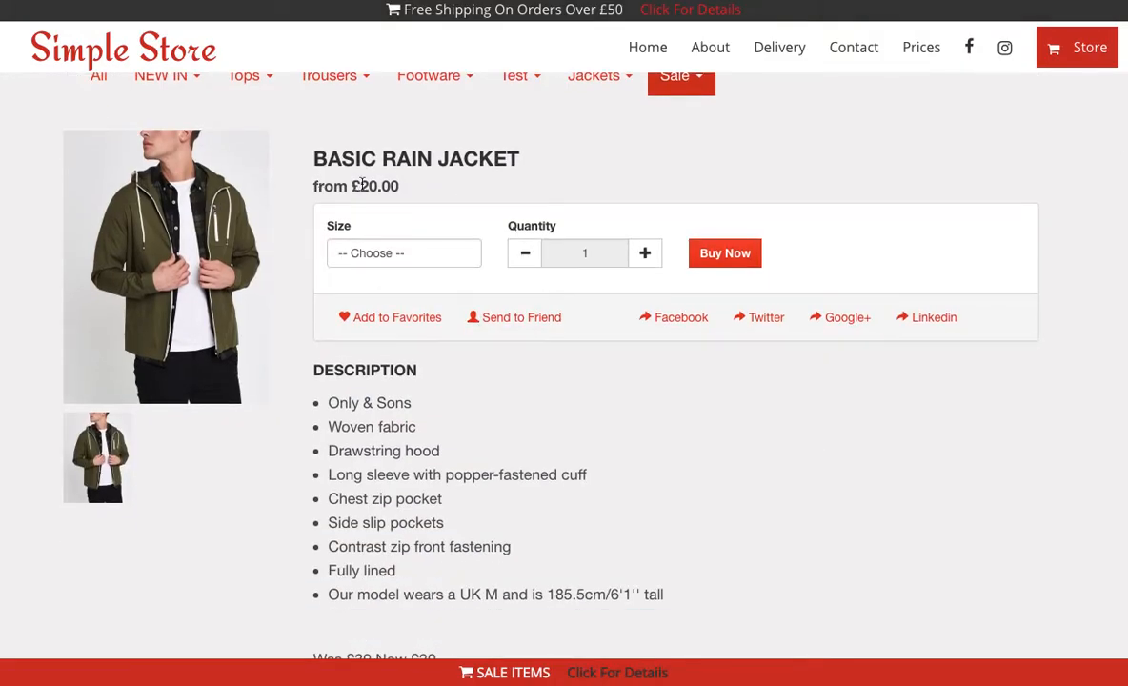
pyautogui.click(379, 254)
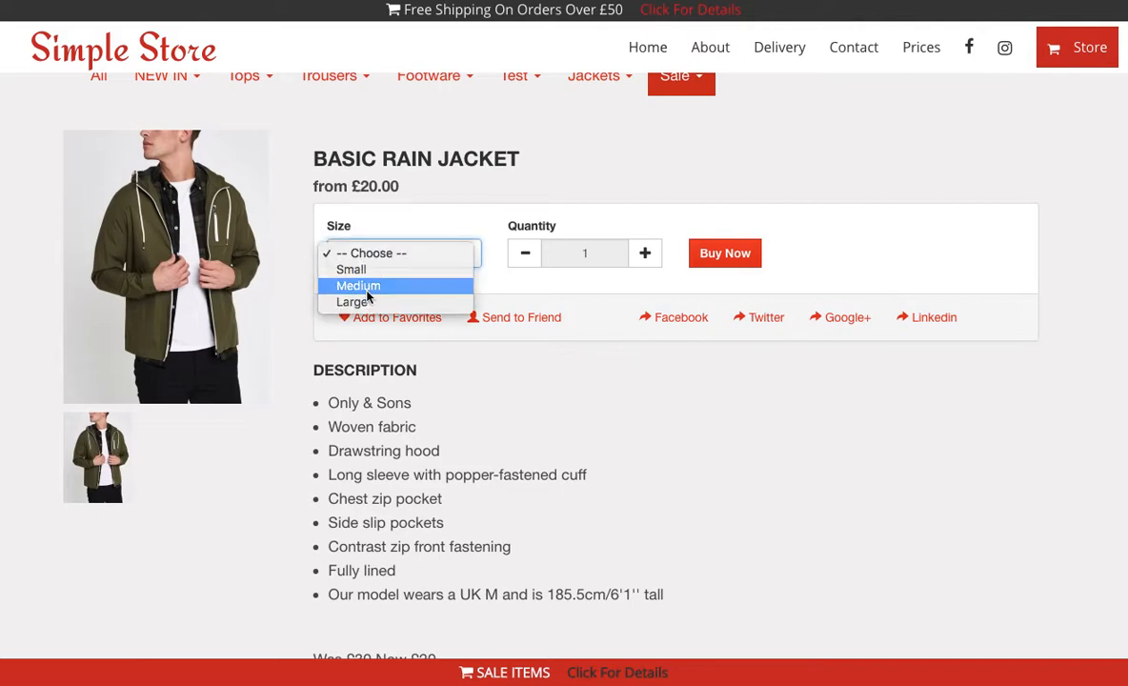
pyautogui.click(368, 287)
# Put one Basic Rain Jacket in size Large into the shopping cart, check its price and remove it from the cart
pyautogui.click(364, 258)
pyautogui.click(365, 271)
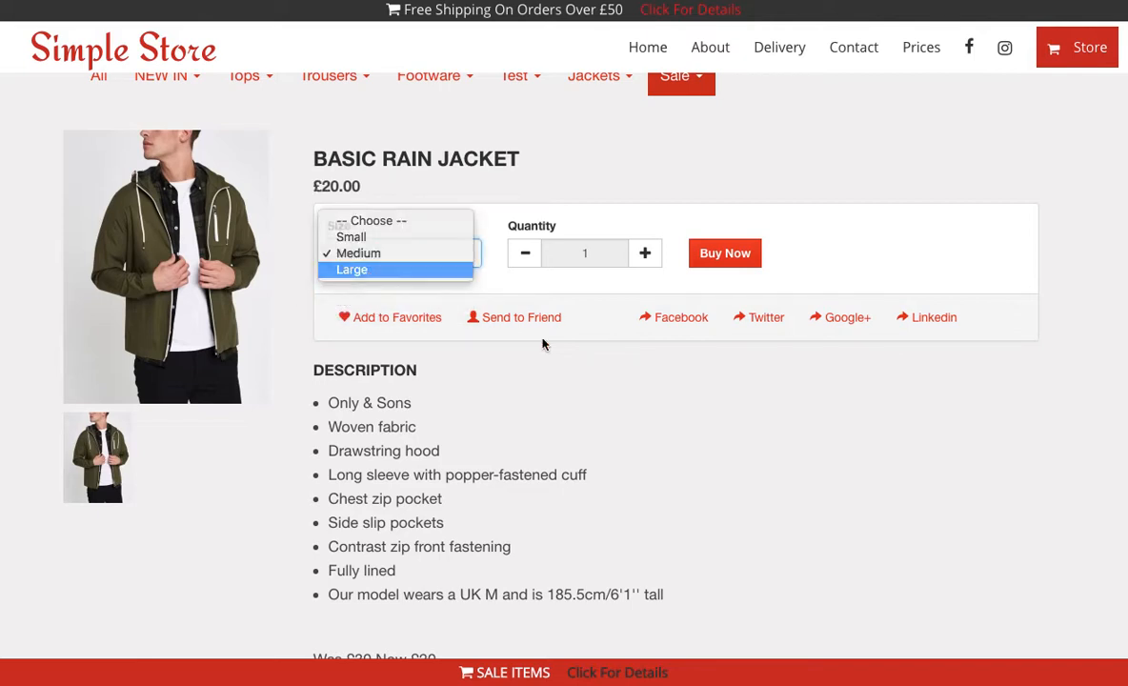
pyautogui.click(725, 252)
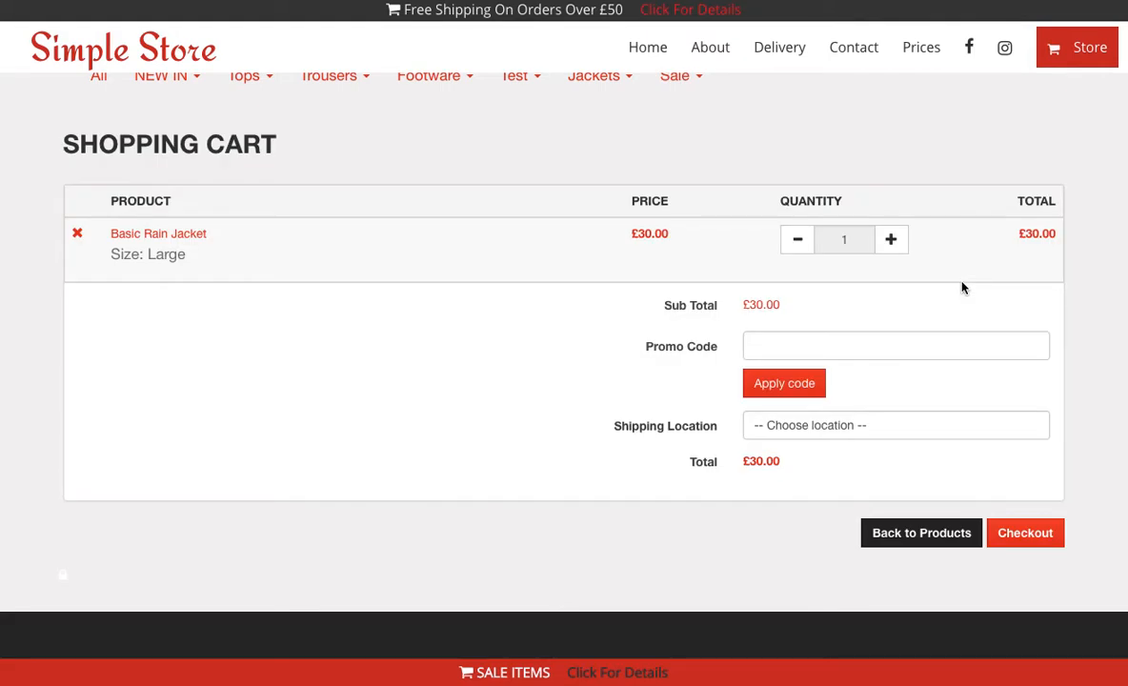
pyautogui.click(77, 233)
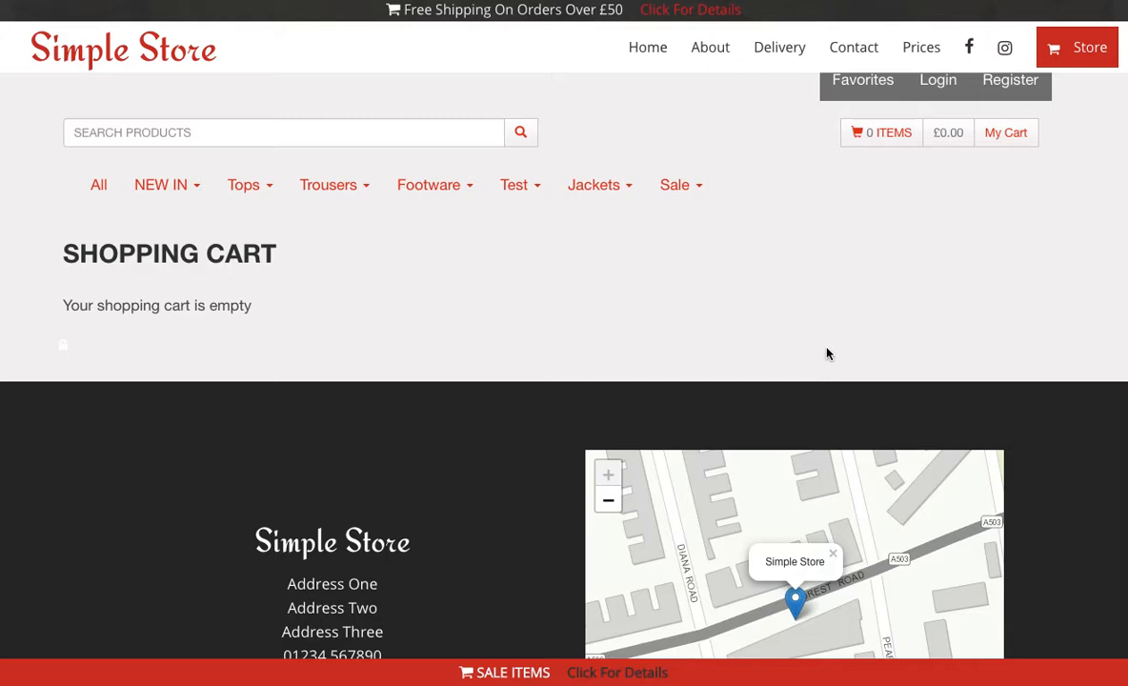
# Go to the storefront's home page and examine the products featured in the "New In..." section
pyautogui.click(151, 57)
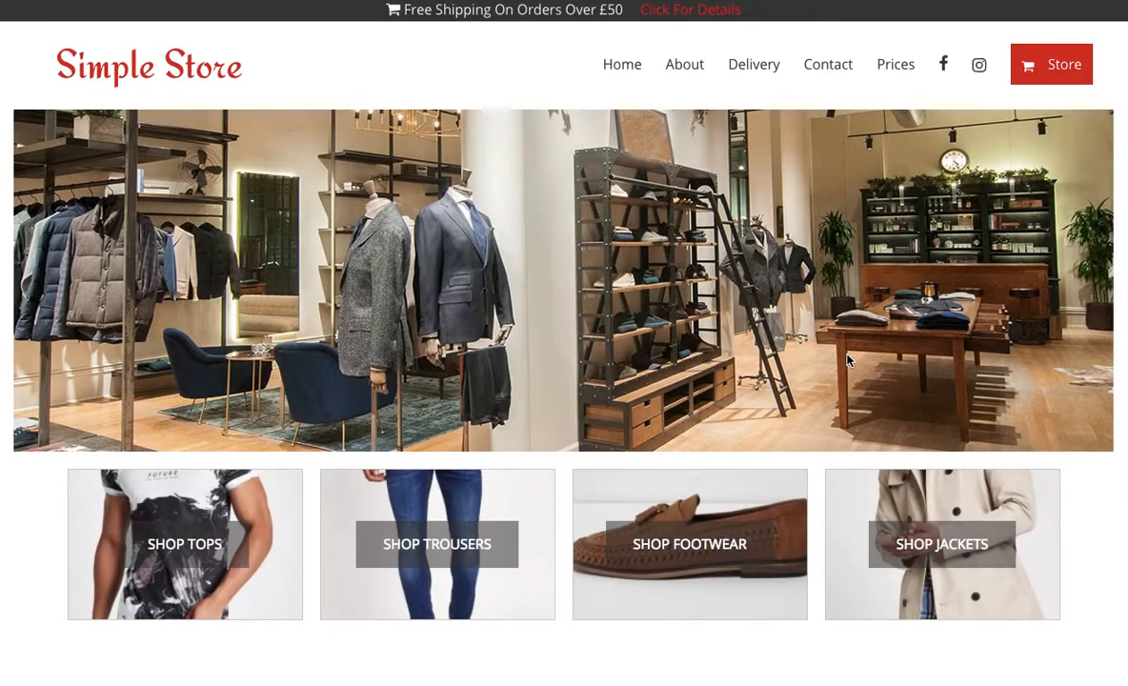
pyautogui.scroll(-3, 847, 359)
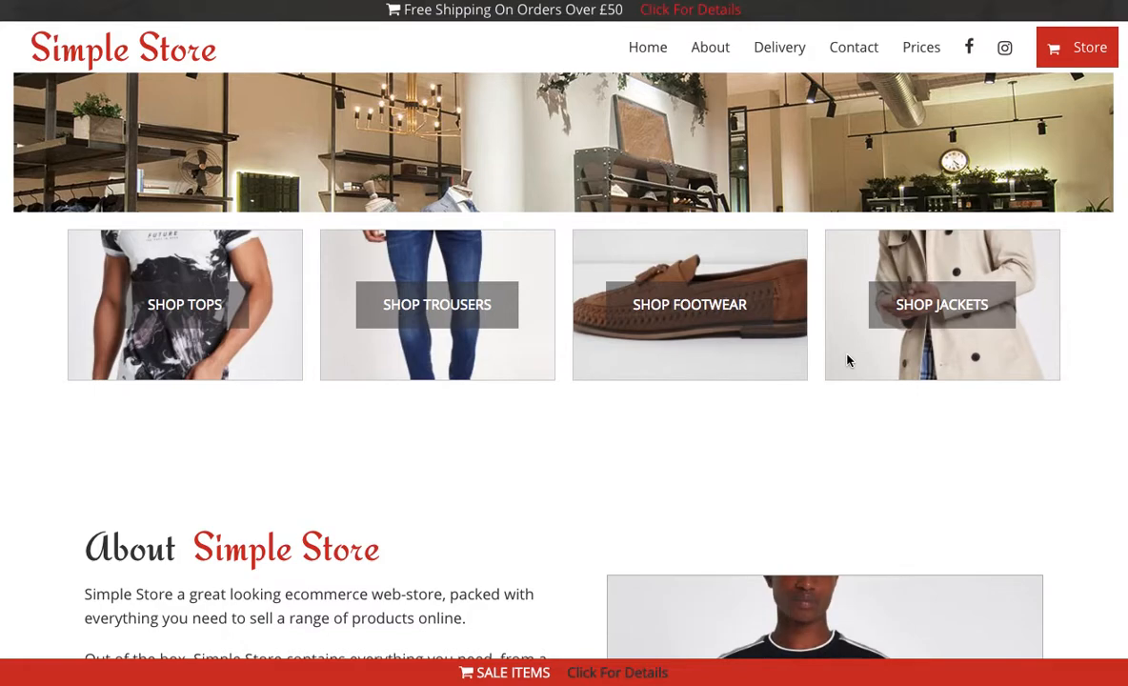
pyautogui.scroll(-10, 847, 360)
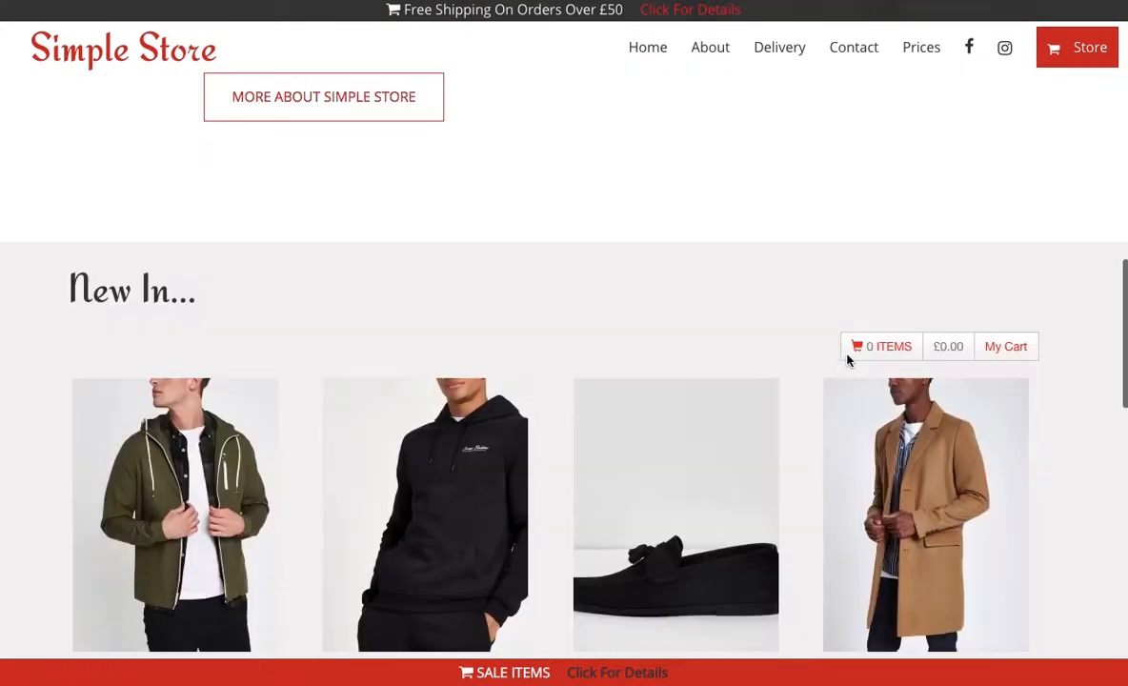
pyautogui.scroll(1, 810, 354)
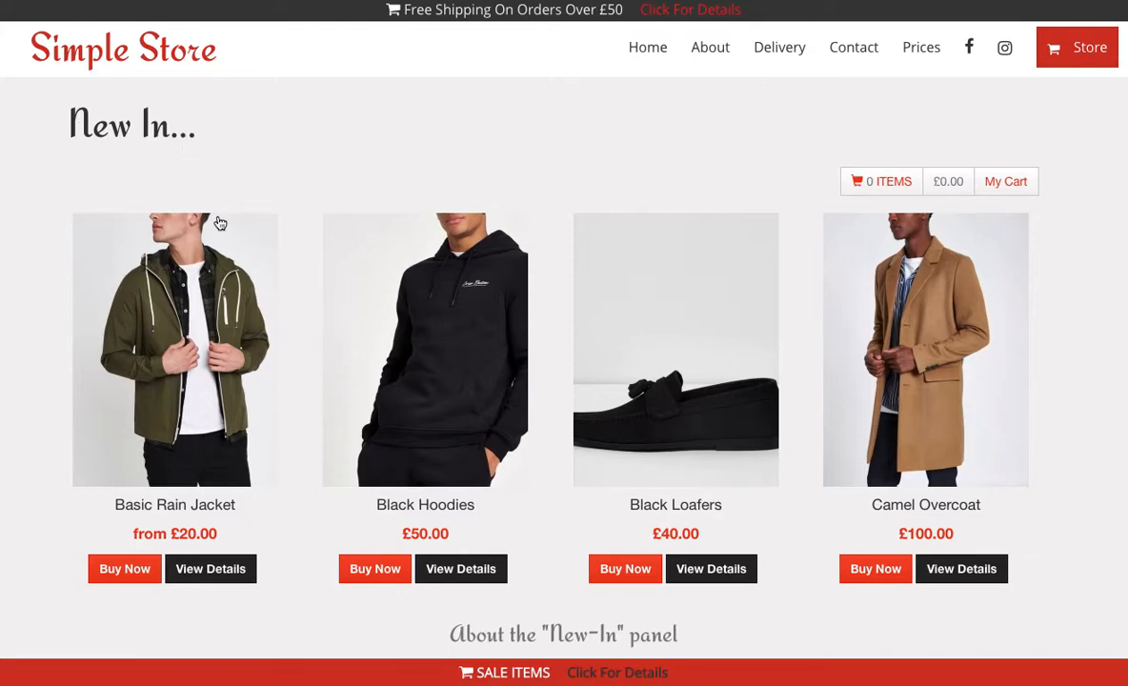
pyautogui.scroll(-1, 220, 223)
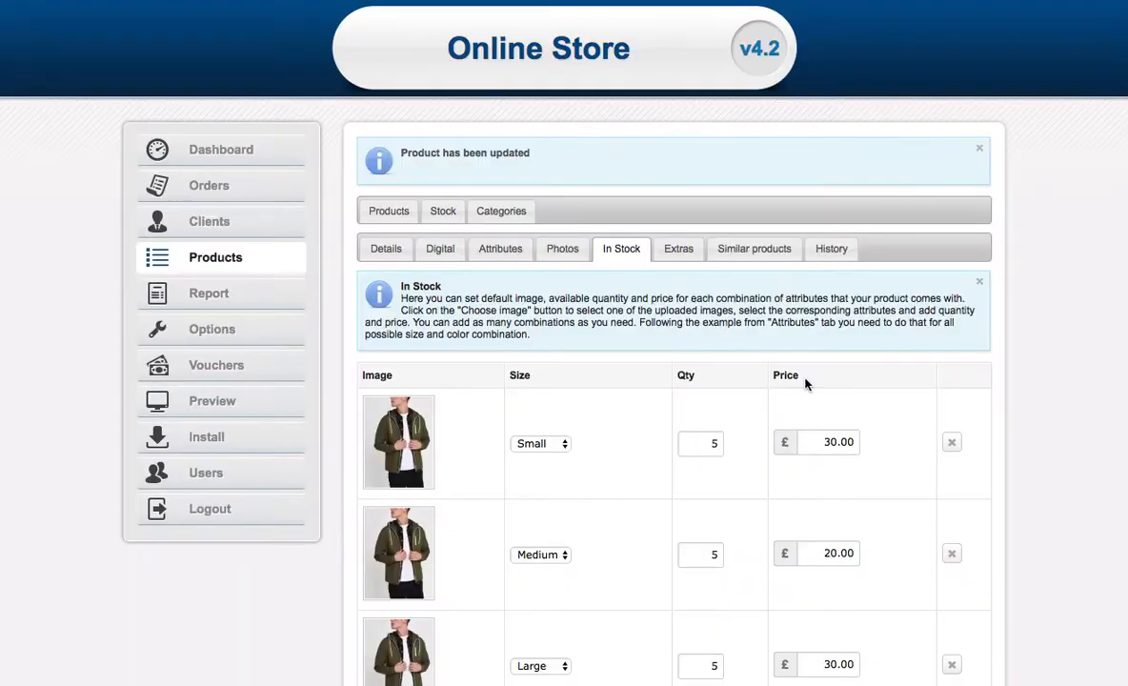
# Return to the store admin's category list and delete the Test category together with its sub test subcategory
pyautogui.click(499, 211)
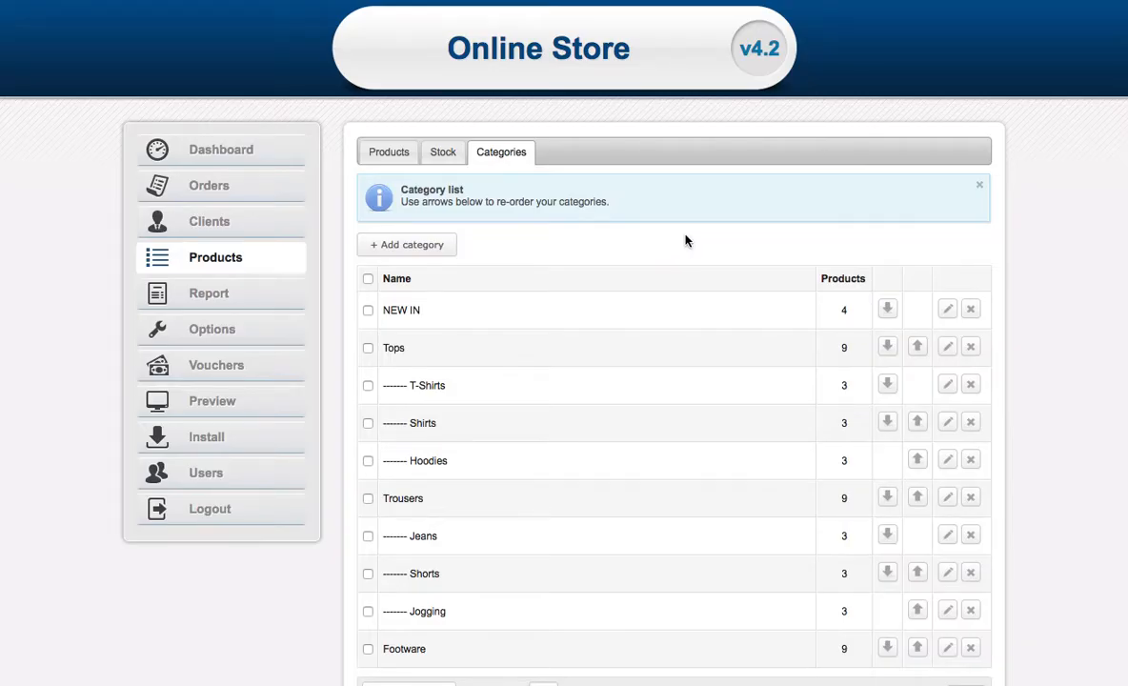
pyautogui.scroll(-2, 685, 240)
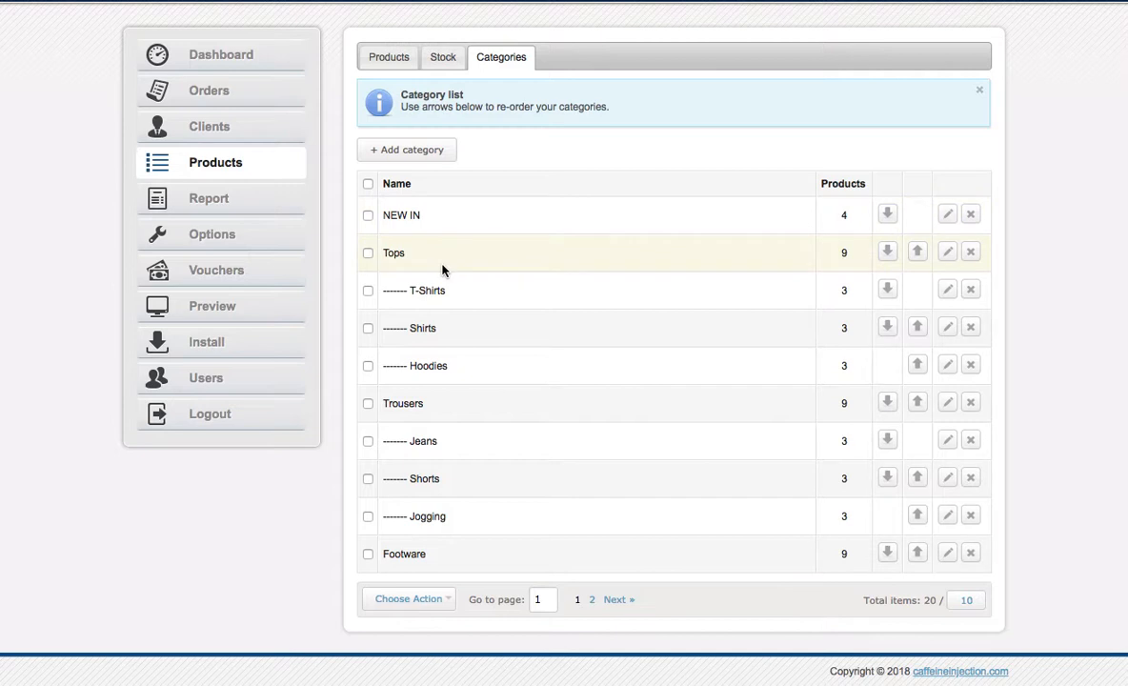
pyautogui.click(615, 600)
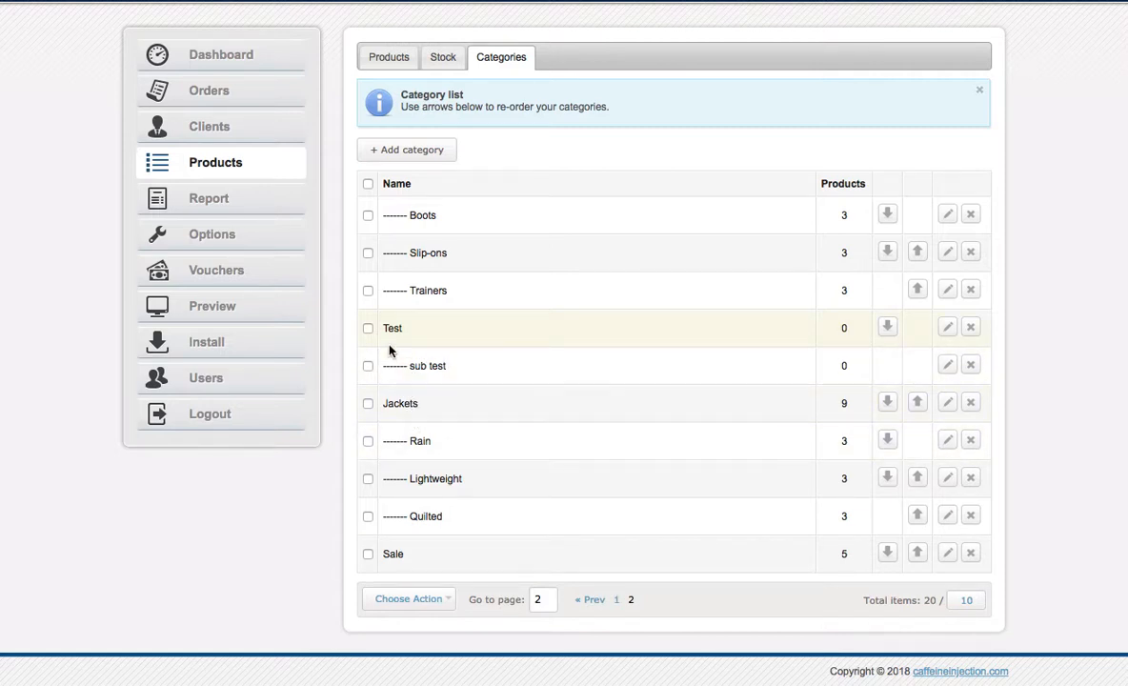
pyautogui.click(367, 328)
pyautogui.click(971, 327)
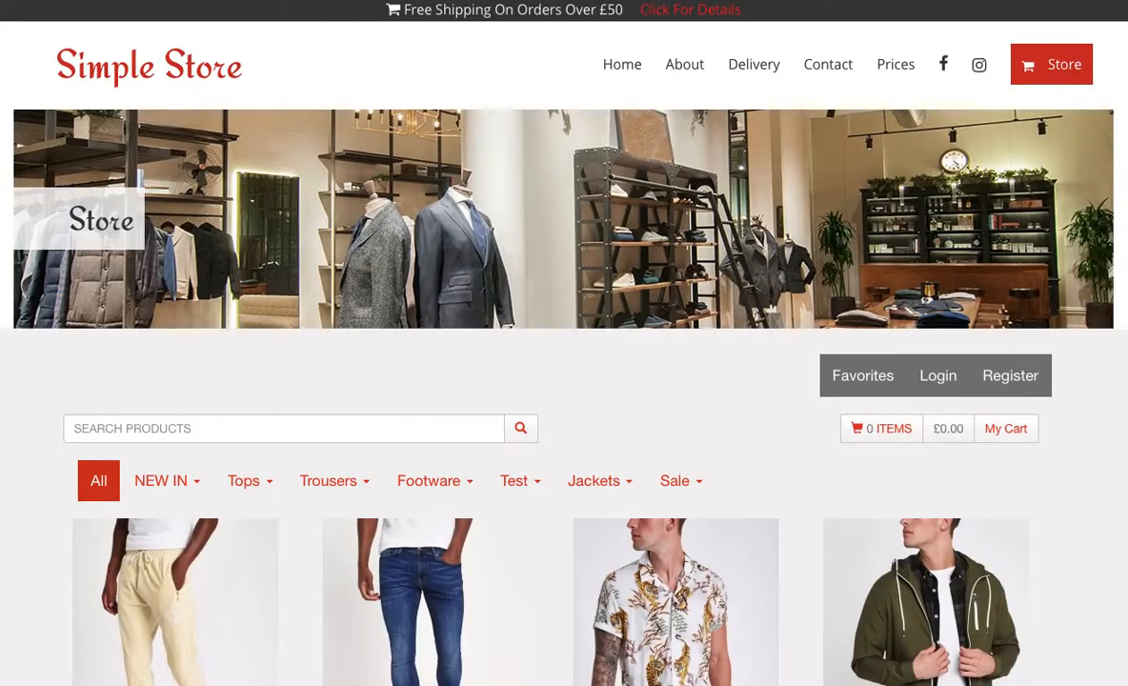
# Reload the storefront's store page and check which categories its product menu offers
pyautogui.press('super+r')
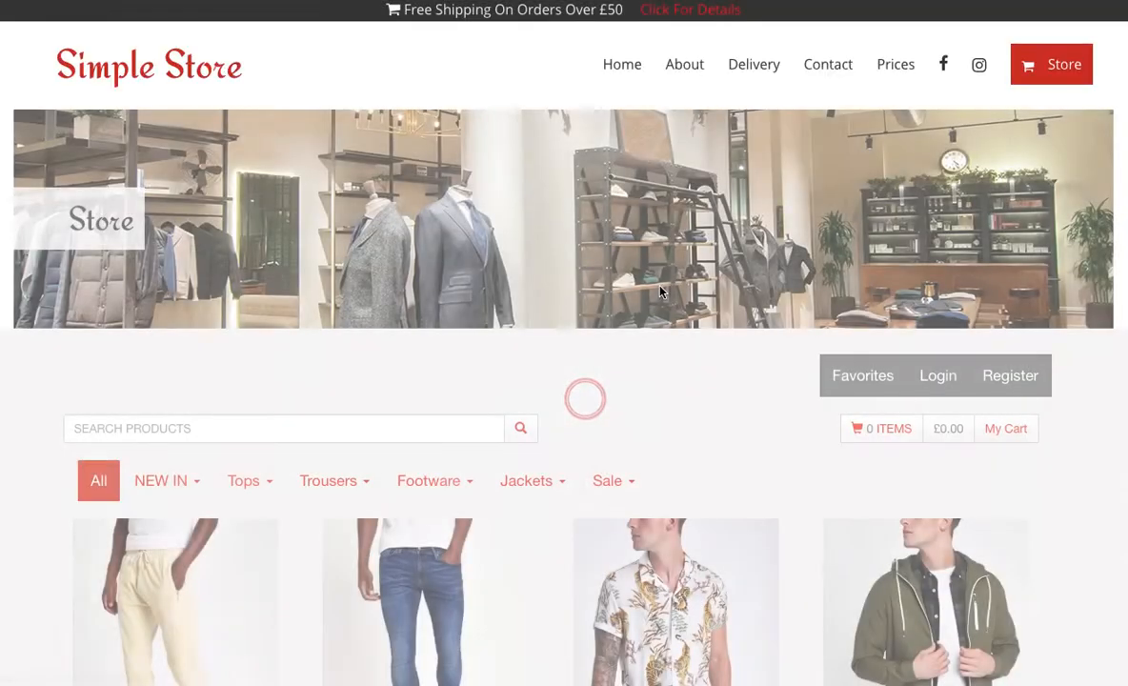
pyautogui.scroll(-2, 660, 292)
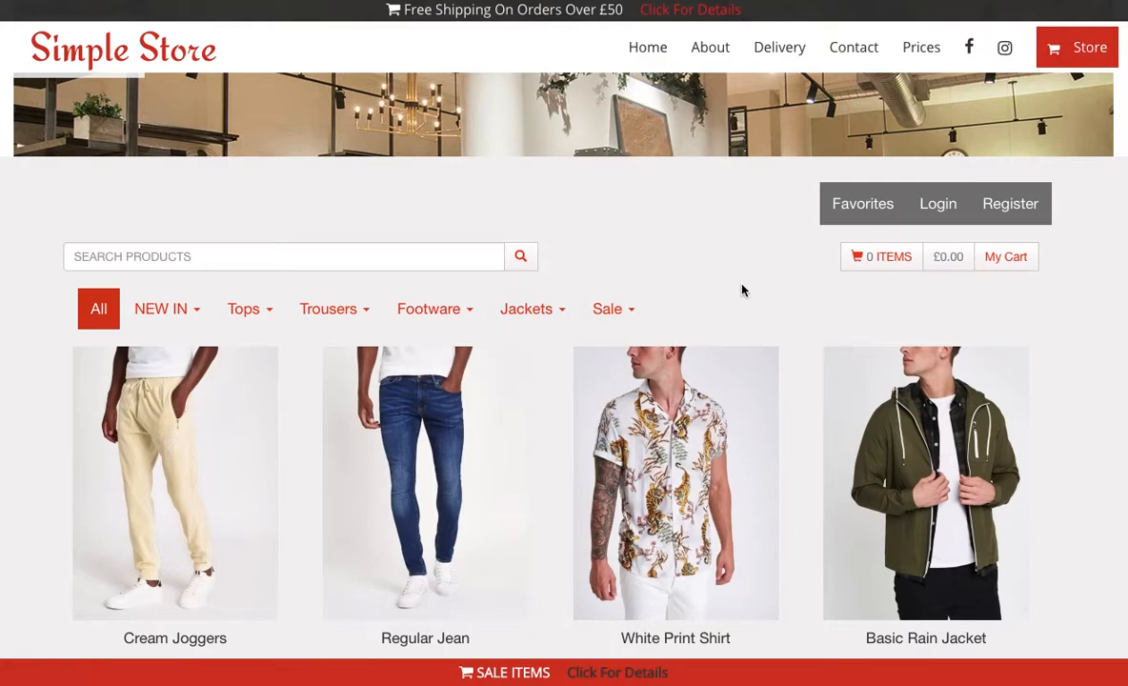
# Return to the store admin and open the list of all products
pyautogui.click(509, 2)
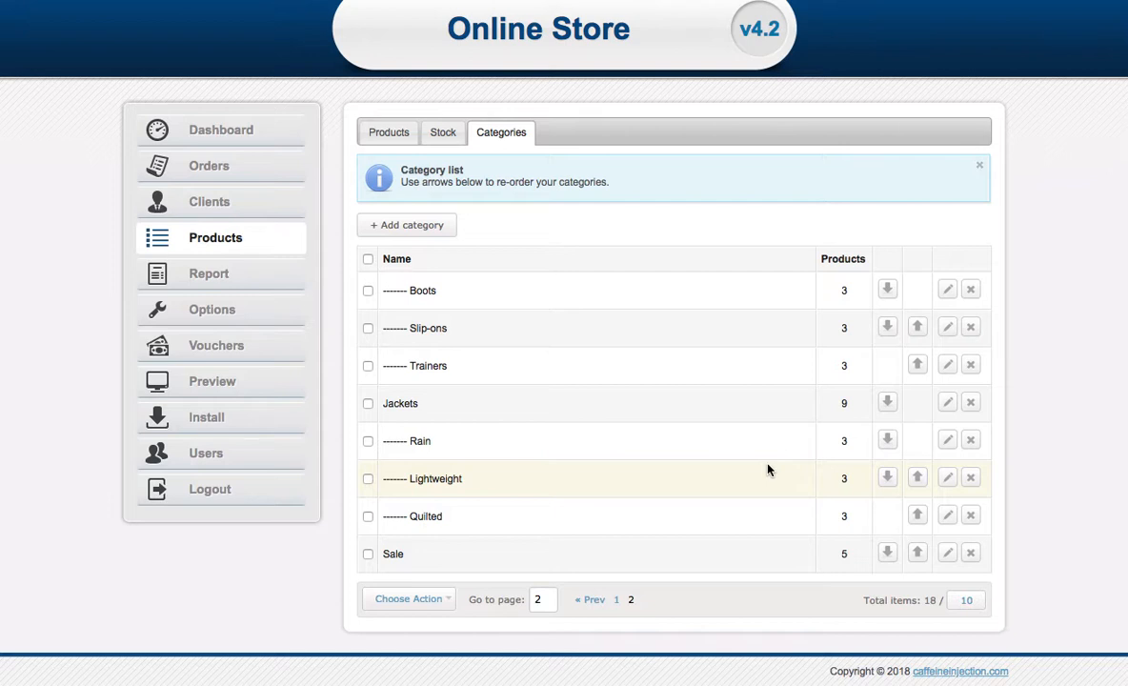
pyautogui.click(386, 138)
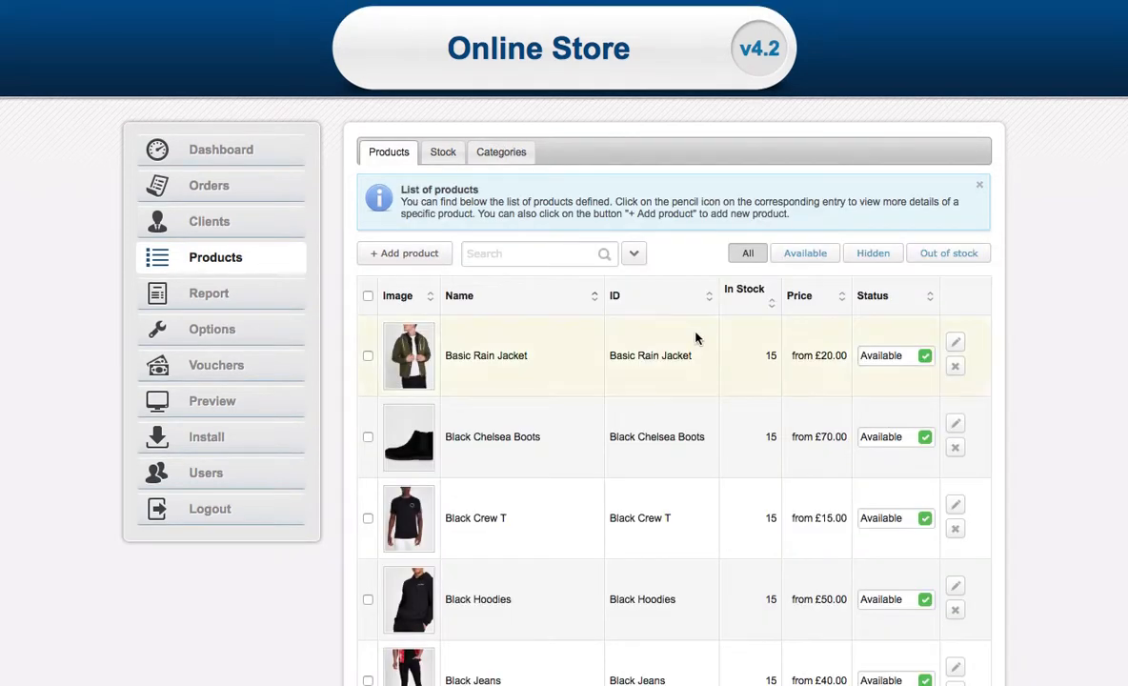
# Open the Basic Rain Jacket from the product list for editing and remove it from the Sale category
pyautogui.scroll(-4, 696, 337)
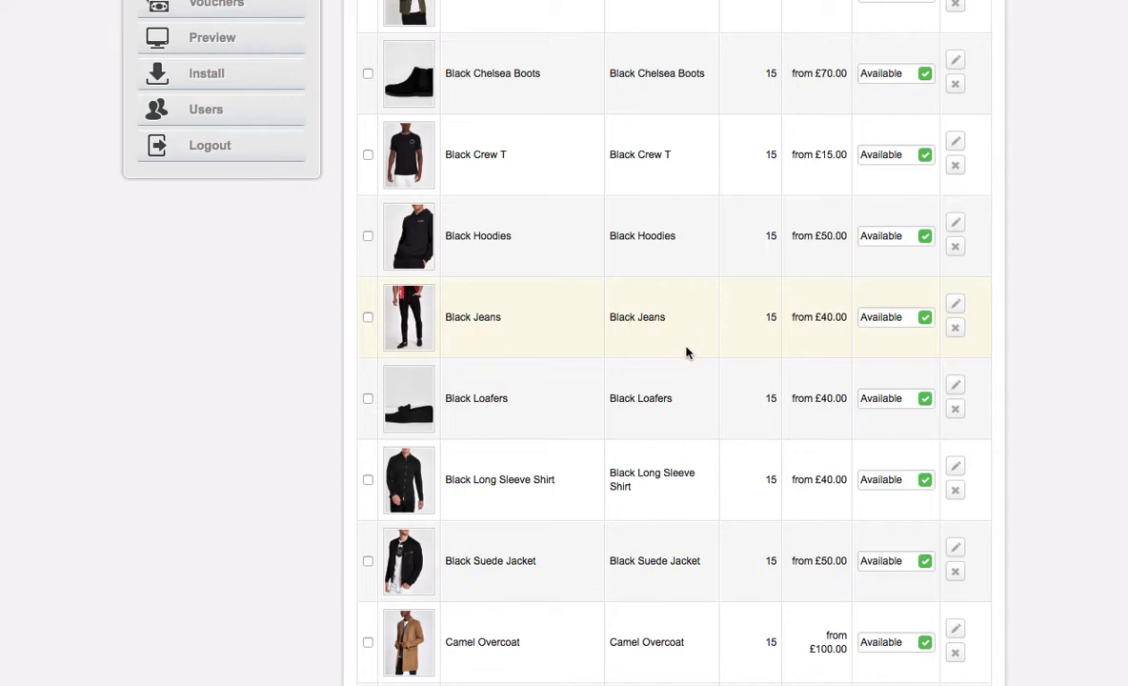
pyautogui.scroll(4, 690, 343)
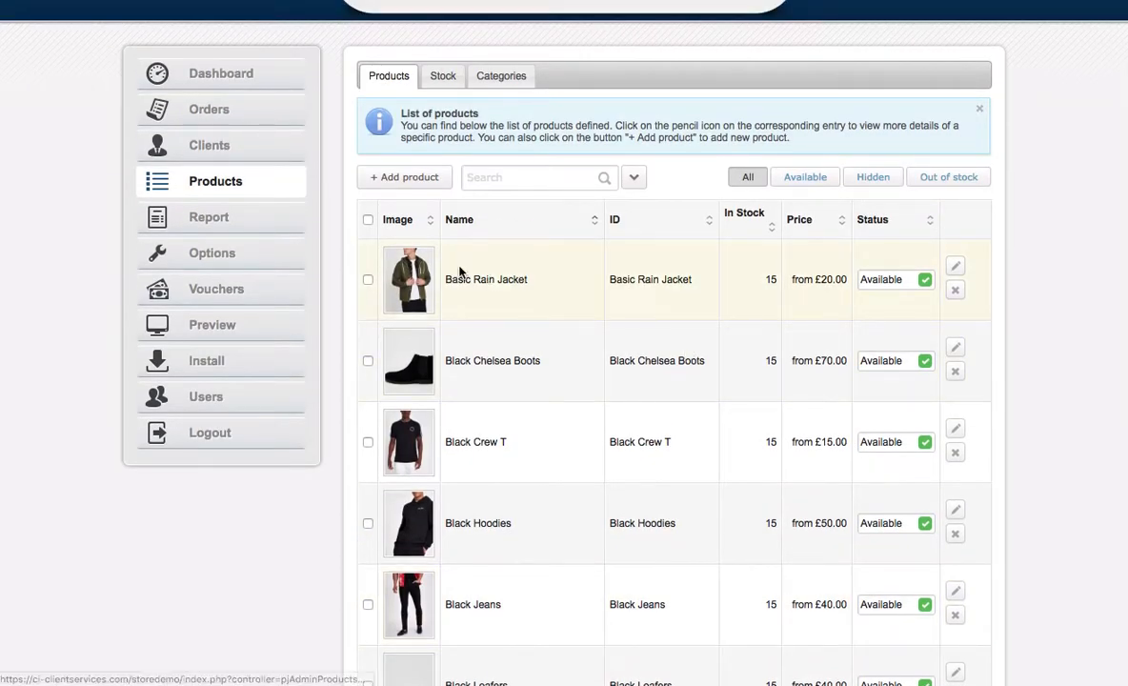
pyautogui.click(956, 266)
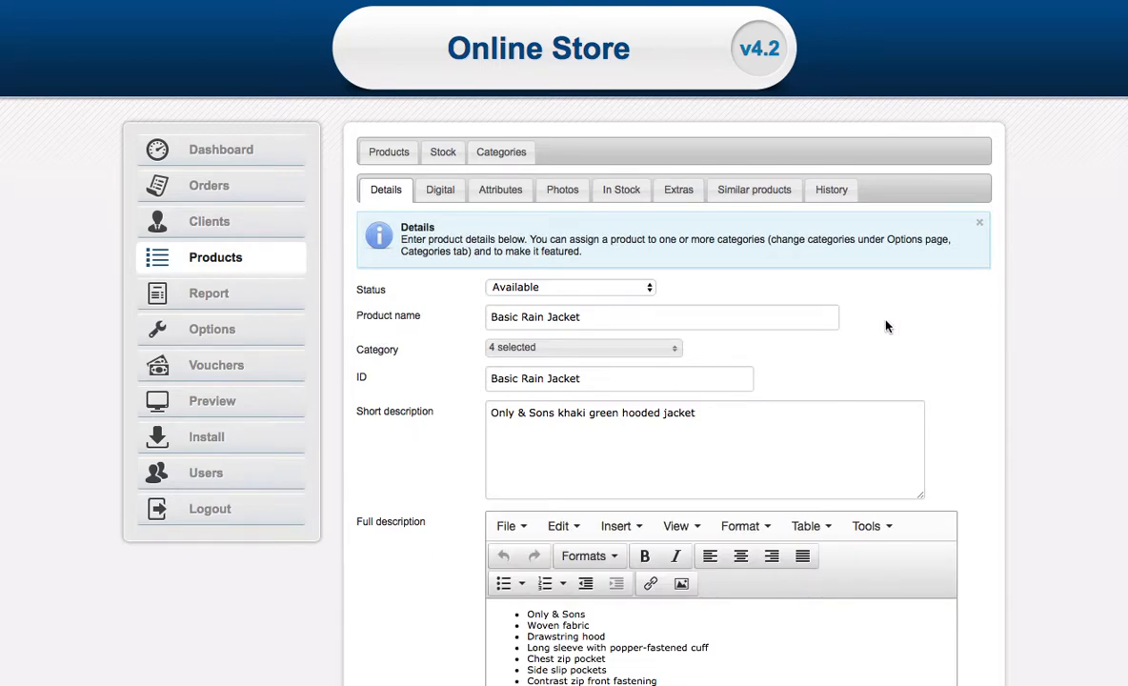
pyautogui.click(564, 348)
pyautogui.scroll(-6, 564, 351)
pyautogui.scroll(-4, 564, 352)
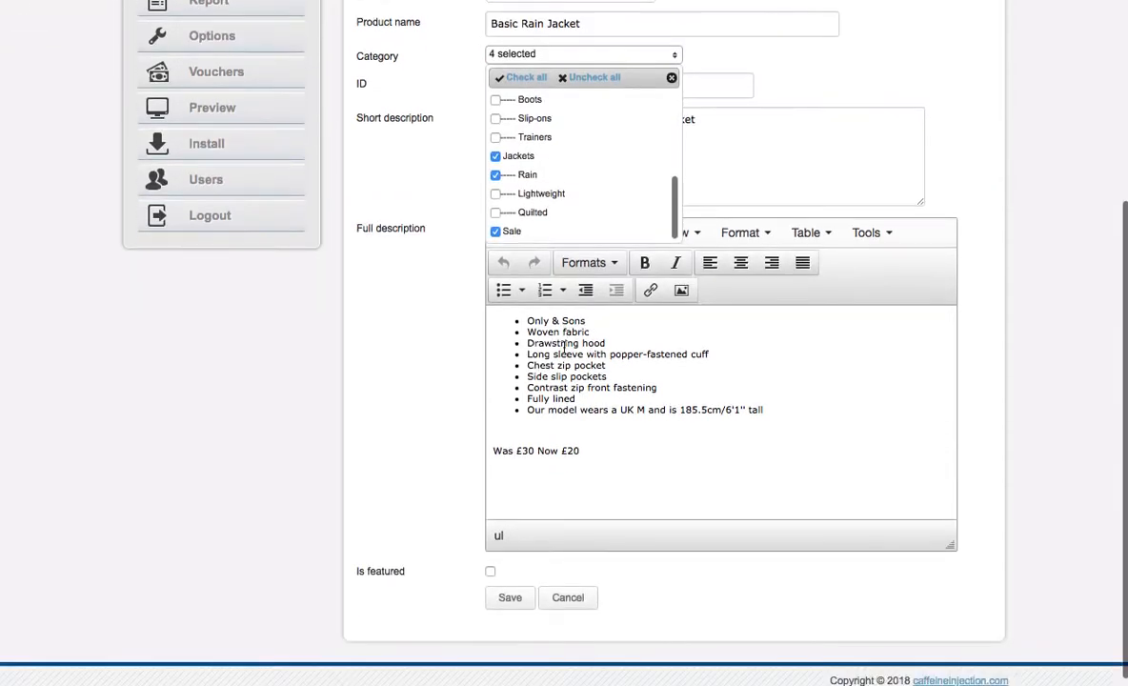
pyautogui.click(495, 231)
# Remove the Basic Rain Jacket from the NEW IN category as well and save the product
pyautogui.scroll(10, 565, 237)
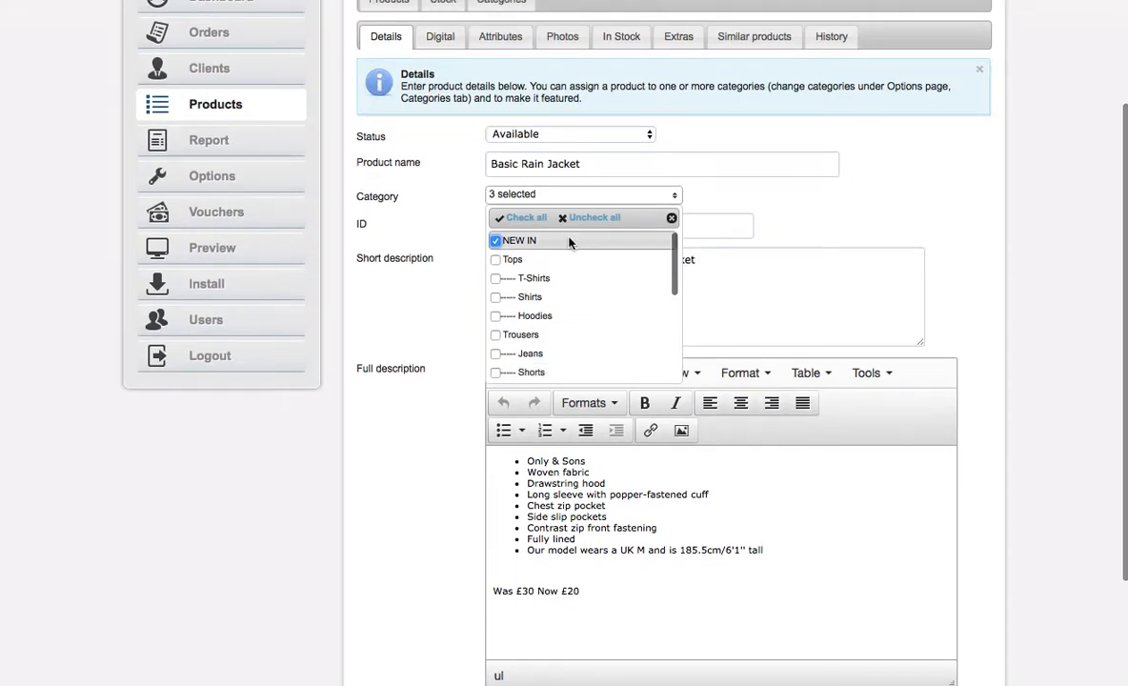
pyautogui.click(496, 241)
pyautogui.click(436, 505)
pyautogui.scroll(-3, 436, 505)
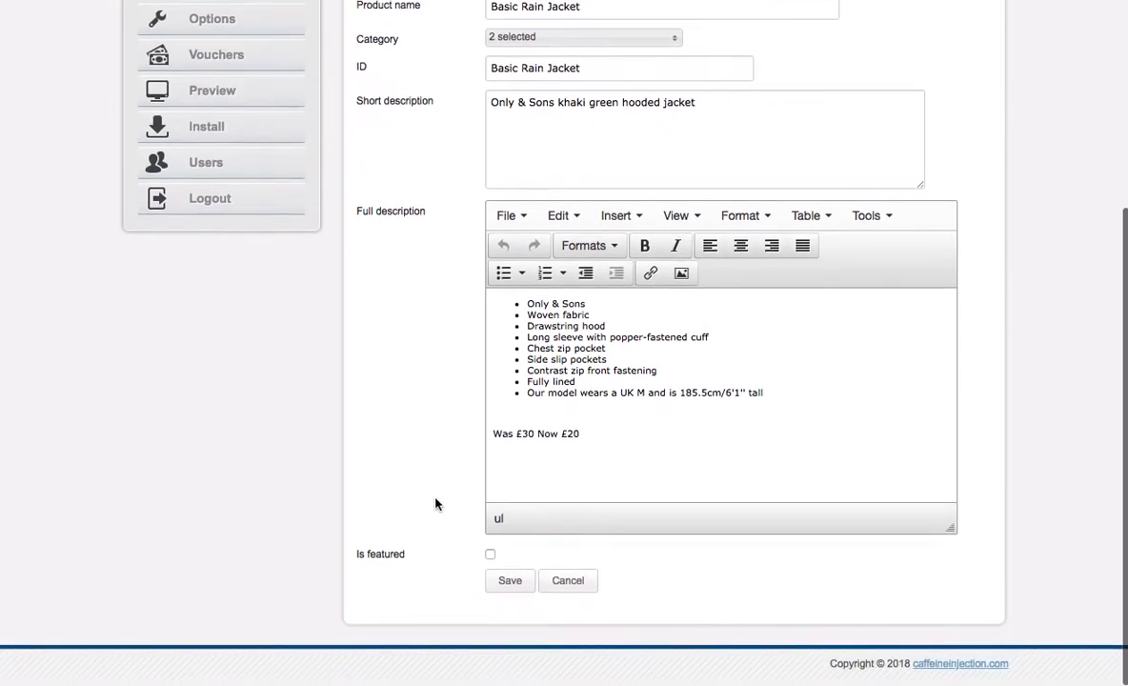
pyautogui.click(486, 591)
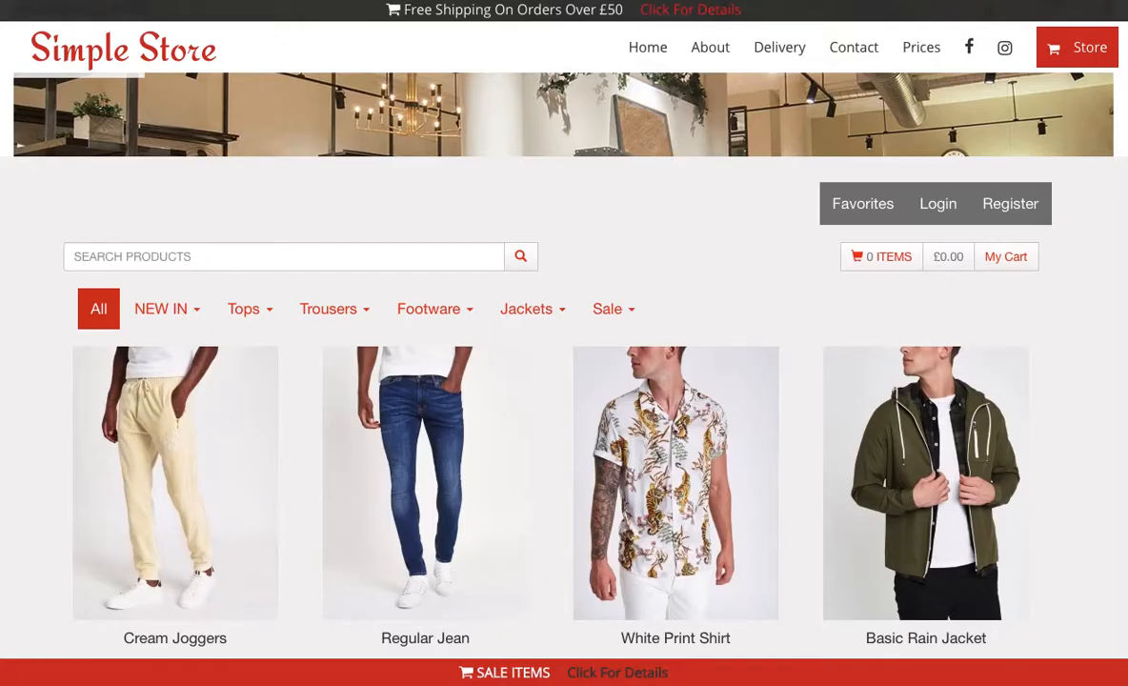
# On the storefront, check the home page's "New In..." section and the store page's NEW IN category for the Basic Rain Jacket
pyautogui.click(137, 59)
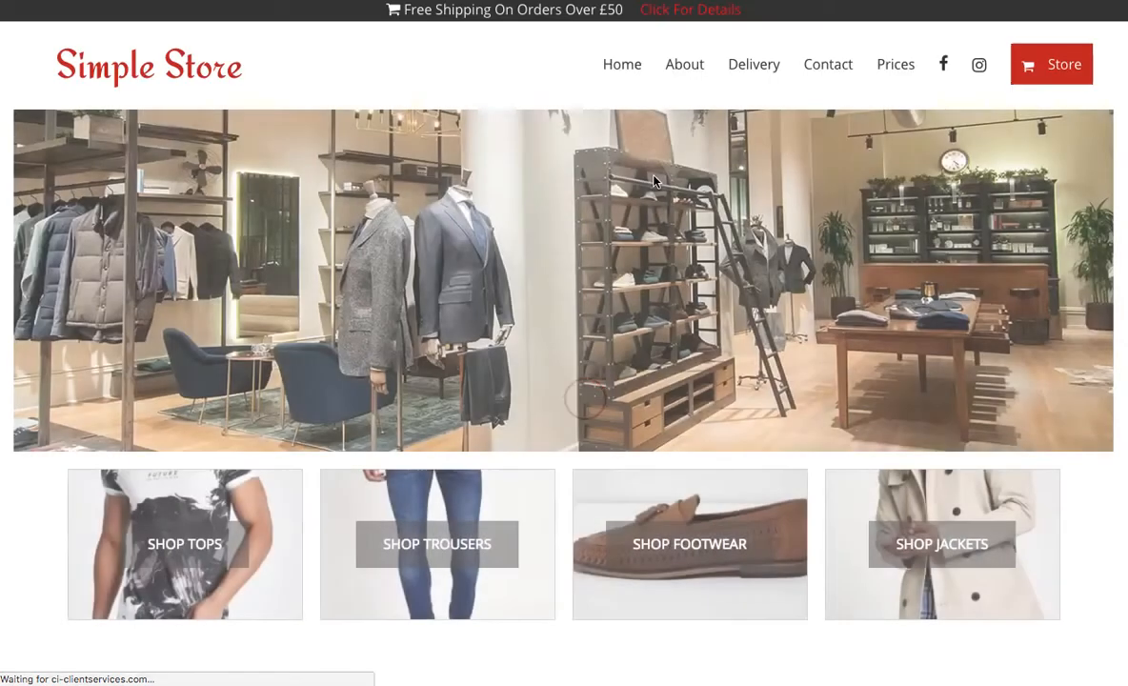
pyautogui.scroll(-10, 654, 181)
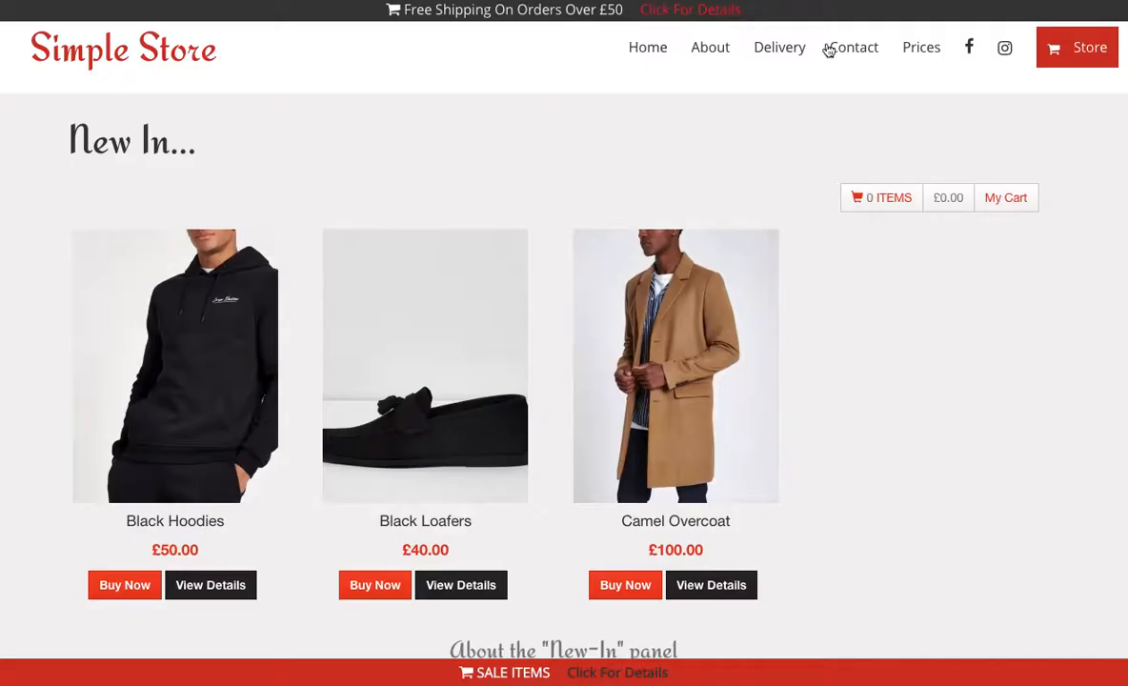
pyautogui.click(1100, 55)
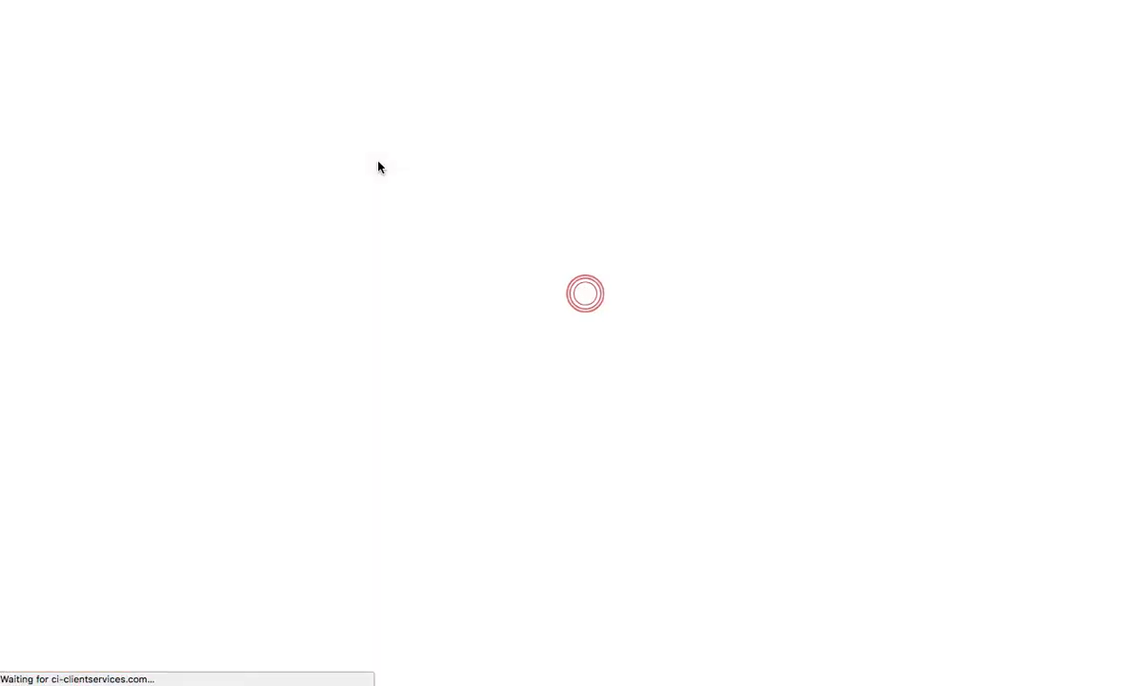
pyautogui.scroll(-2, 192, 247)
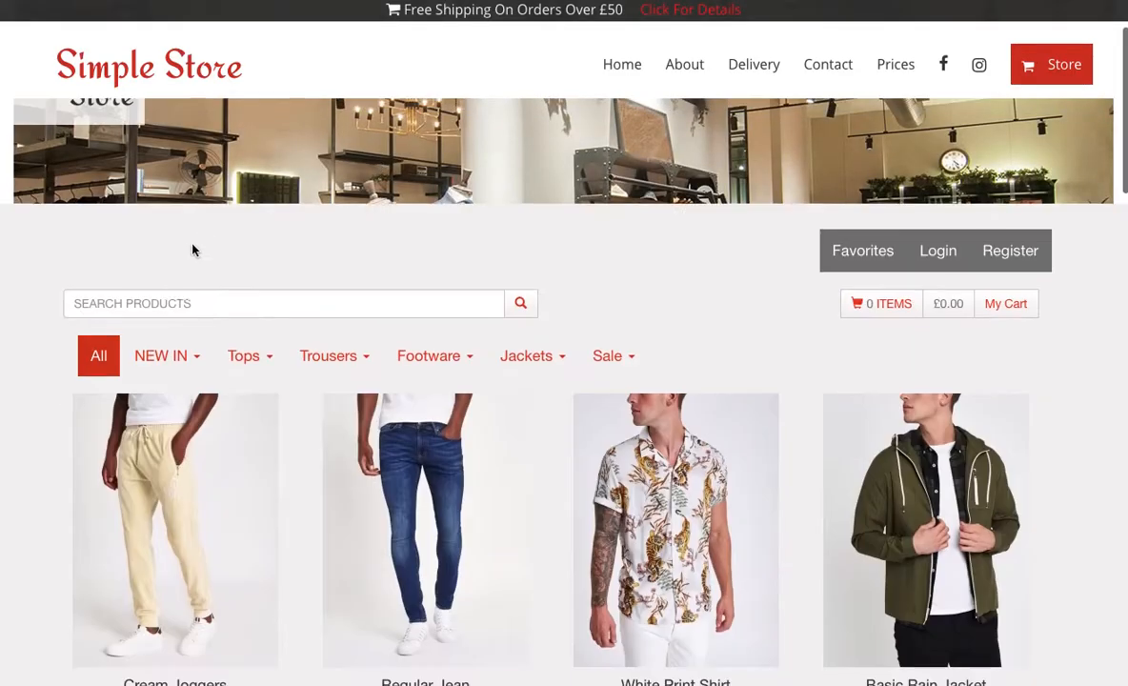
pyautogui.click(165, 356)
pyautogui.scroll(2, 379, 283)
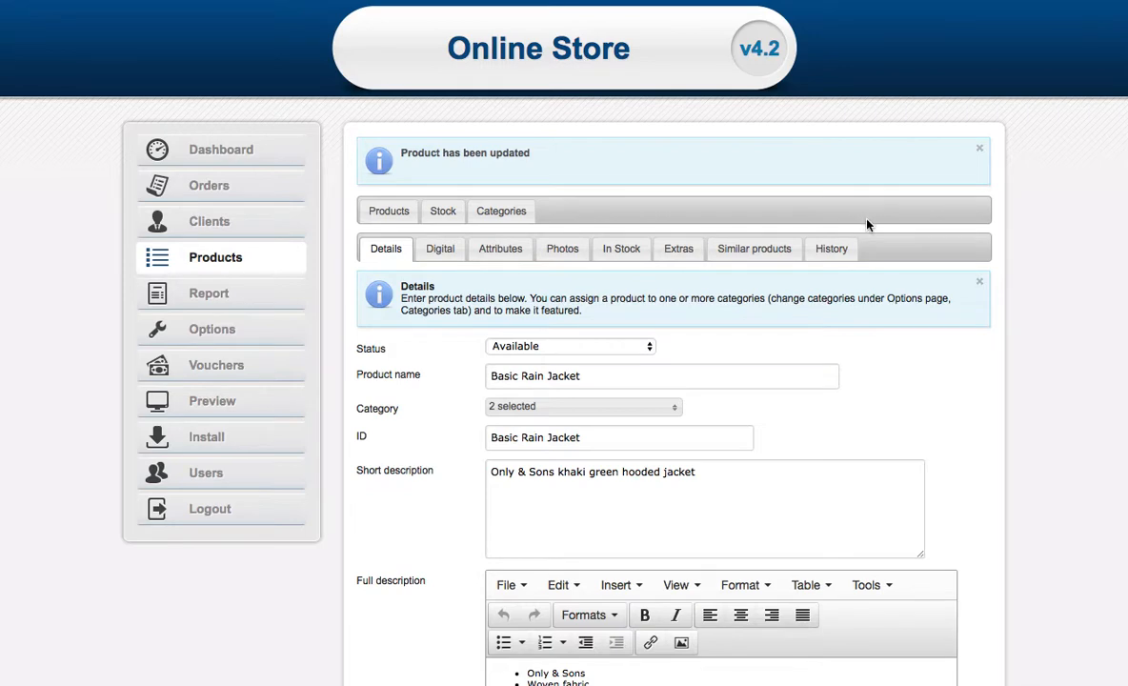
# Back in the store admin, mark the Basic Rain Jacket as featured, save it, and check the storefront's listing of all products
pyautogui.scroll(-5, 672, 316)
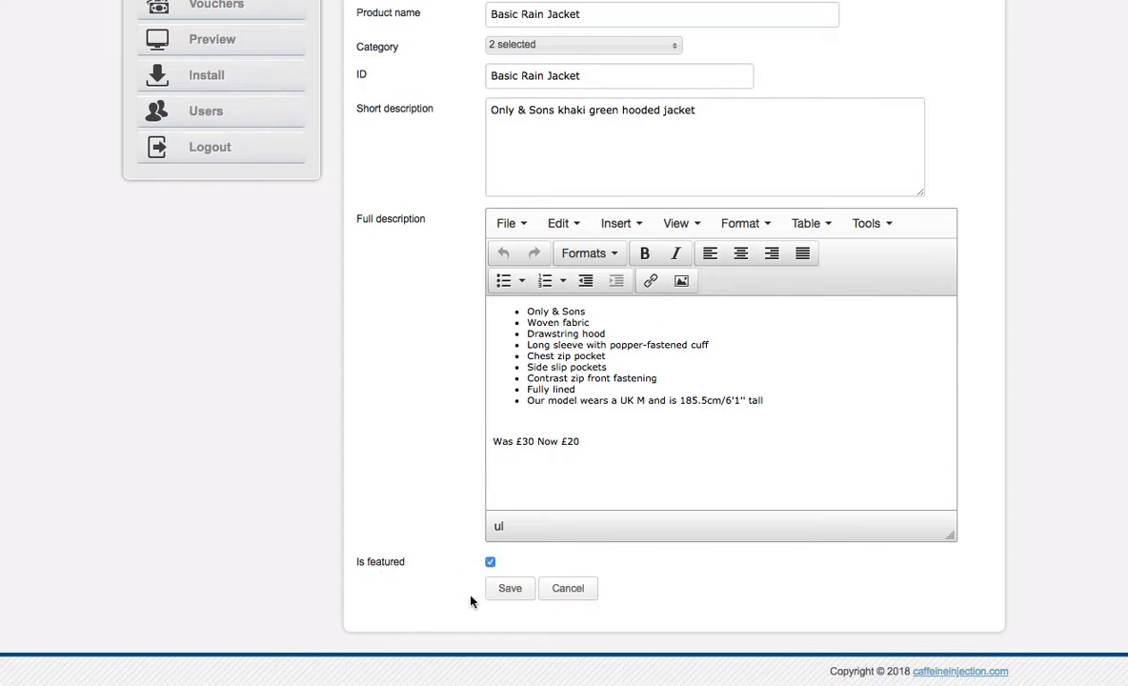
pyautogui.click(519, 591)
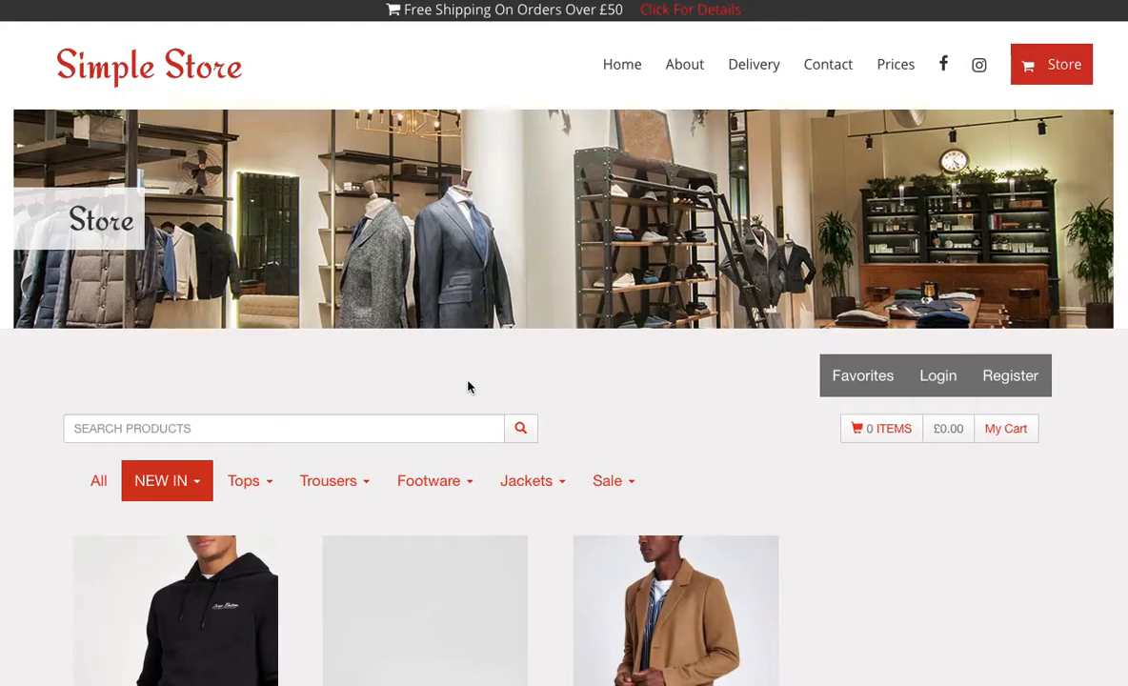
pyautogui.click(103, 480)
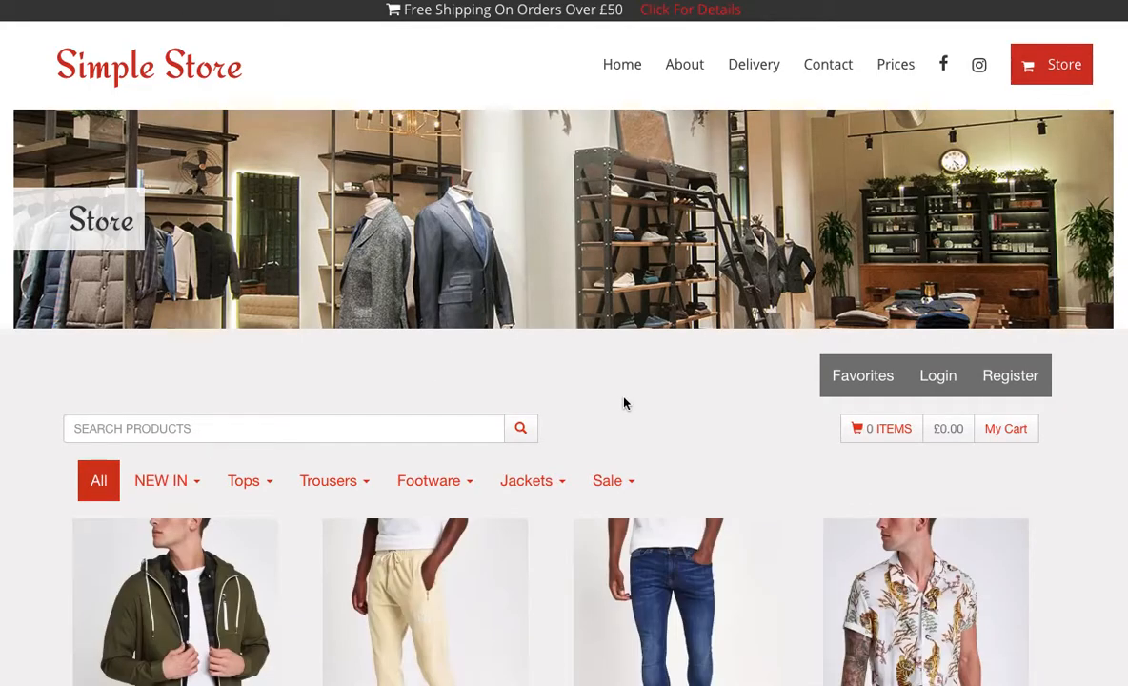
pyautogui.scroll(-5, 625, 403)
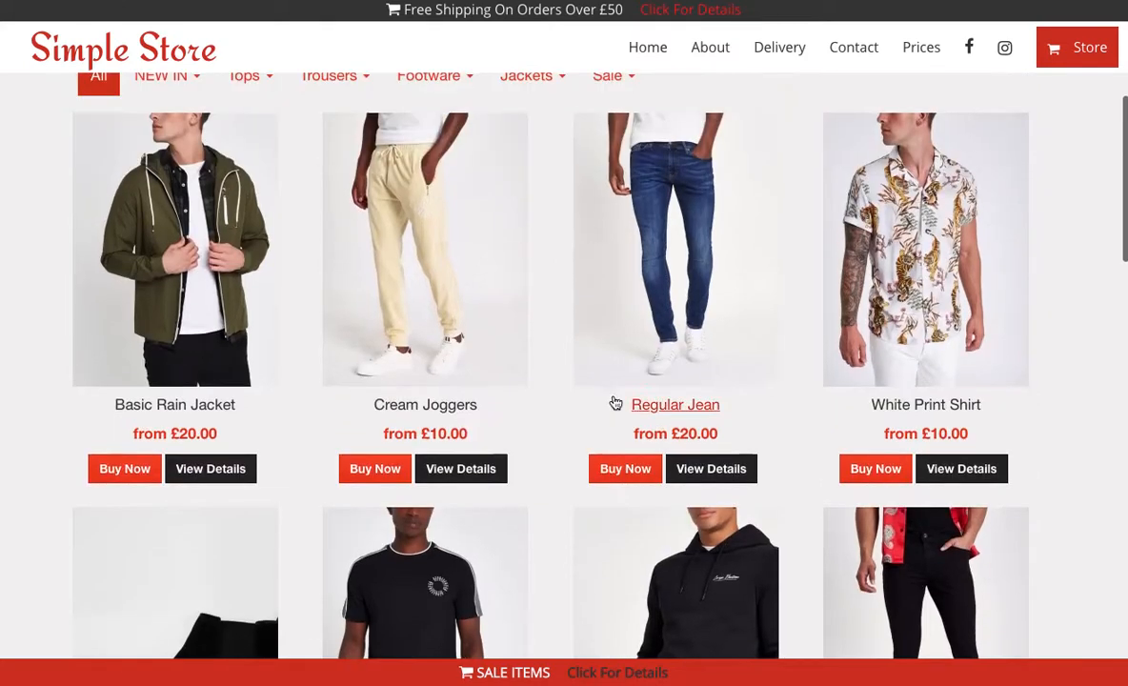
pyautogui.scroll(1, 215, 325)
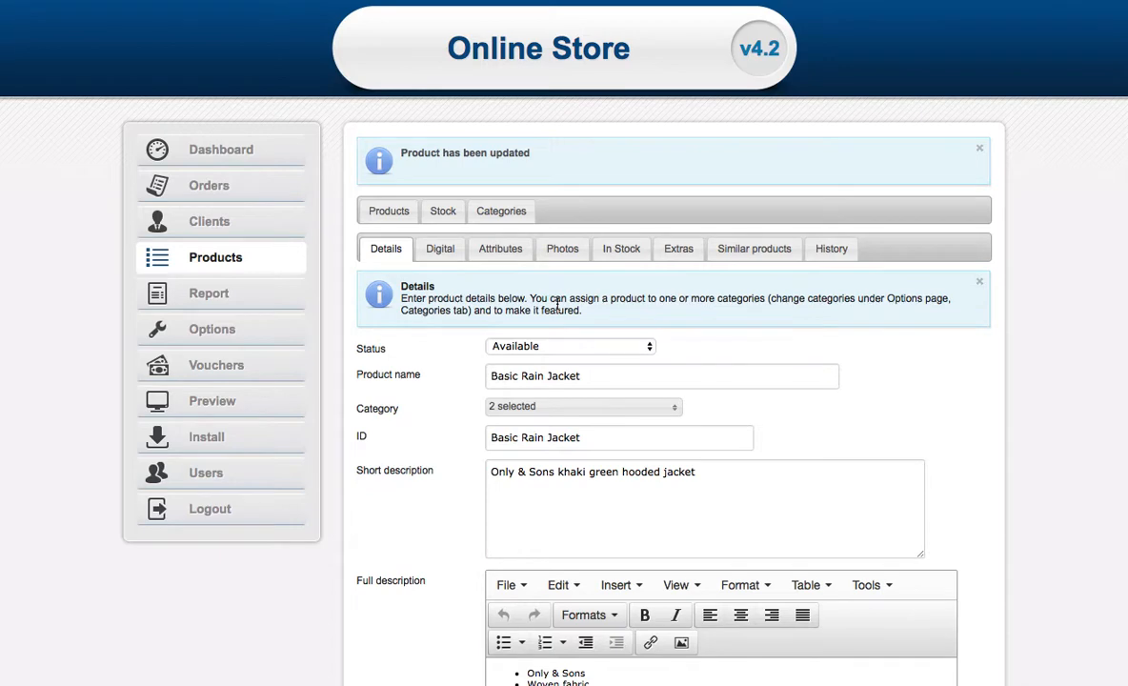
# Open the Camel Overcoat from the admin's product list, save it as featured, and reload the storefront's store page
pyautogui.click(392, 213)
pyautogui.scroll(-5, 896, 316)
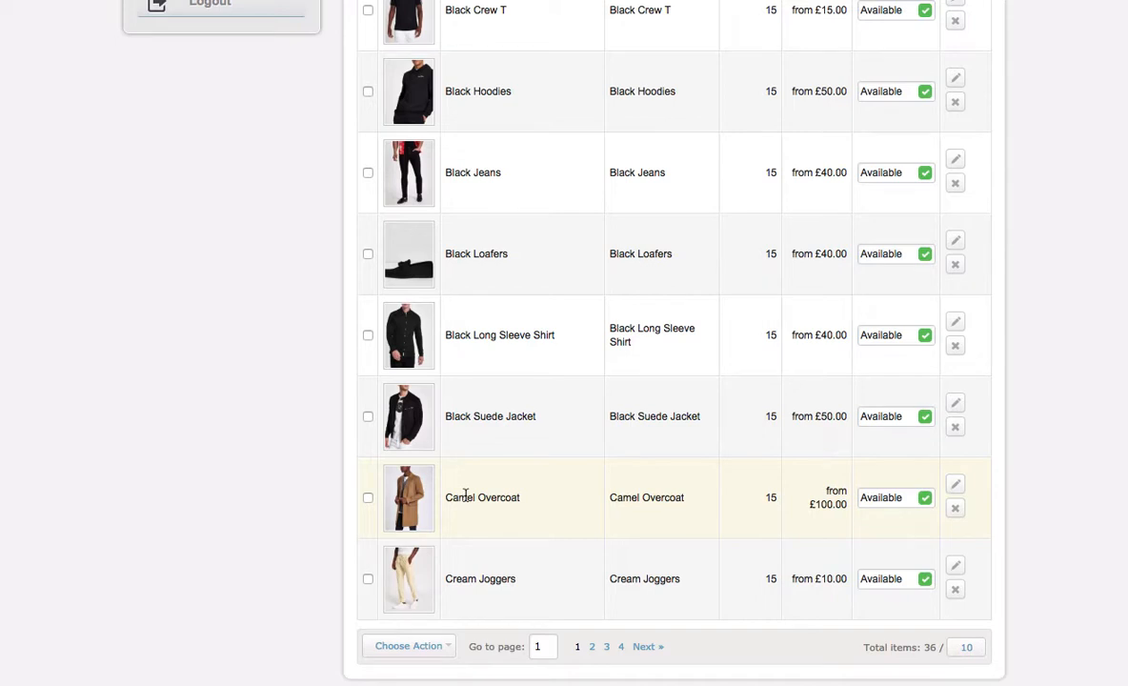
pyautogui.click(956, 485)
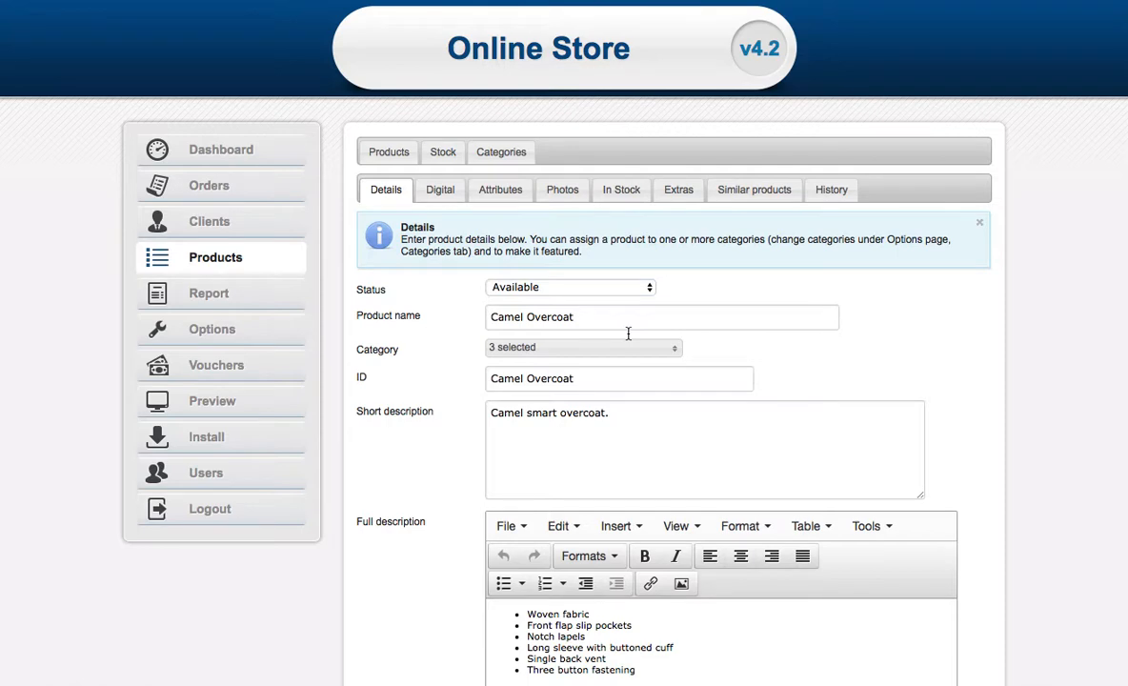
pyautogui.scroll(-5, 628, 332)
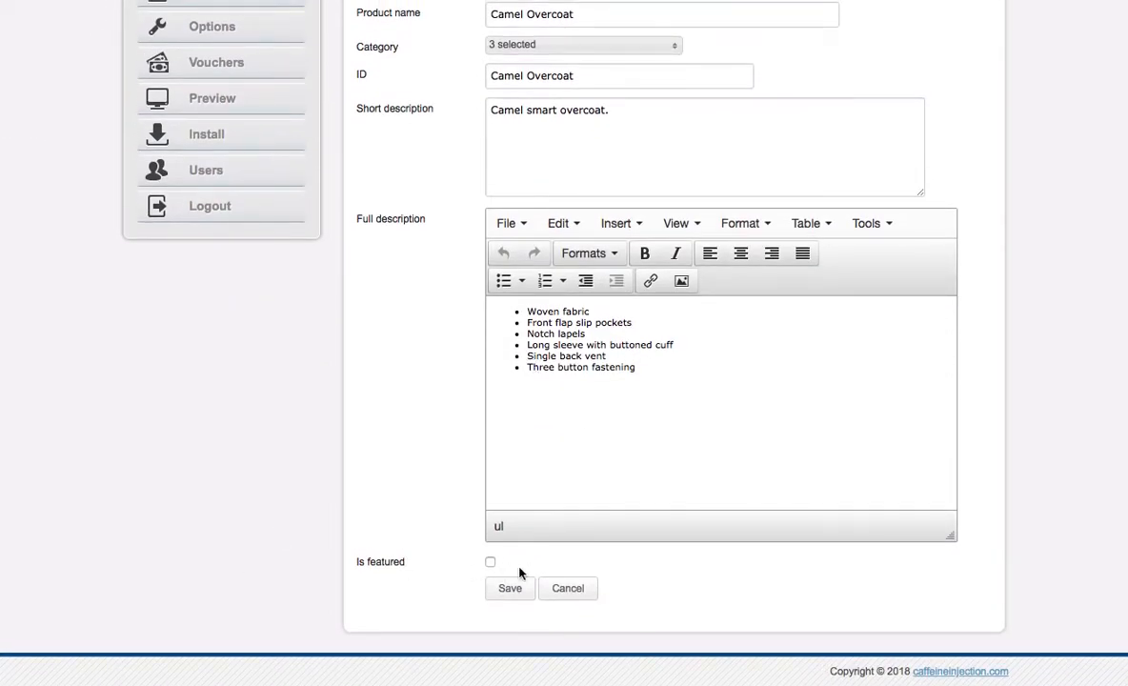
pyautogui.click(507, 590)
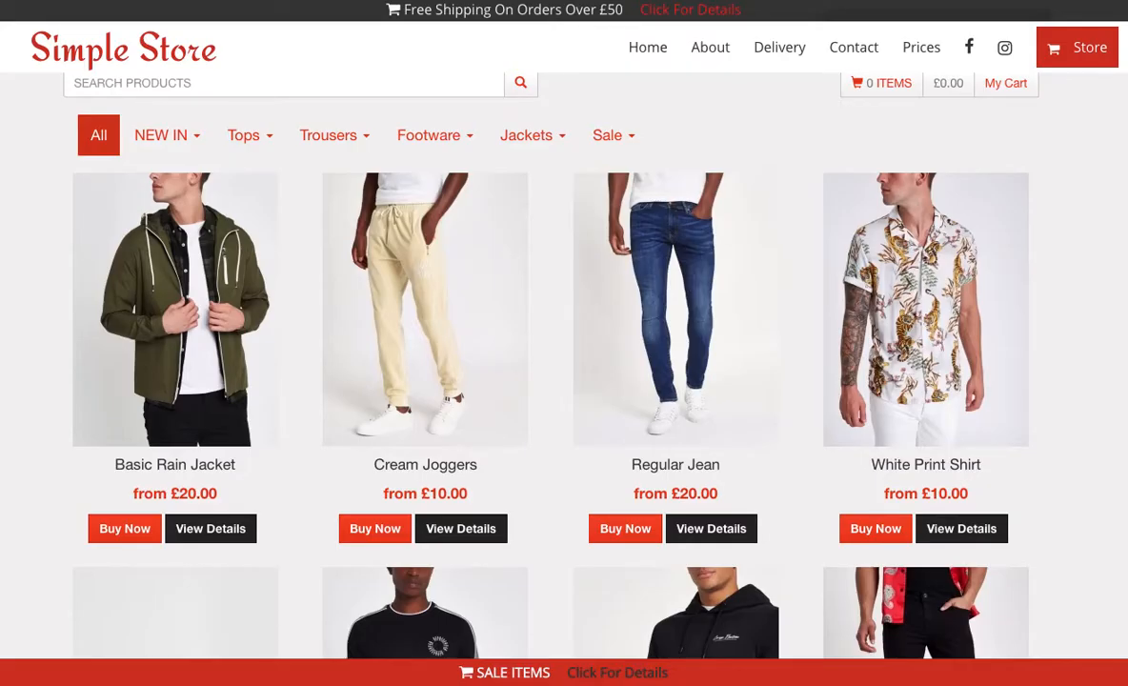
pyautogui.press('super+r')
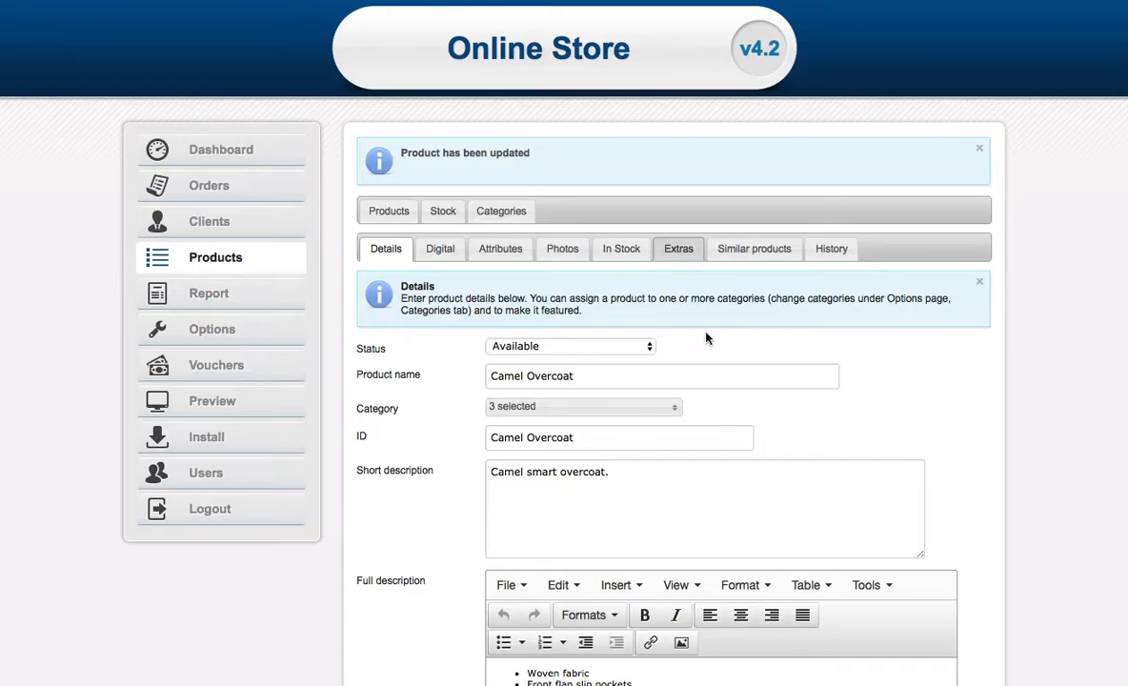
# Return to the Camel Overcoat in the store admin, remove its featured setting and save the product
pyautogui.scroll(-5, 535, 426)
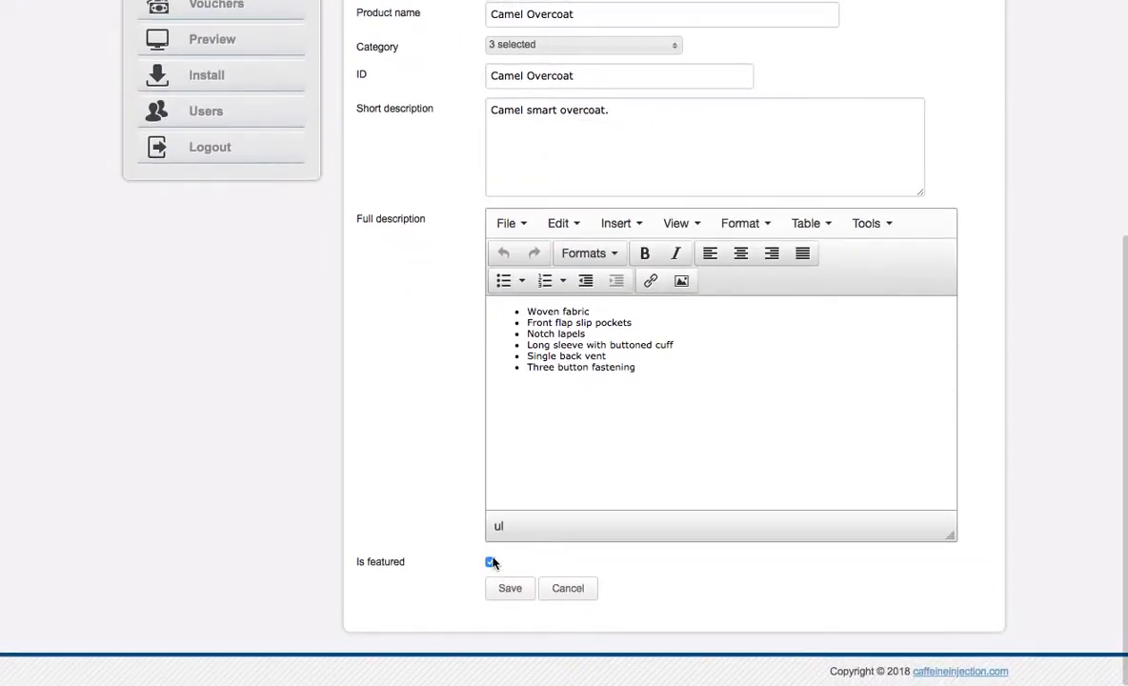
pyautogui.click(490, 562)
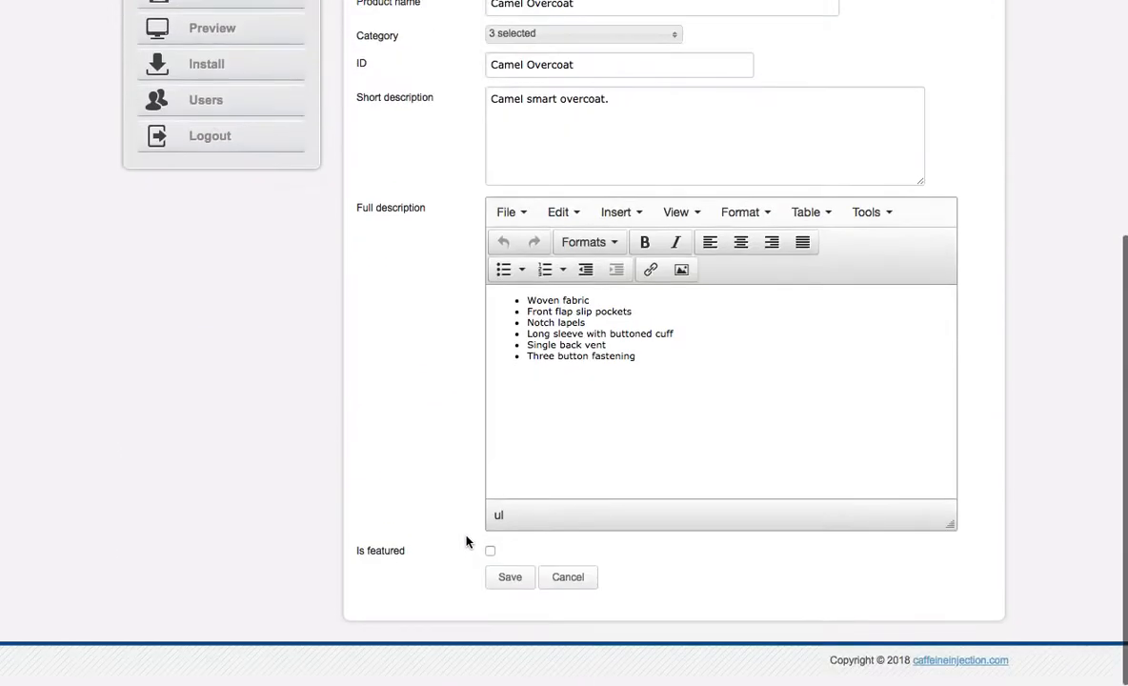
pyautogui.click(512, 587)
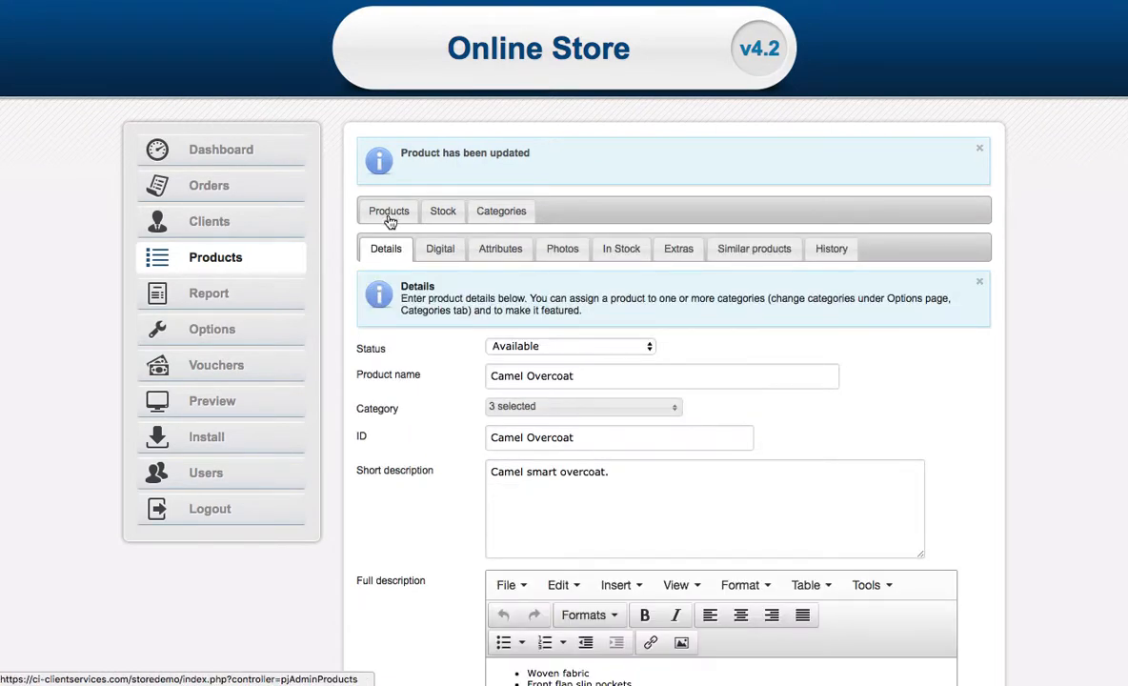
# Open the Basic Rain Jacket from the product list, remove its featured setting and save the product
pyautogui.click(389, 219)
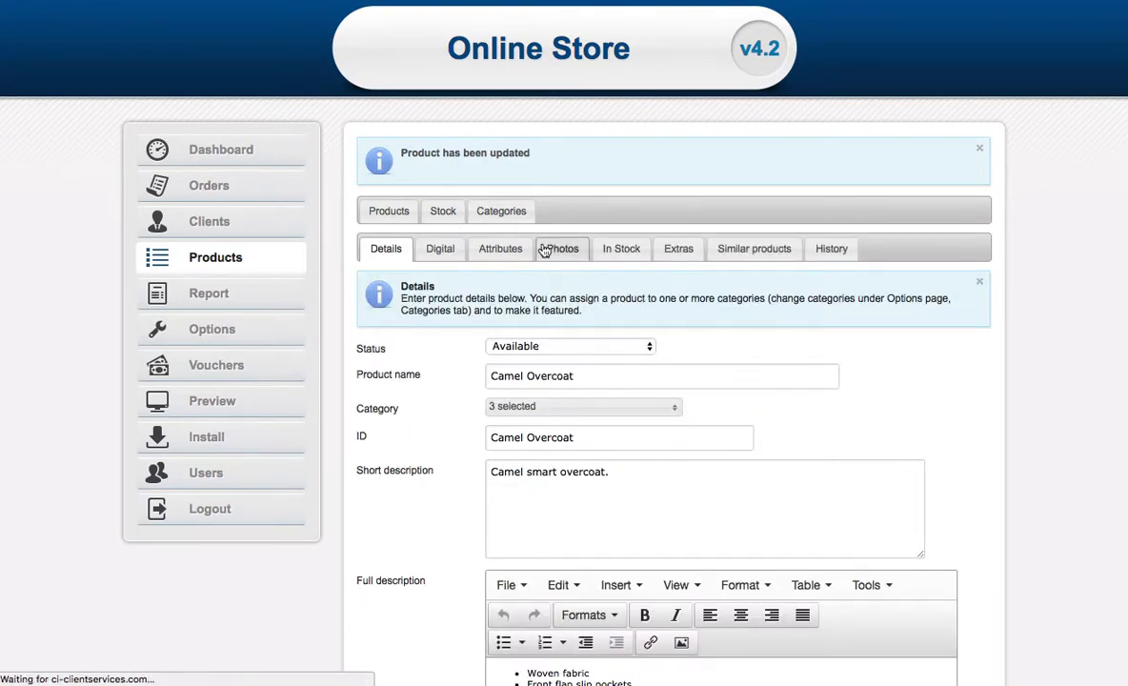
pyautogui.scroll(-1, 994, 283)
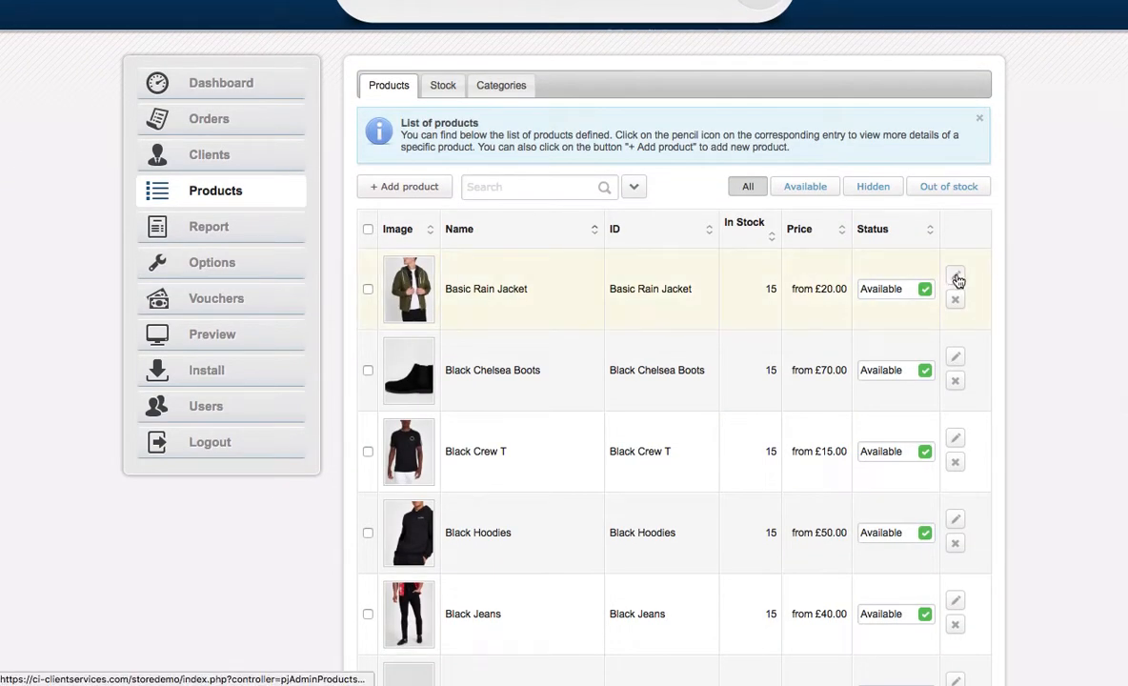
pyautogui.click(955, 275)
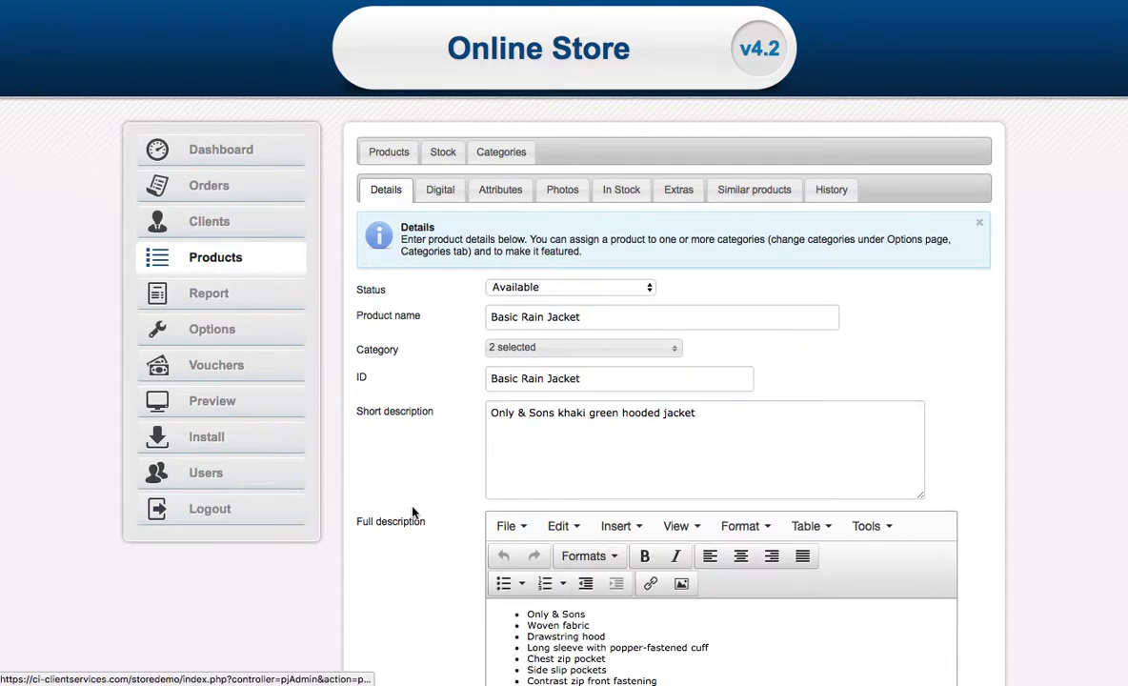
pyautogui.scroll(-5, 416, 517)
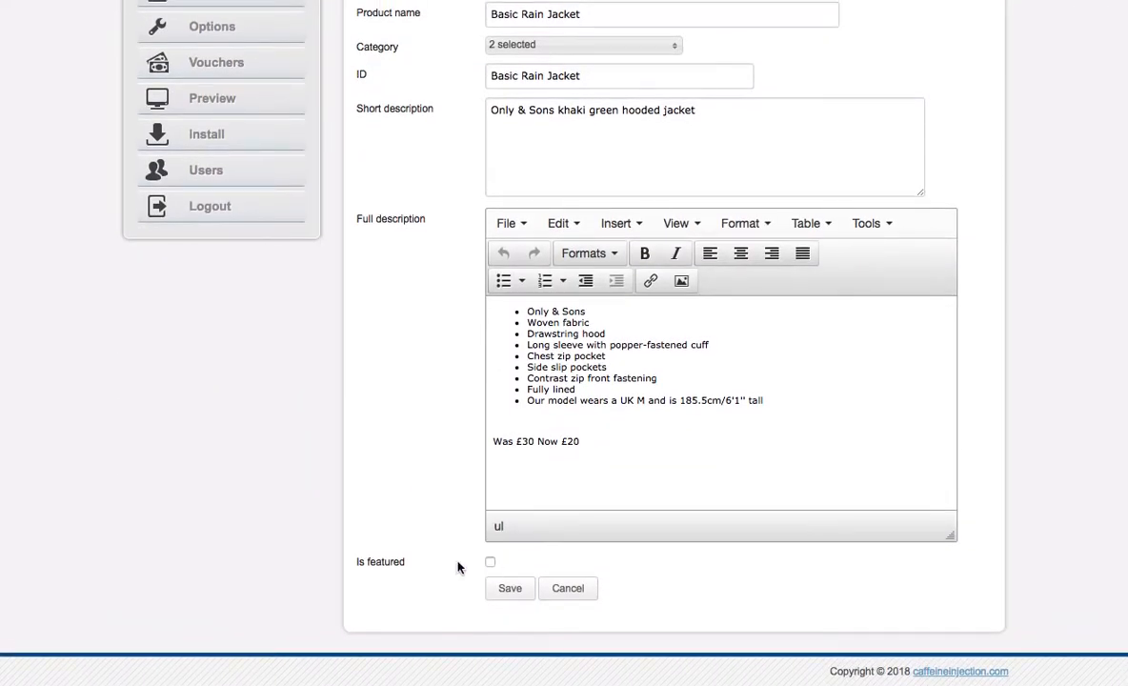
pyautogui.click(498, 591)
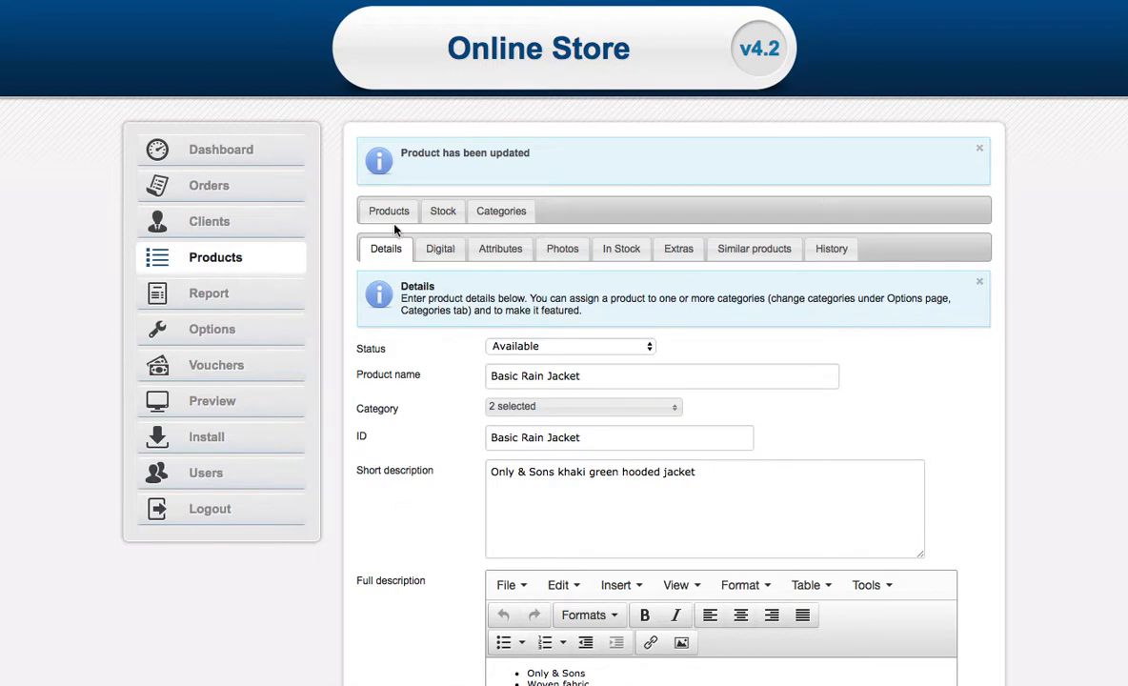
# Open the Black Chelsea Boots from the product list and look at their digital product settings
pyautogui.click(366, 208)
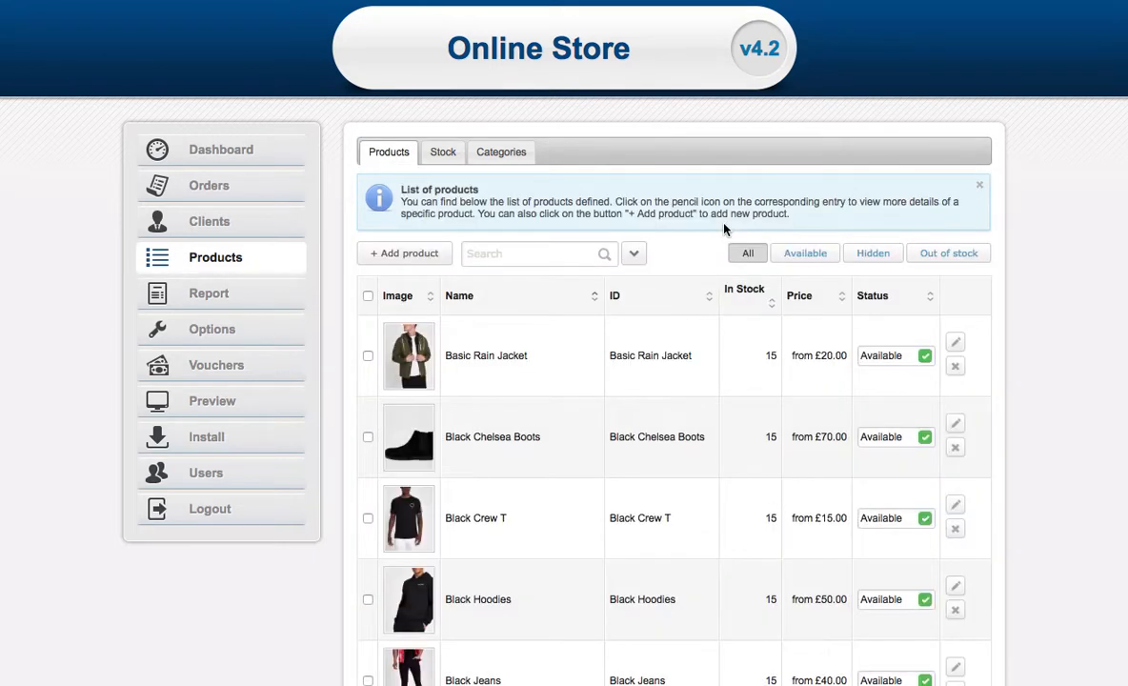
pyautogui.click(956, 426)
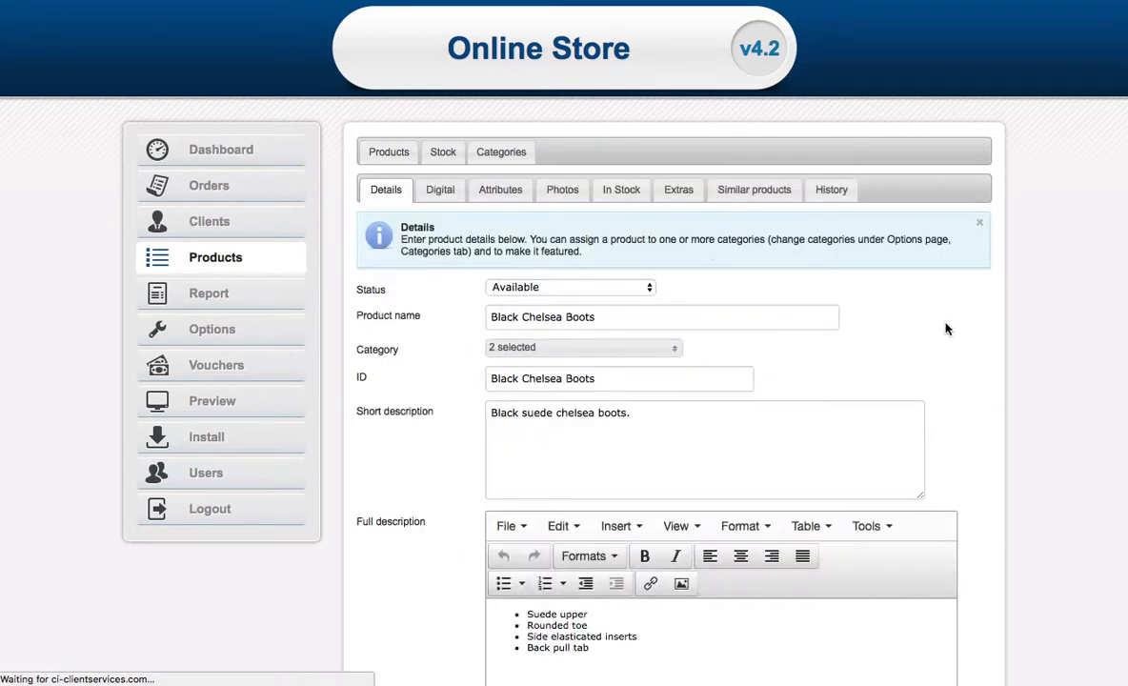
pyautogui.click(443, 193)
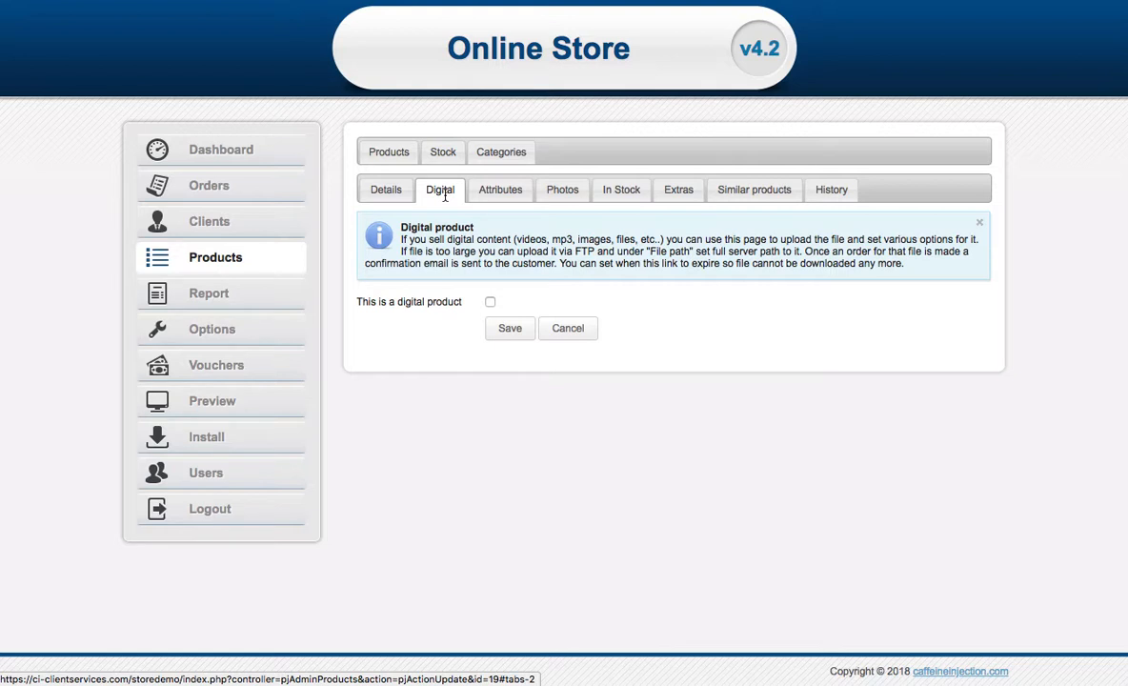
# Add the value XL to the Black Chelsea Boots' Size attribute set and save the product
pyautogui.click(478, 190)
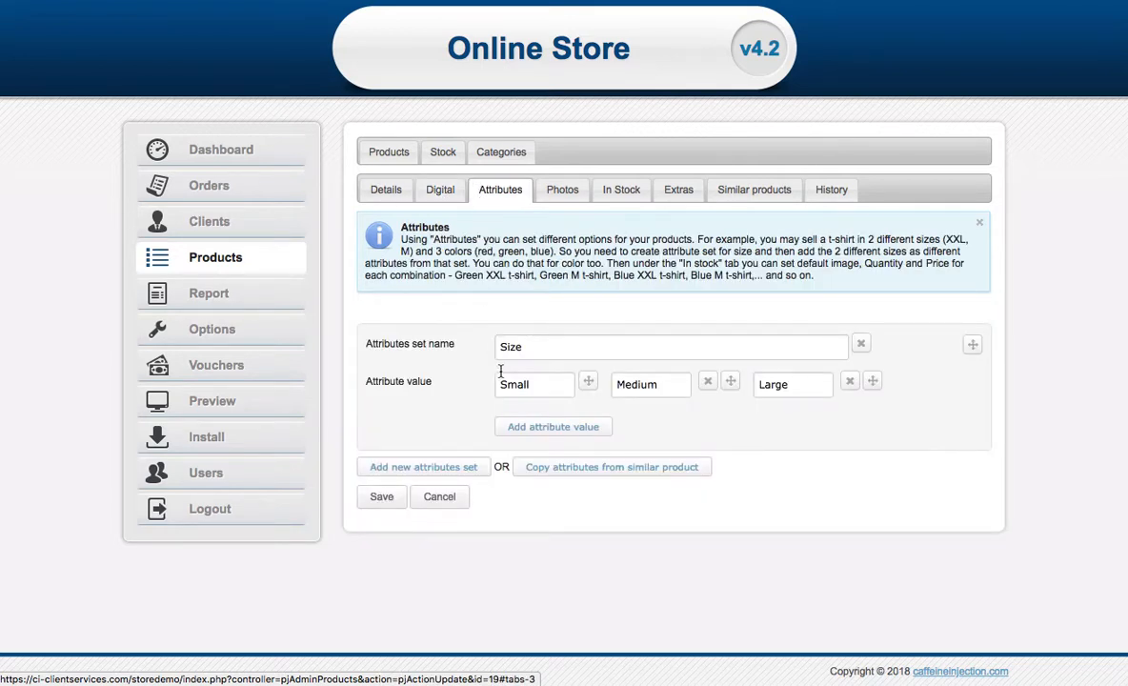
pyautogui.click(548, 427)
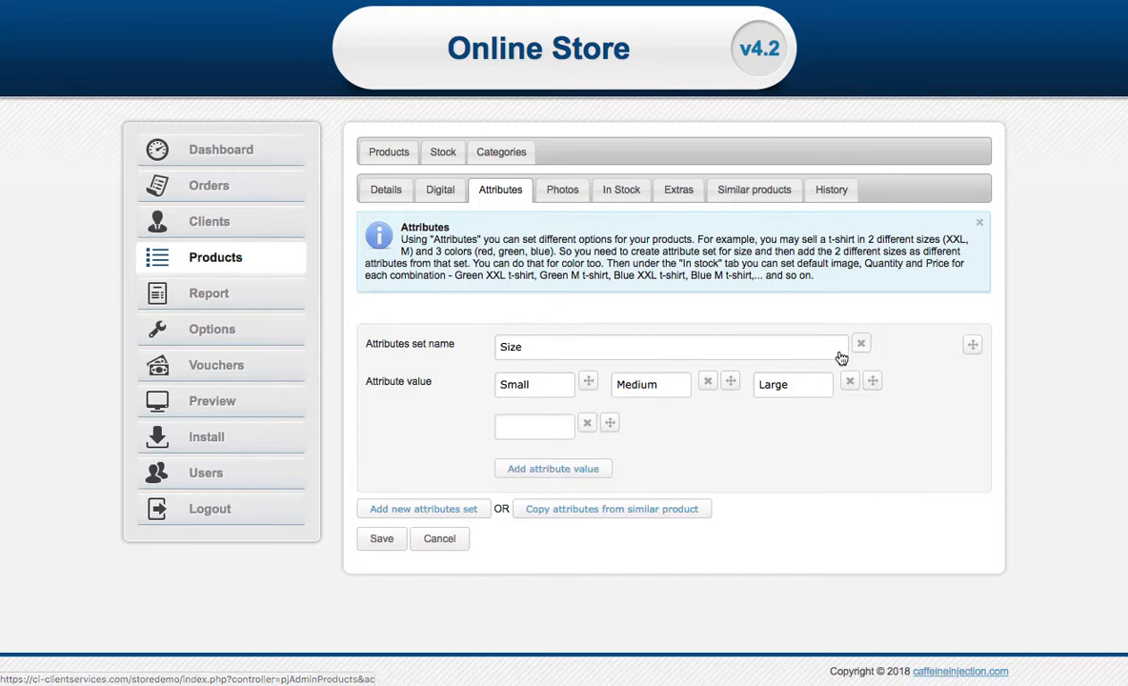
pyautogui.click(552, 423)
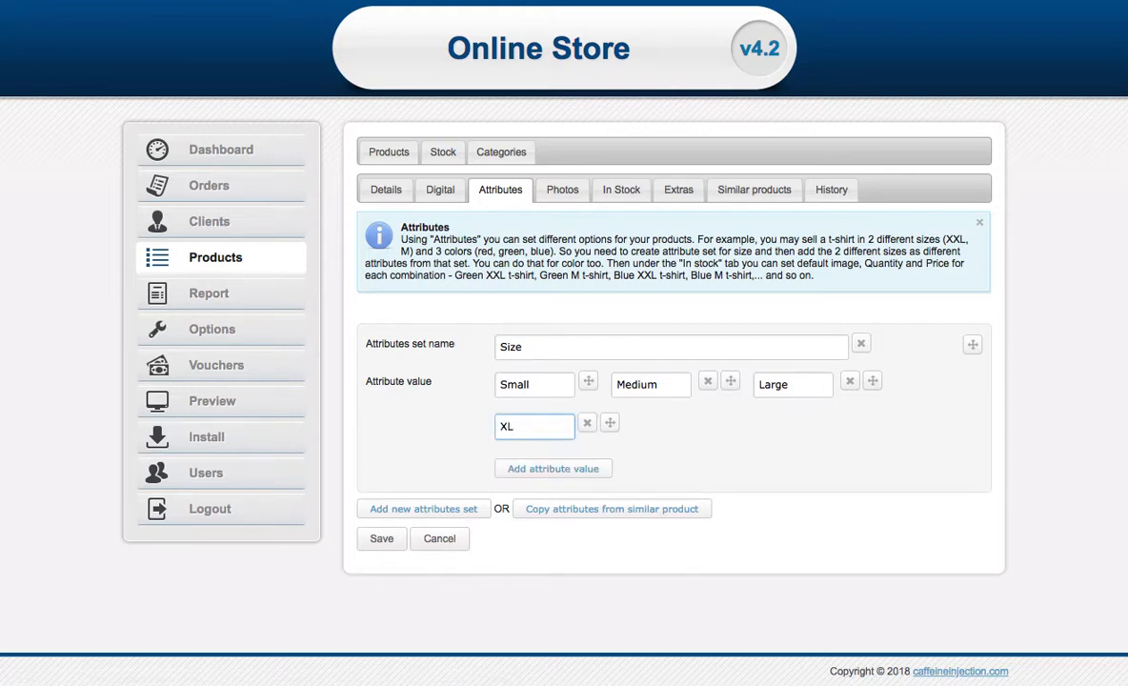
pyautogui.click(378, 542)
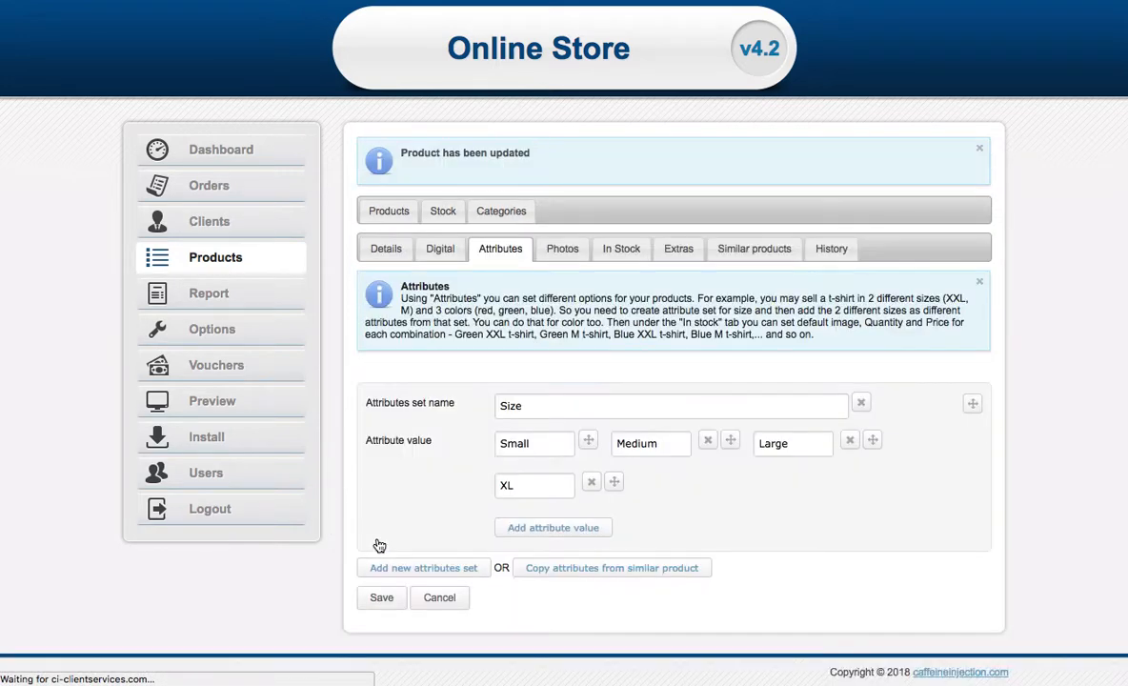
# Add an XL stock combination to the boots with quantity 5 and price £70, and save the product
pyautogui.click(623, 251)
pyautogui.scroll(-4, 647, 360)
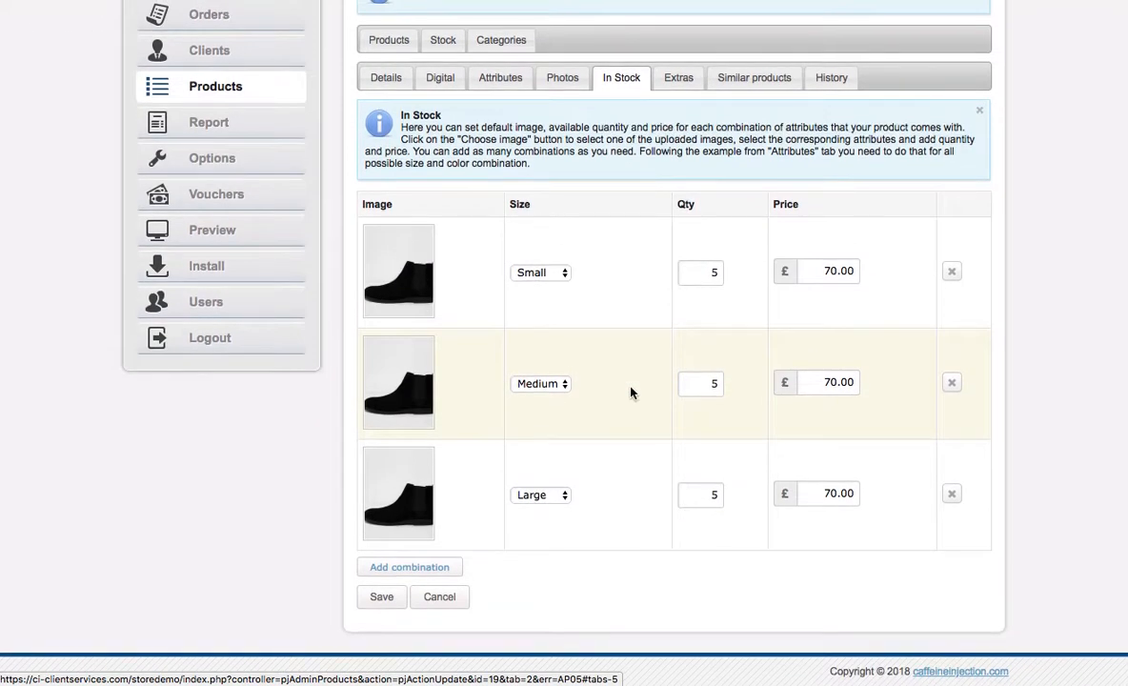
pyautogui.click(410, 567)
pyautogui.click(549, 606)
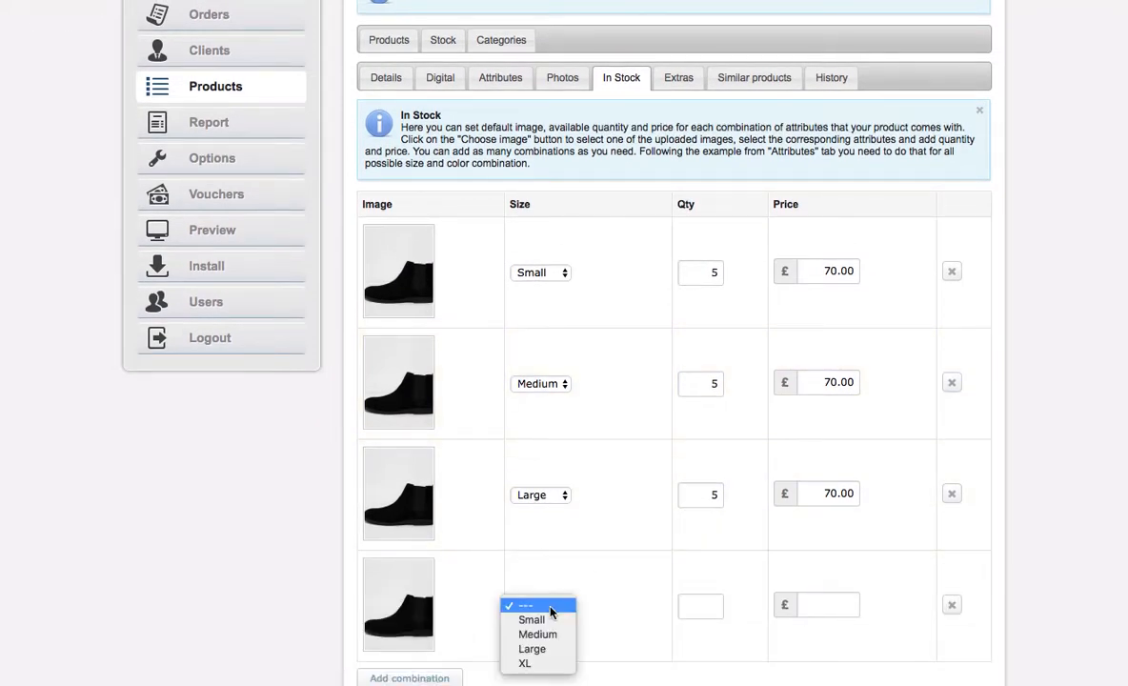
pyautogui.click(526, 664)
pyautogui.click(712, 605)
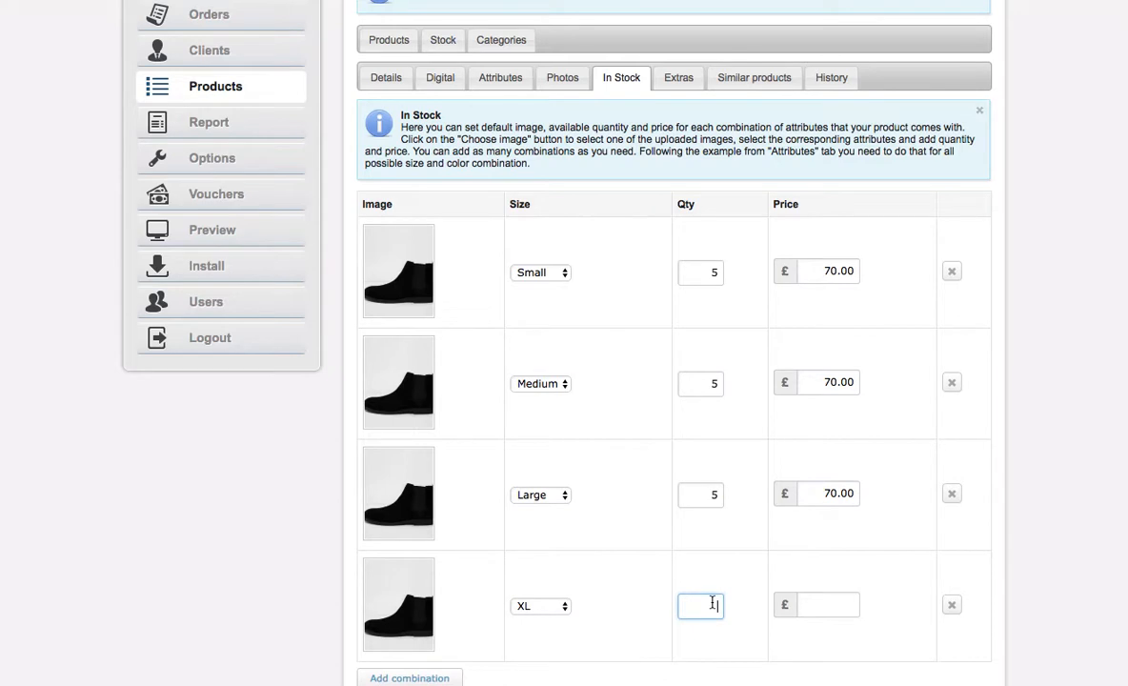
pyautogui.click(824, 596)
pyautogui.scroll(-3, 644, 552)
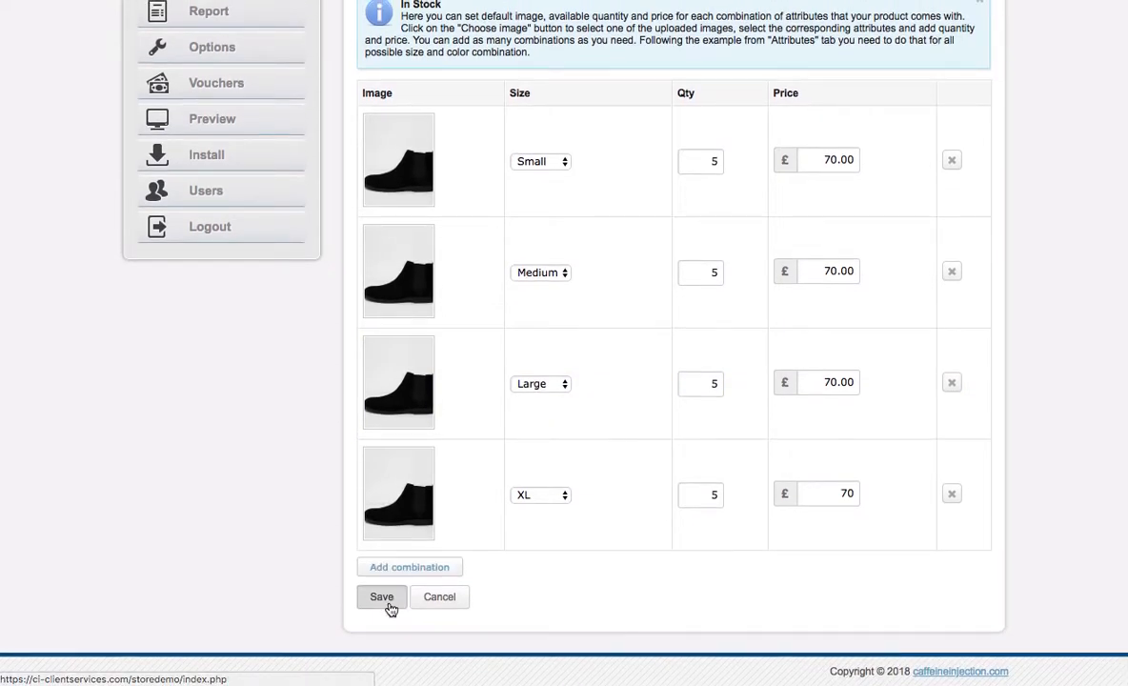
pyautogui.click(386, 600)
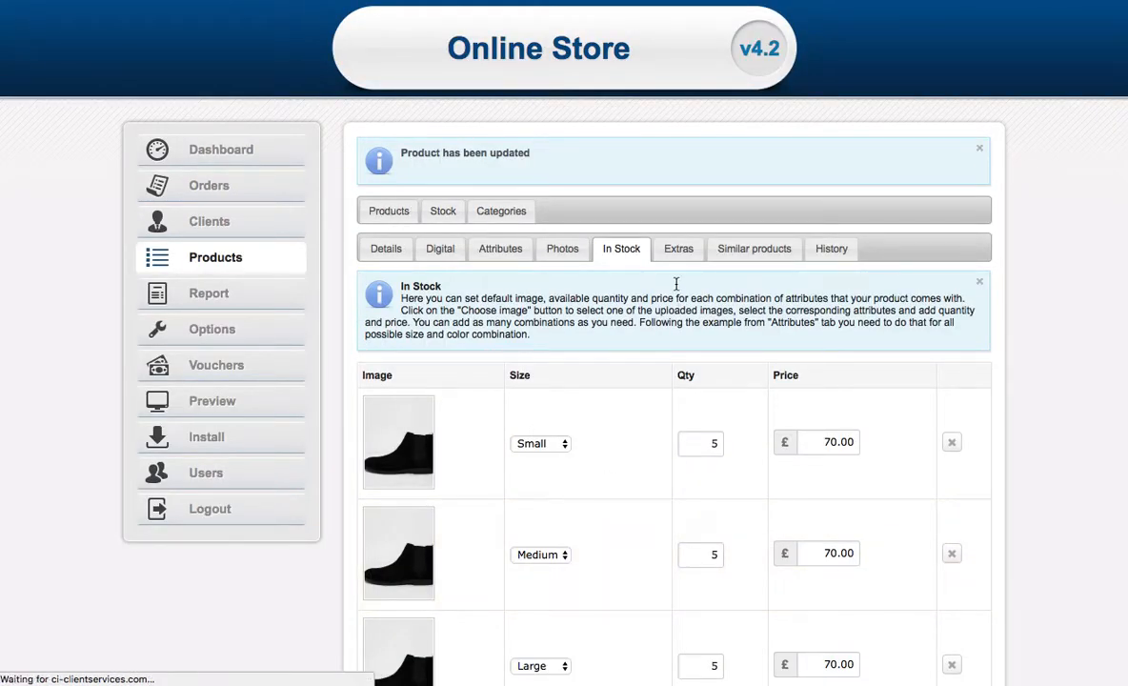
# Switch to the storefront, open the Black Chelsea Boots under Footware > Boots, and check the available size options
pyautogui.scroll(-5, 675, 288)
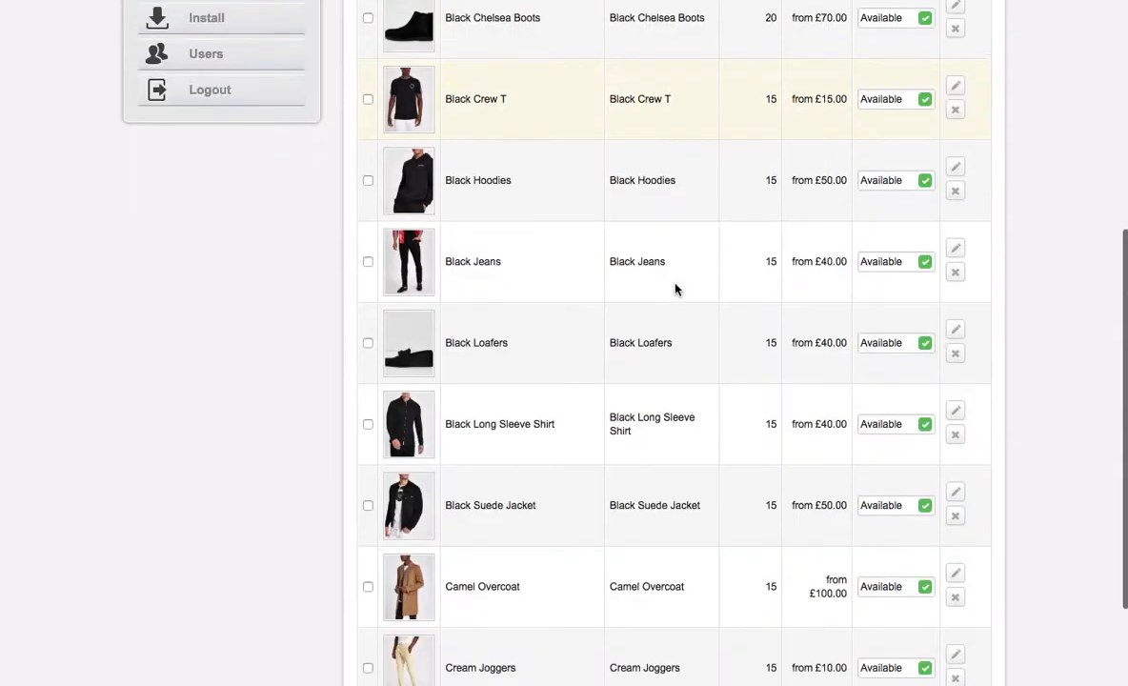
pyautogui.scroll(-2, 674, 288)
pyautogui.scroll(5, 672, 287)
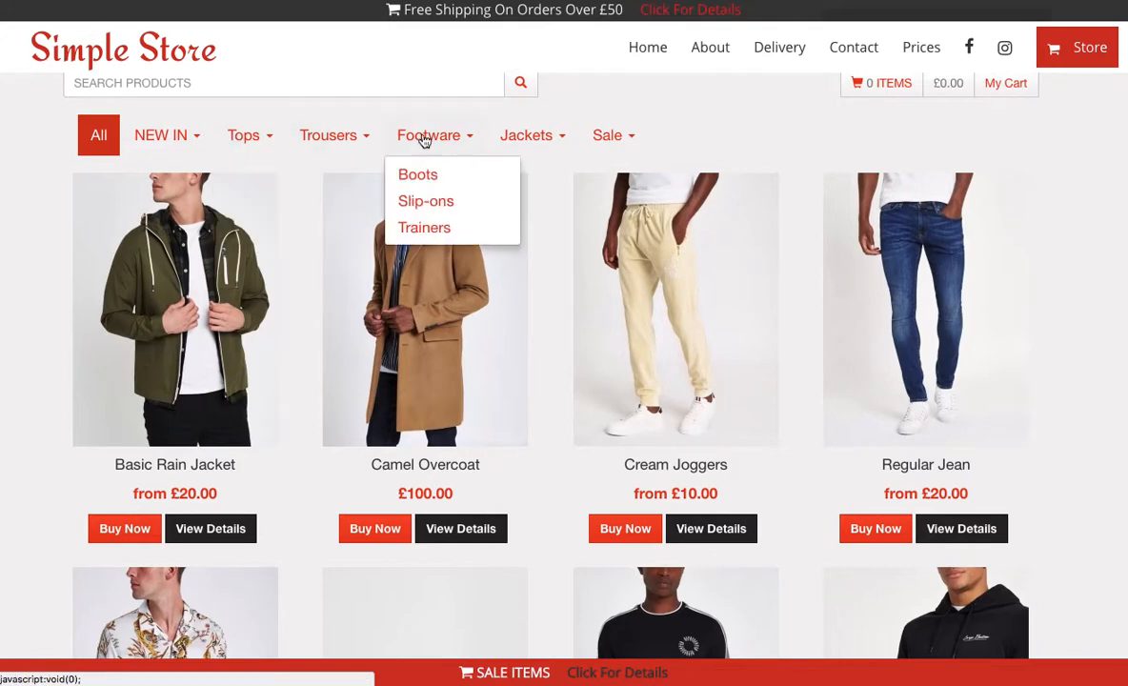
pyautogui.moveTo(512, 141)
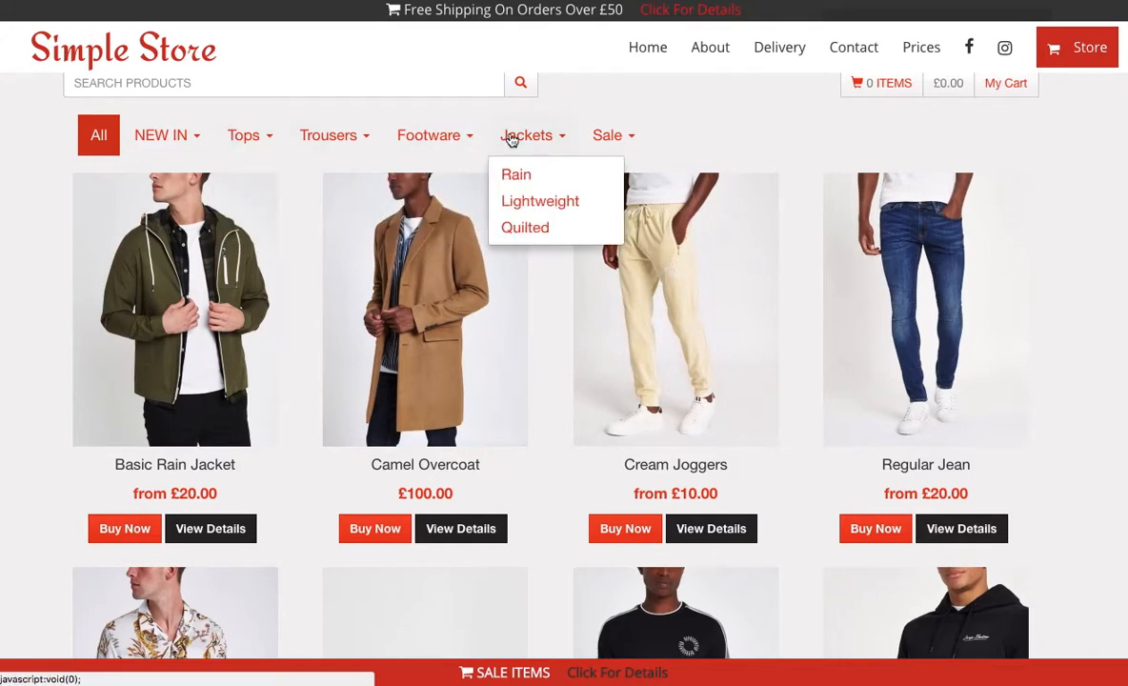
pyautogui.moveTo(420, 141)
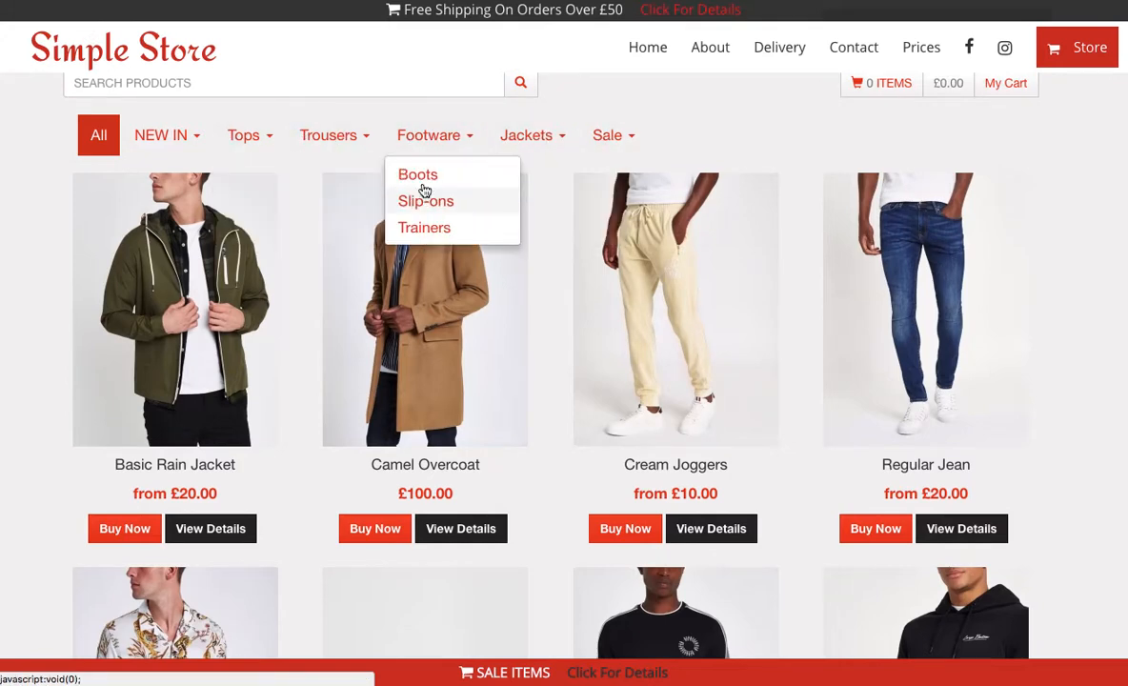
pyautogui.click(418, 173)
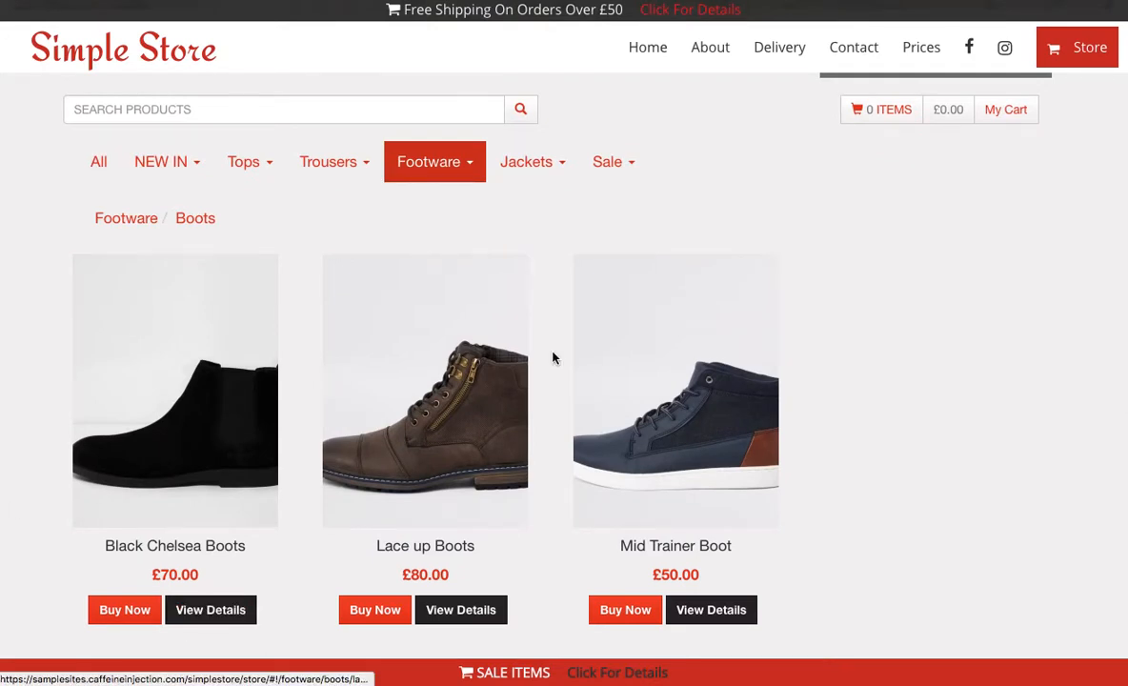
pyautogui.scroll(-3, 566, 357)
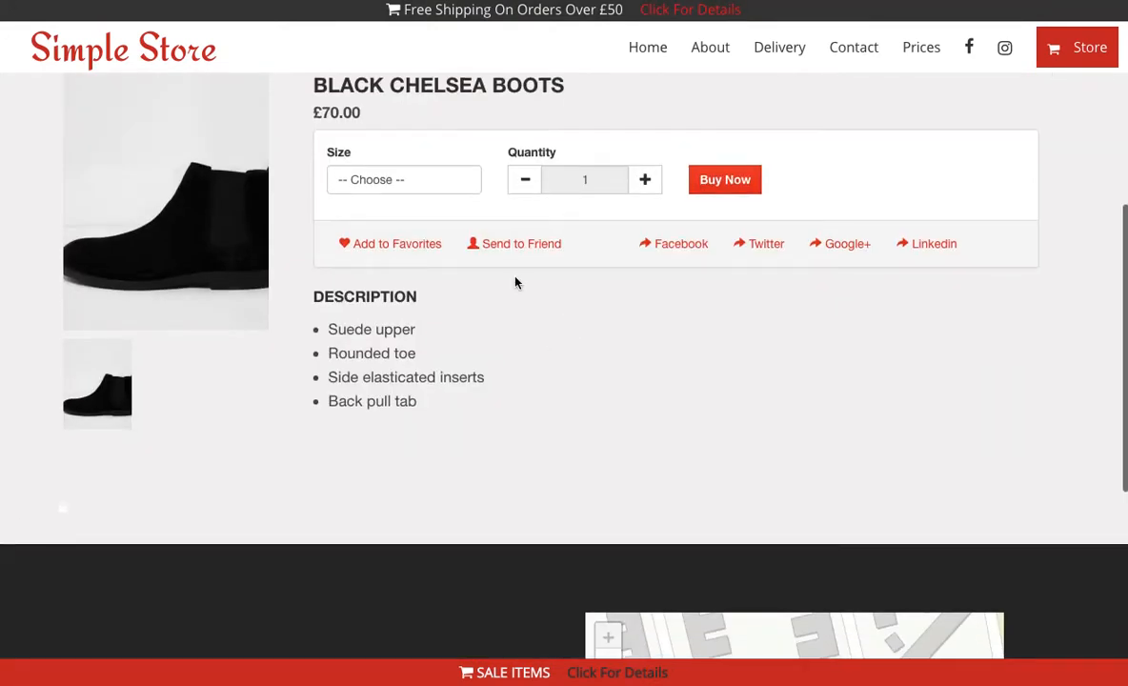
pyautogui.click(417, 181)
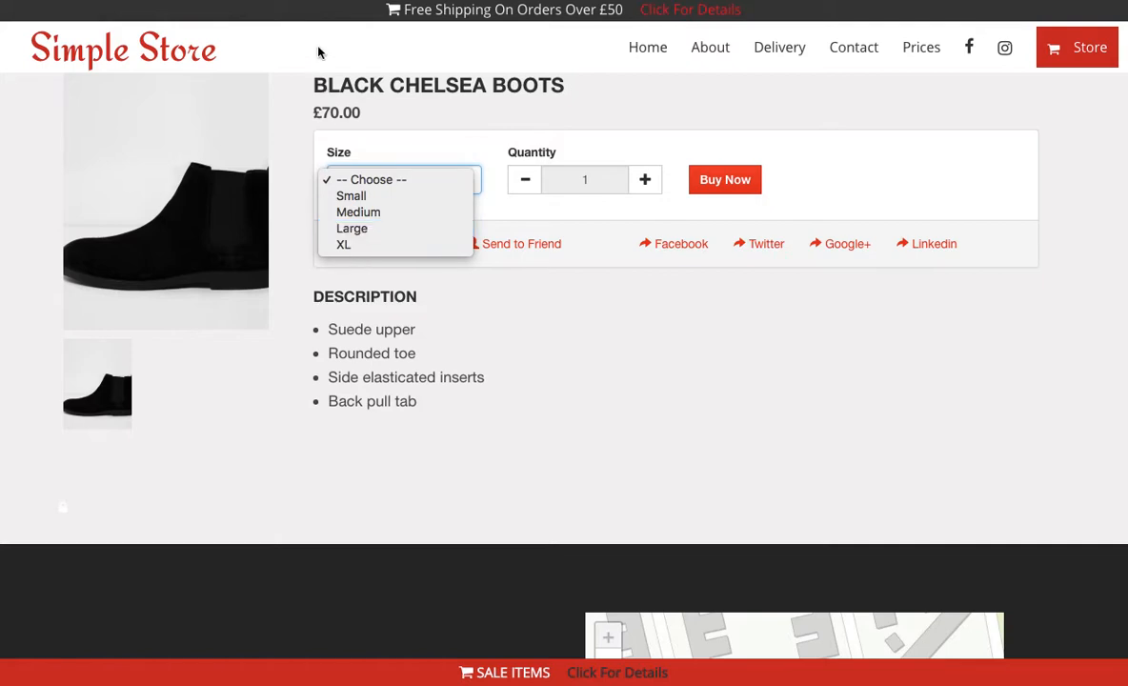
pyautogui.press('Escape')
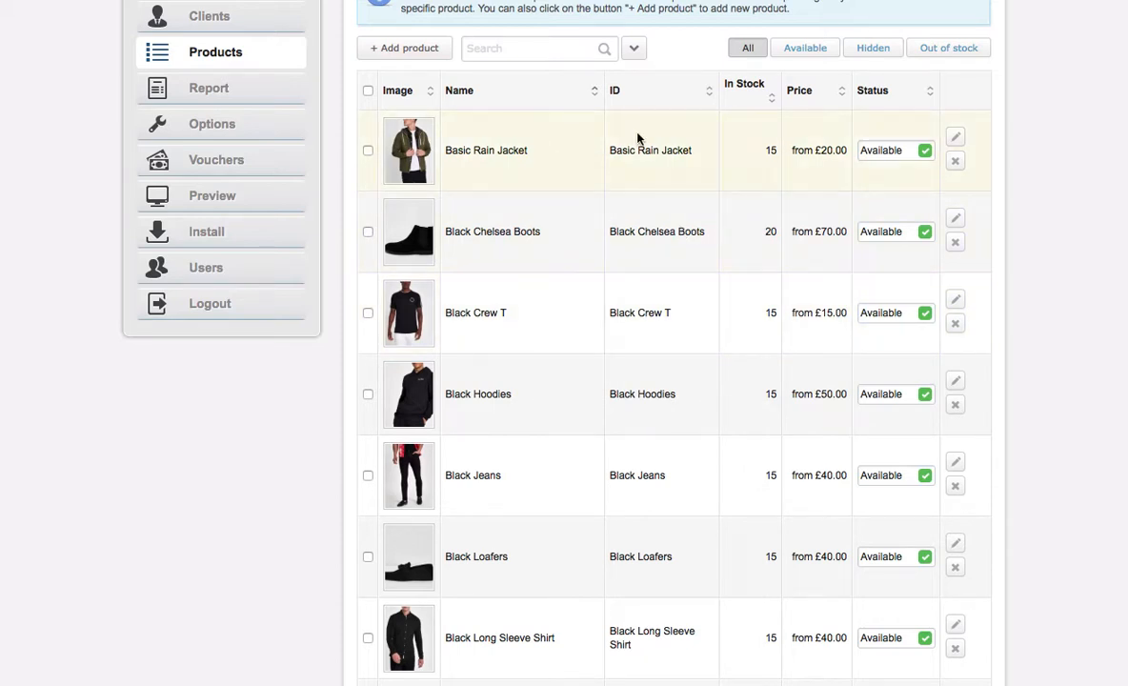
# Return to the store admin, open the Black Chelsea Boots and delete XL from the Size attribute set
pyautogui.click(955, 219)
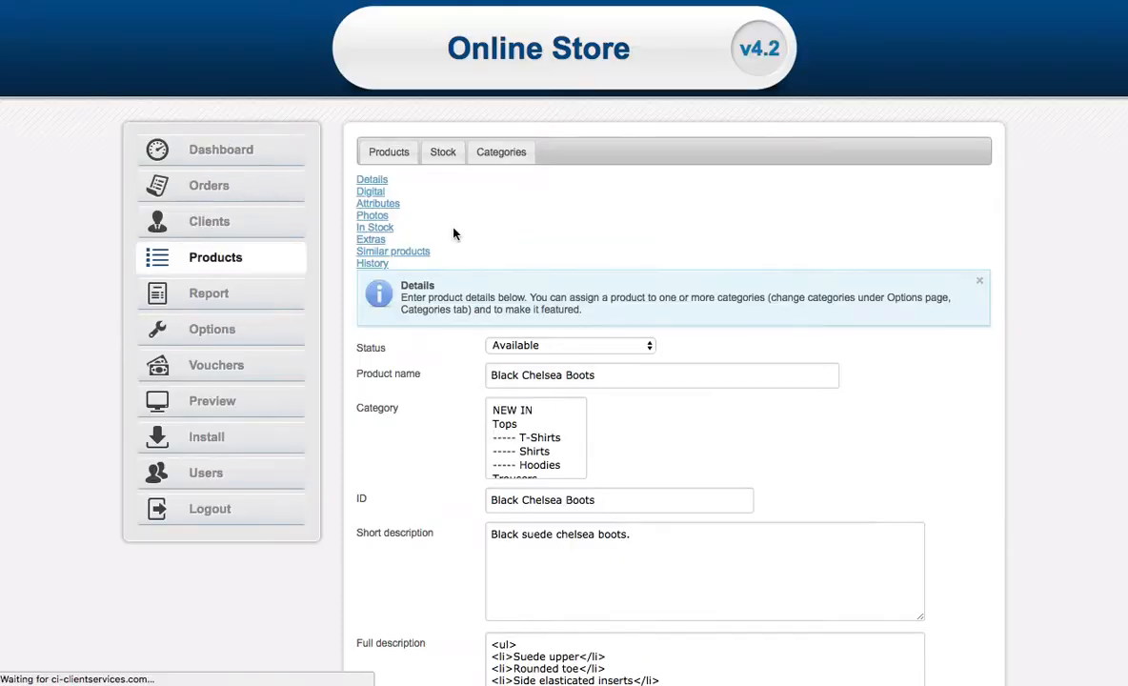
pyautogui.click(502, 191)
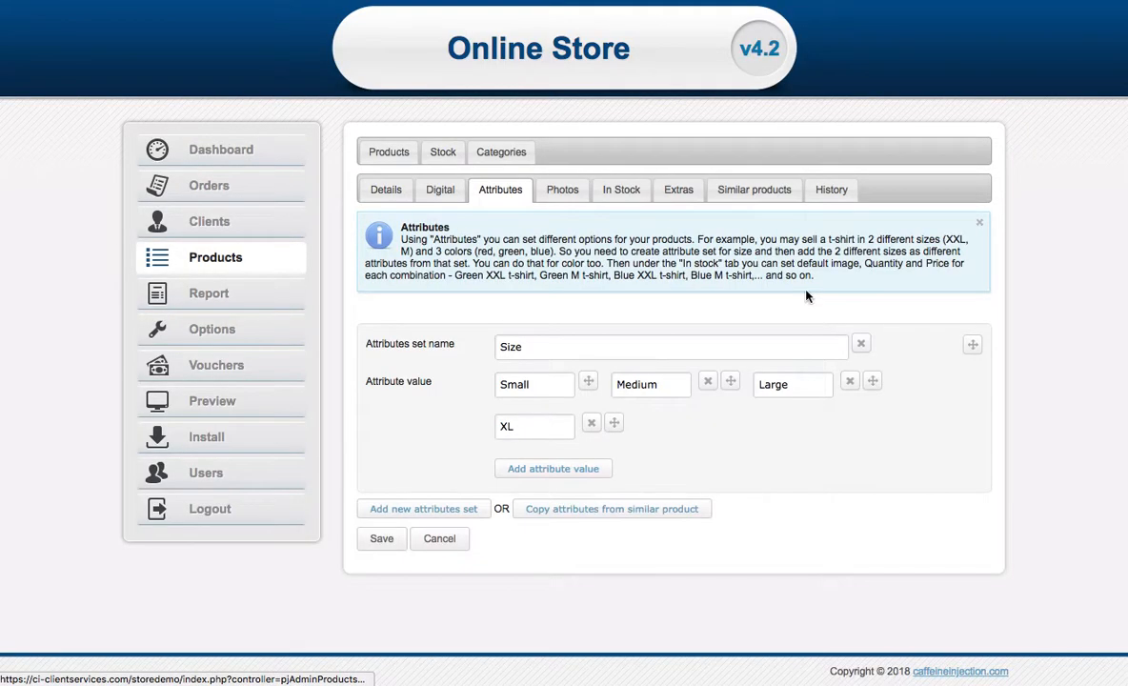
pyautogui.click(592, 425)
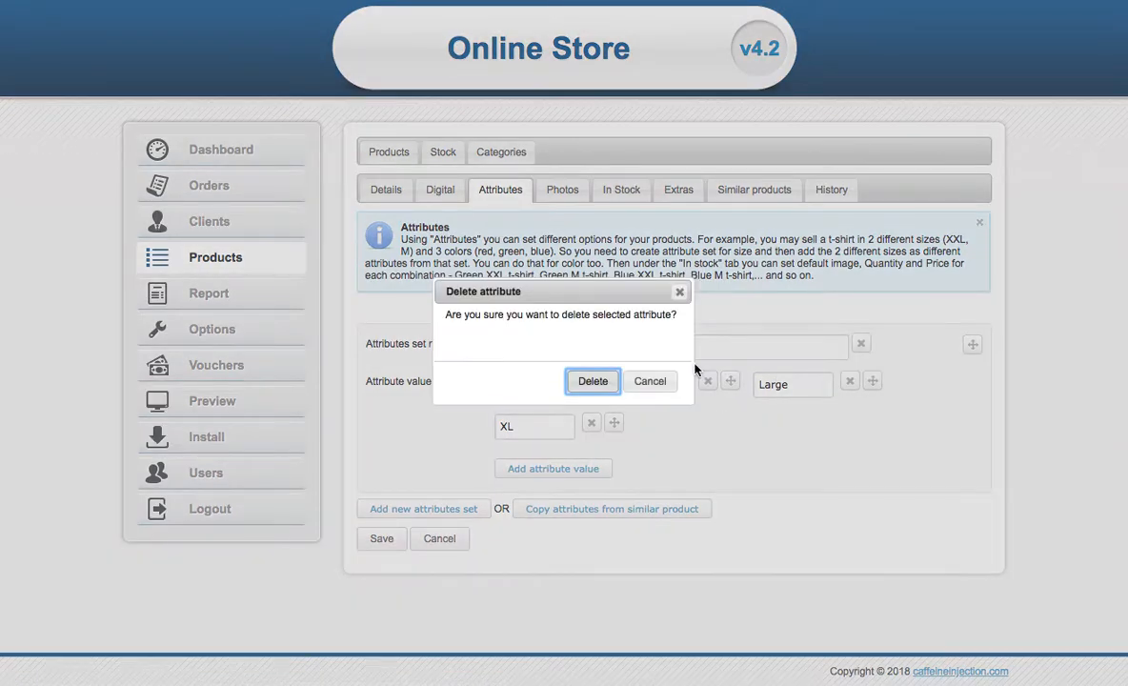
pyautogui.click(587, 380)
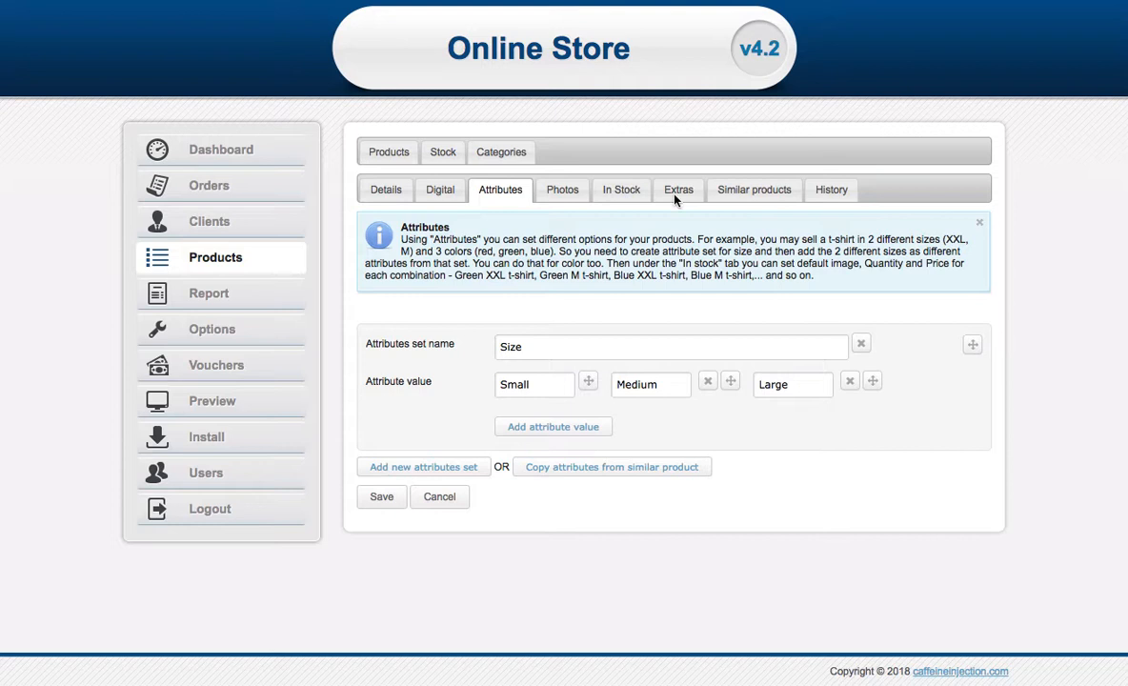
# Show the boots' photo settings, then view the enlarged product photo on the storefront and close it
pyautogui.click(561, 189)
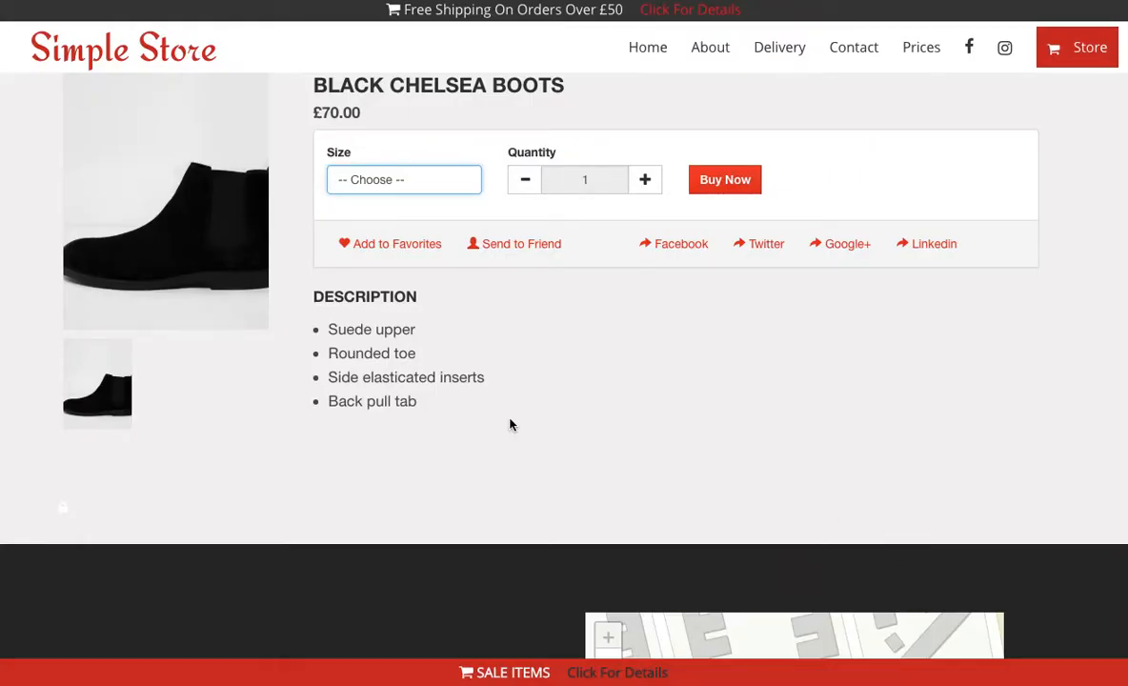
pyautogui.click(217, 242)
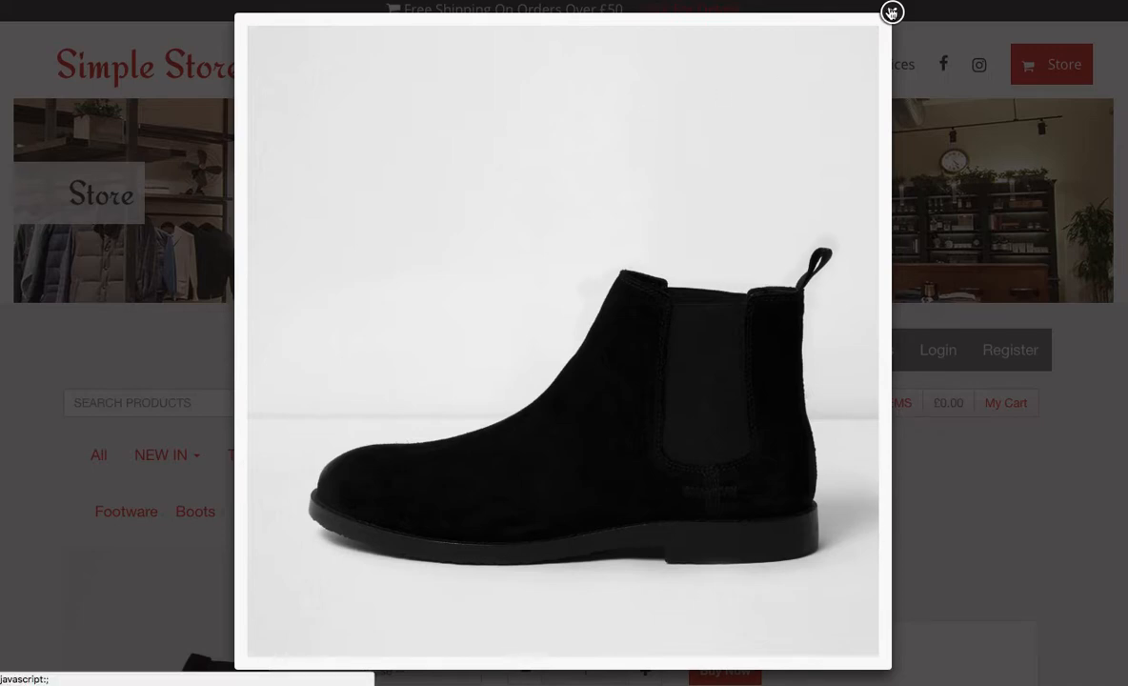
pyautogui.click(892, 11)
pyautogui.scroll(-3, 693, 397)
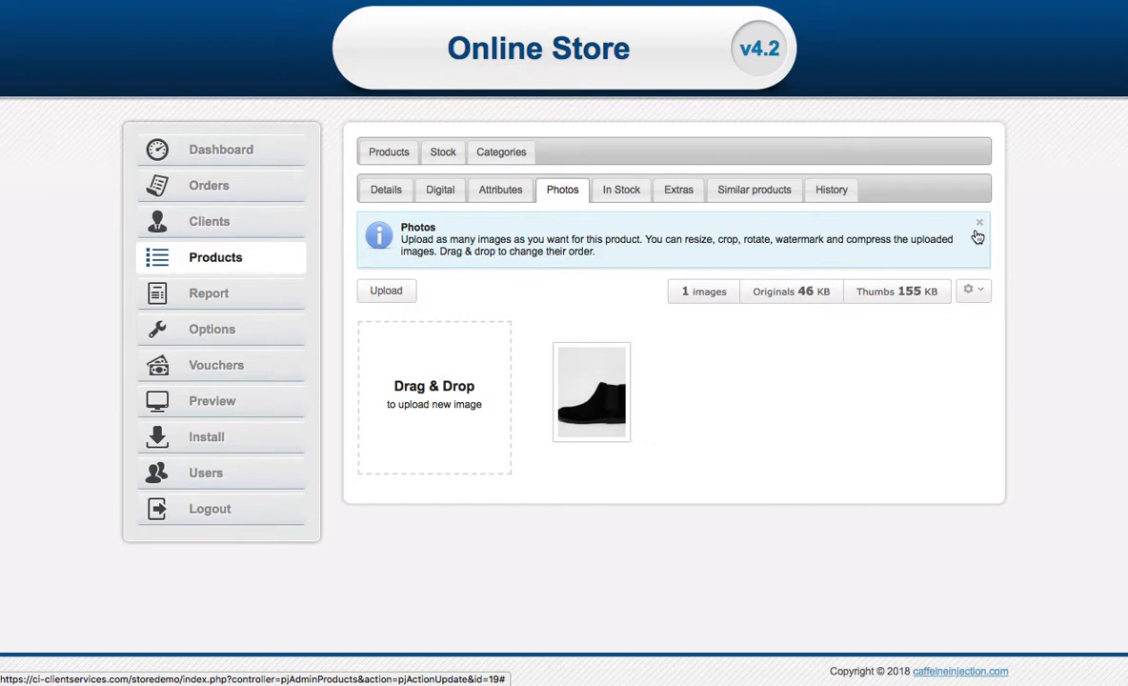
# Delete the XL combination from the Black Chelsea Boots' stock settings in the store admin
pyautogui.click(631, 191)
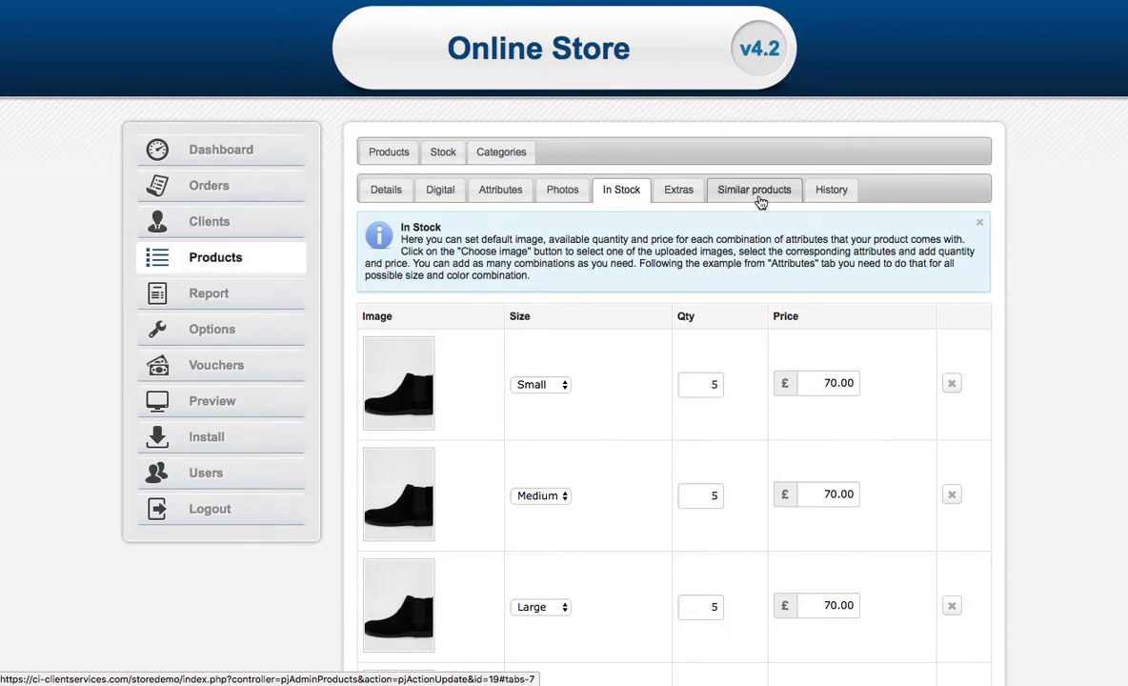
pyautogui.scroll(-3, 760, 203)
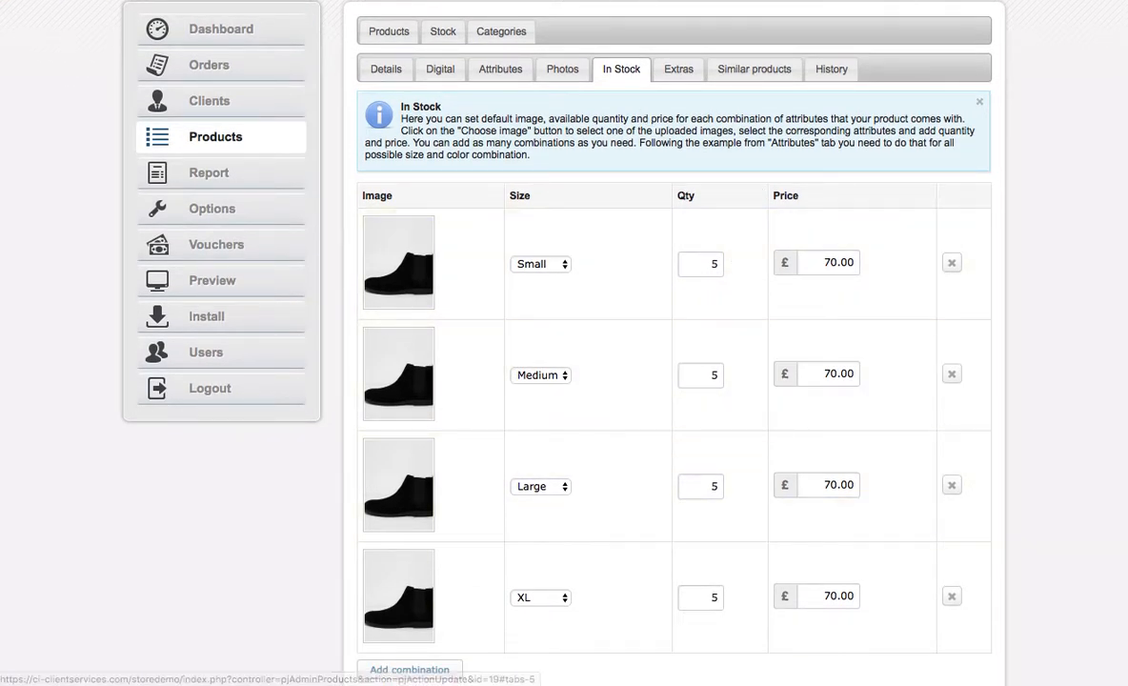
pyautogui.click(951, 596)
pyautogui.click(590, 381)
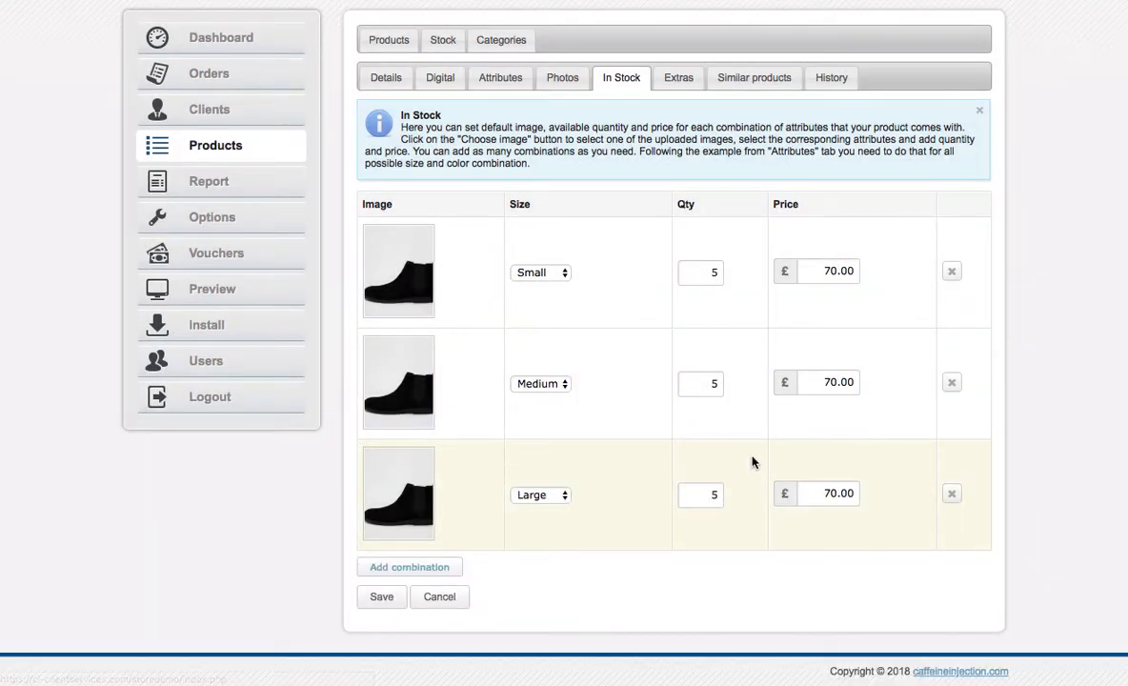
# Set the stock quantity of the boots' Large size to 10 and save the product
pyautogui.doubleClick(697, 495)
pyautogui.write('10')
pyautogui.click(385, 598)
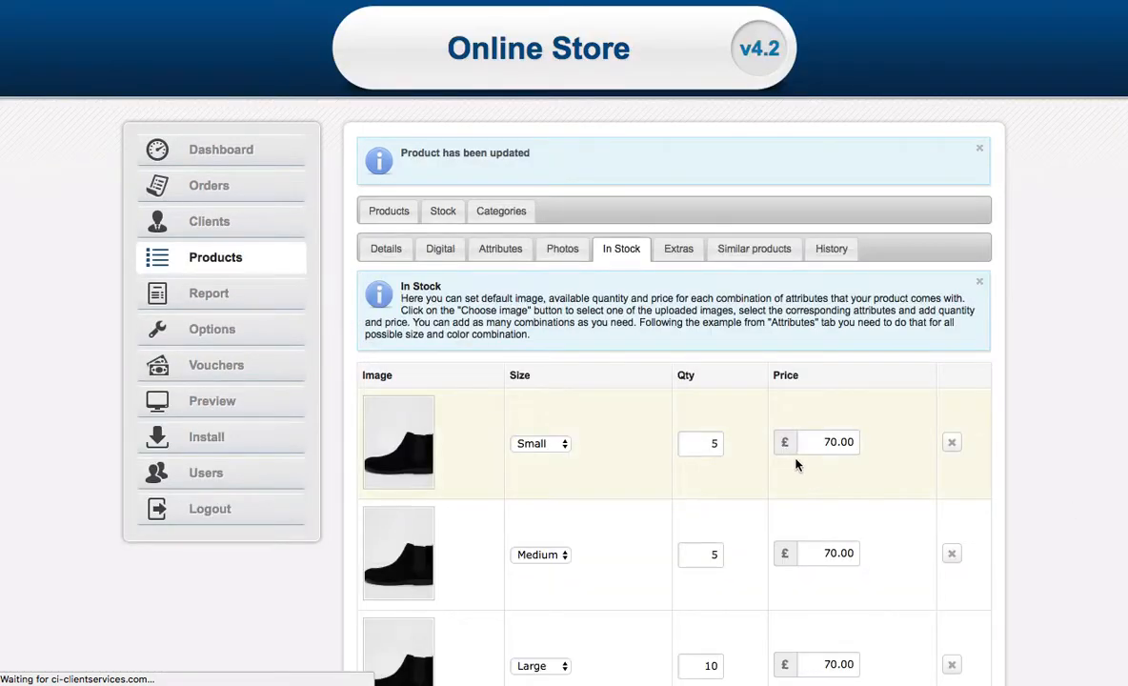
pyautogui.scroll(-5, 802, 467)
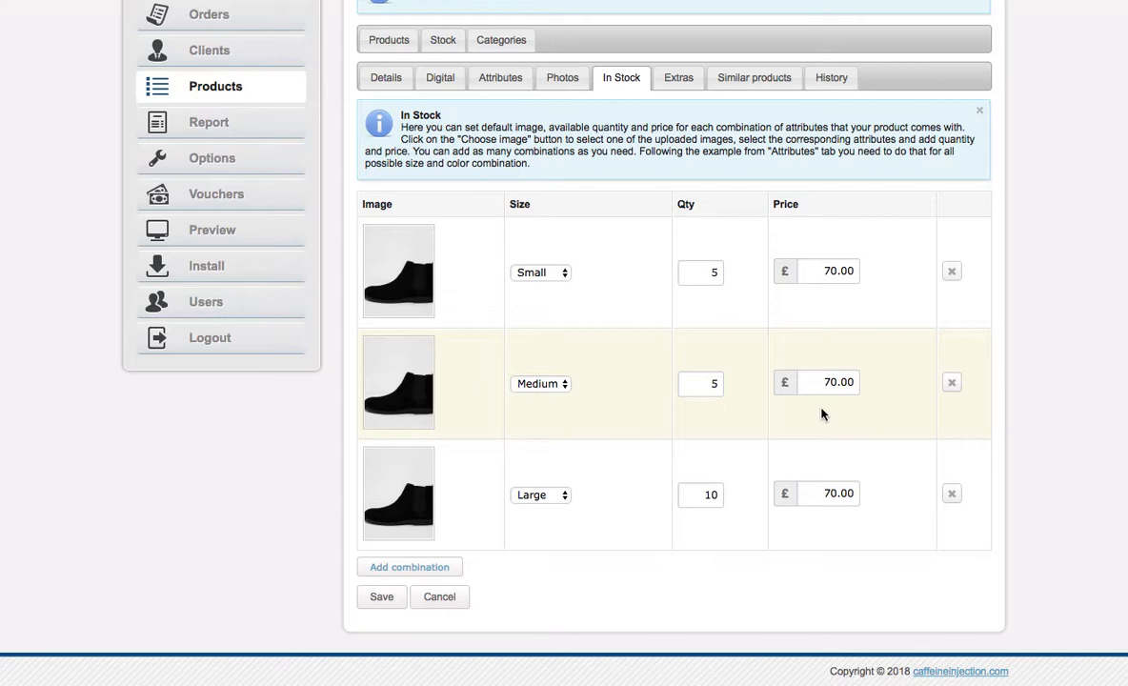
# Open the store's overall stock list and review the price and quantity of each product size
pyautogui.click(448, 43)
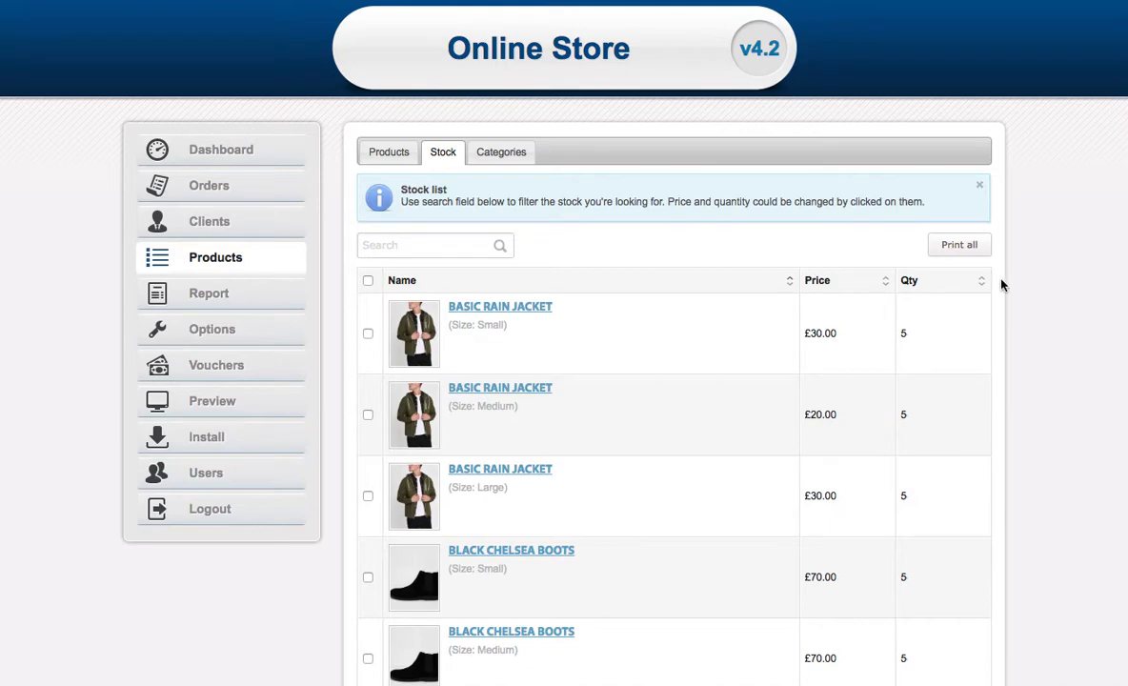
pyautogui.scroll(-6, 1000, 284)
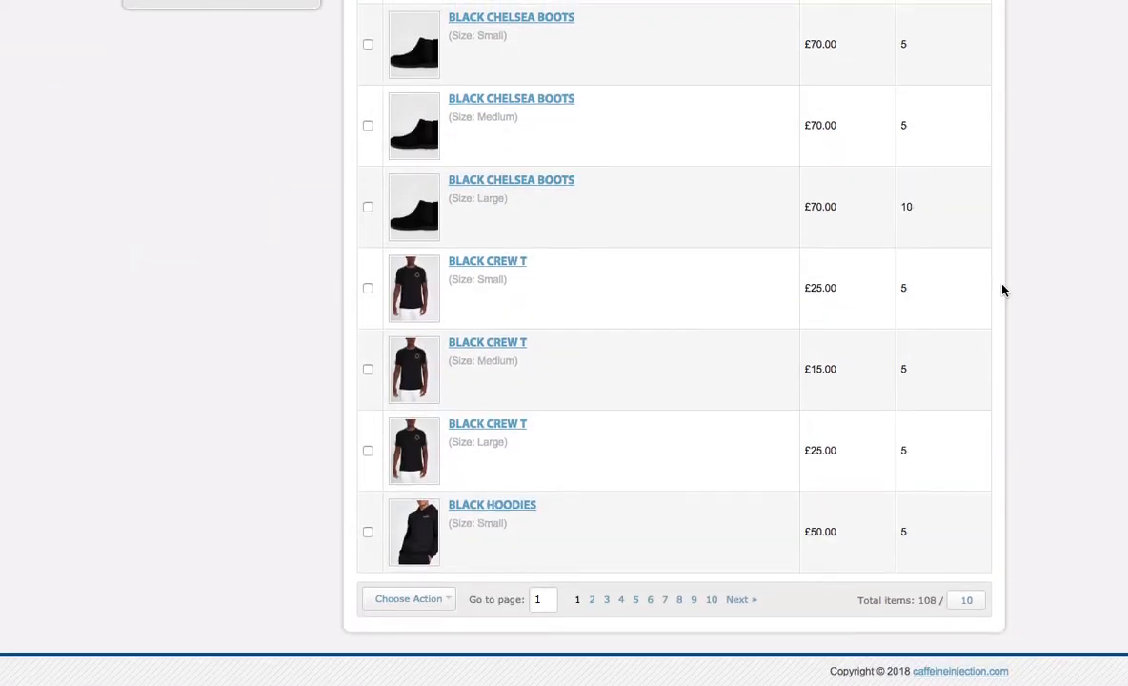
pyautogui.scroll(6, 1000, 284)
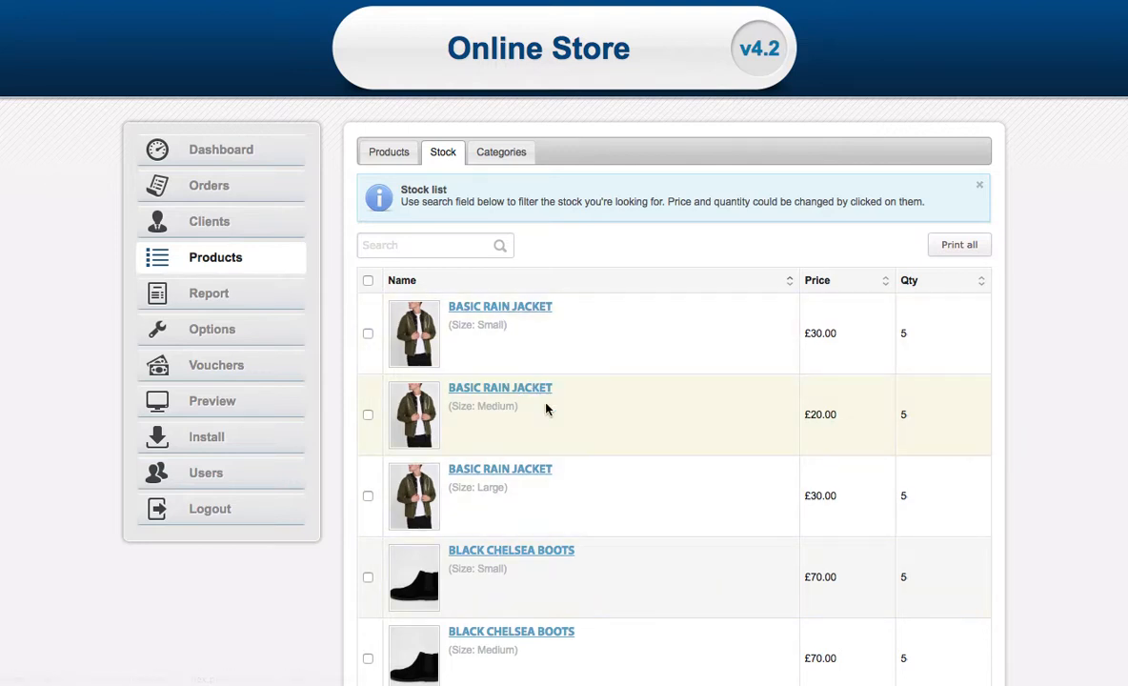
# Start a new product from the product list, naming it Chinos and giving it the ID Chinos
pyautogui.click(374, 151)
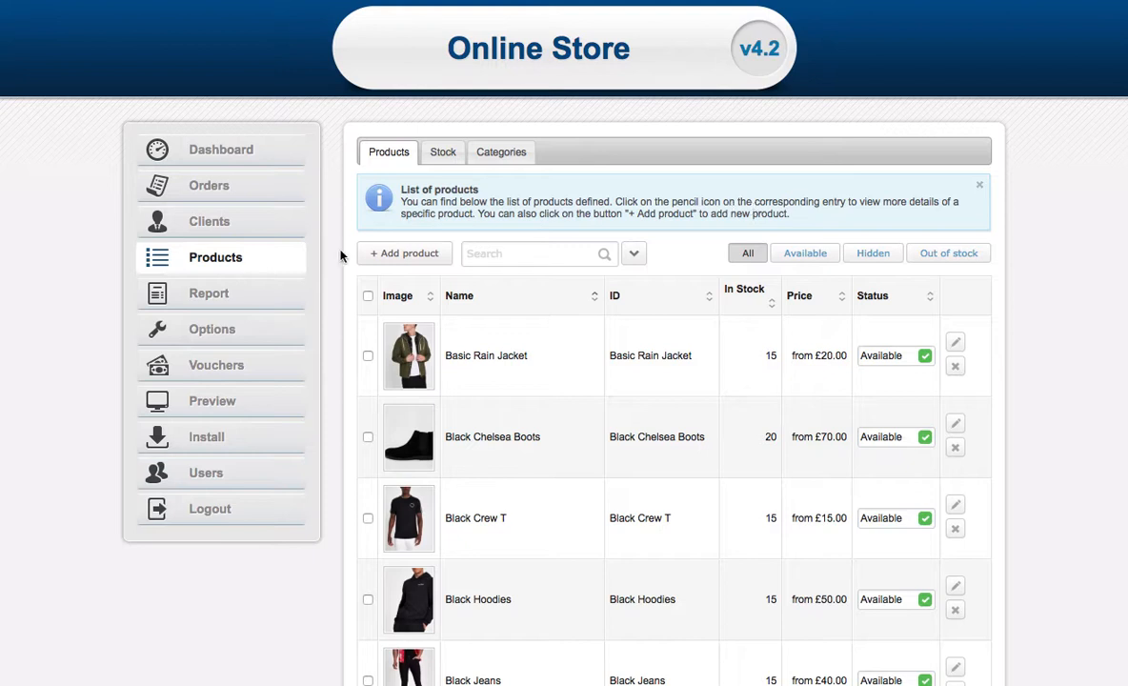
pyautogui.click(392, 250)
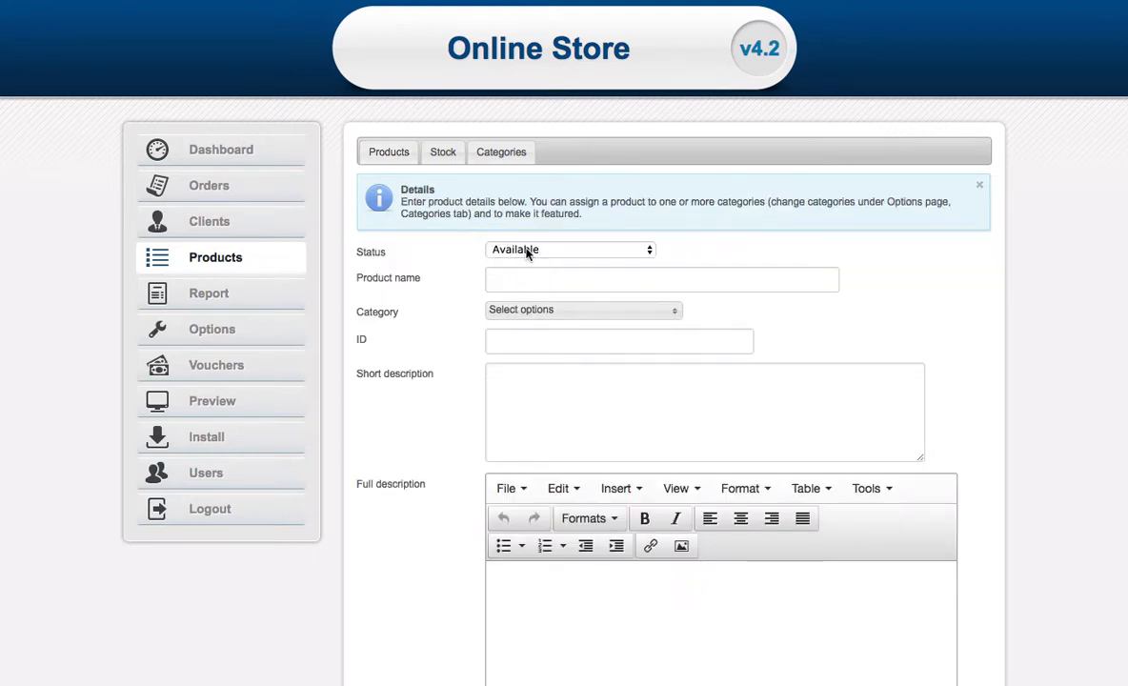
pyautogui.click(548, 280)
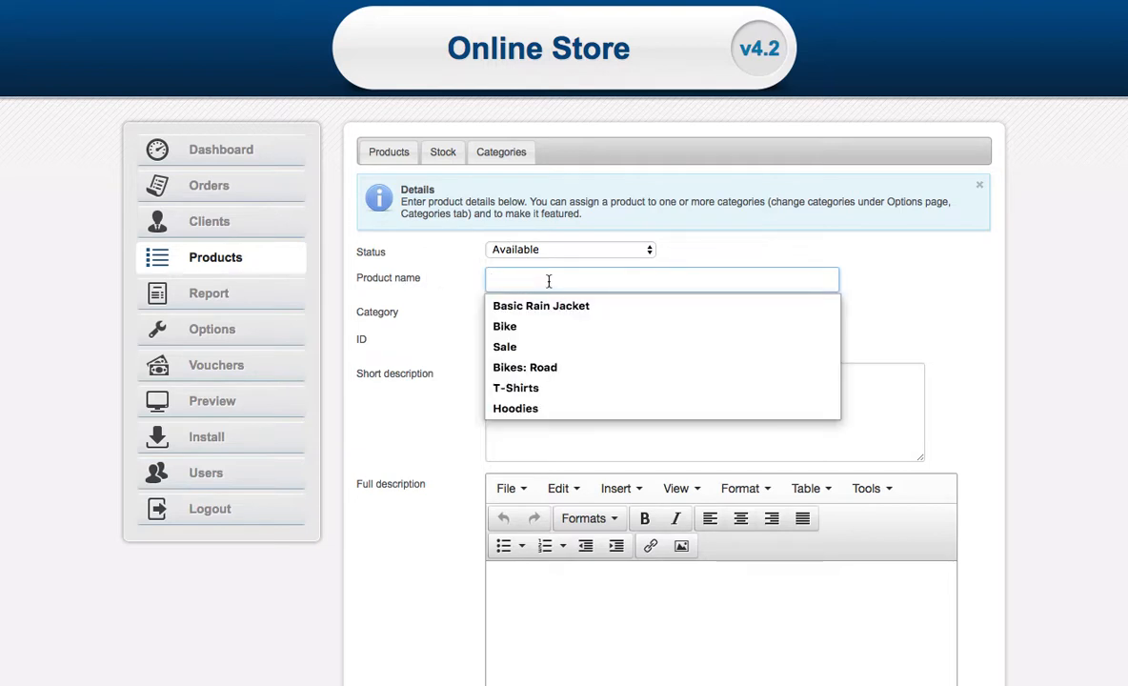
pyautogui.write('Chinos')
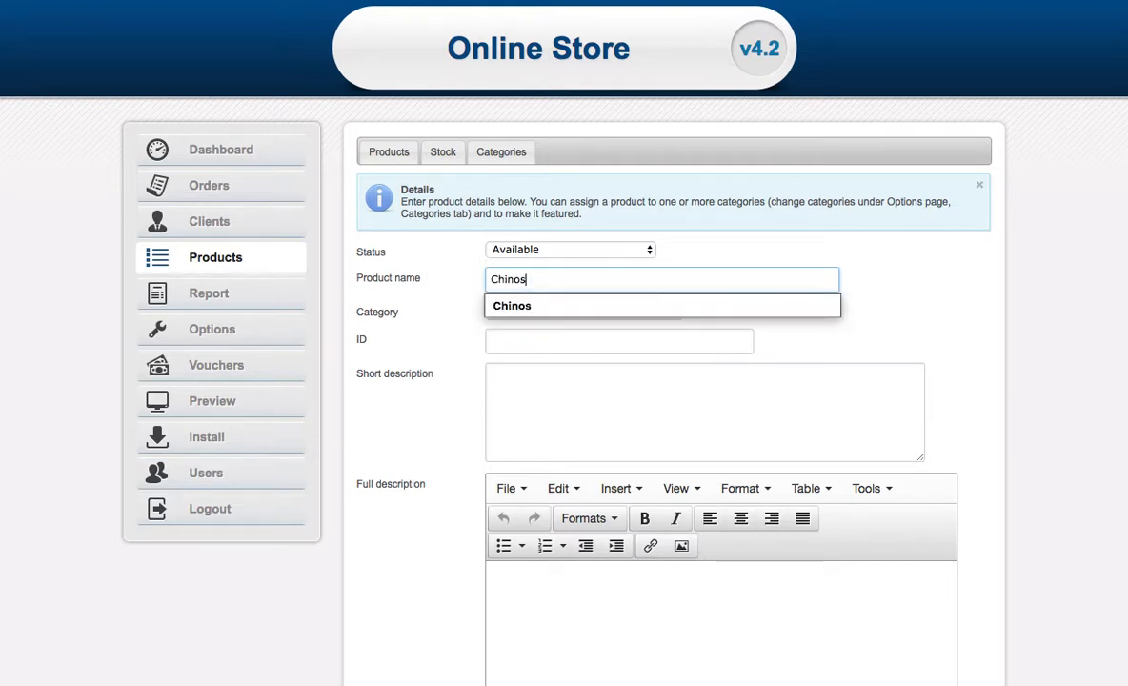
pyautogui.doubleClick(523, 280)
pyautogui.hotkey('ctrl', 'c')
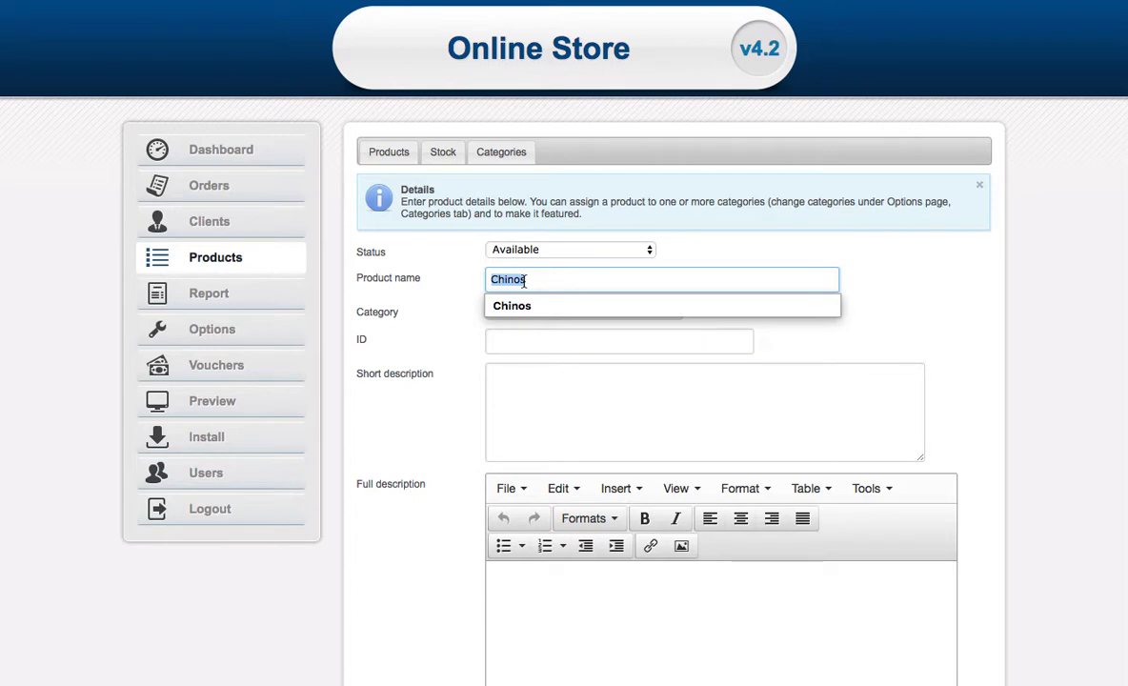
pyautogui.click(453, 297)
pyautogui.click(504, 341)
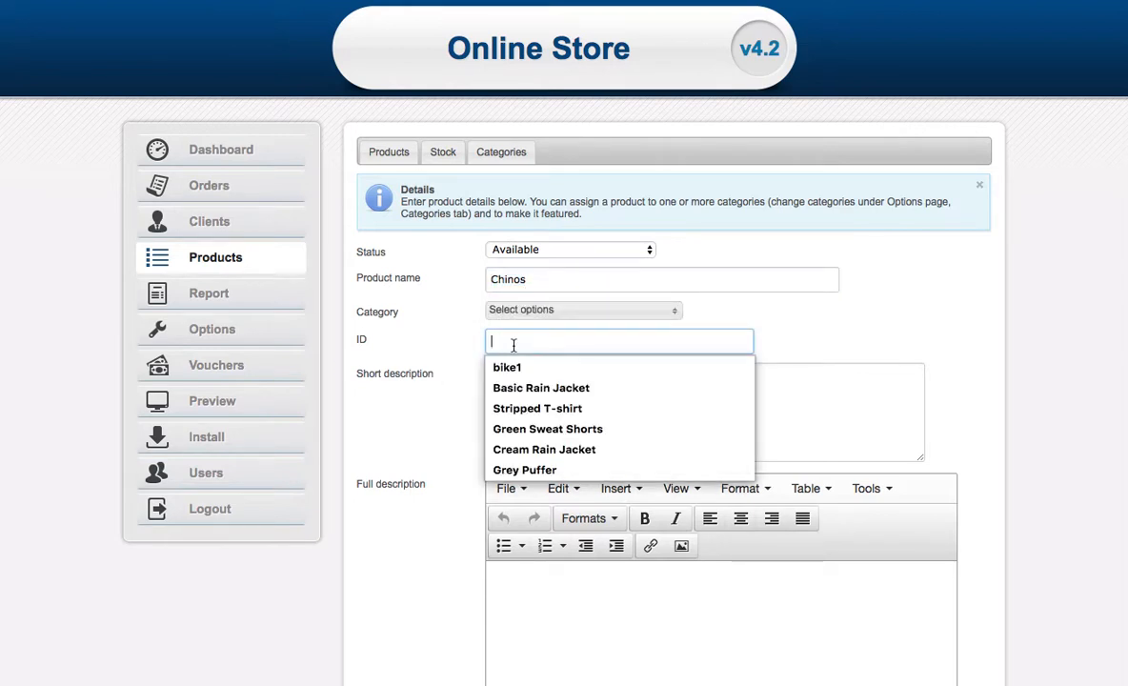
pyautogui.hotkey('ctrl', 'v')
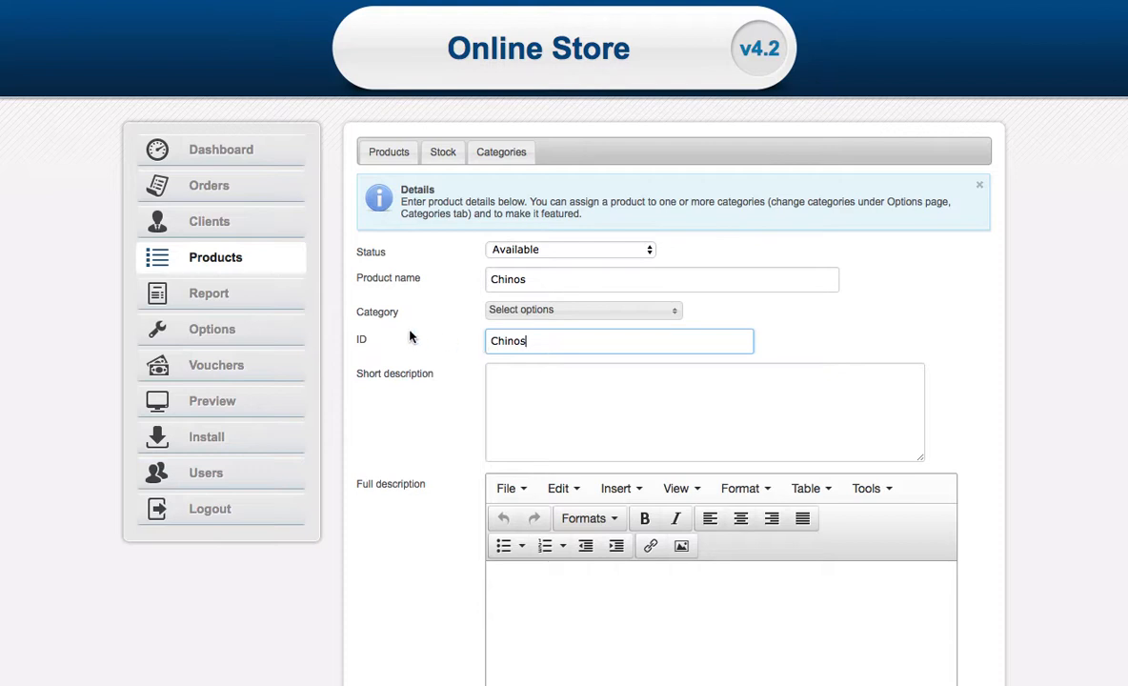
# Assign the new product to the Trousers category and its Jeans subcategory
pyautogui.click(508, 312)
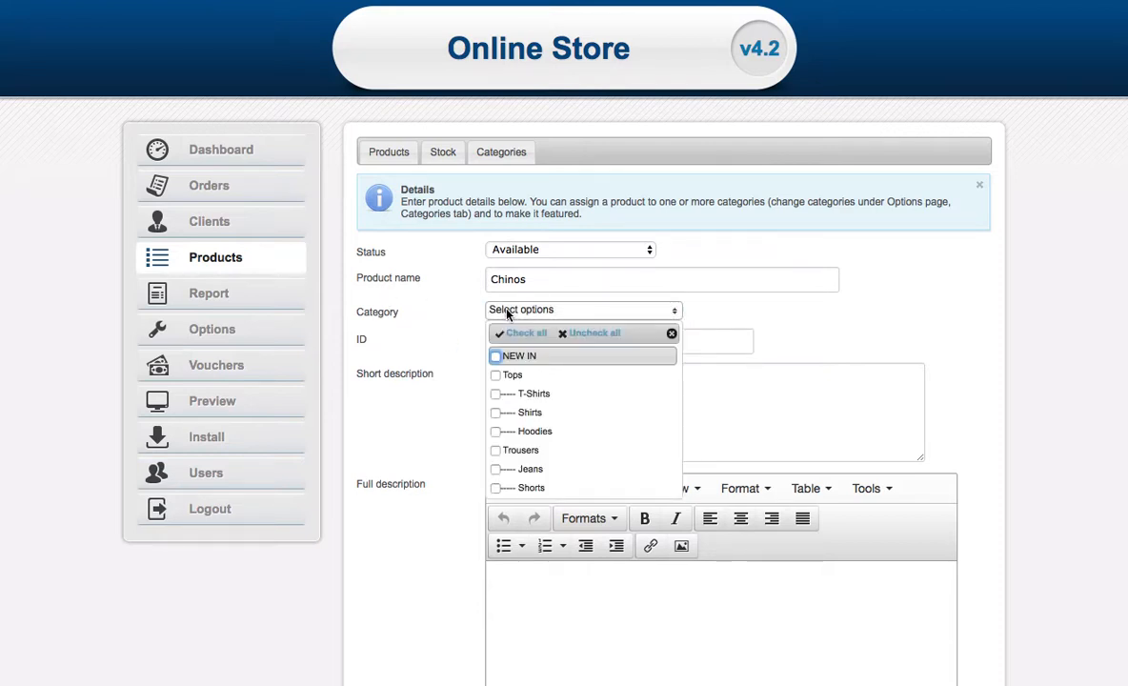
pyautogui.scroll(-1, 561, 419)
pyautogui.click(495, 430)
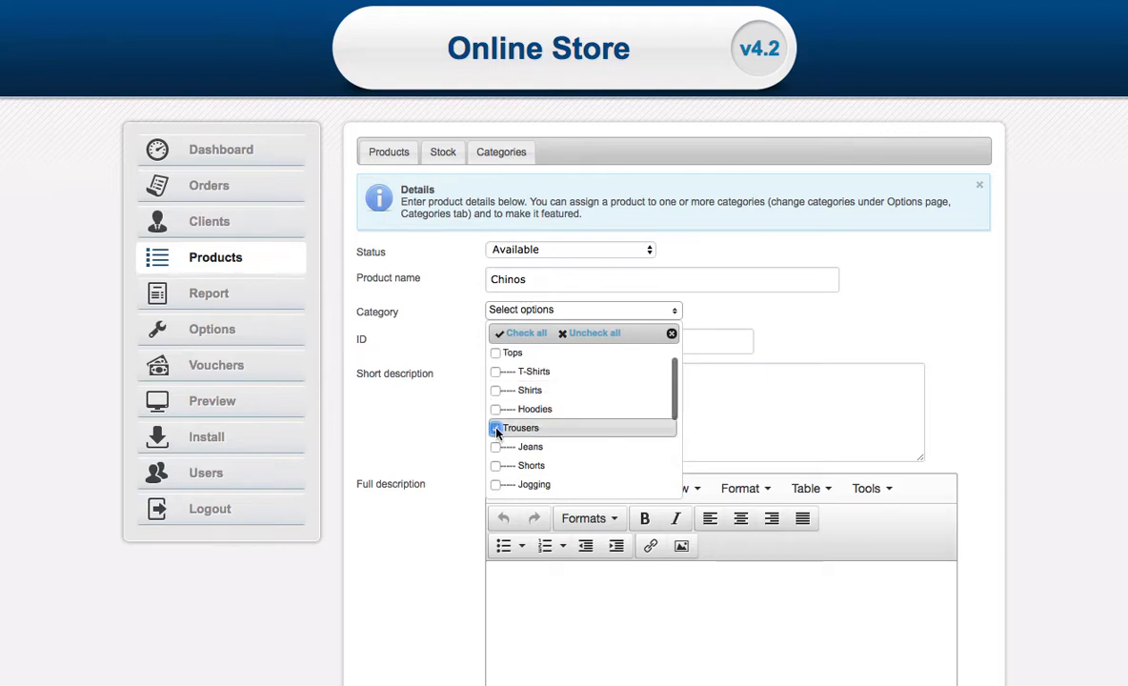
pyautogui.scroll(-2, 574, 430)
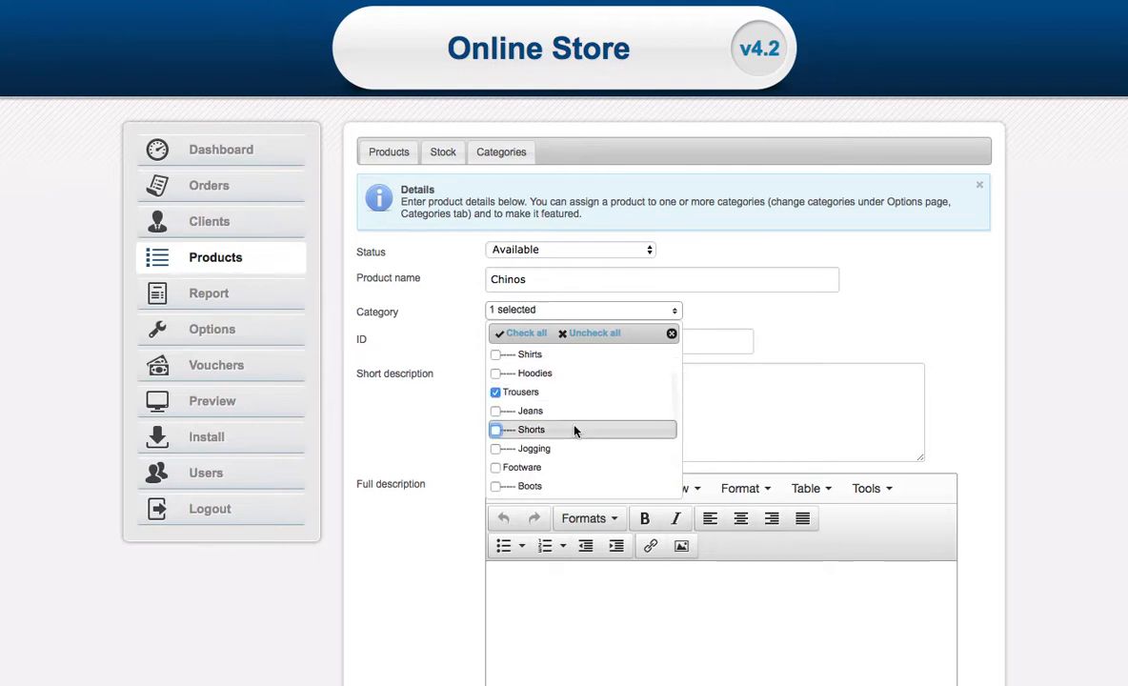
pyautogui.click(496, 411)
pyautogui.click(328, 420)
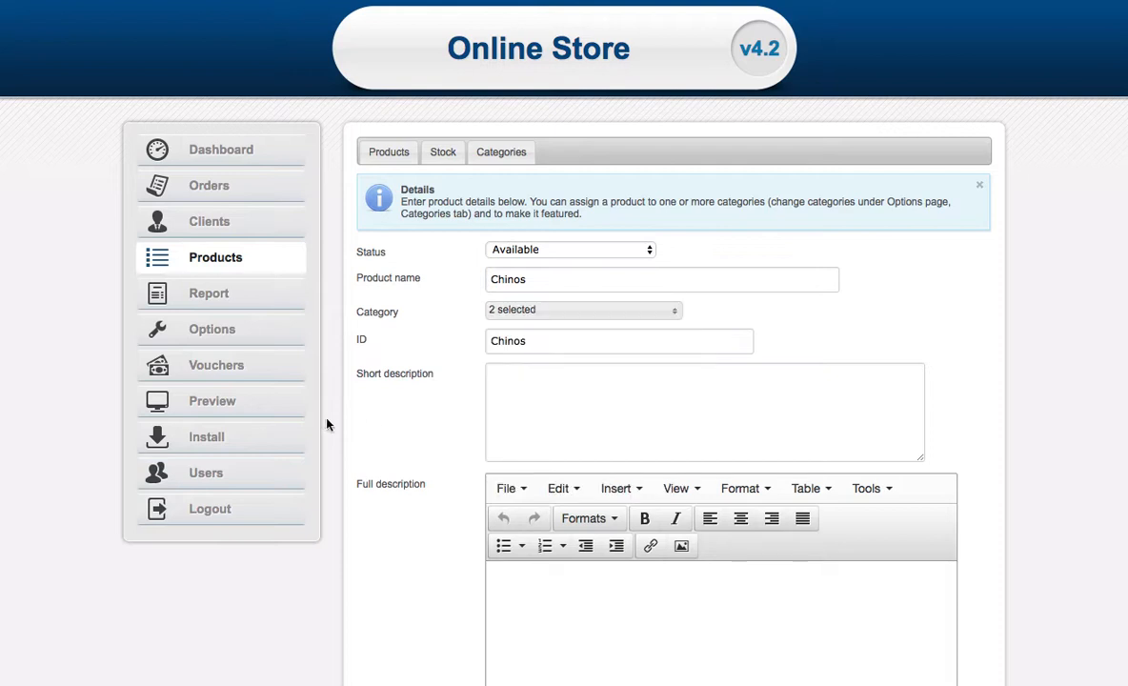
# Enter "Black Chinos." as the product's short description
pyautogui.click(695, 394)
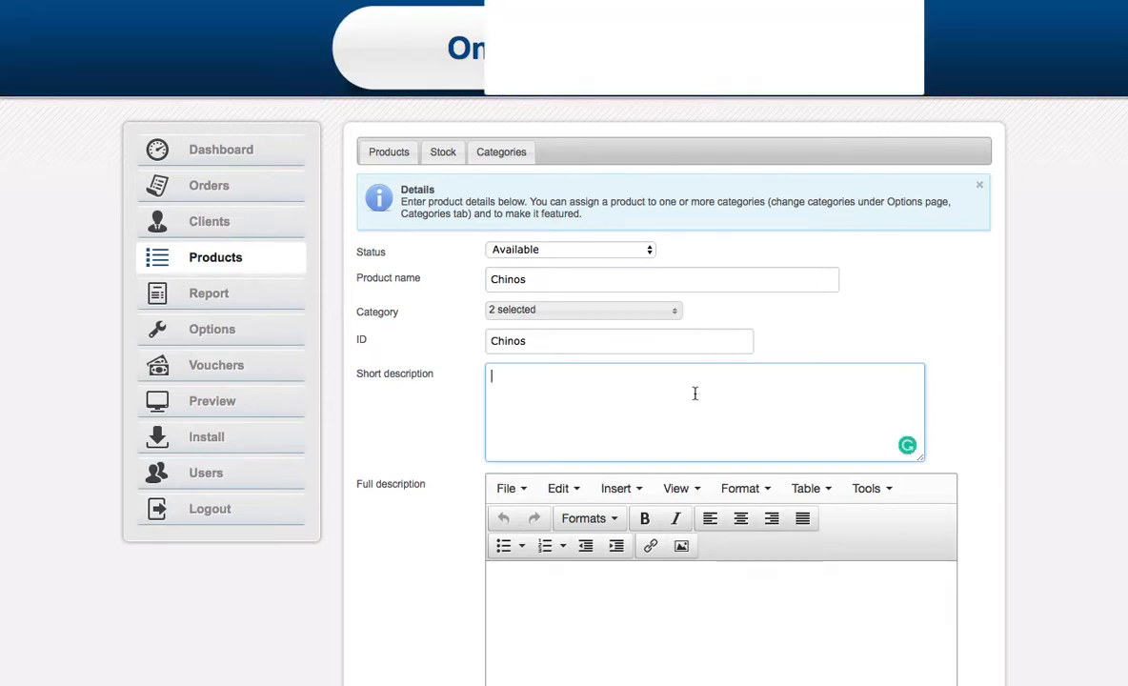
pyautogui.write('C')
pyautogui.press('BackSpace')
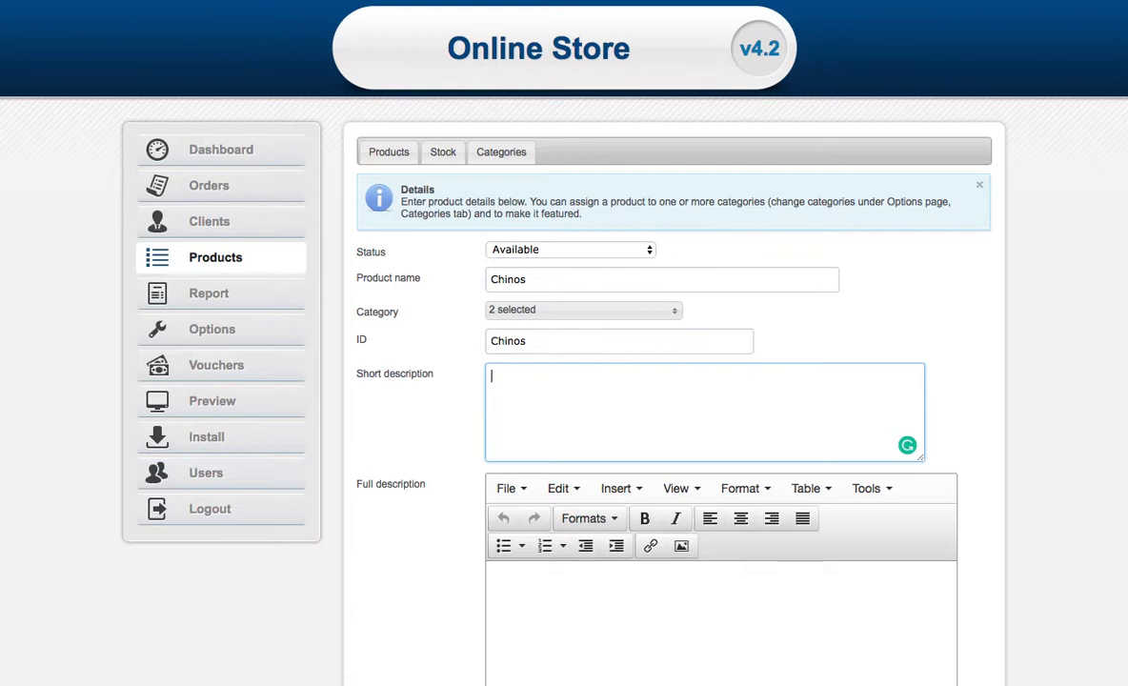
pyautogui.write('Black Chinos.')
# Write "Black chinos with pockets." in regular text as the opening line of the product's full description
pyautogui.scroll(-2, 694, 391)
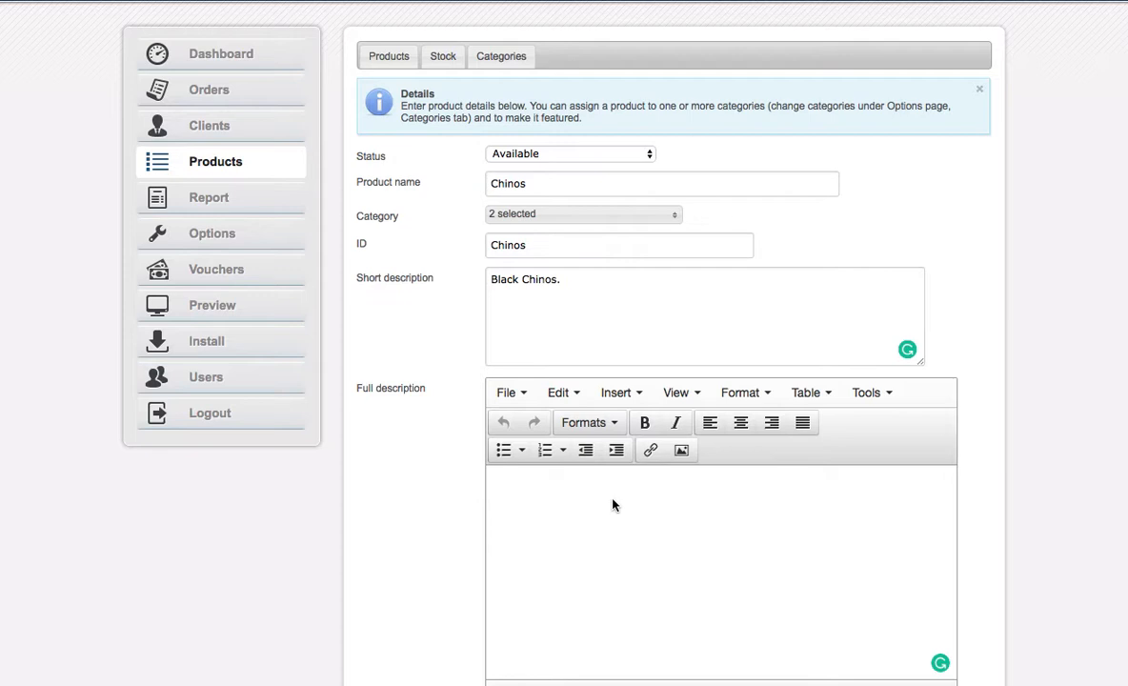
pyautogui.click(645, 429)
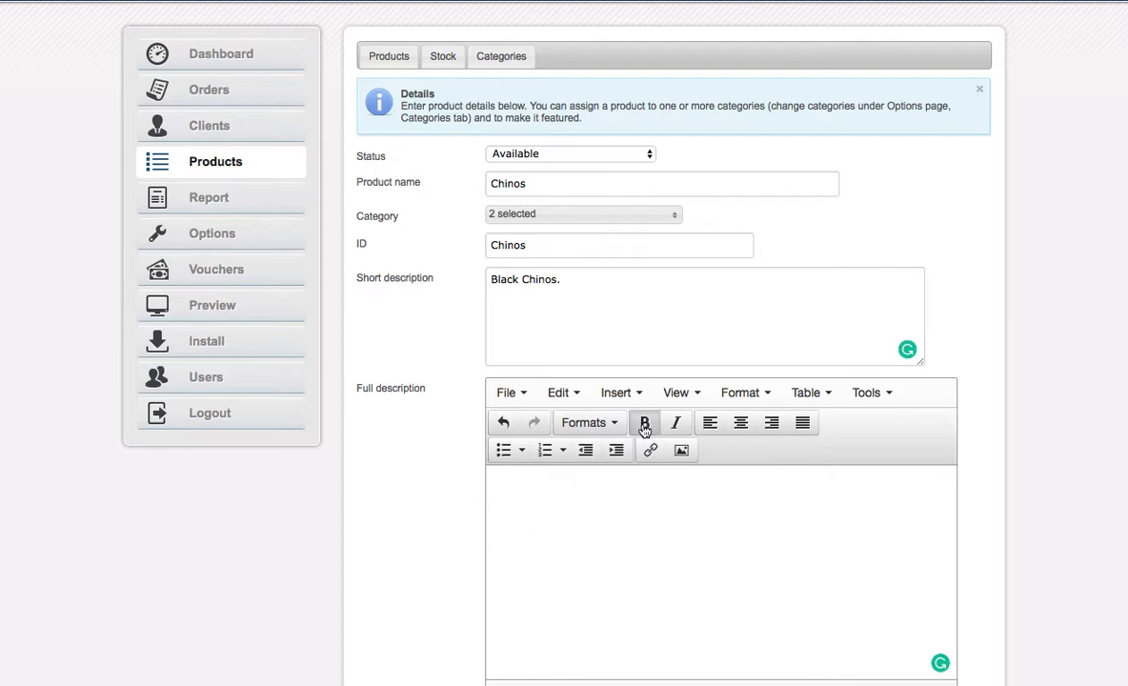
pyautogui.write('Black ')
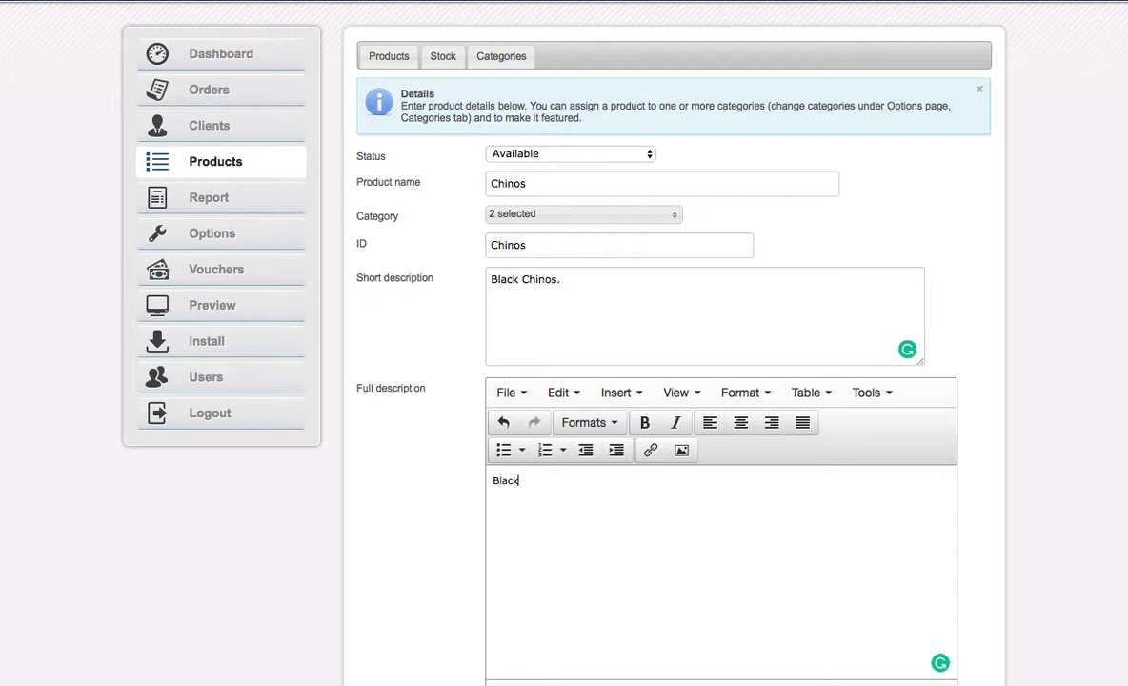
pyautogui.write('chinos w')
pyautogui.write('urhg')
pyautogui.press('BackSpace')
pyautogui.press('BackSpace')
pyautogui.press('BackSpace')
pyautogui.press('BackSpace')
pyautogui.press('BackSpace')
pyautogui.write('ith pockets.')
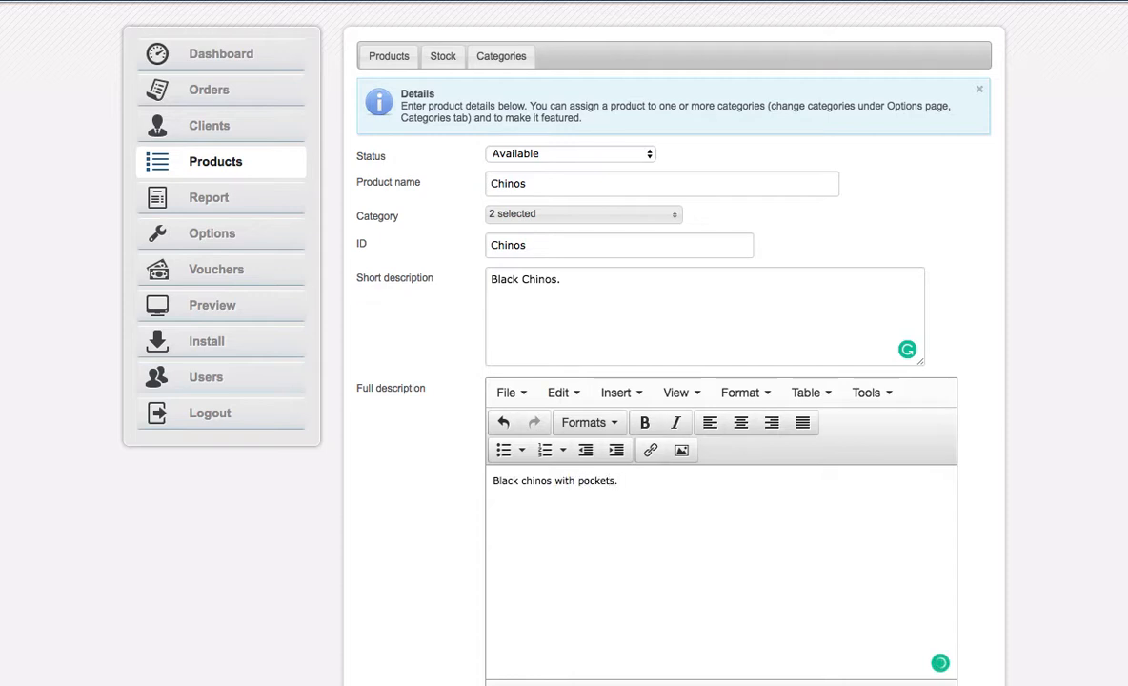
# Add a bulleted list with item 1, item 2 and item 3 below the opening line of the full description
pyautogui.press('Return')
pyautogui.press('Return')
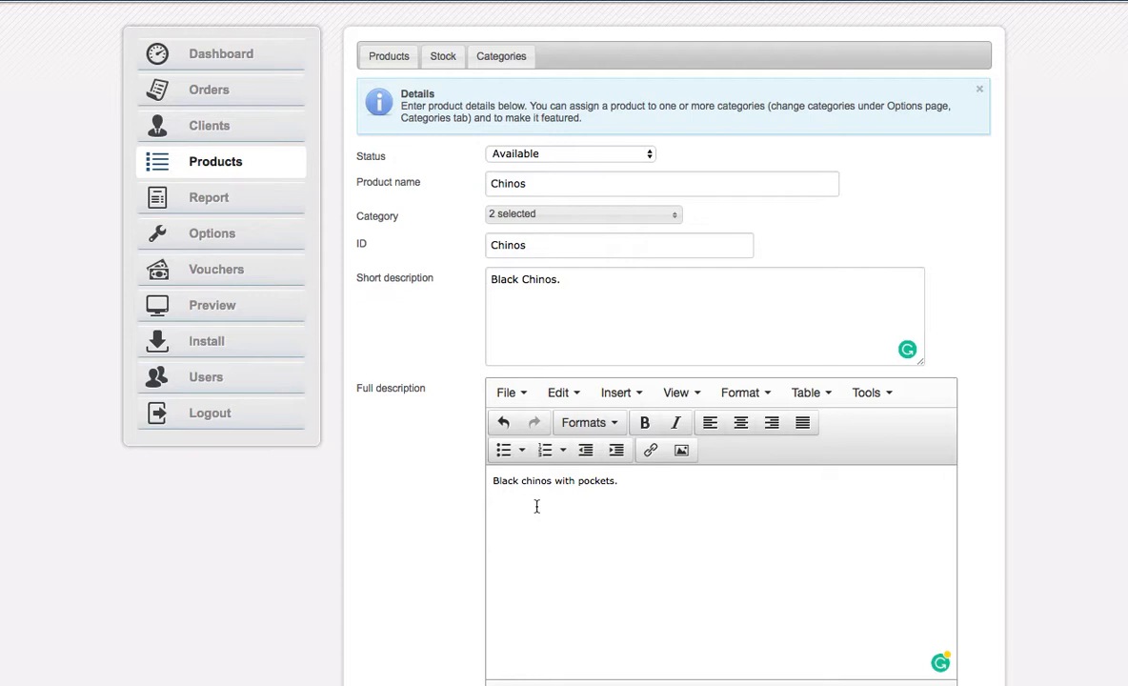
pyautogui.click(504, 451)
pyautogui.write('item 1')
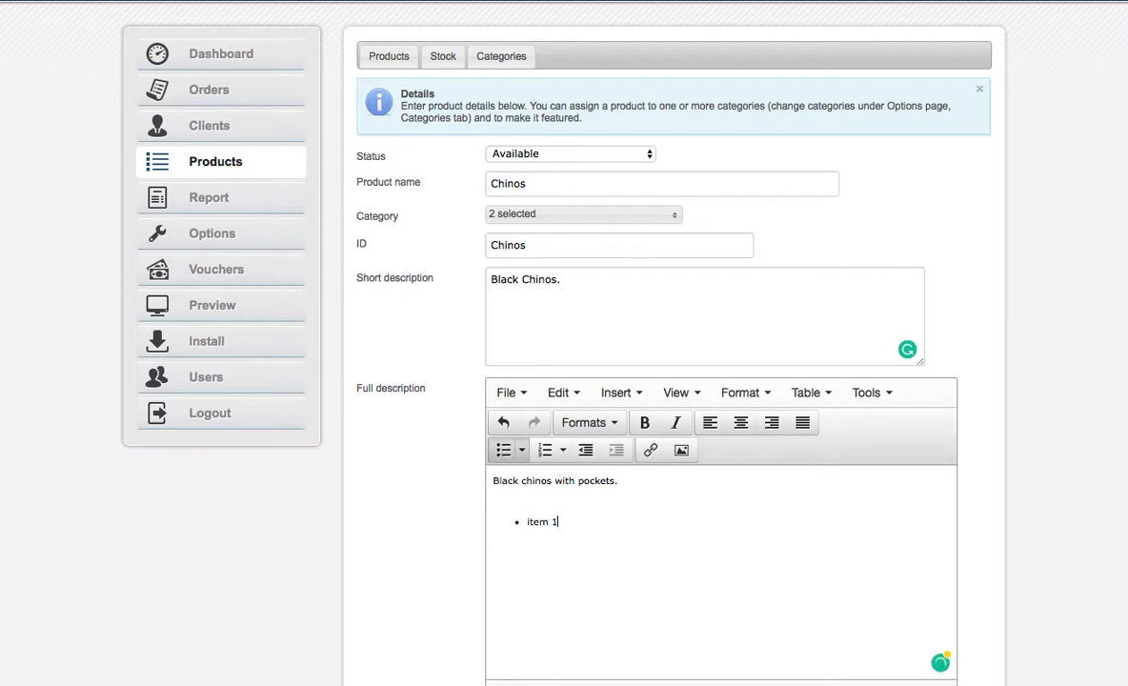
pyautogui.press('Return')
pyautogui.write('item 2')
pyautogui.press('Return')
pyautogui.write('item 3')
pyautogui.press('Return')
pyautogui.press('Return')
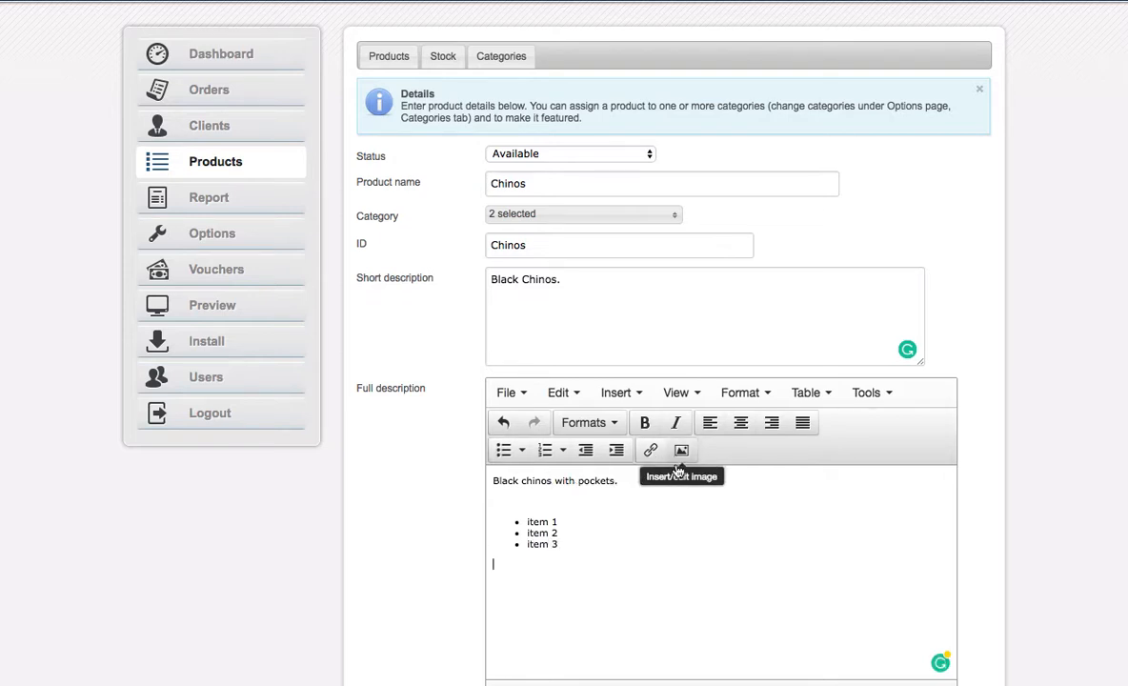
# Add a numbered list of three entries, each reading "item", below the bulleted list in the full description
pyautogui.scroll(-3, 662, 508)
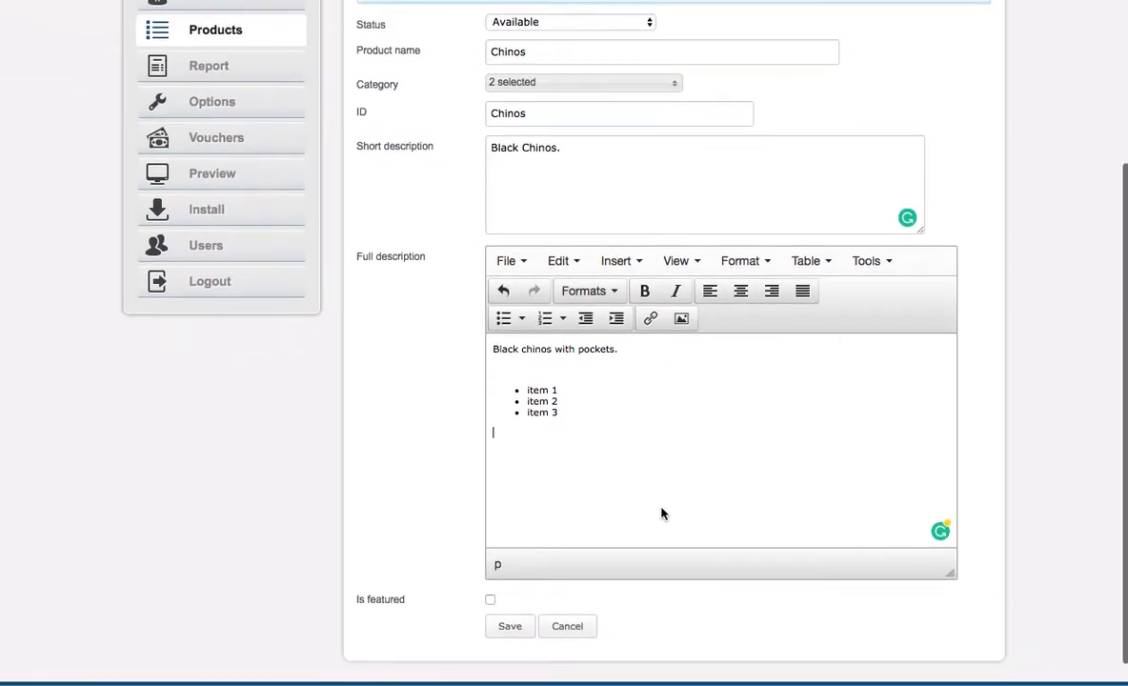
pyautogui.click(545, 319)
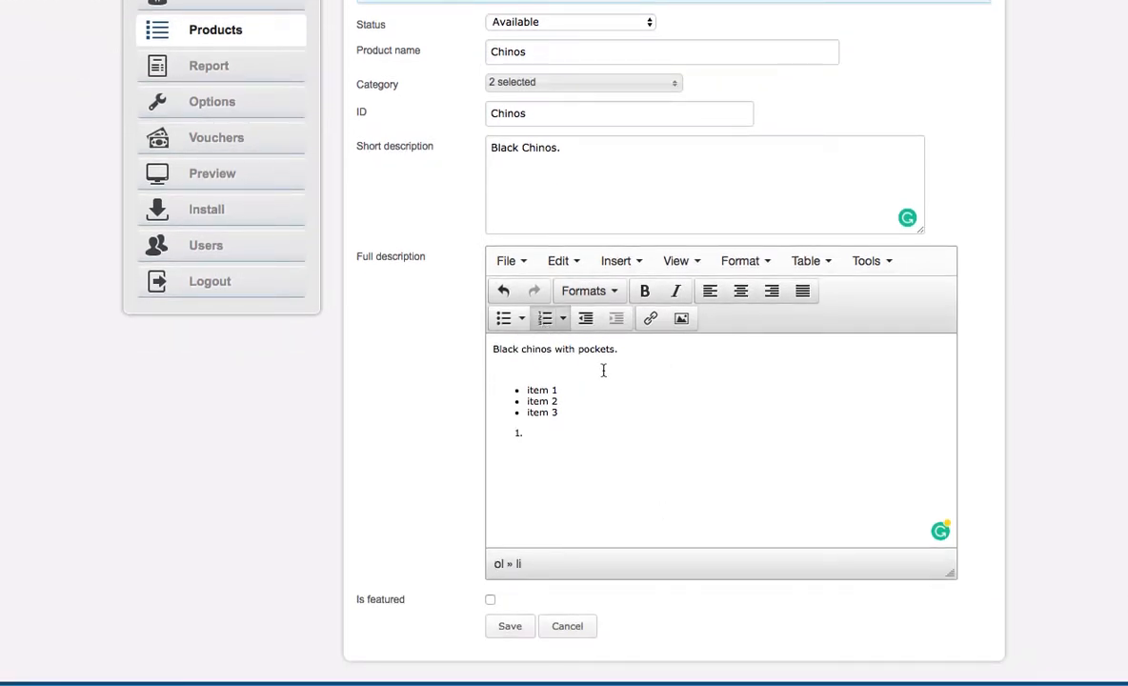
pyautogui.write('item')
pyautogui.press('Return')
pyautogui.write('item')
pyautogui.press('Return')
pyautogui.write('item')
pyautogui.press('Return')
pyautogui.press('Return')
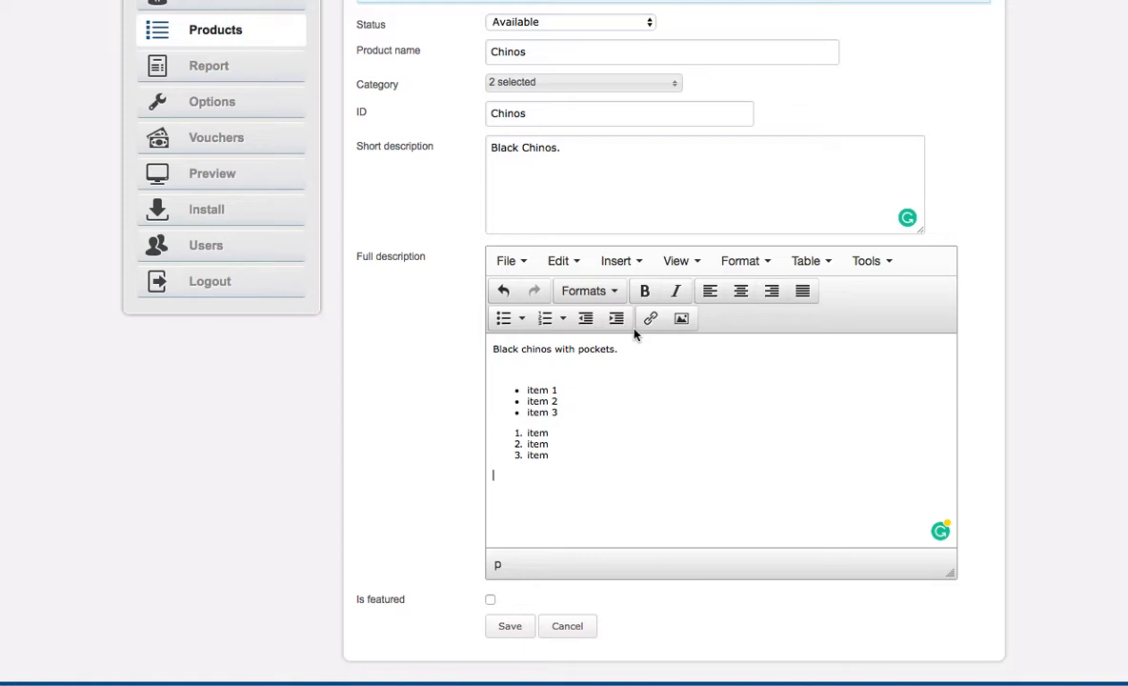
# Check the entered details of the Chinos product and save it
pyautogui.scroll(3, 604, 478)
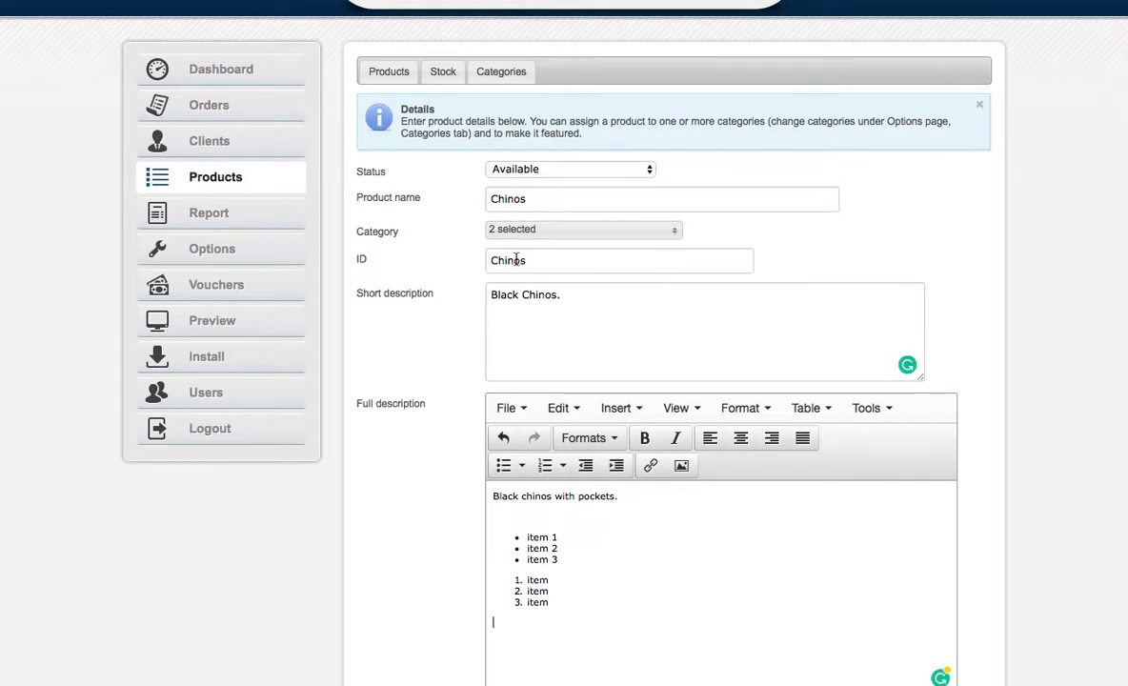
pyautogui.scroll(-4, 448, 286)
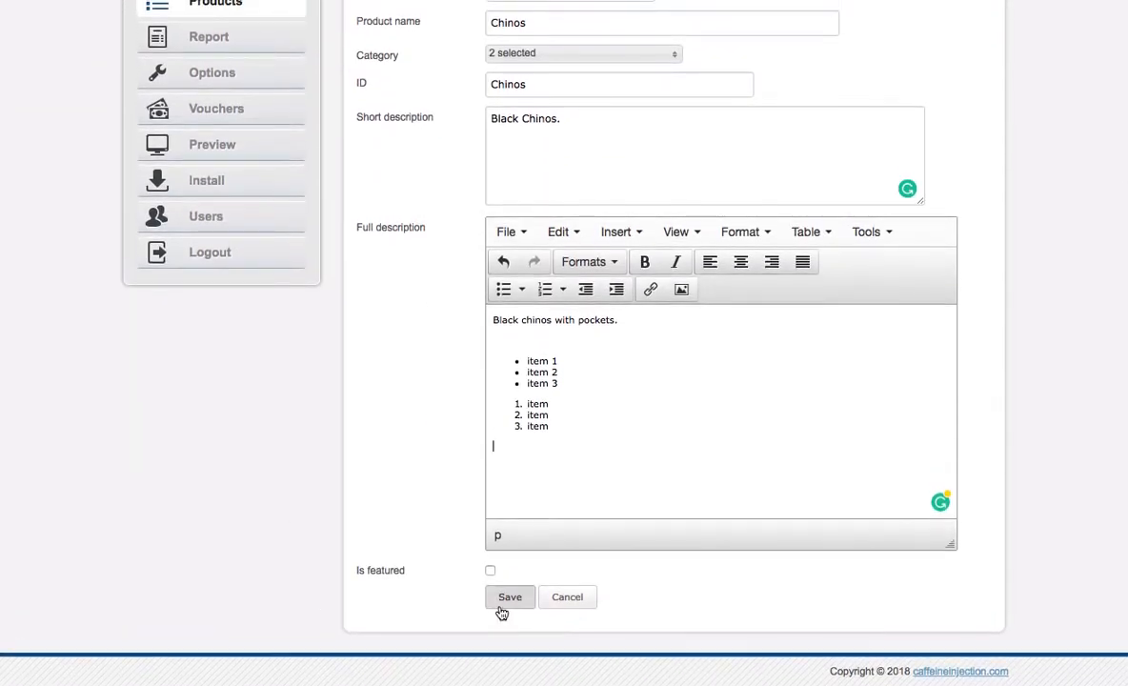
pyautogui.click(510, 595)
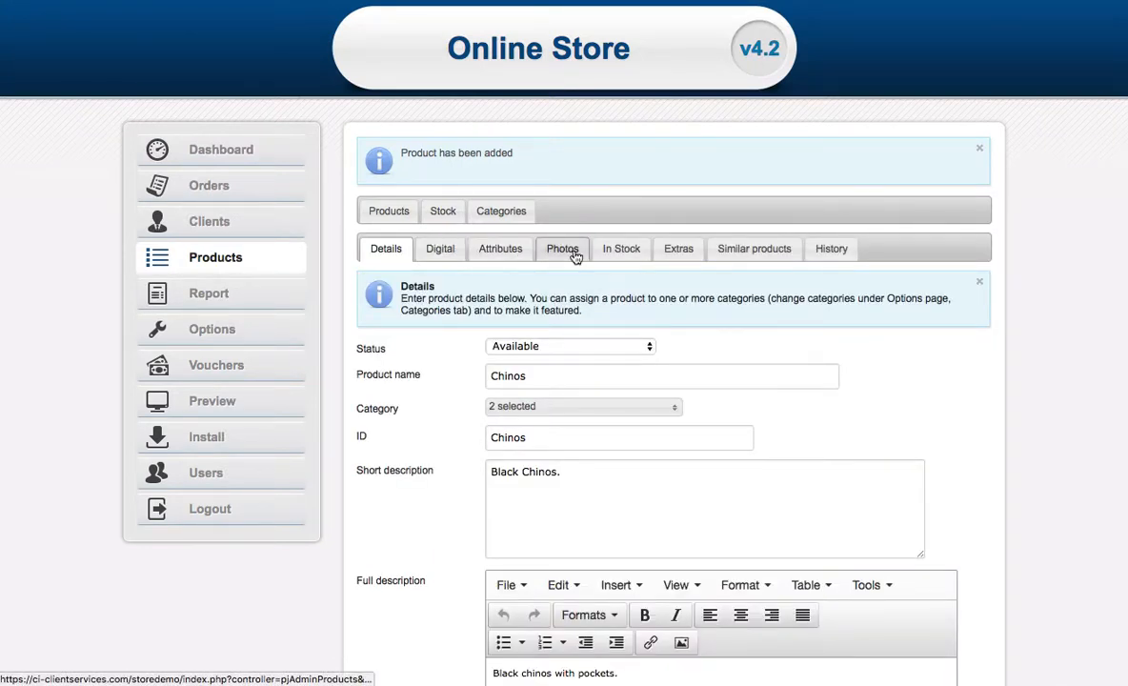
# Add a new attributes set named Size to the Chinos product
pyautogui.click(477, 251)
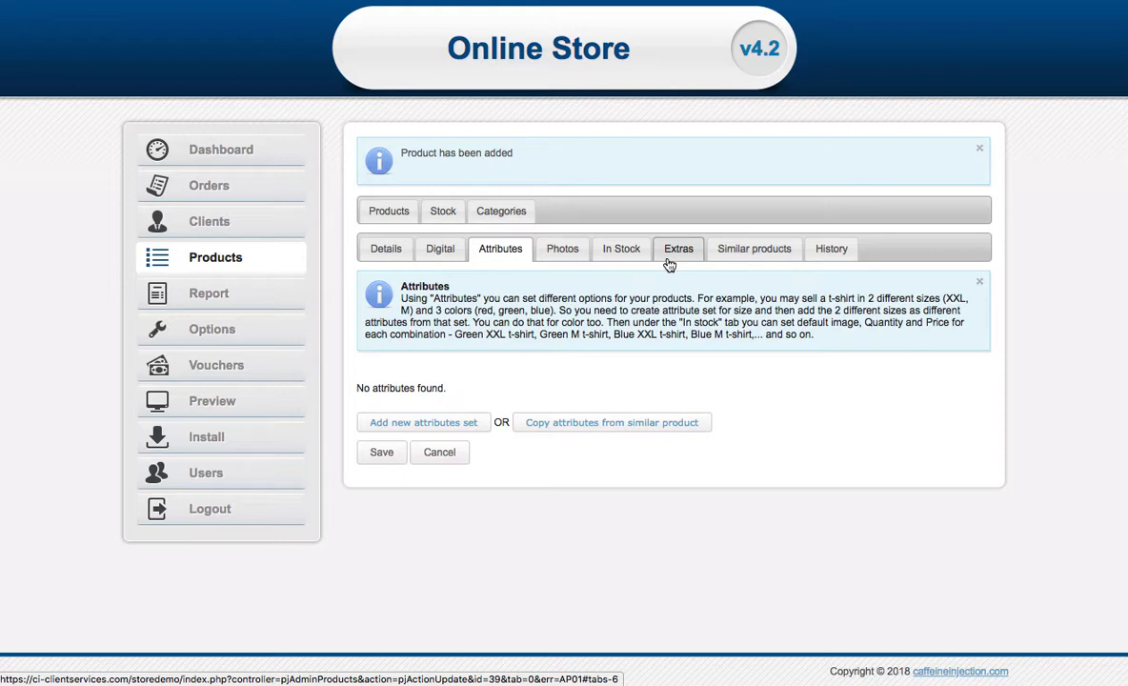
pyautogui.click(430, 425)
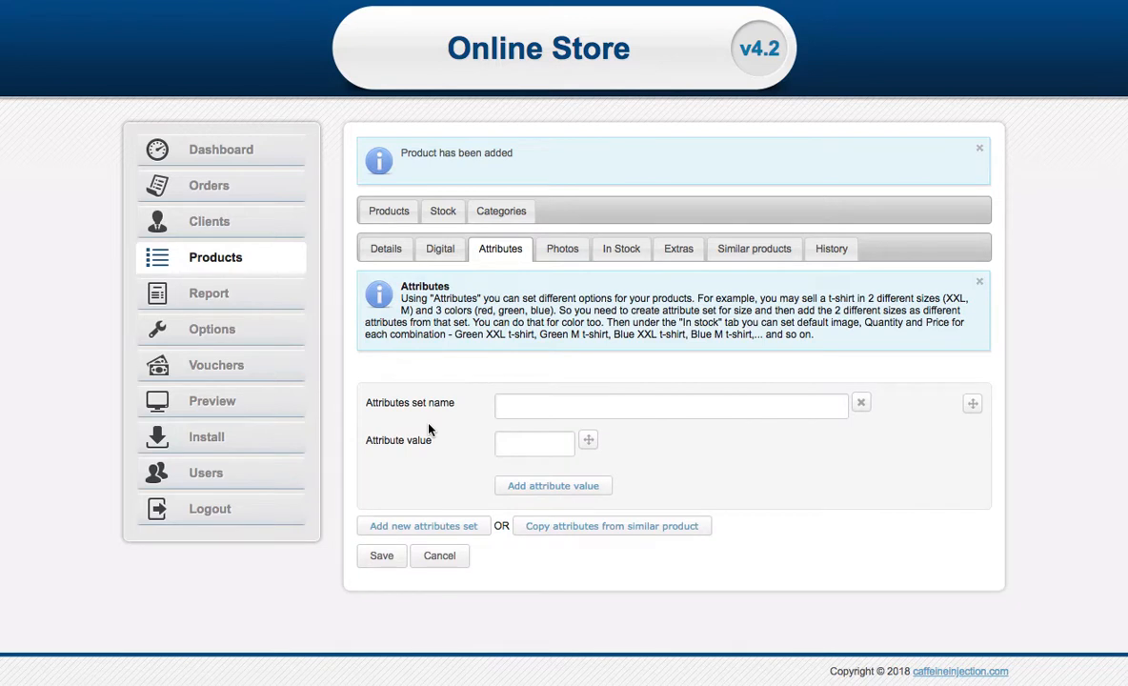
pyautogui.click(515, 408)
pyautogui.write('Size')
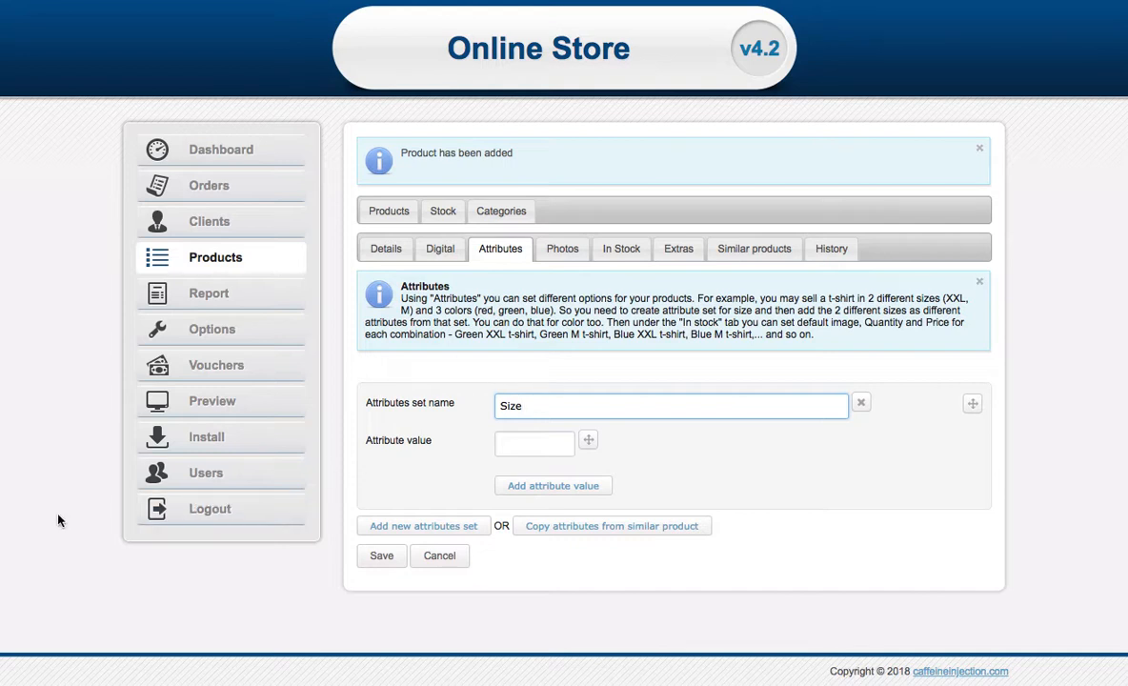
# Enter small, med and large as the attribute values of the Size set and add another empty value
pyautogui.click(522, 444)
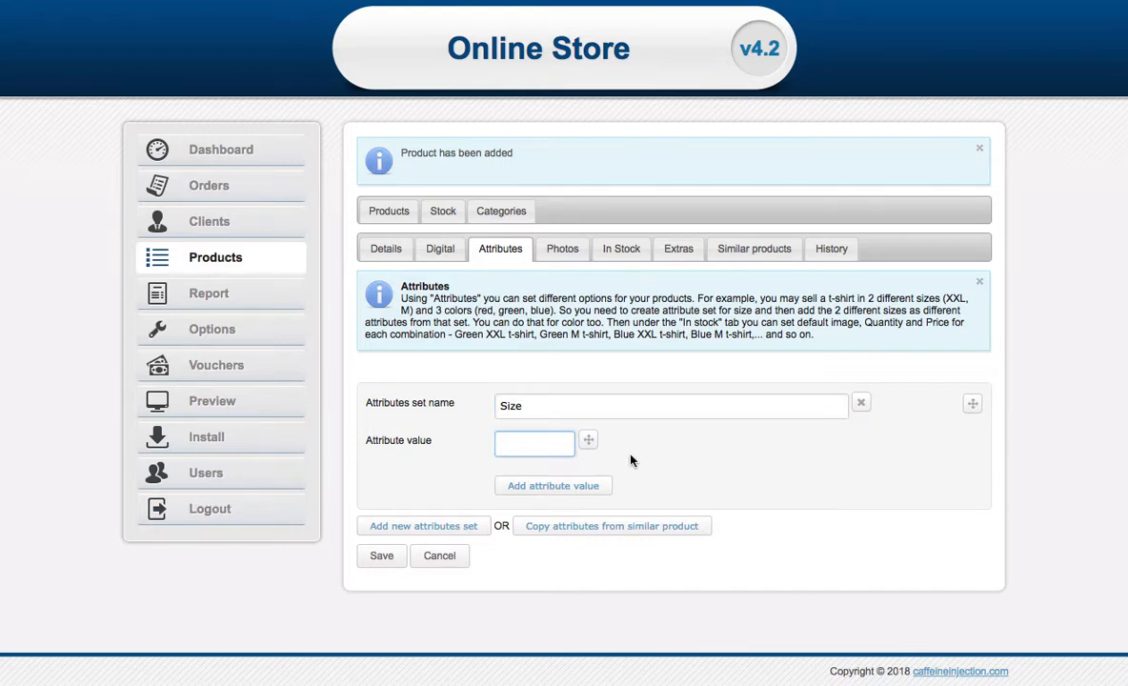
pyautogui.write('small')
pyautogui.click(600, 488)
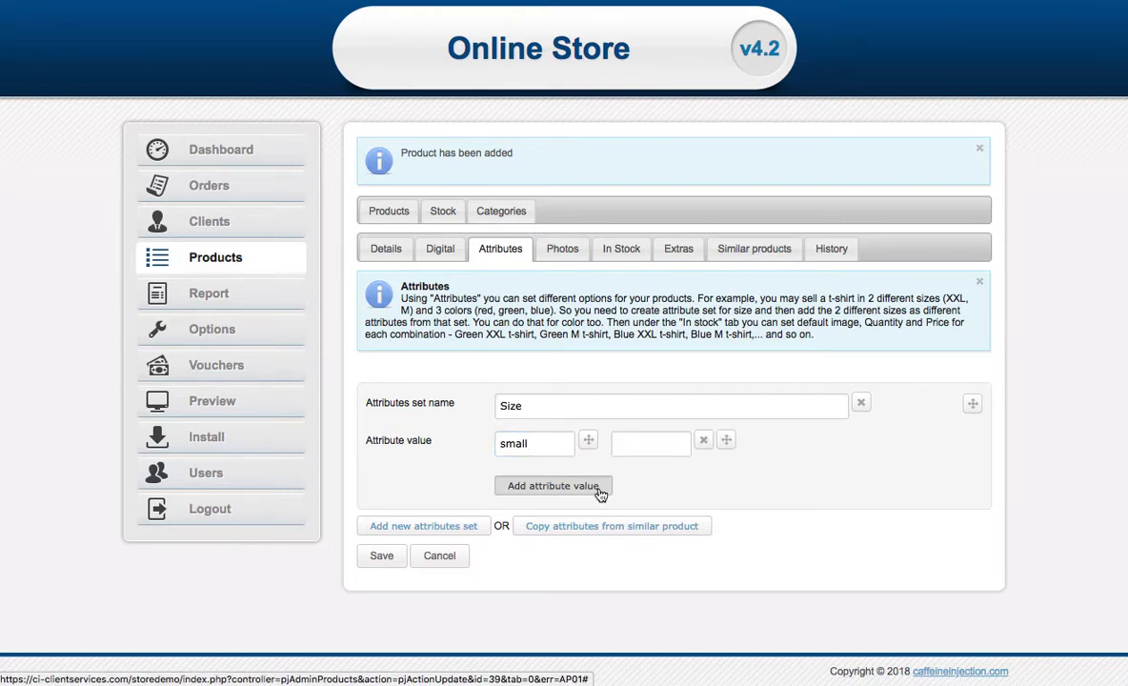
pyautogui.click(629, 447)
pyautogui.write('med')
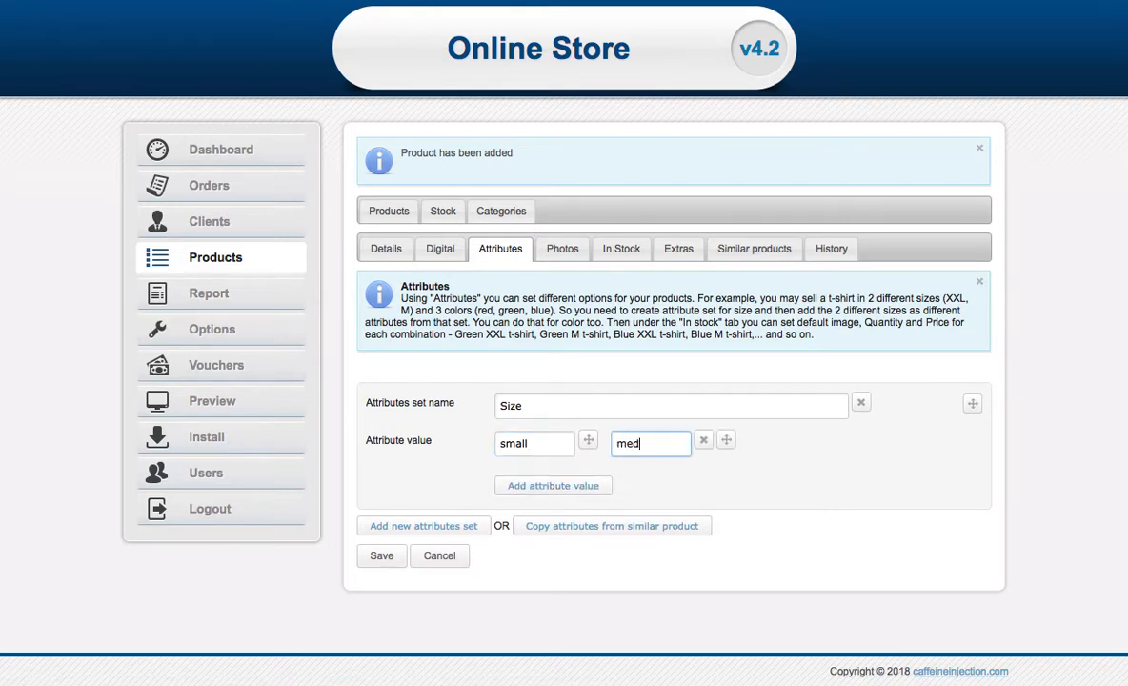
pyautogui.click(591, 486)
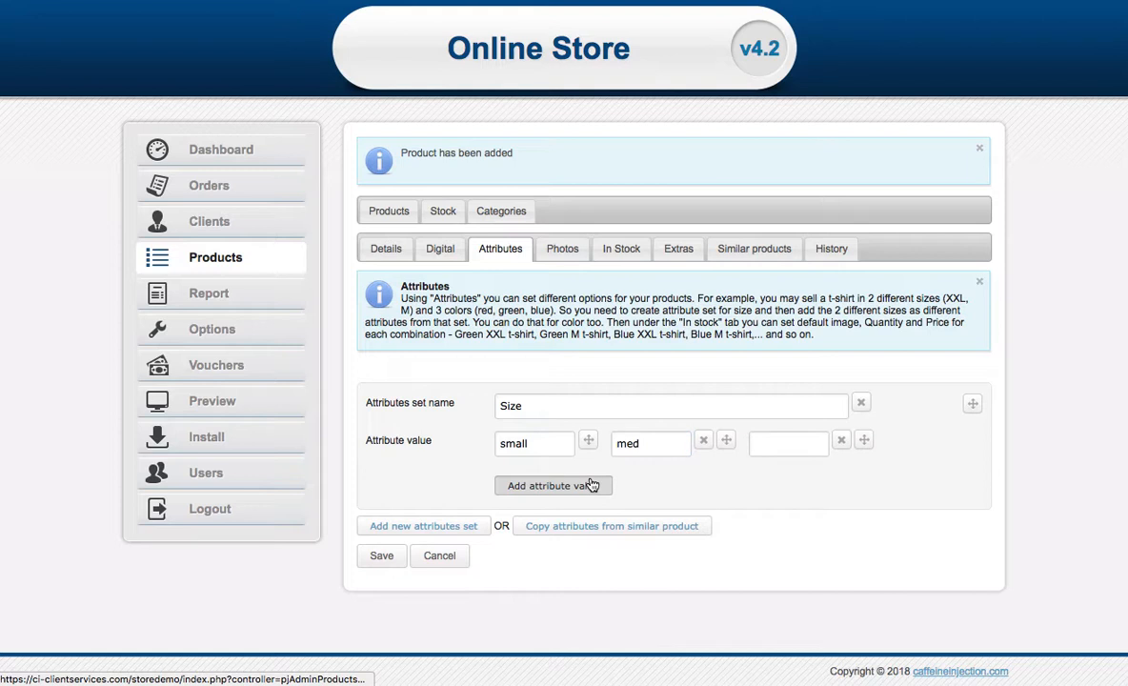
pyautogui.click(770, 444)
pyautogui.write('large')
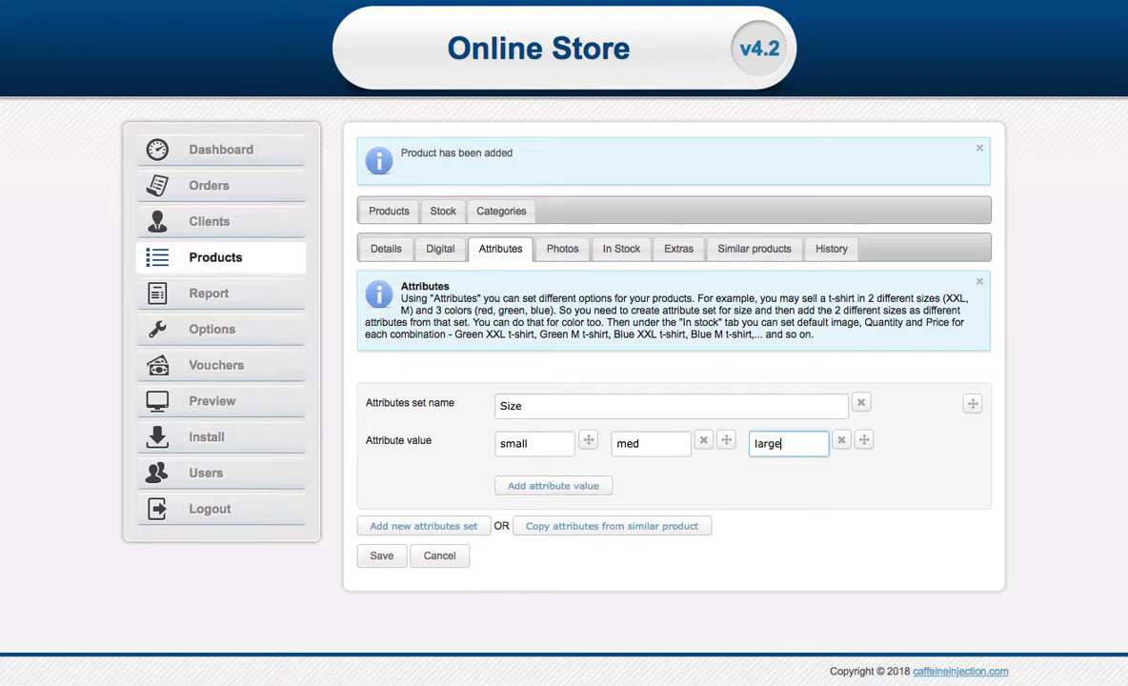
pyautogui.click(576, 485)
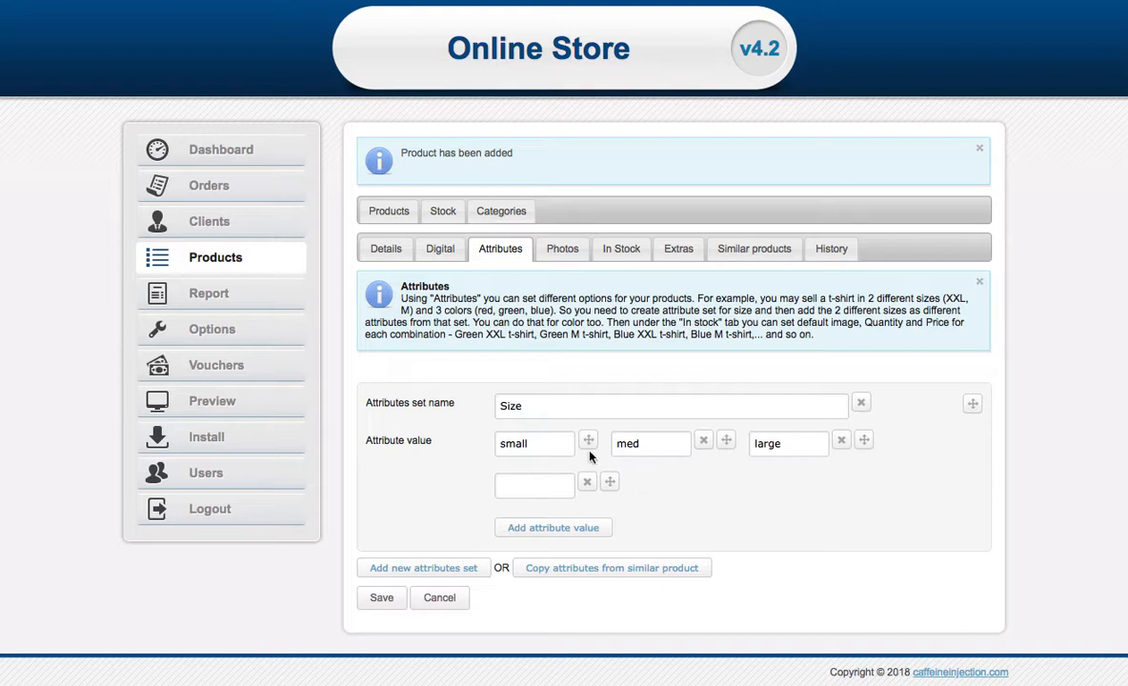
# Remove the added attribute values and delete the whole Size attributes set from the Chinos product
pyautogui.click(842, 440)
pyautogui.click(703, 440)
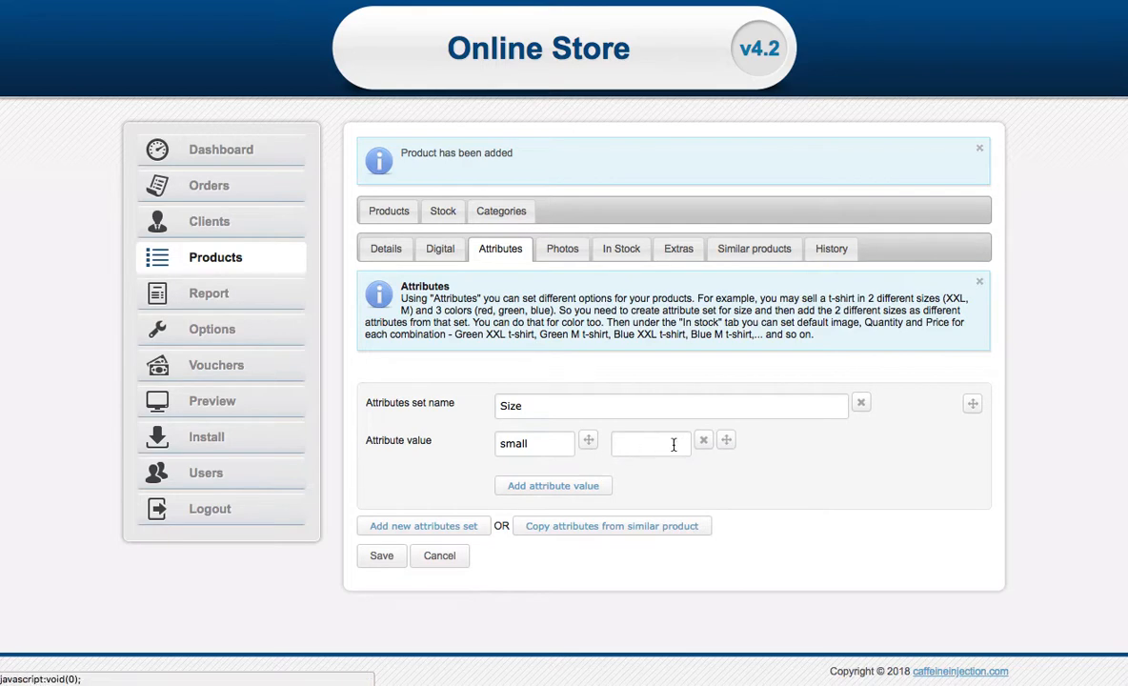
pyautogui.click(703, 440)
pyautogui.click(860, 406)
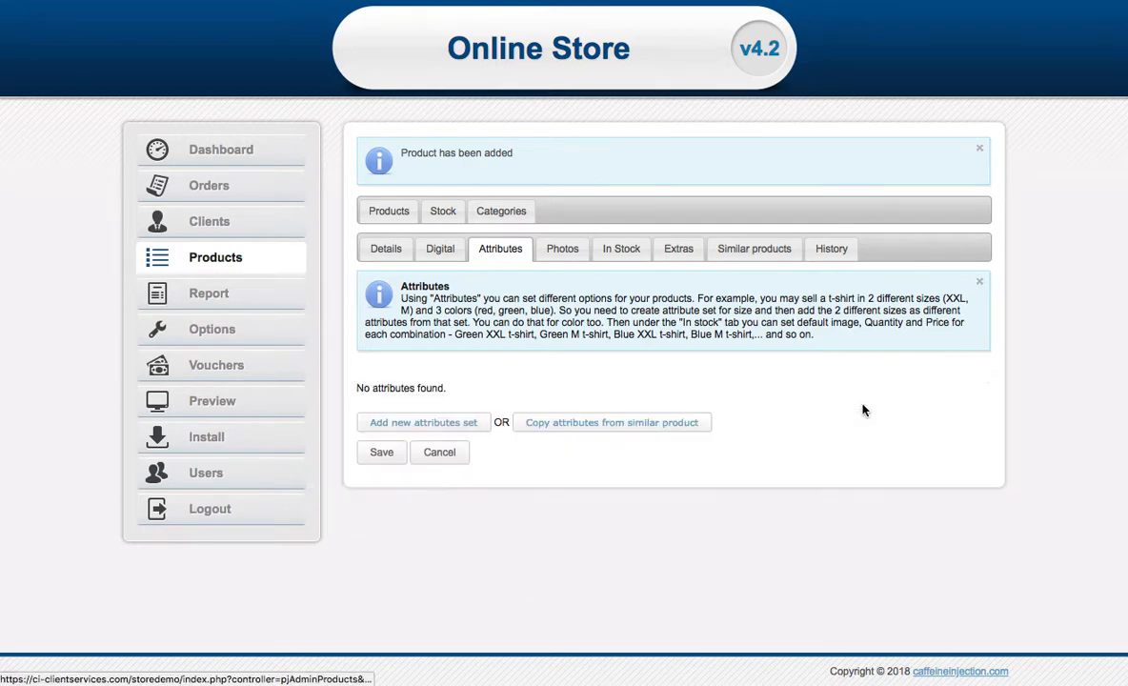
# Copy the attributes from the similar product Black Jeans to the Chinos product and save
pyautogui.click(620, 427)
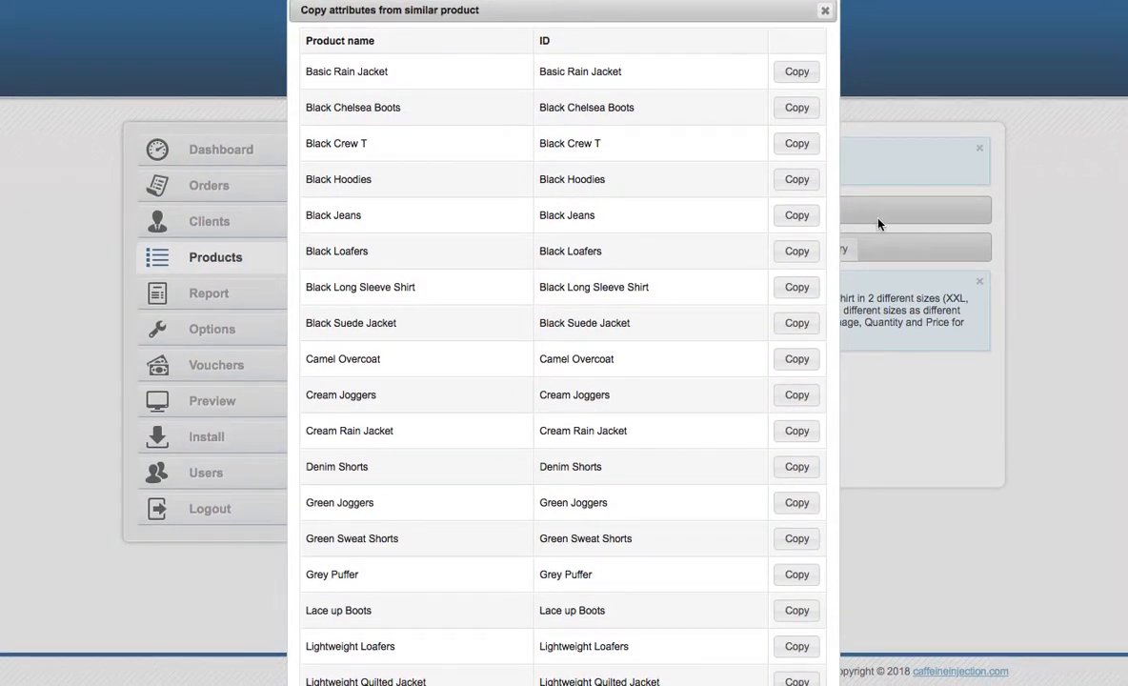
pyautogui.click(803, 219)
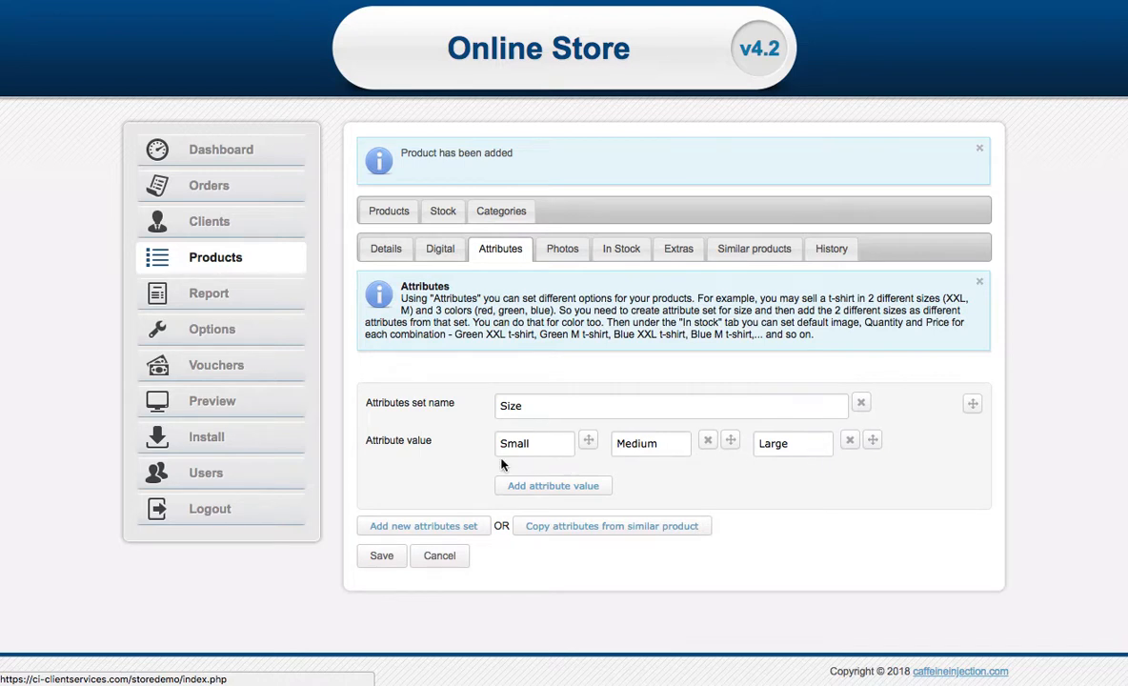
pyautogui.click(382, 556)
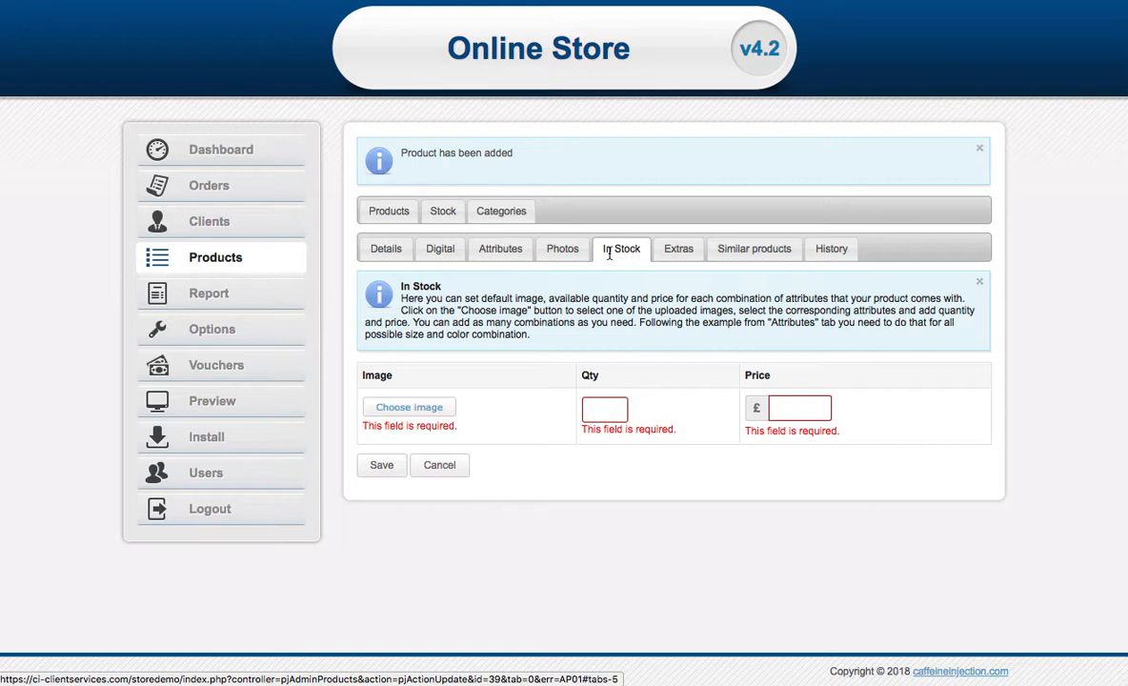
# Upload the black chinos image to the product's photos
pyautogui.click(550, 252)
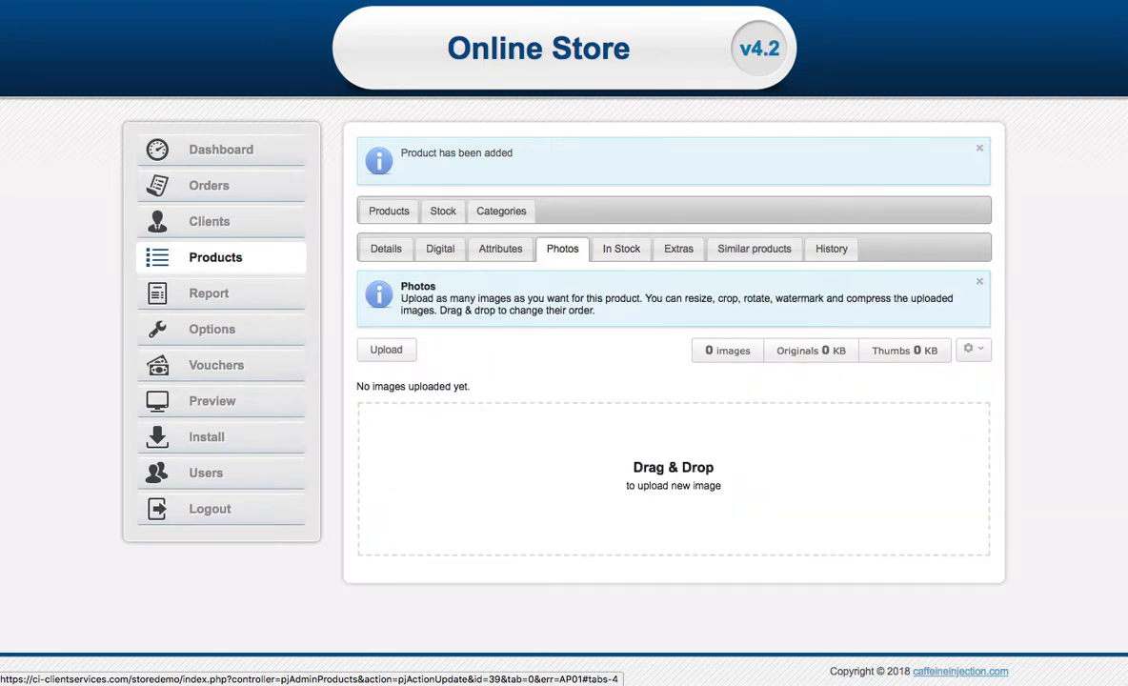
pyautogui.moveTo(1127, 448); pyautogui.dragTo(523, 483)
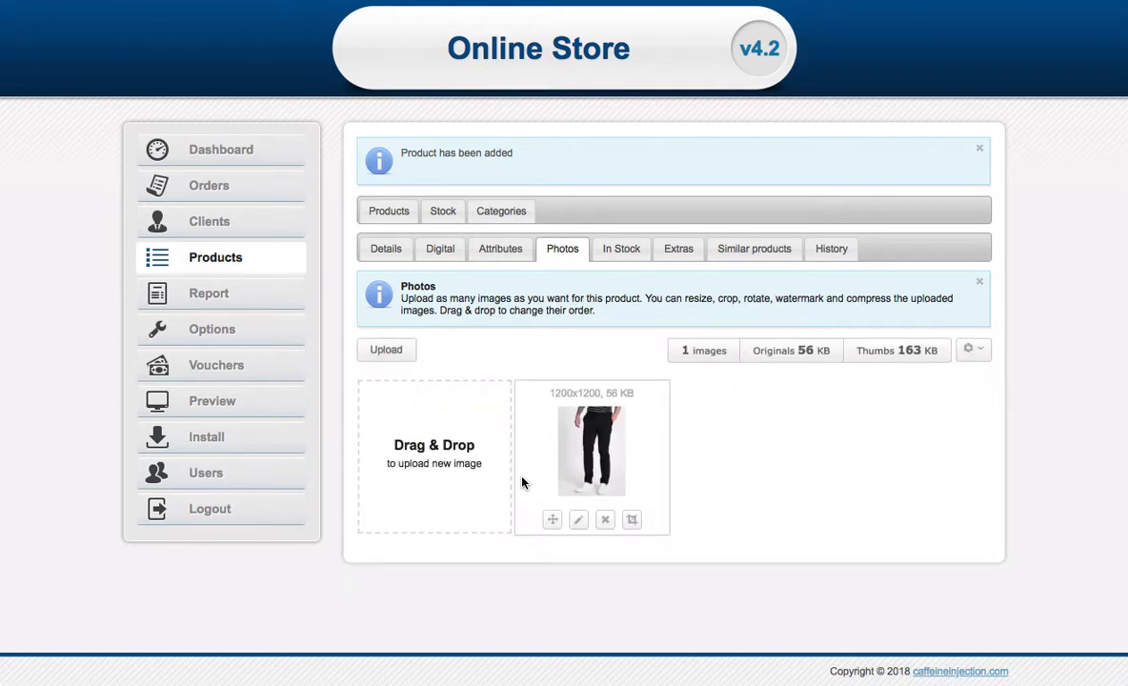
# Fill in the first stock combination with the chinos image, size Small, quantity 5 and price £40
pyautogui.click(622, 252)
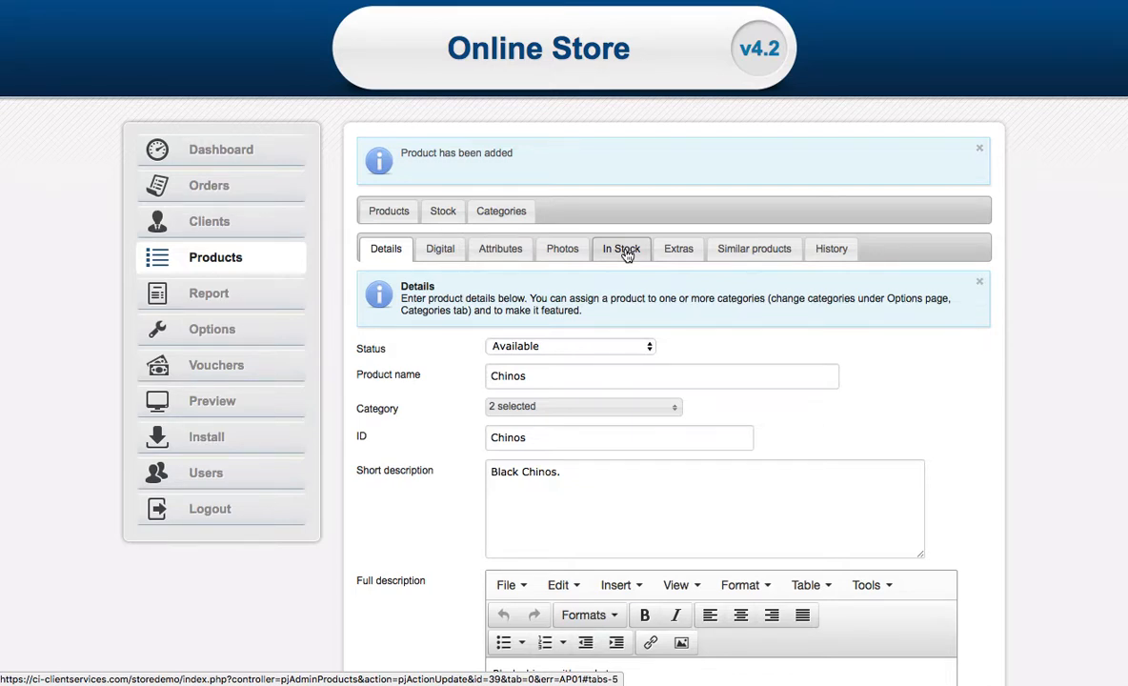
pyautogui.click(624, 250)
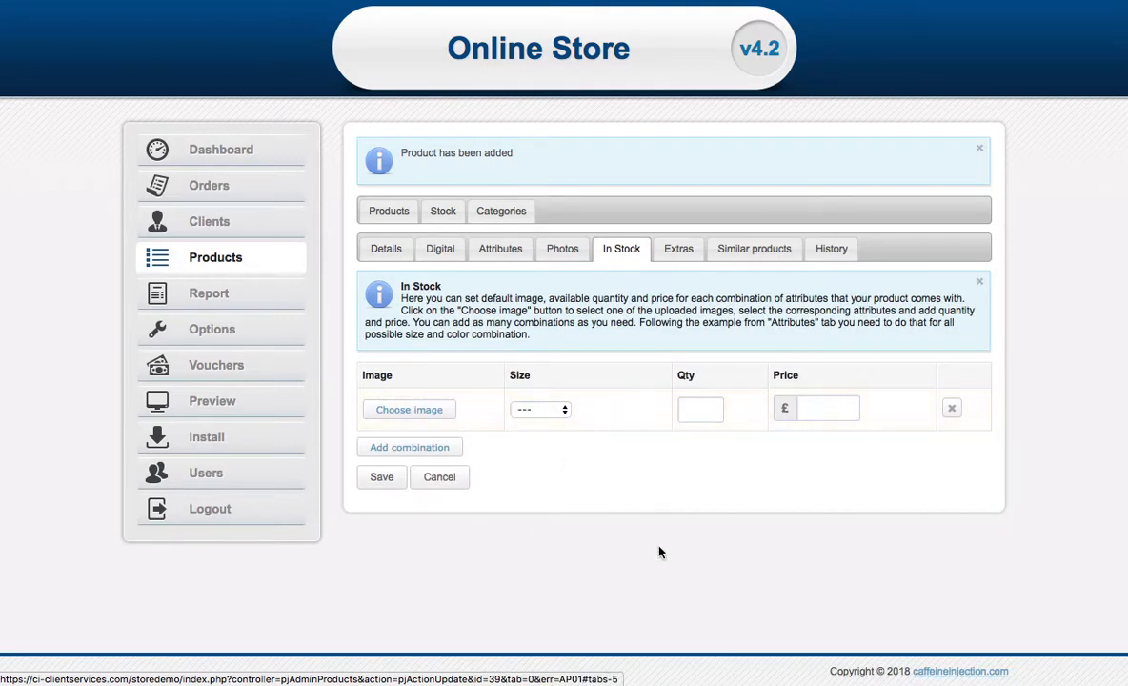
pyautogui.click(430, 420)
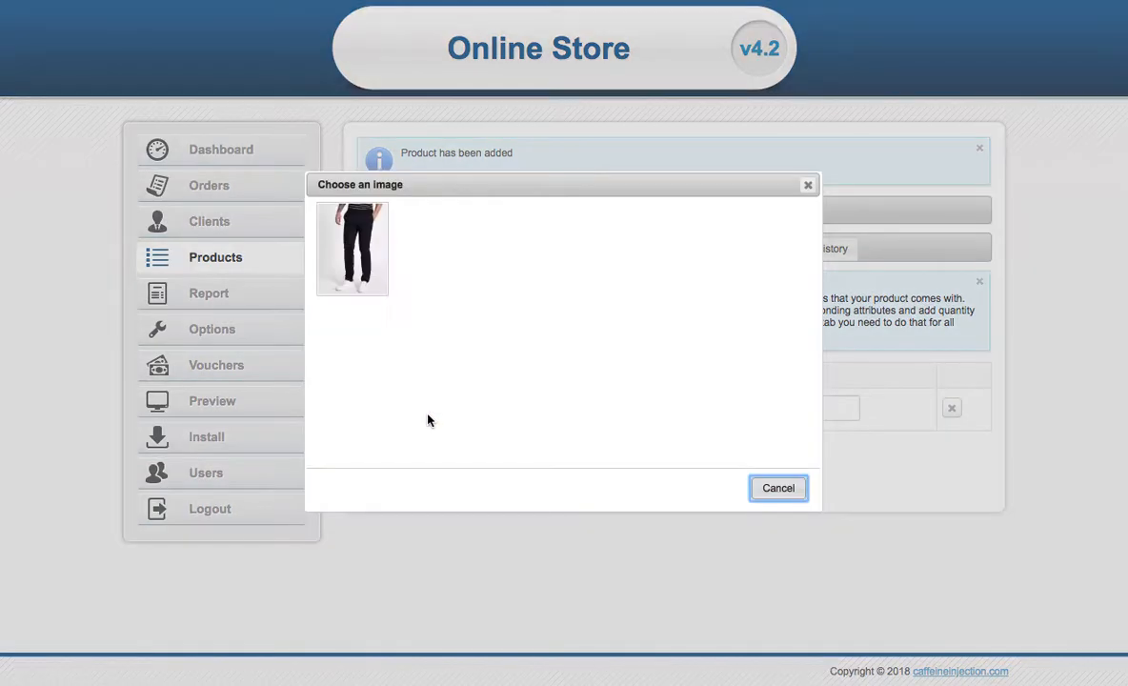
pyautogui.click(372, 268)
pyautogui.click(540, 443)
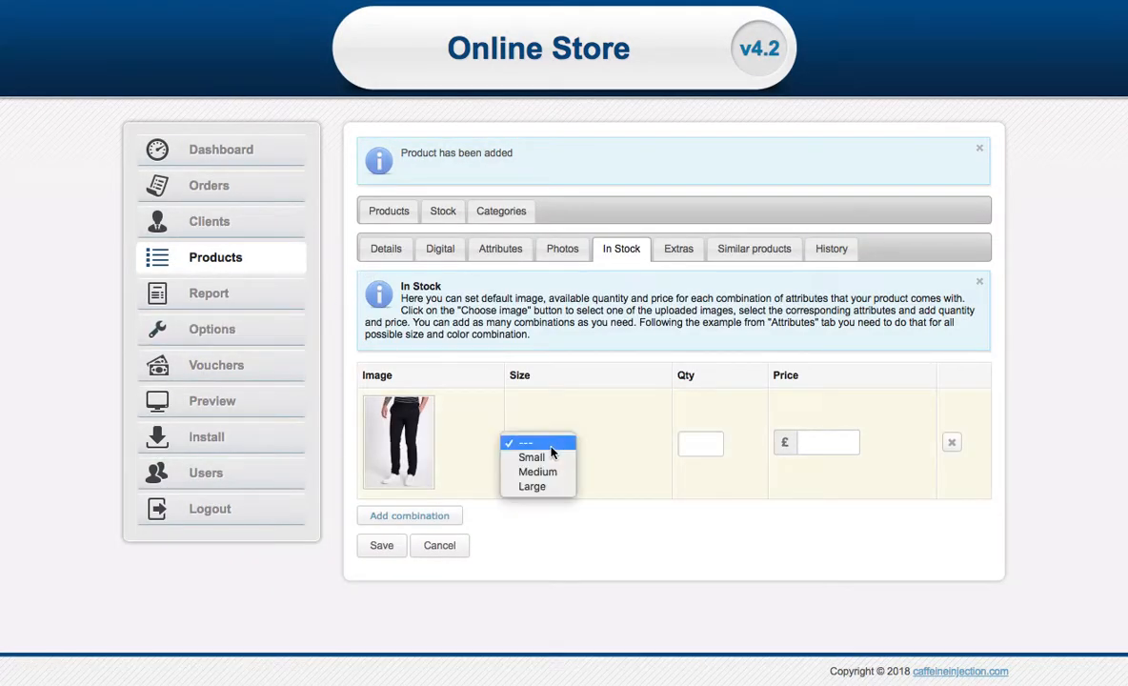
pyautogui.click(531, 458)
pyautogui.click(694, 442)
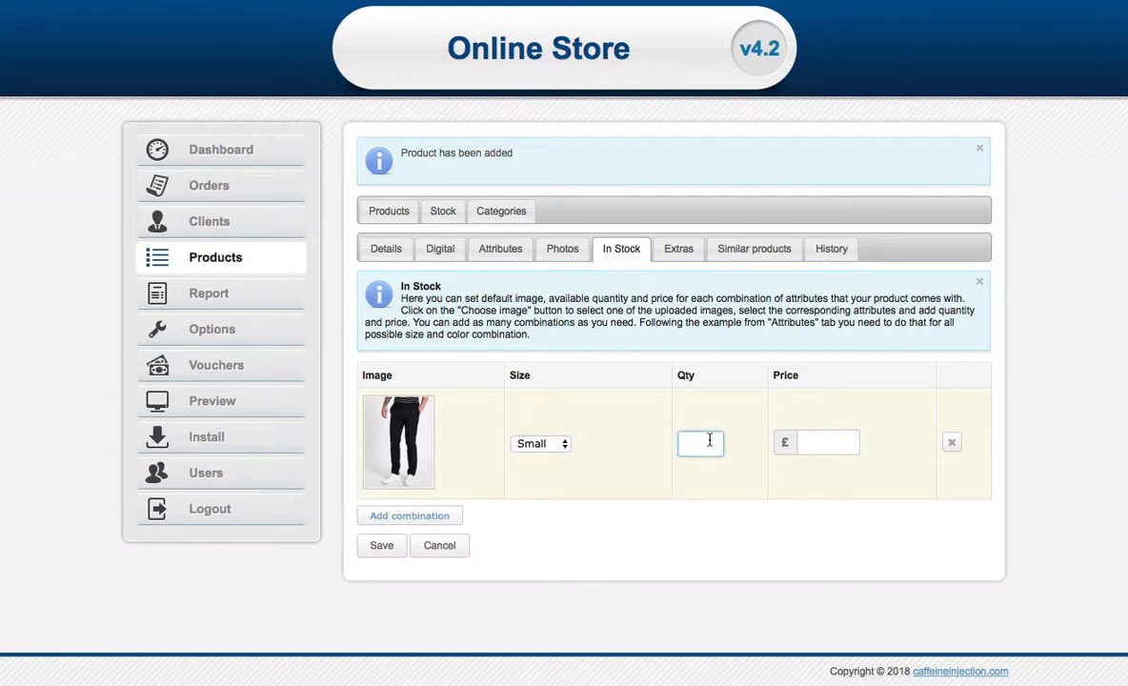
pyautogui.write('5')
pyautogui.click(808, 443)
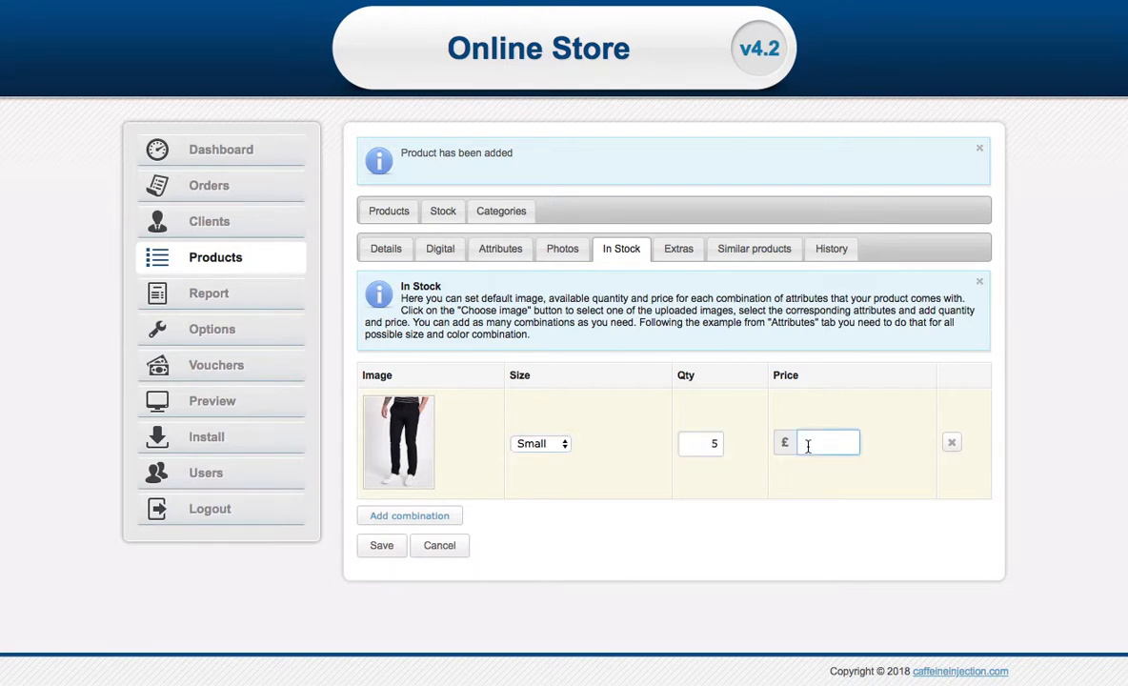
pyautogui.write('40')
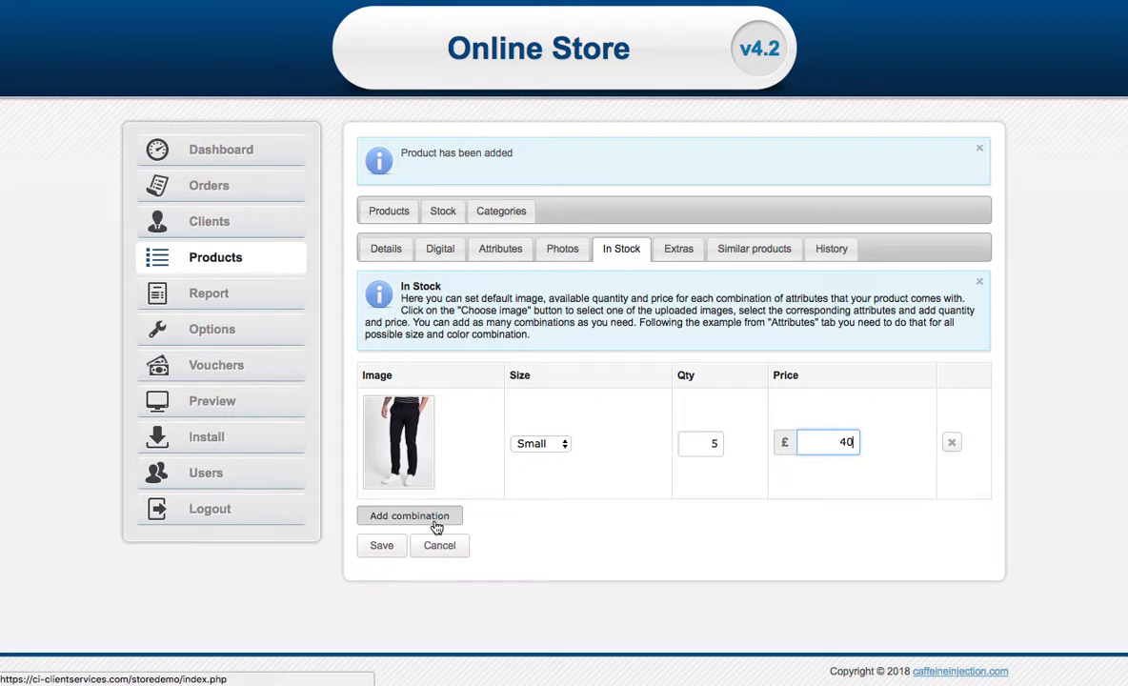
# Add a second stock combination with size Medium, quantity 5 and price £40
pyautogui.click(405, 516)
pyautogui.click(546, 557)
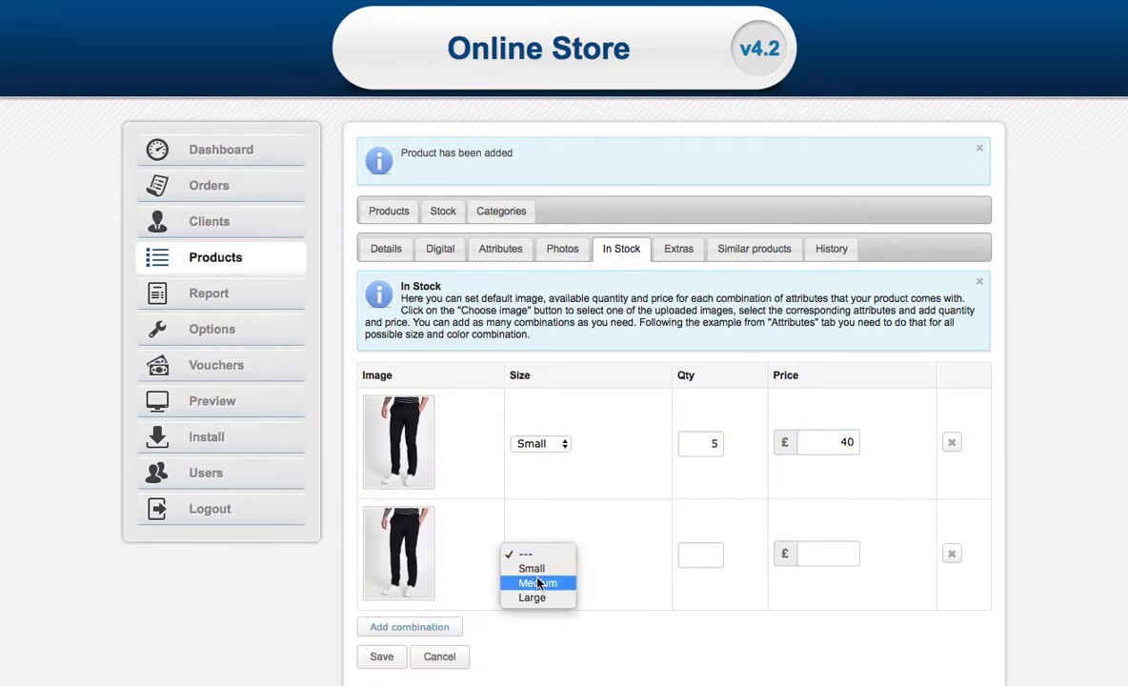
pyautogui.click(538, 583)
pyautogui.click(703, 553)
pyautogui.write('5')
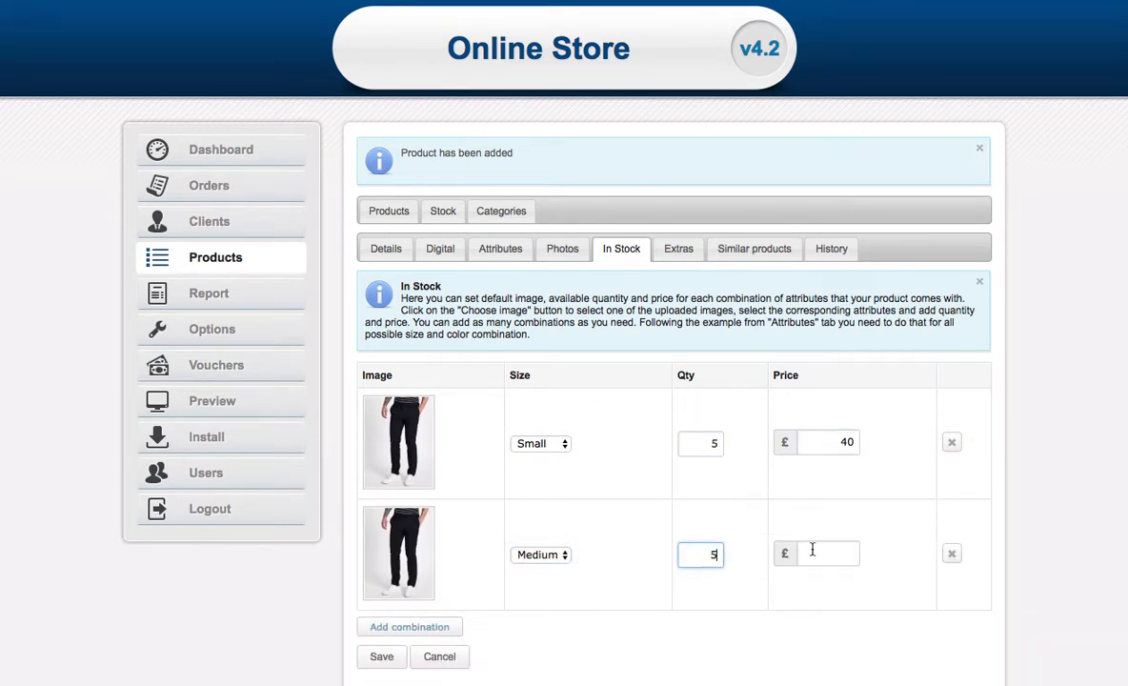
pyautogui.click(831, 552)
pyautogui.write('40')
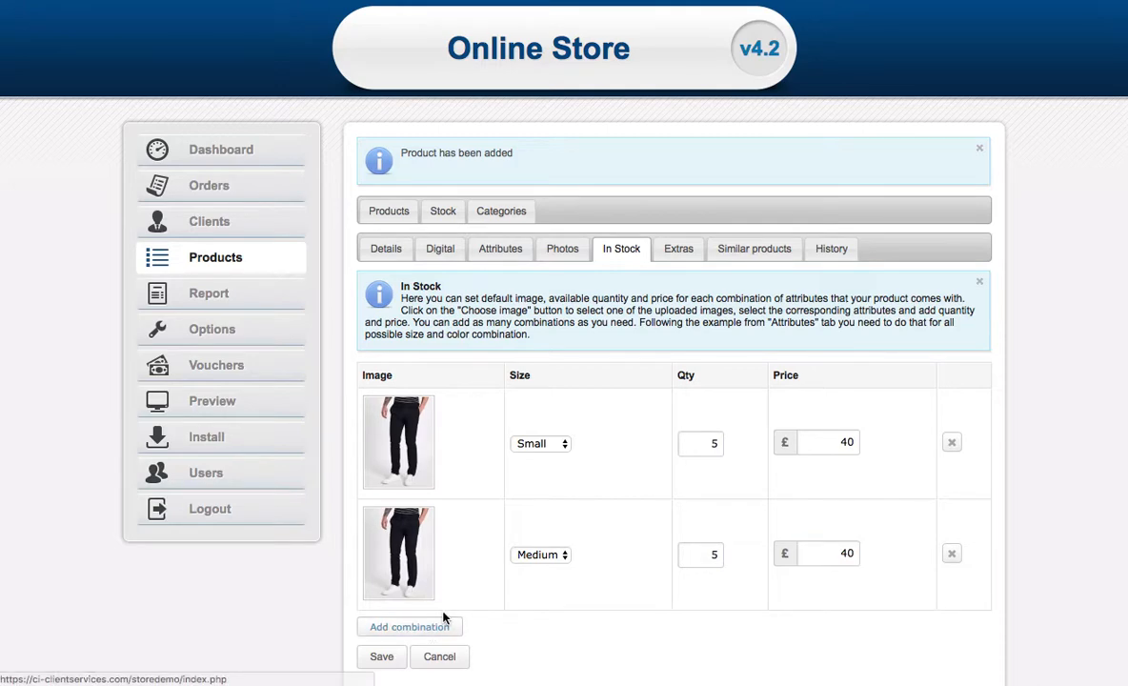
# Add a third stock combination with size Large, quantity 5 and price £40, and save the product
pyautogui.click(452, 620)
pyautogui.scroll(-3, 534, 572)
pyautogui.click(525, 491)
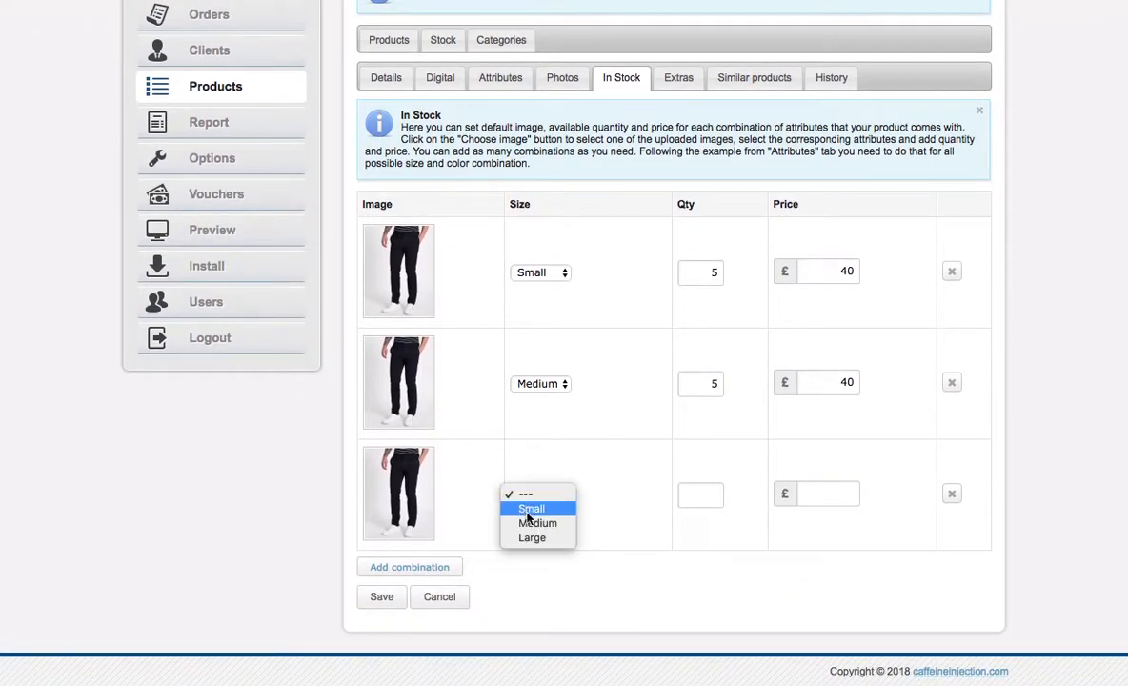
pyautogui.click(531, 537)
pyautogui.click(705, 493)
pyautogui.write('5')
pyautogui.click(796, 494)
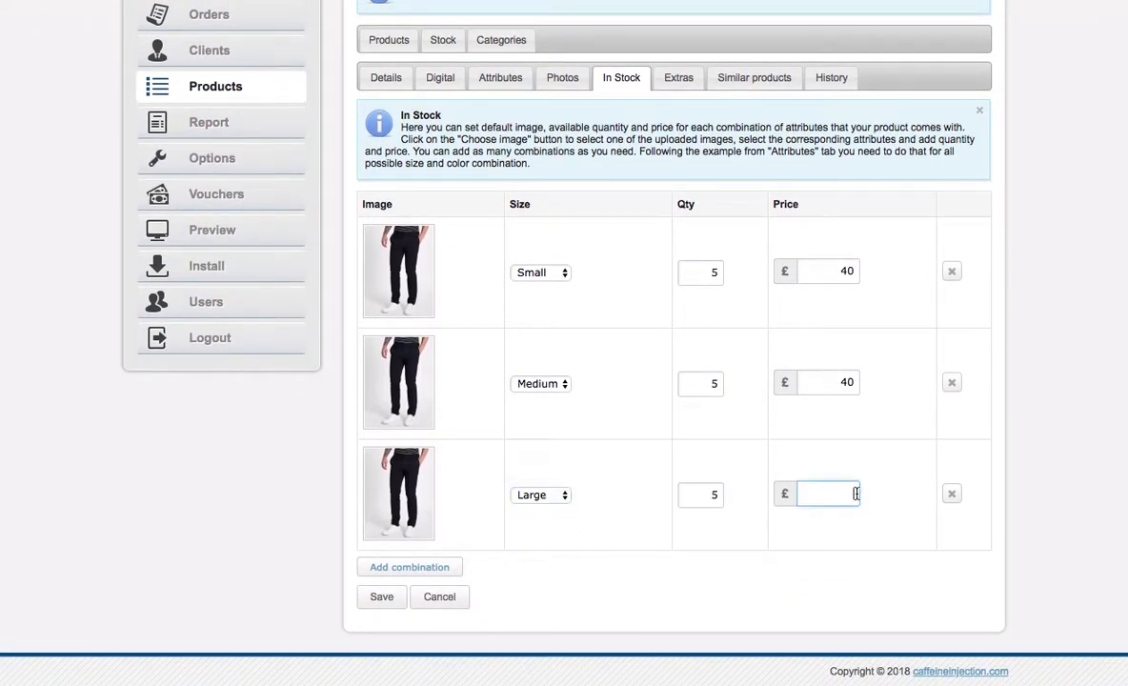
pyautogui.write('40')
pyautogui.click(377, 596)
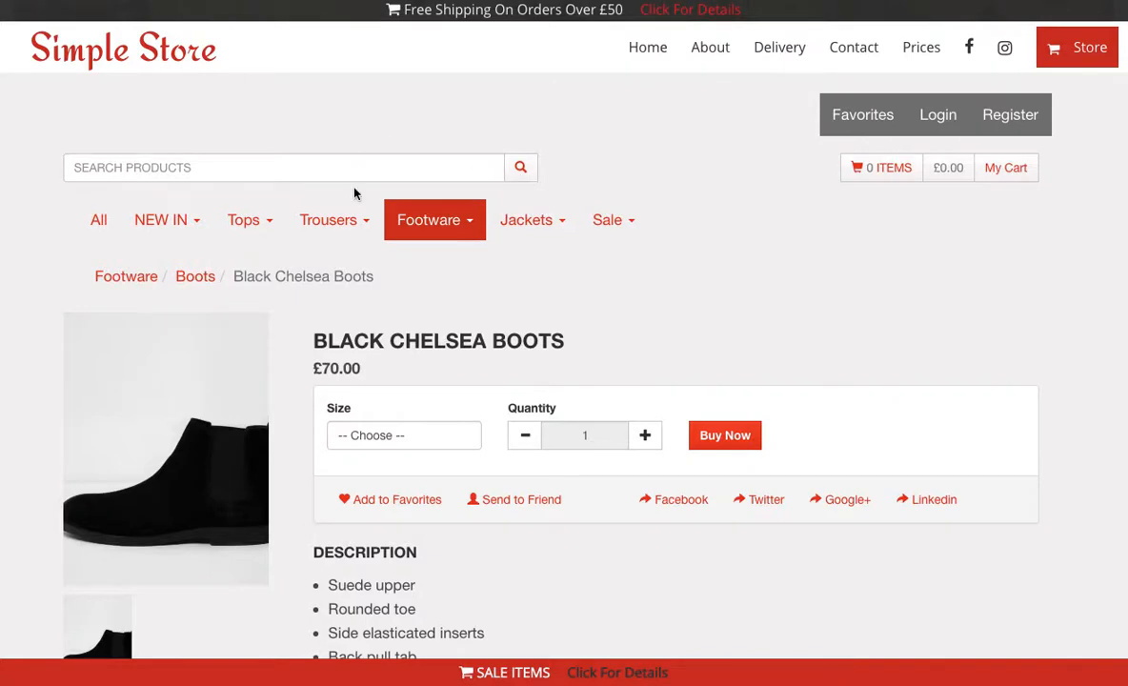
# Switch to the Simple Store website and open the Chinos product from the Trousers category
pyautogui.click(326, 217)
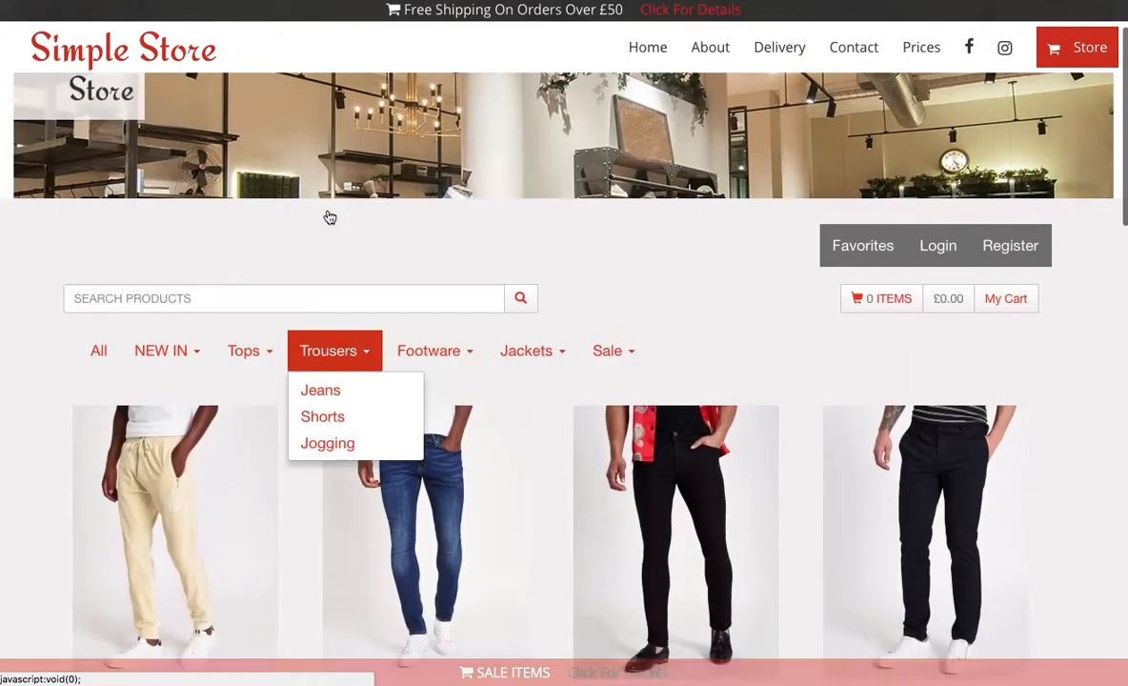
pyautogui.scroll(-3, 1077, 377)
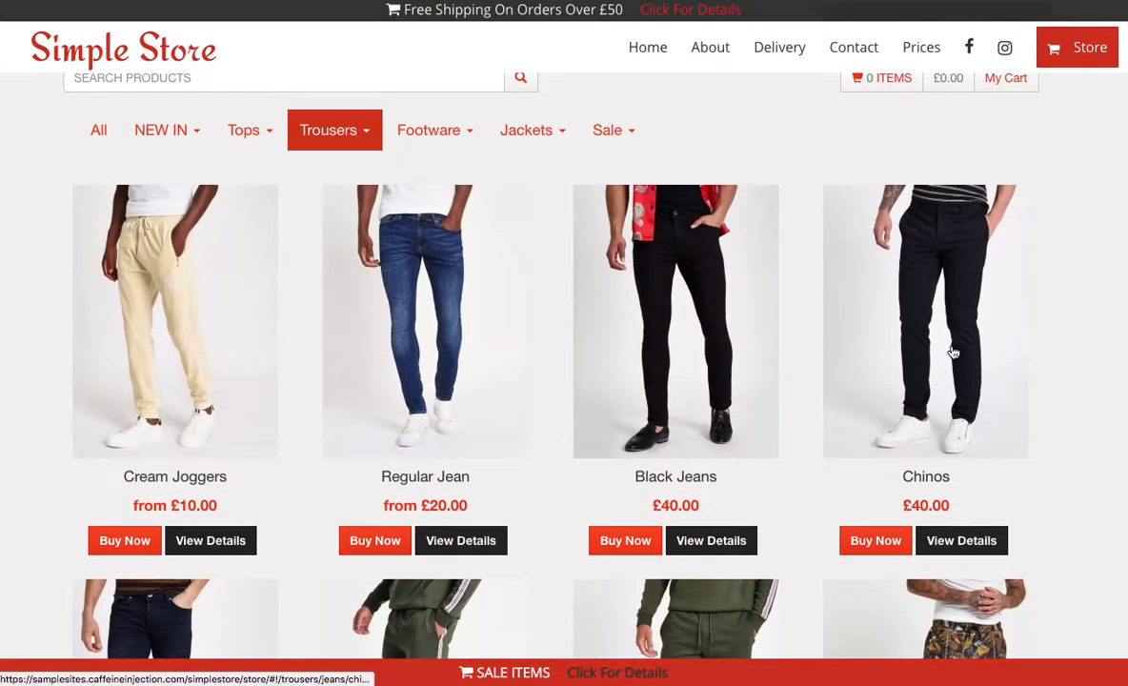
pyautogui.click(958, 401)
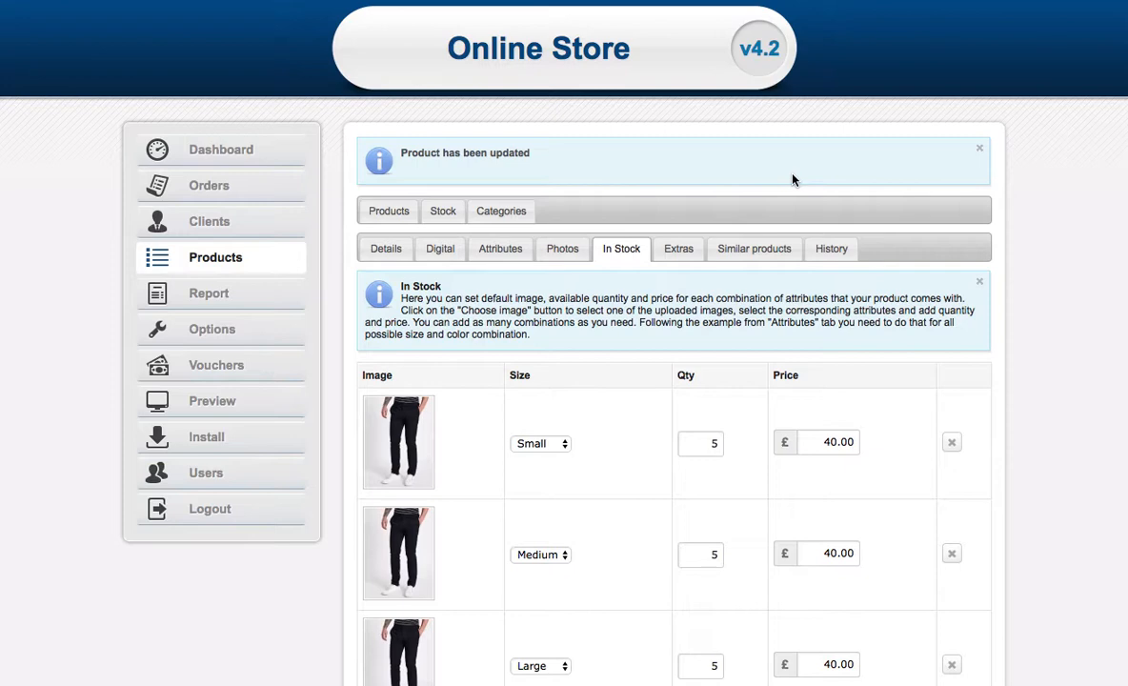
# Return to the store admin's product list and start a new product named Belt
pyautogui.scroll(-3, 708, 244)
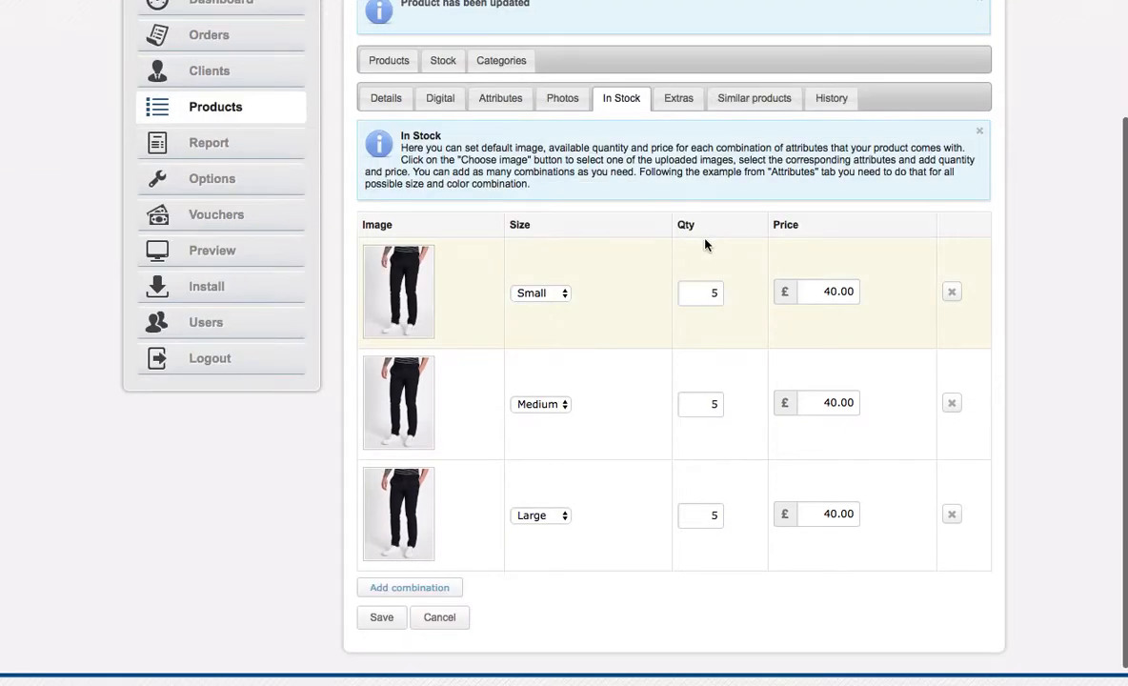
pyautogui.scroll(1, 707, 245)
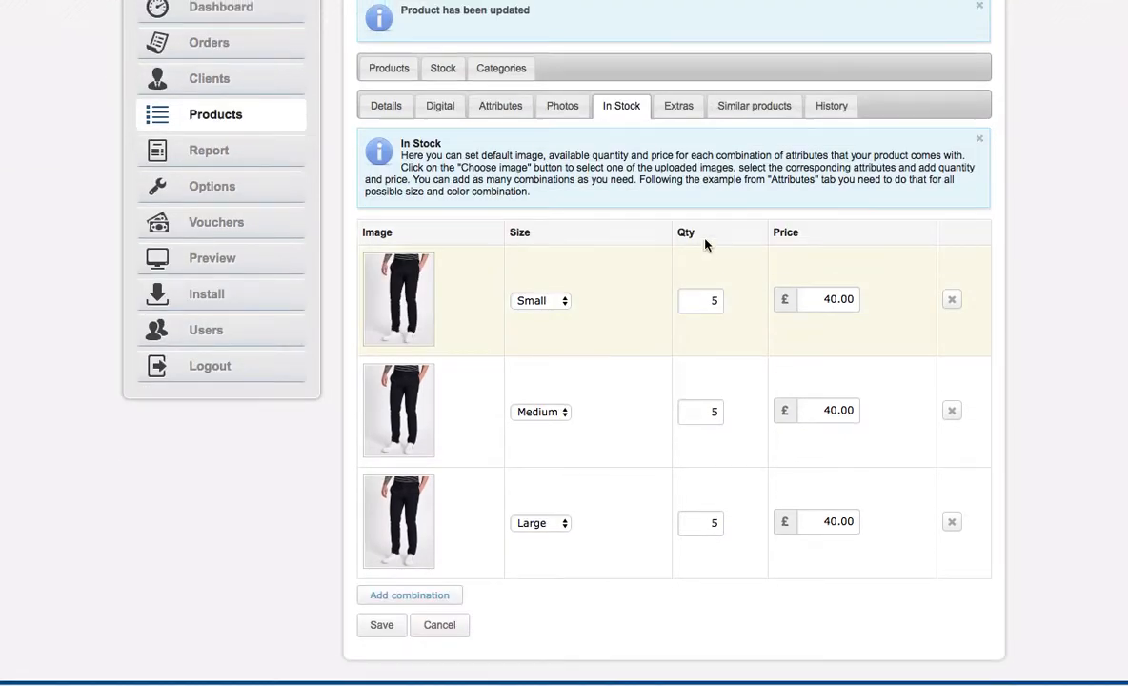
pyautogui.click(378, 111)
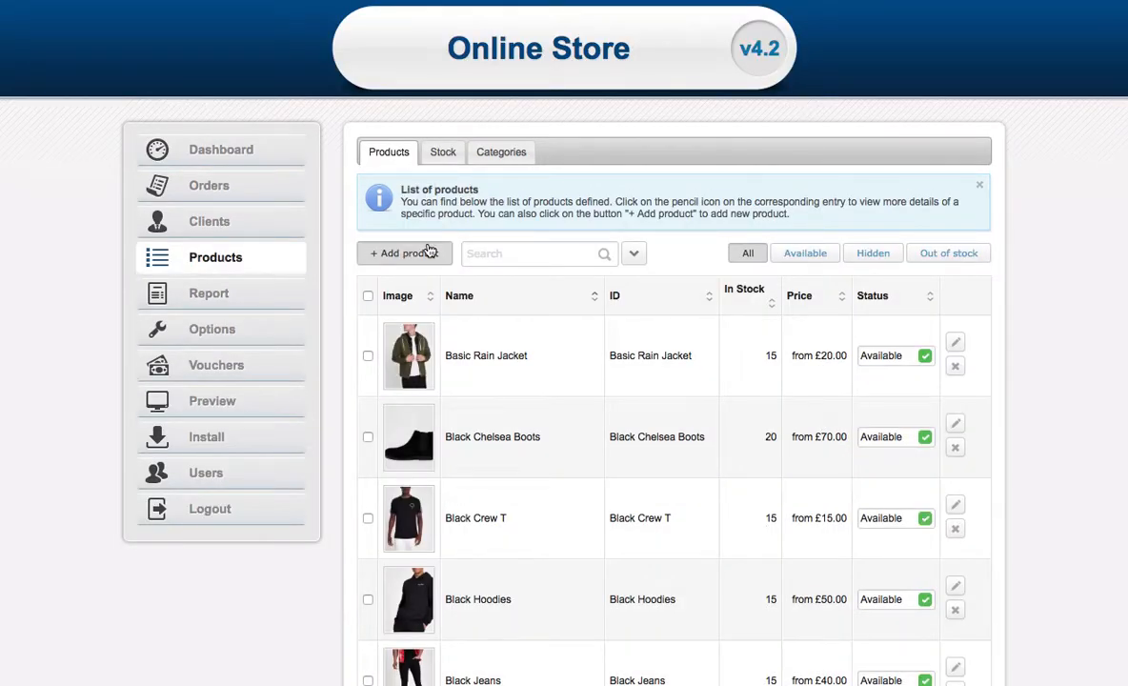
pyautogui.click(412, 252)
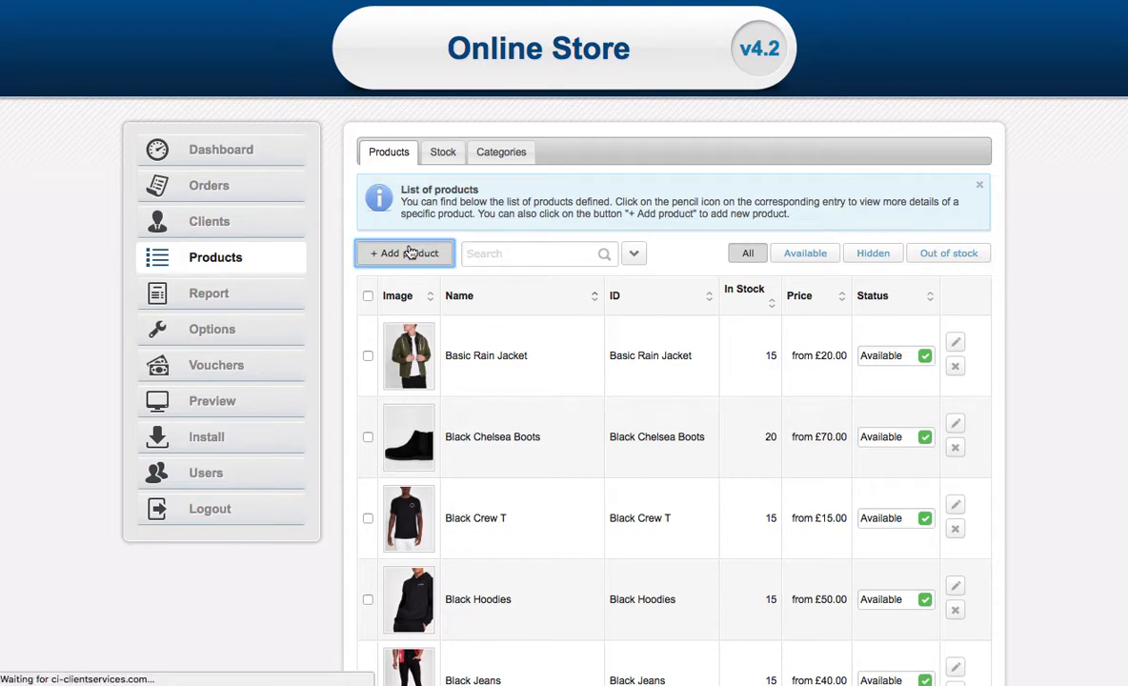
pyautogui.click(537, 281)
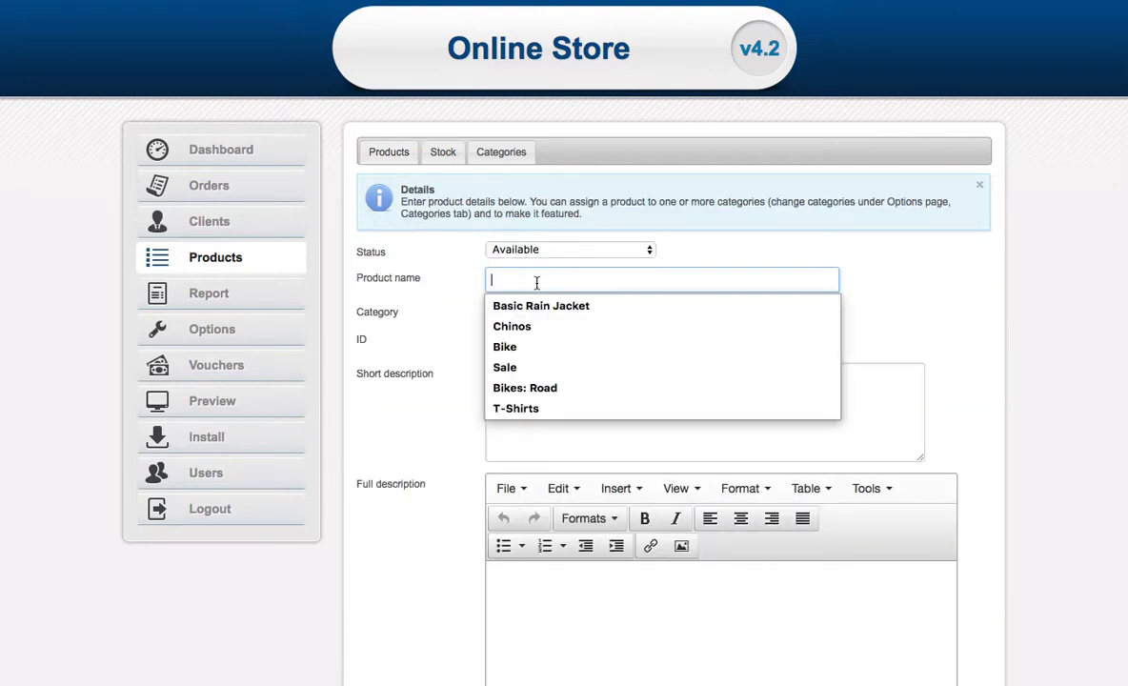
pyautogui.write('Belt')
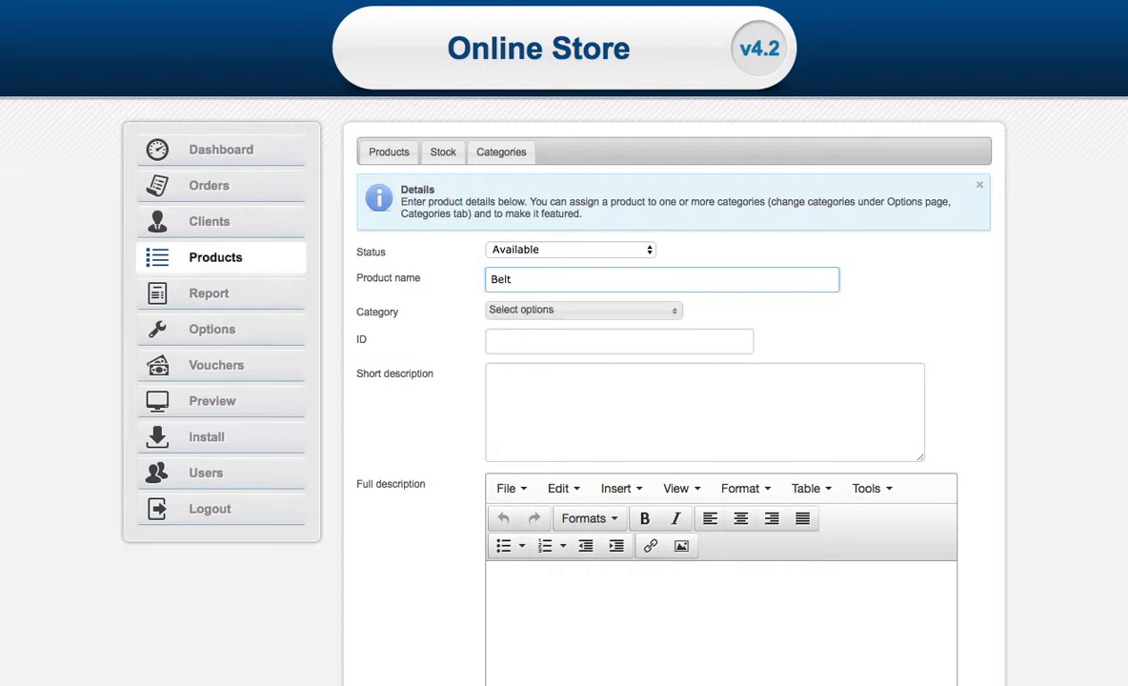
# Add and save a new product category named Accessories with no parent category
pyautogui.click(486, 153)
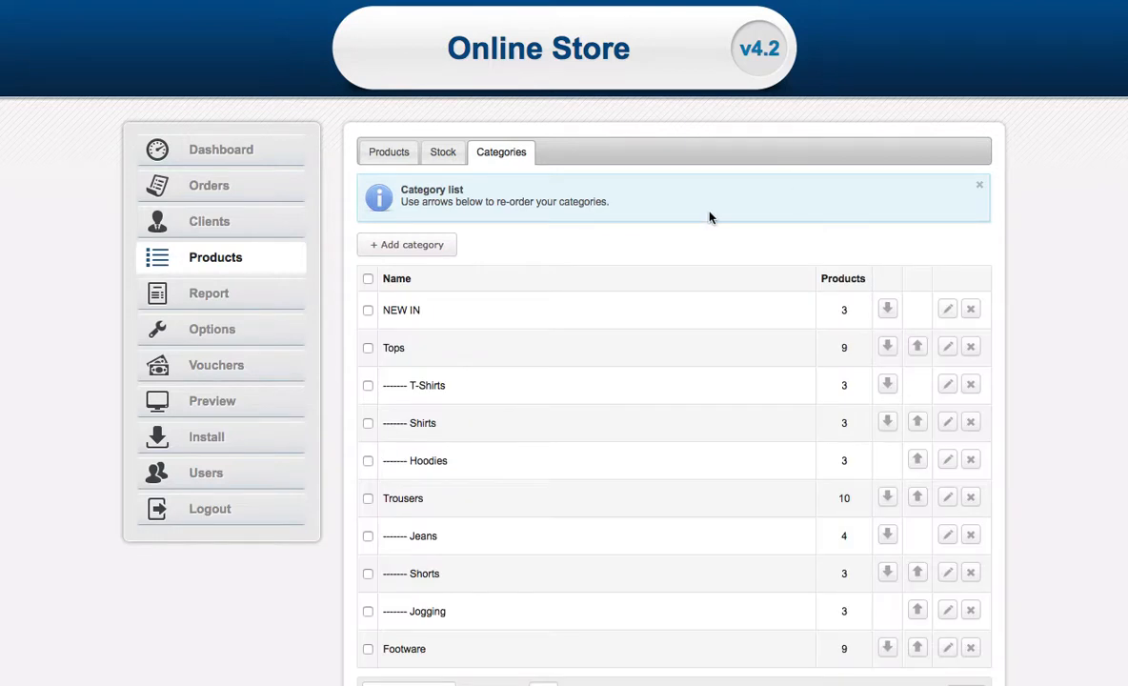
pyautogui.click(408, 245)
pyautogui.click(521, 245)
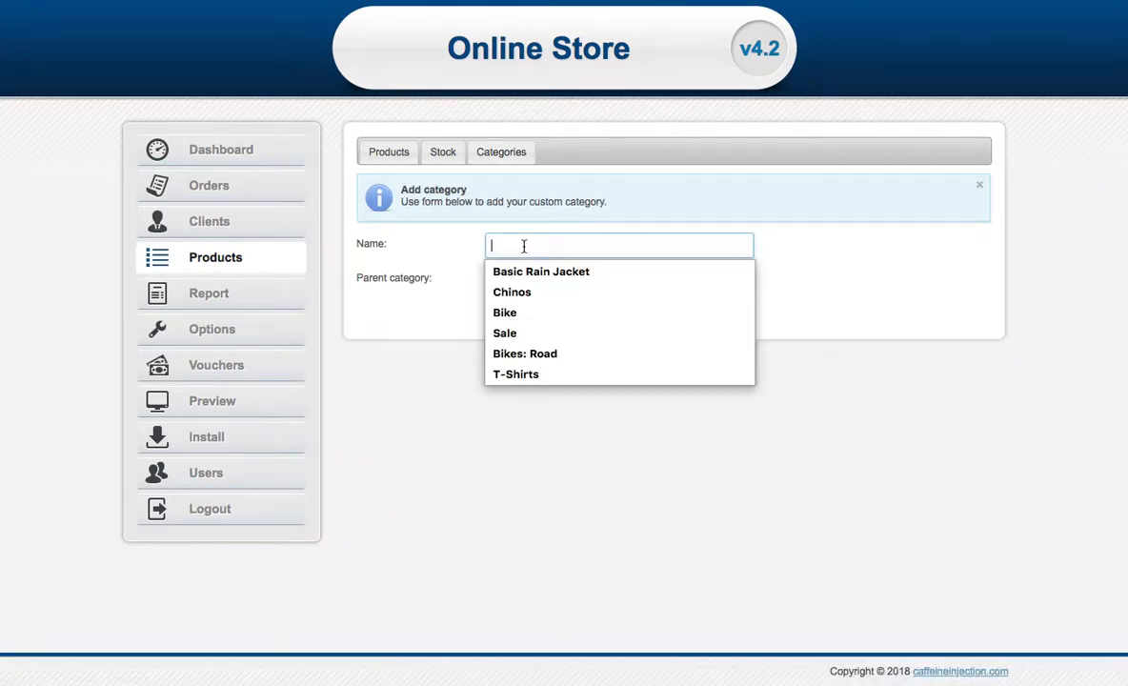
pyautogui.write('Acees')
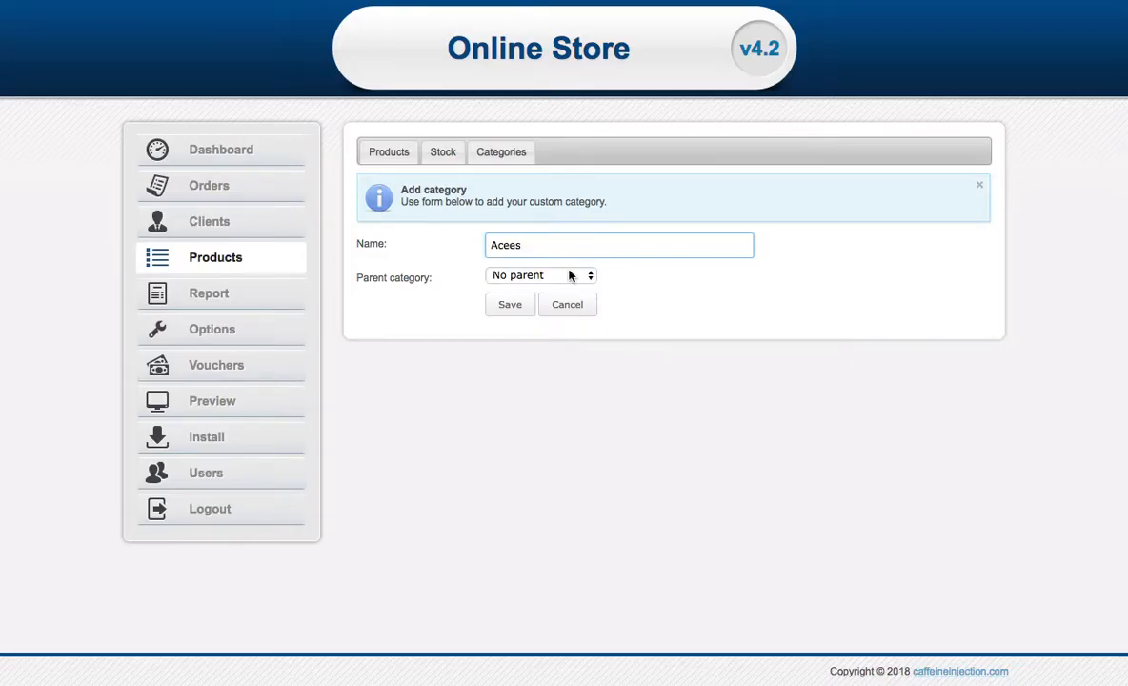
pyautogui.press('BackSpace')
pyautogui.press('BackSpace')
pyautogui.press('BackSpace')
pyautogui.write('cessories')
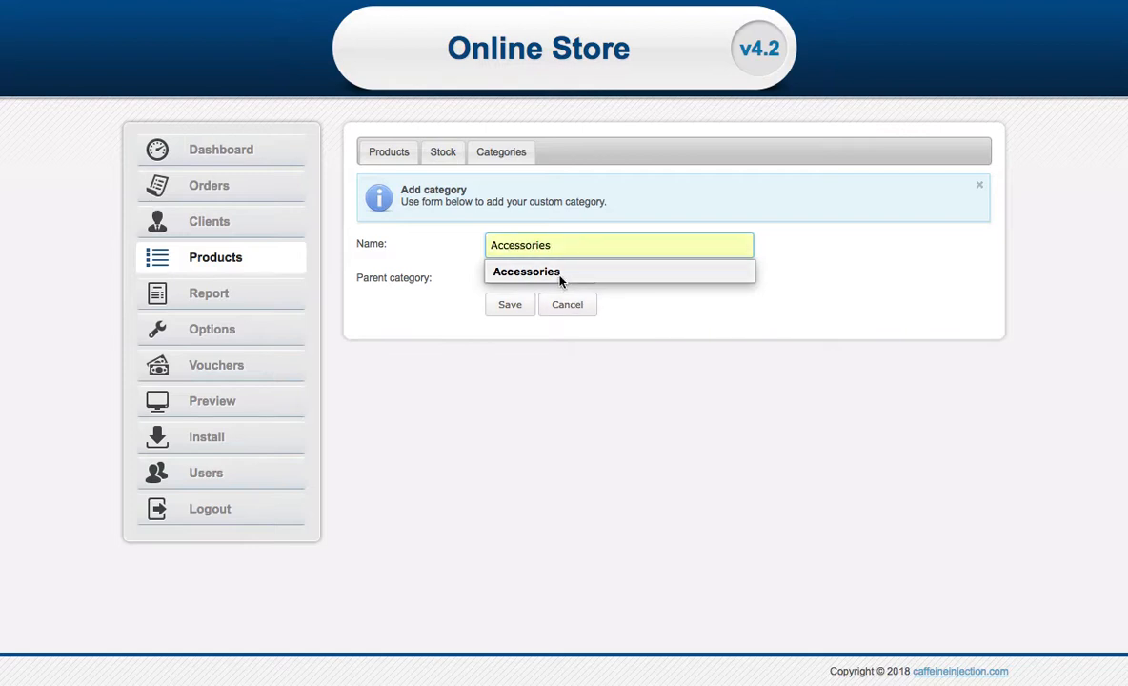
pyautogui.click(567, 275)
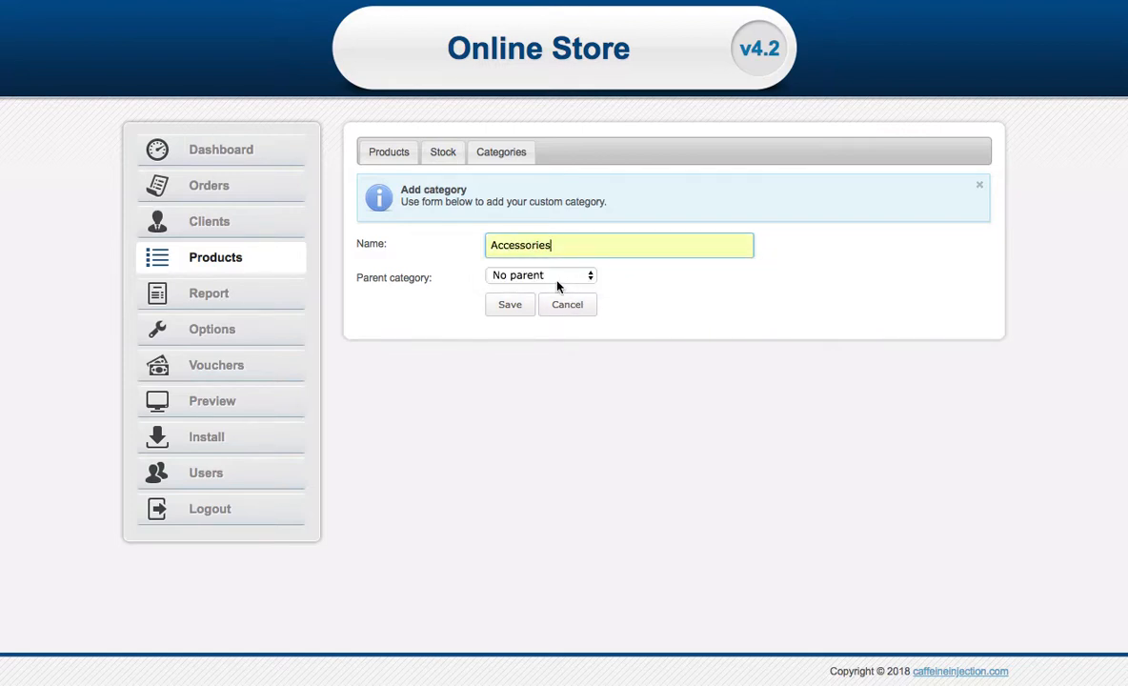
pyautogui.click(514, 304)
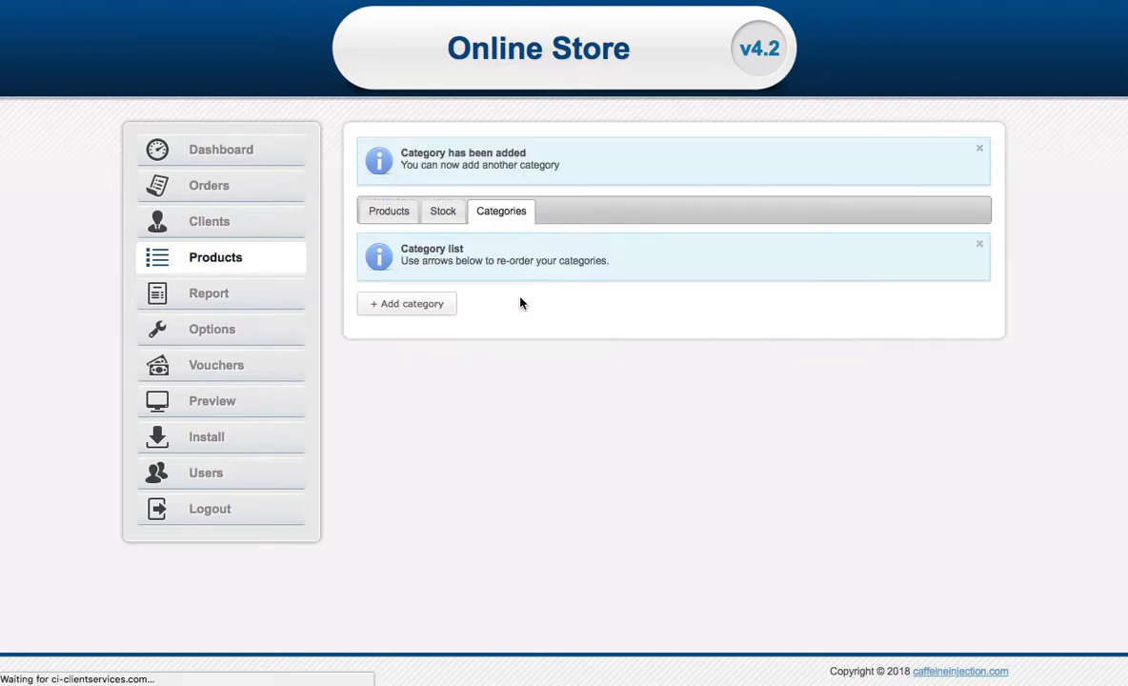
# Start a new product named Belt and assign it to the Accessories category
pyautogui.click(393, 217)
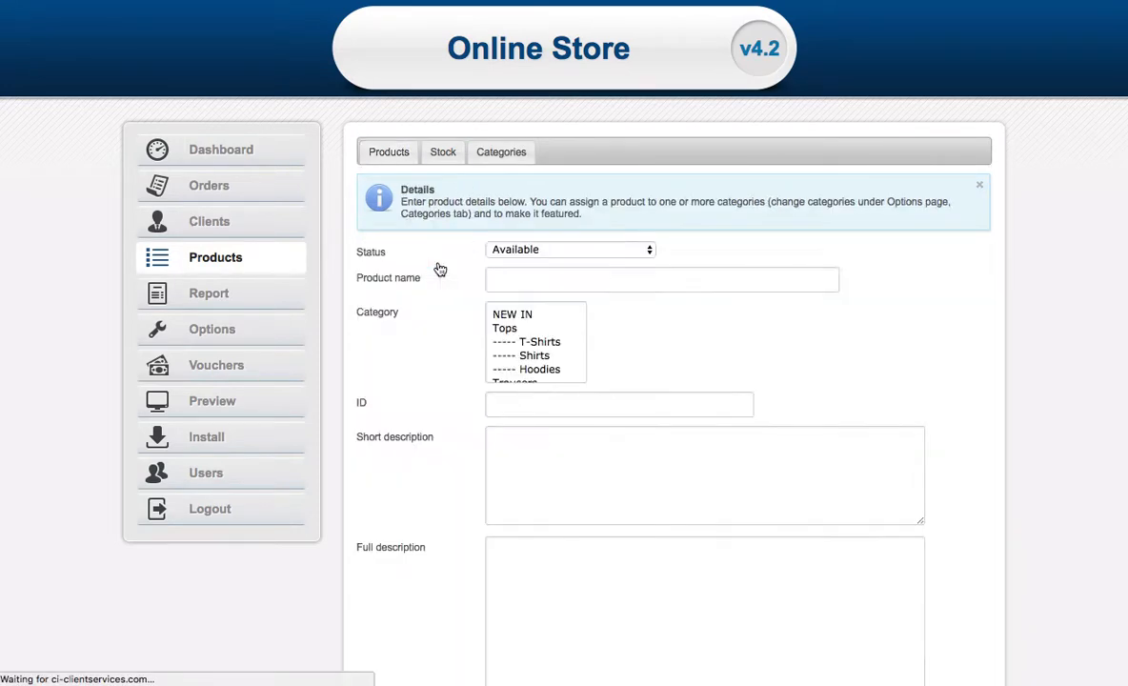
pyautogui.click(496, 277)
pyautogui.write('Belt')
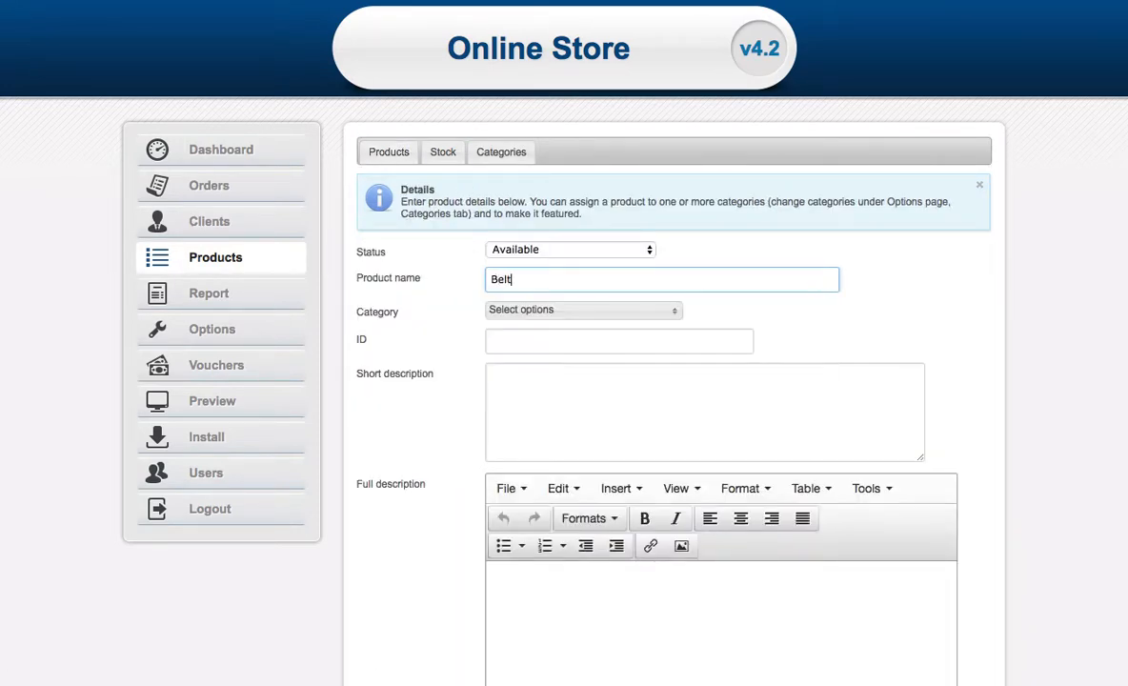
pyautogui.click(512, 310)
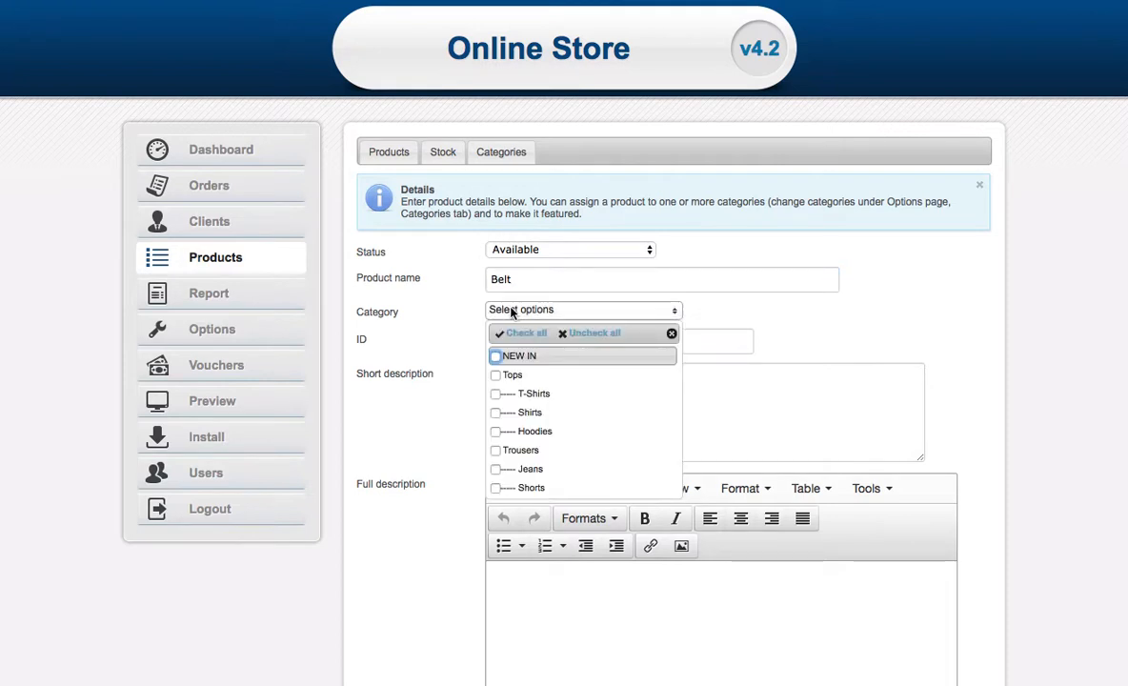
pyautogui.scroll(-4, 567, 411)
pyautogui.scroll(-2, 565, 410)
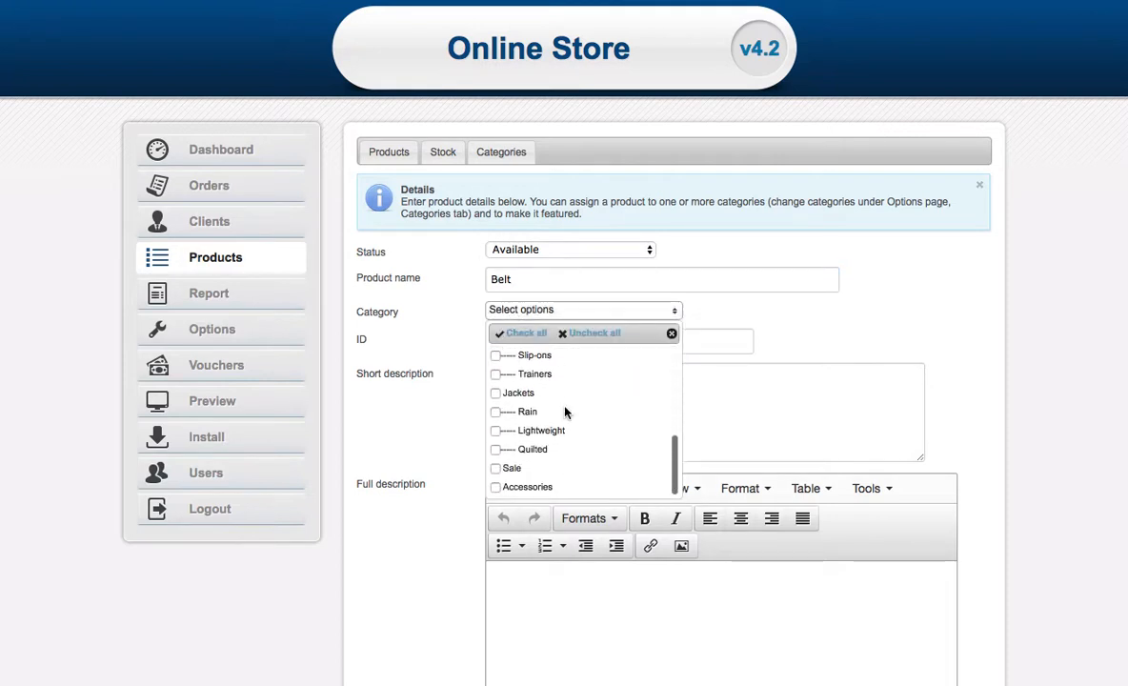
pyautogui.click(497, 488)
pyautogui.click(393, 393)
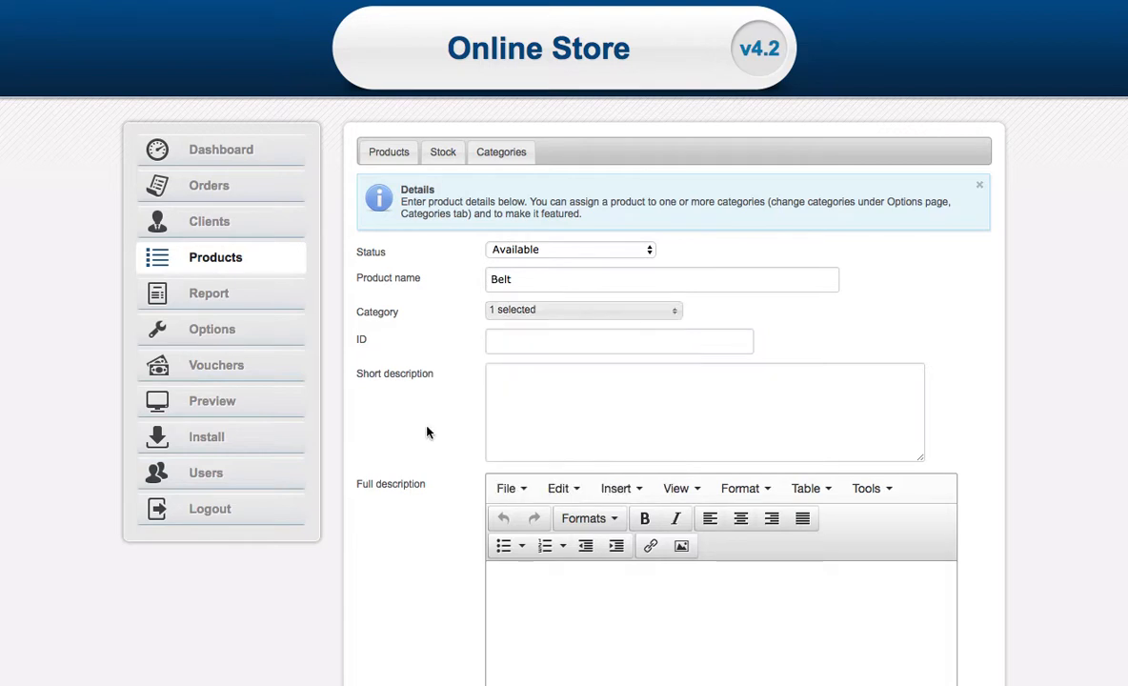
# Set the product's ID to Belt and its short description to "Black Belt"
pyautogui.click(524, 339)
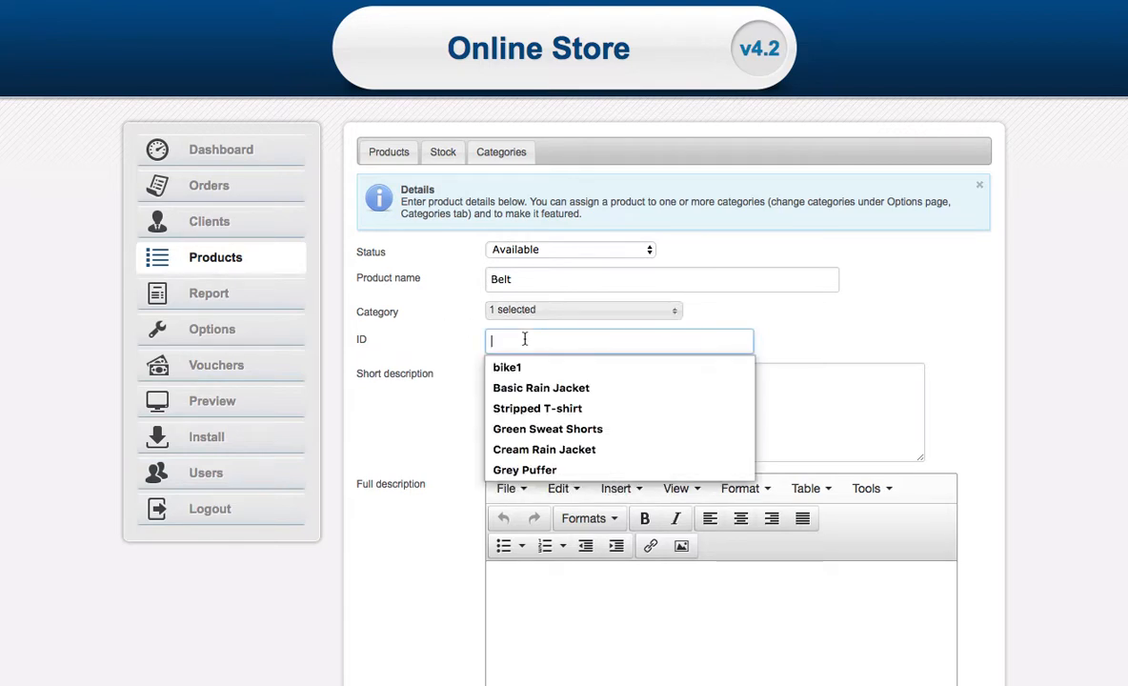
pyautogui.write('Belt')
pyautogui.click(538, 410)
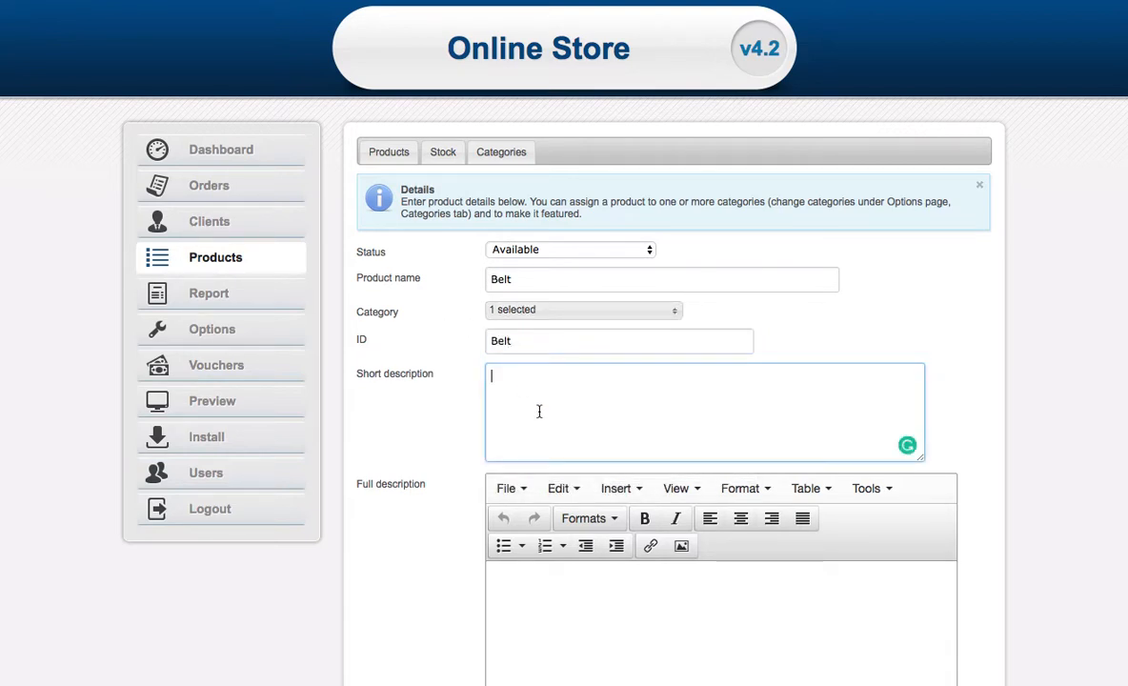
pyautogui.write('Black Belt')
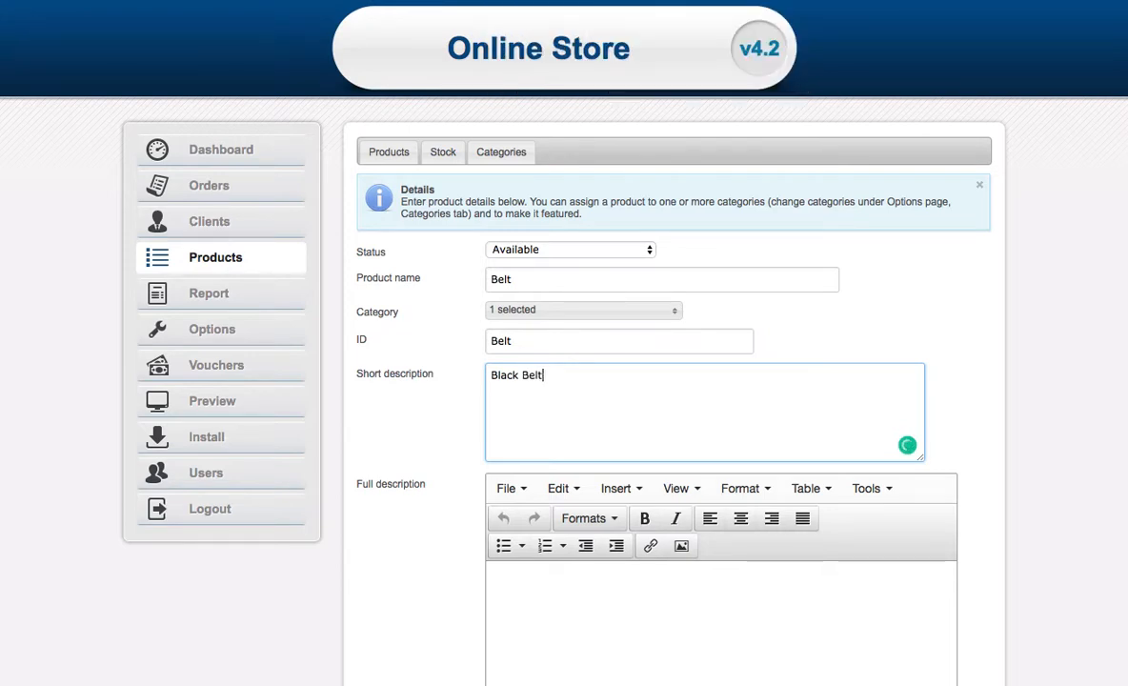
# Enter "Black Belt" as the first line of the full description, without bold formatting
pyautogui.scroll(-1, 564, 408)
pyautogui.click(570, 600)
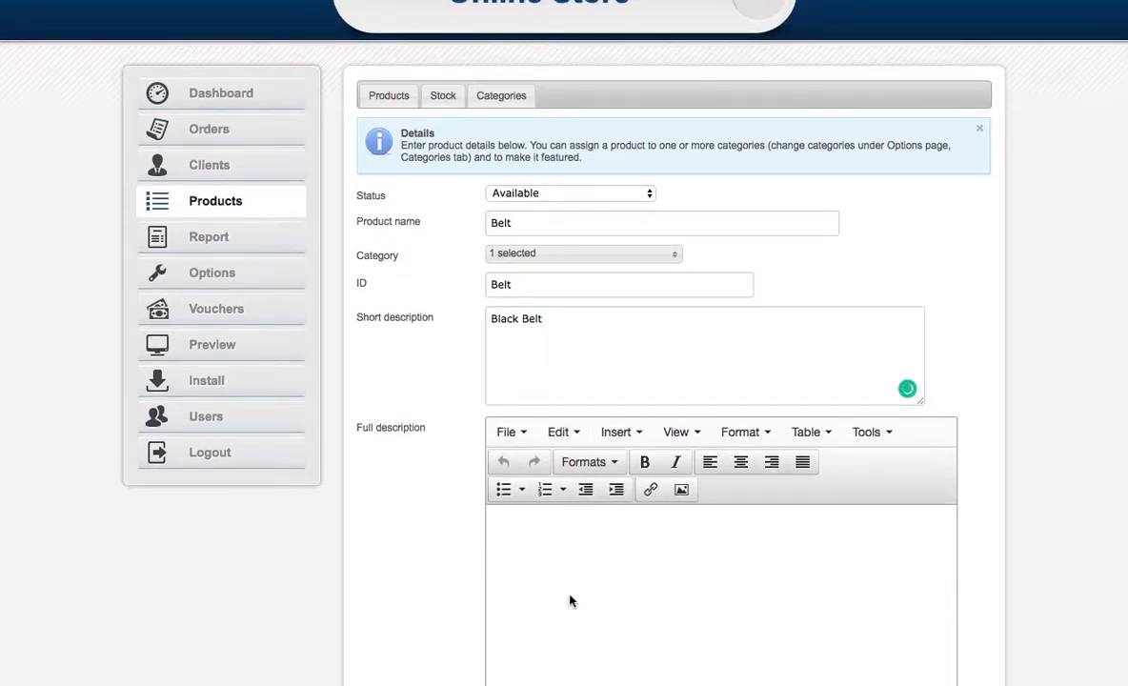
pyautogui.click(604, 581)
pyautogui.hotkey('ctrl', 'b')
pyautogui.write('Black Belt')
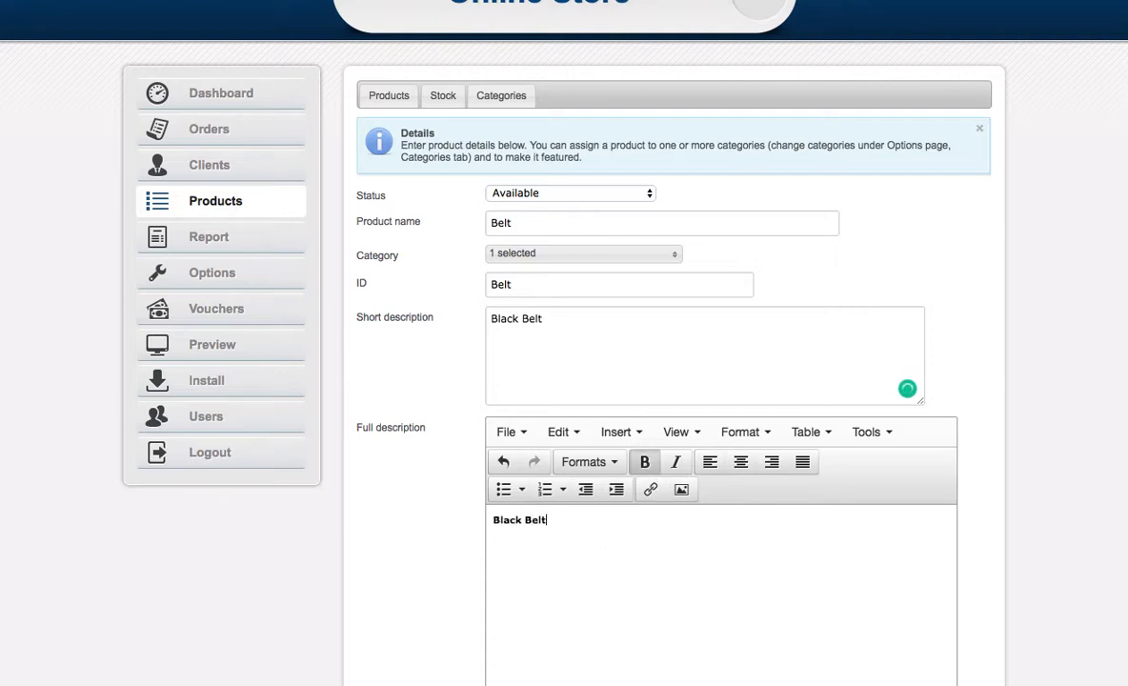
pyautogui.moveTo(494, 520); pyautogui.dragTo(581, 515)
pyautogui.click(645, 463)
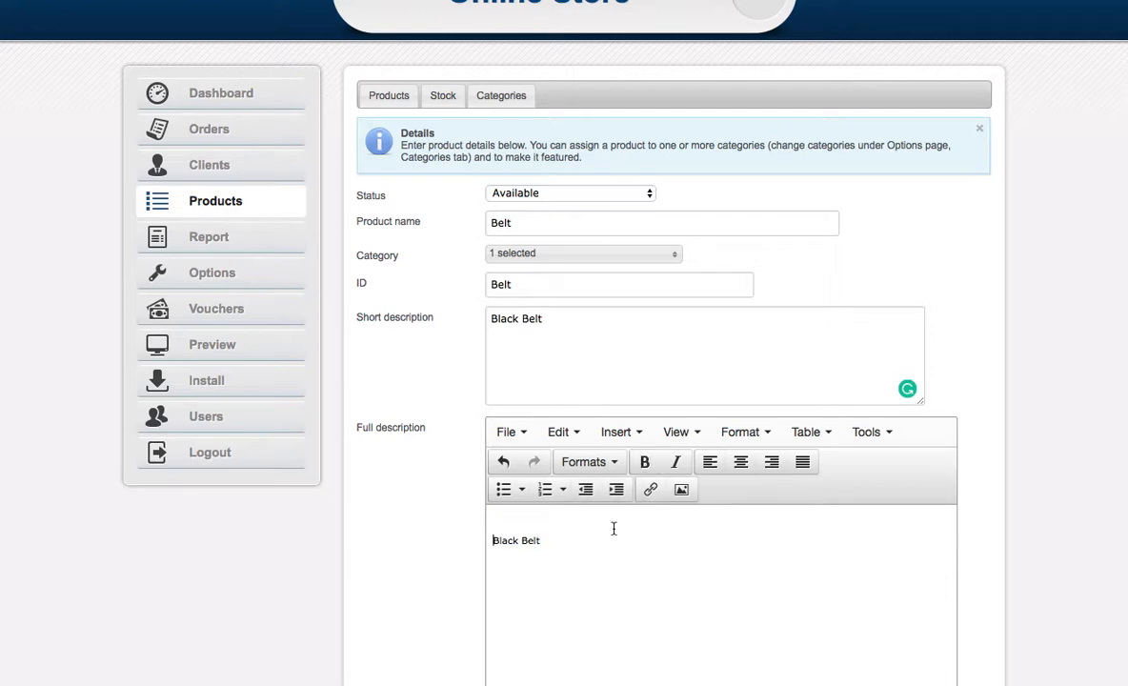
# Add a bulleted list of Leather, Black and Belt below the full description's first line, and save the product
pyautogui.press('Return')
pyautogui.click(503, 489)
pyautogui.write('Lwather')
pyautogui.press('BackSpace')
pyautogui.press('BackSpace')
pyautogui.press('BackSpace')
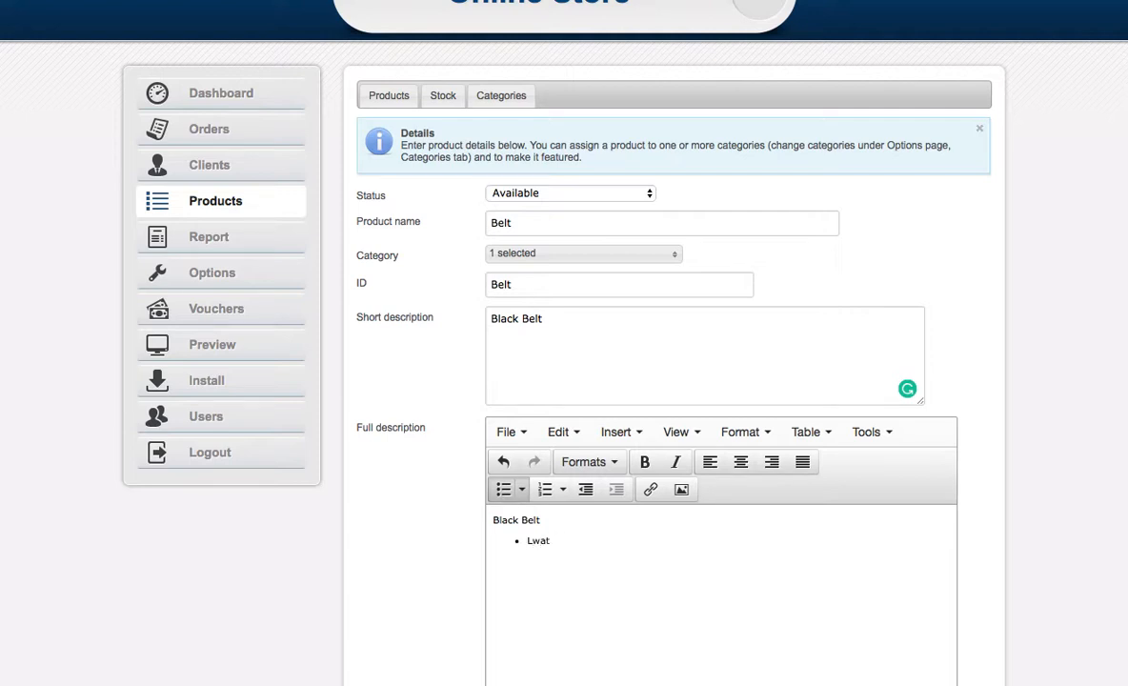
pyautogui.press('BackSpace')
pyautogui.press('BackSpace')
pyautogui.press('BackSpace')
pyautogui.write('eather')
pyautogui.press('Return')
pyautogui.write('Black')
pyautogui.press('Return')
pyautogui.write('Belt')
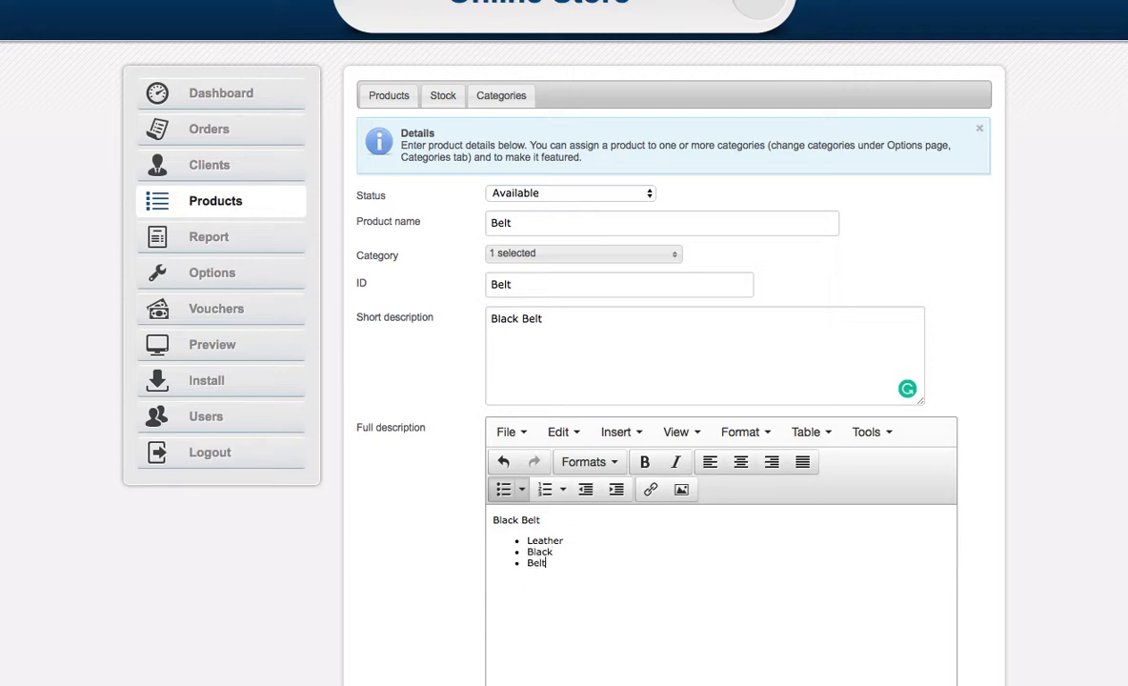
pyautogui.press('Return')
pyautogui.press('Return')
pyautogui.scroll(-3, 505, 500)
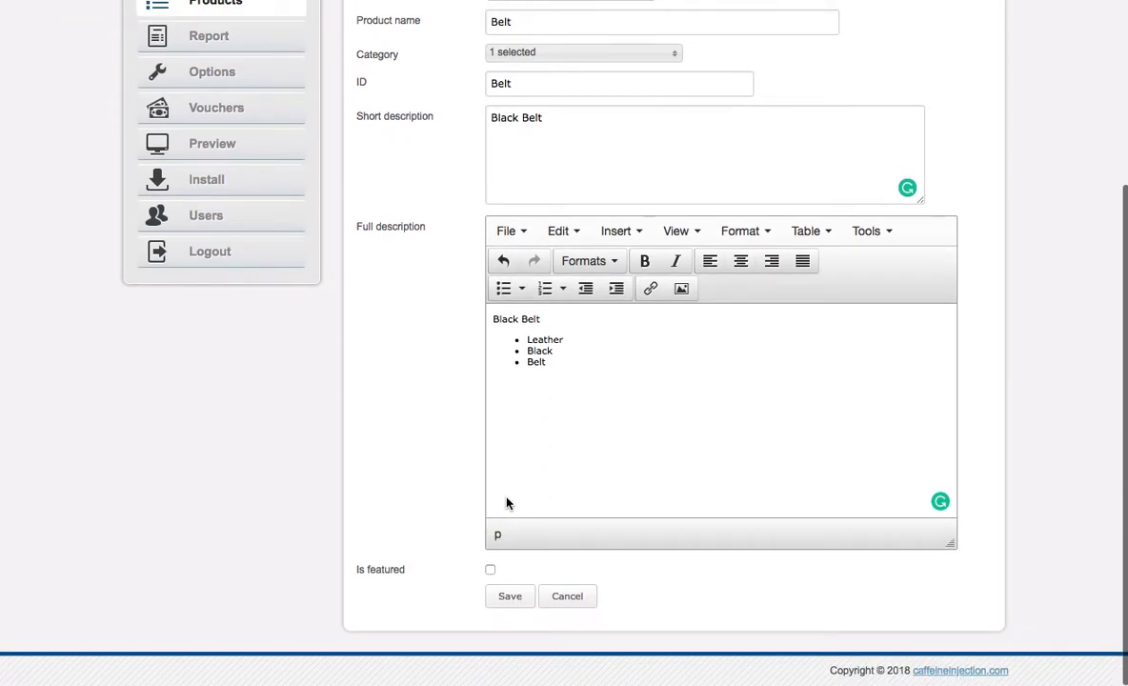
pyautogui.scroll(3, 506, 503)
pyautogui.scroll(-3, 506, 501)
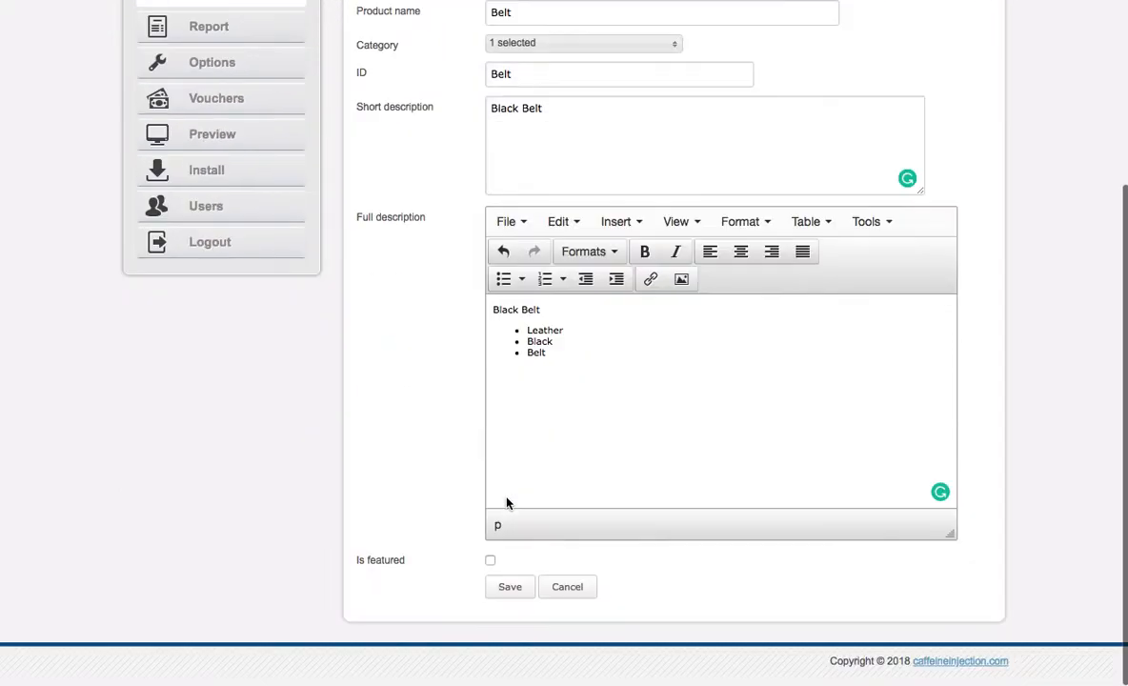
pyautogui.click(510, 600)
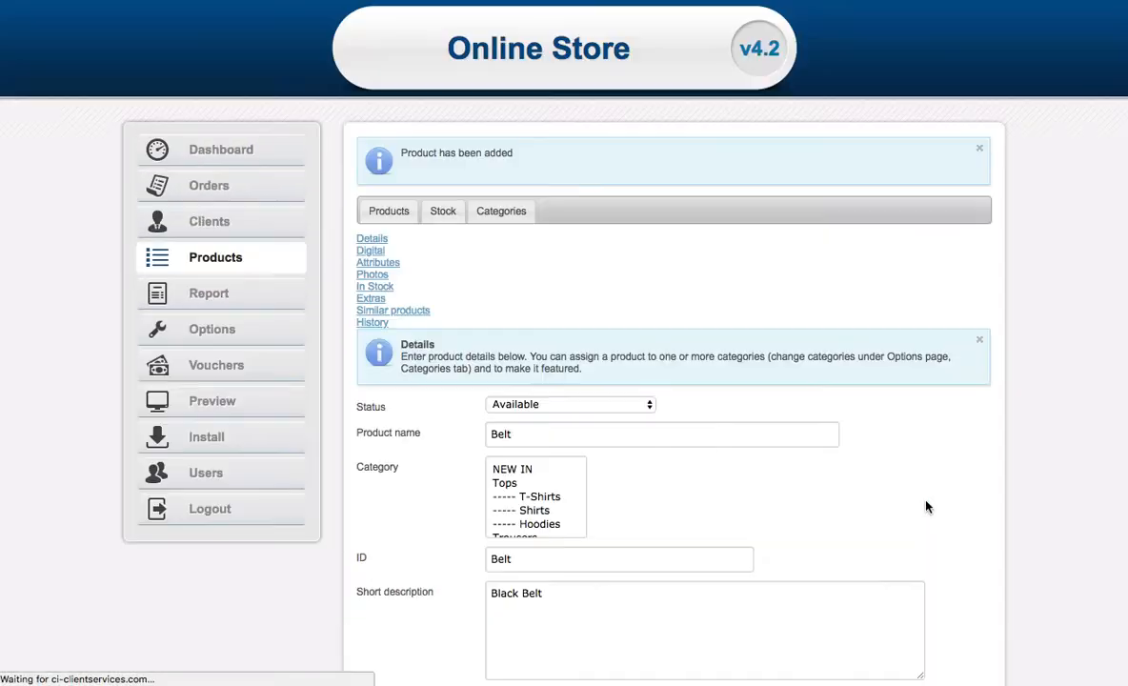
# Upload the brown belt image to the Belt product's photos
pyautogui.click(499, 251)
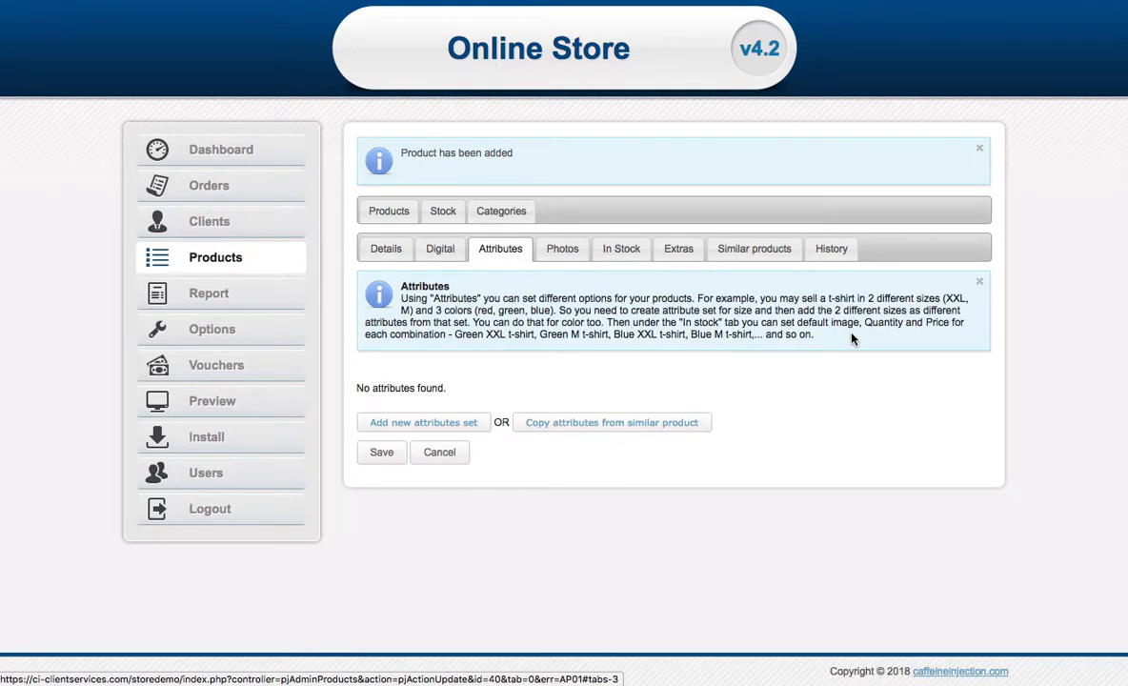
pyautogui.click(562, 249)
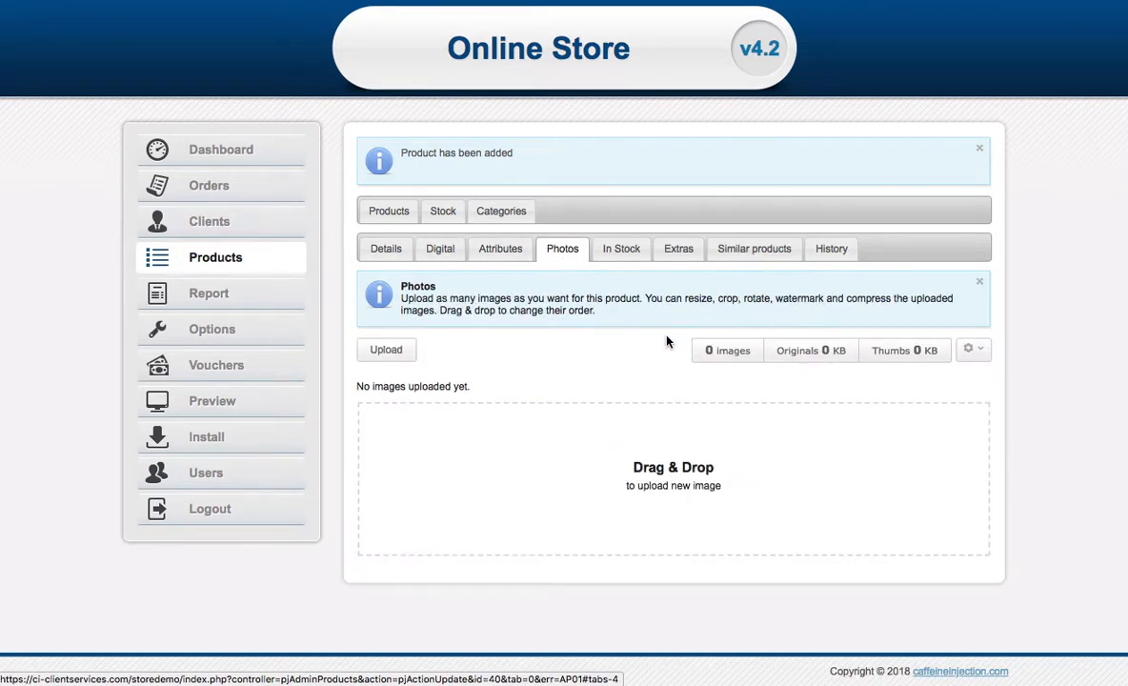
pyautogui.moveTo(1127, 466); pyautogui.dragTo(842, 468)
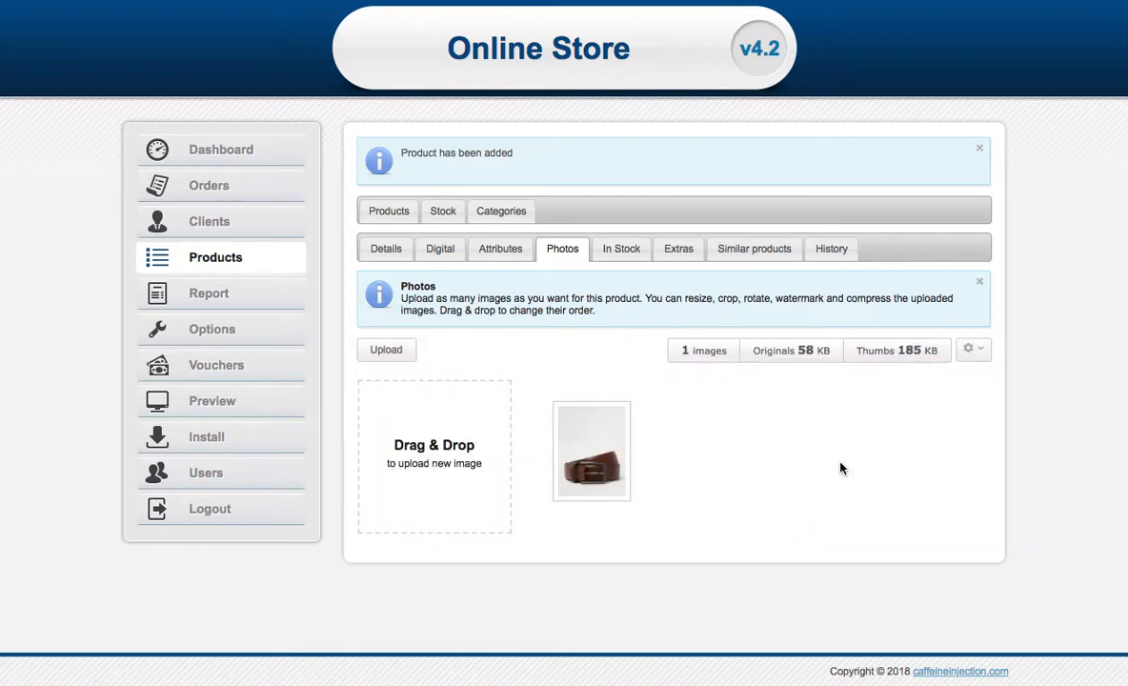
pyautogui.moveTo(574, 446)
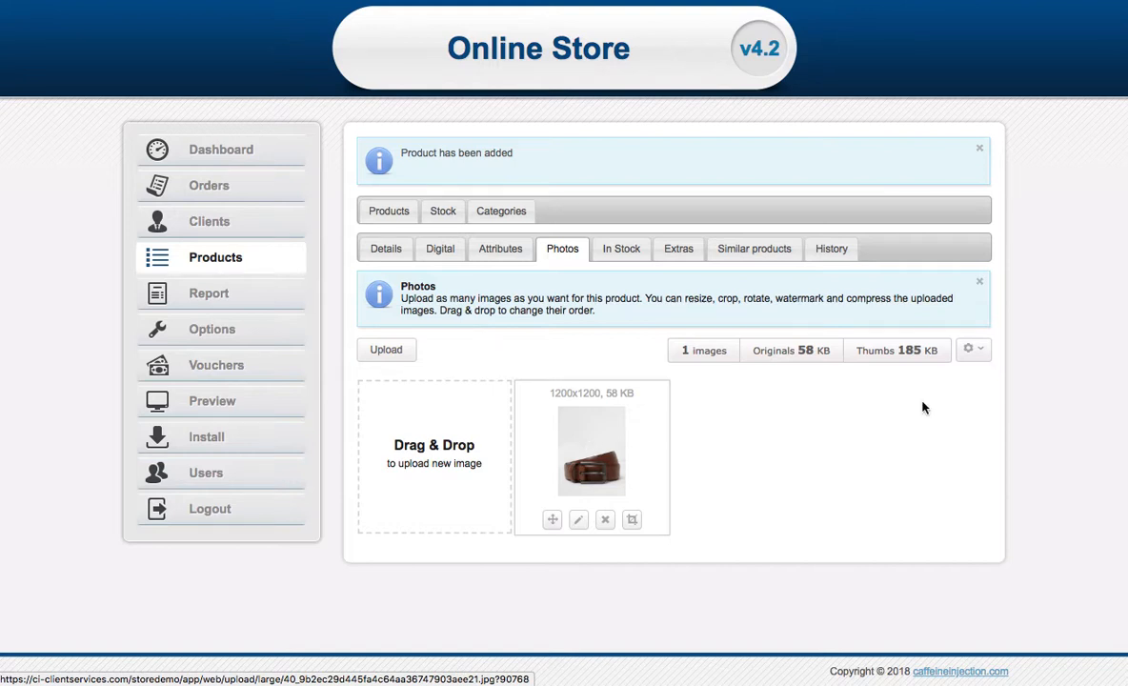
pyautogui.click(971, 349)
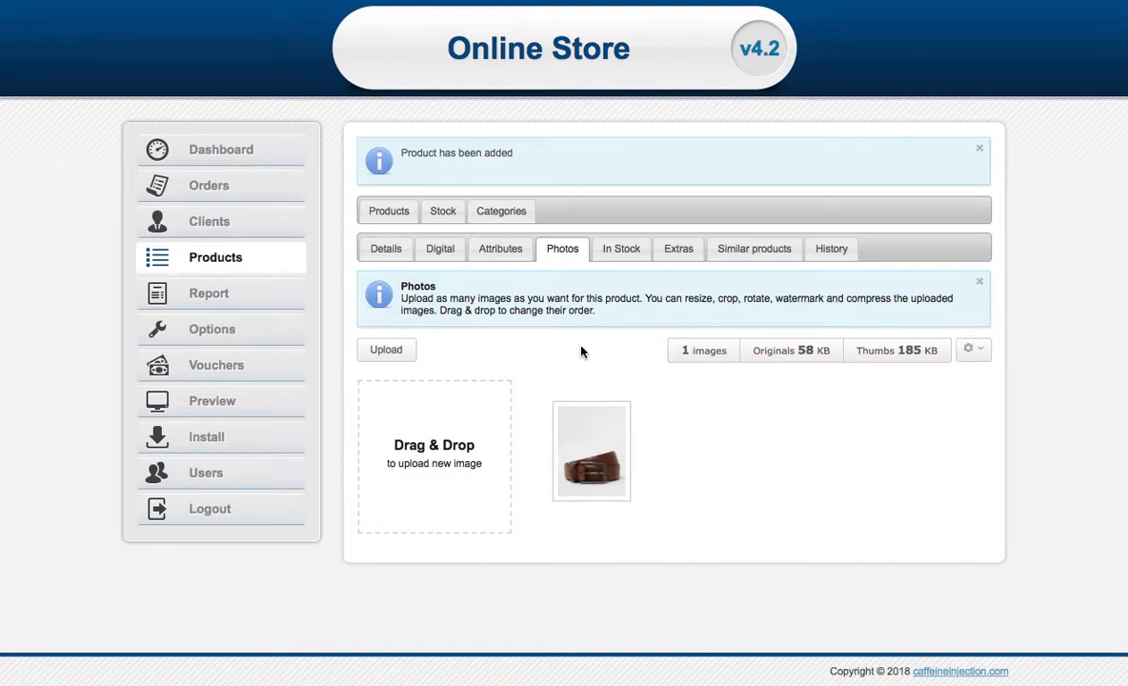
# Give the Belt's stock entry the uploaded belt image, quantity 5 and price £15, and save the product
pyautogui.click(625, 254)
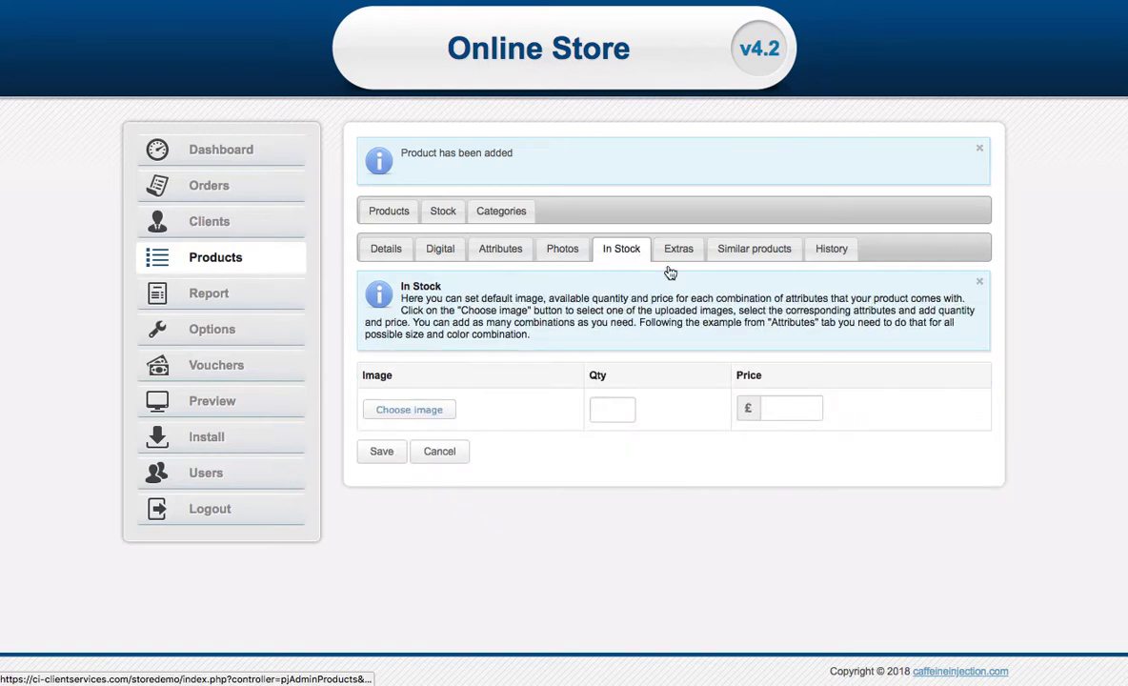
pyautogui.click(429, 413)
pyautogui.click(376, 267)
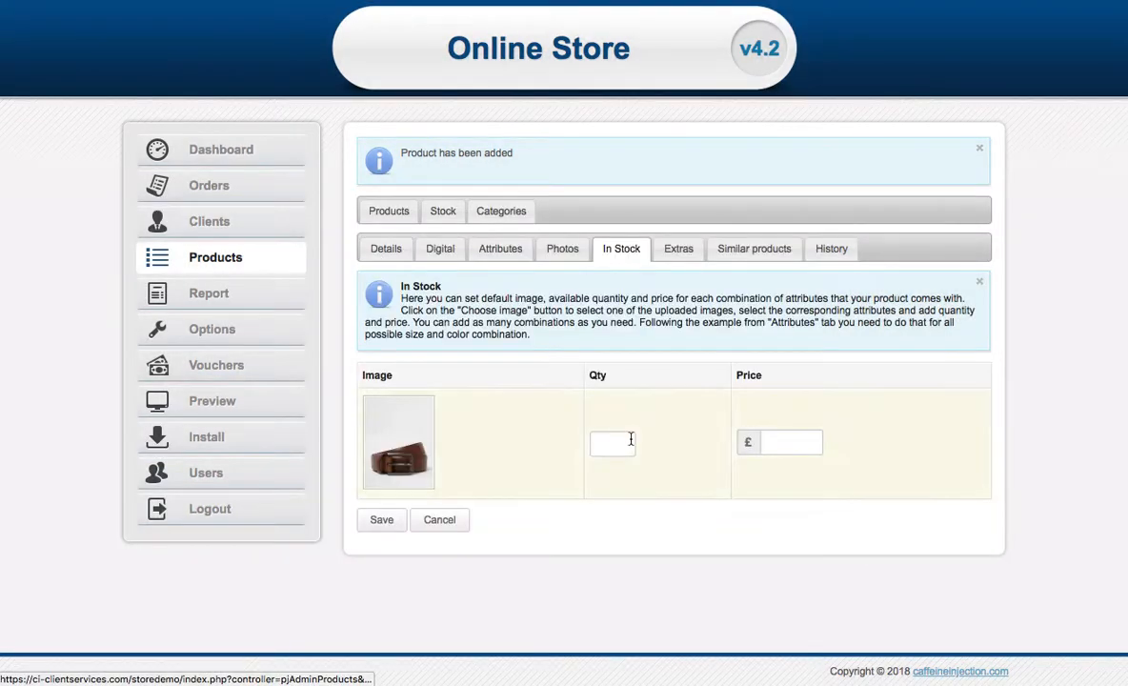
pyautogui.click(615, 446)
pyautogui.write('5')
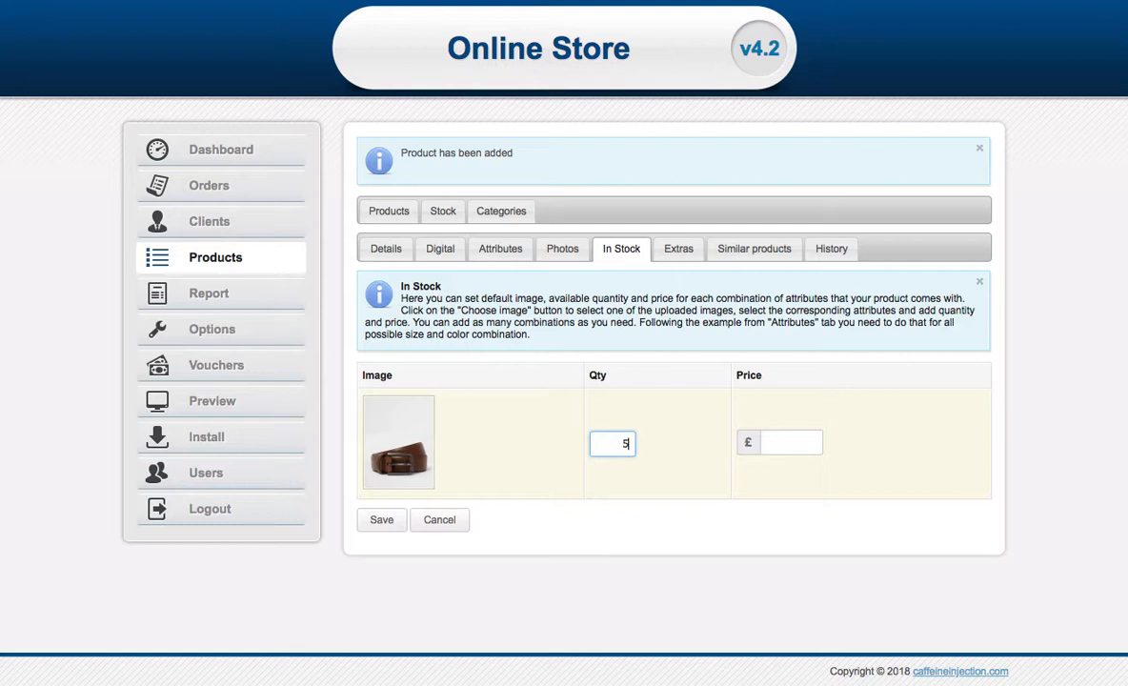
pyautogui.click(788, 442)
pyautogui.write('15')
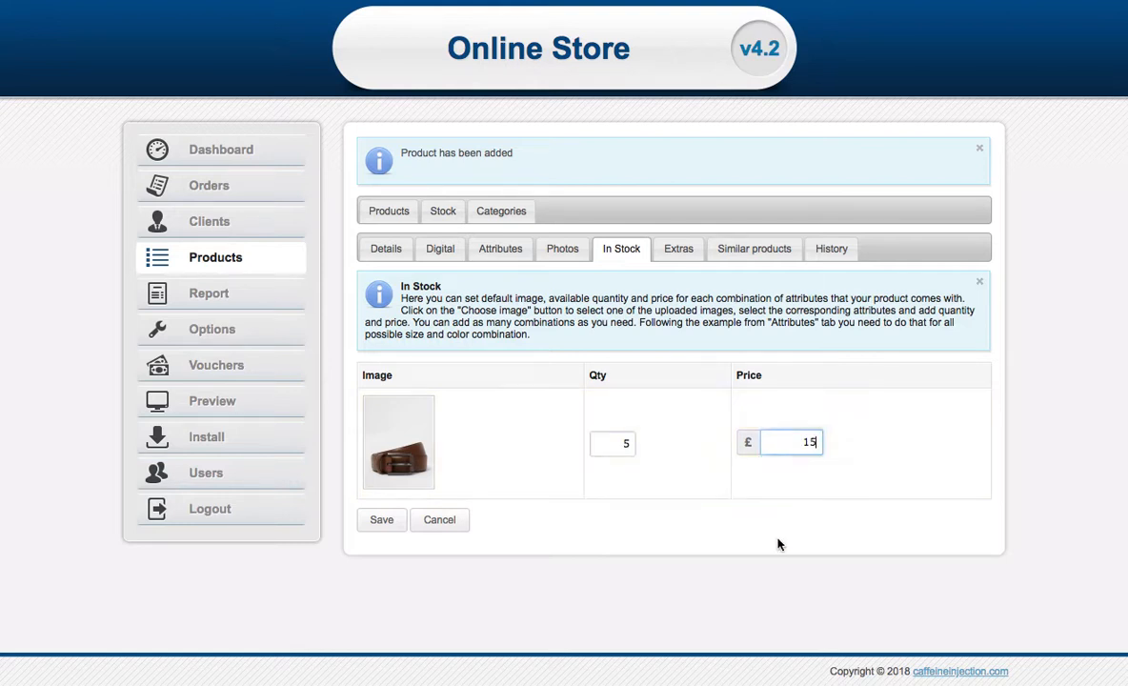
pyautogui.click(381, 521)
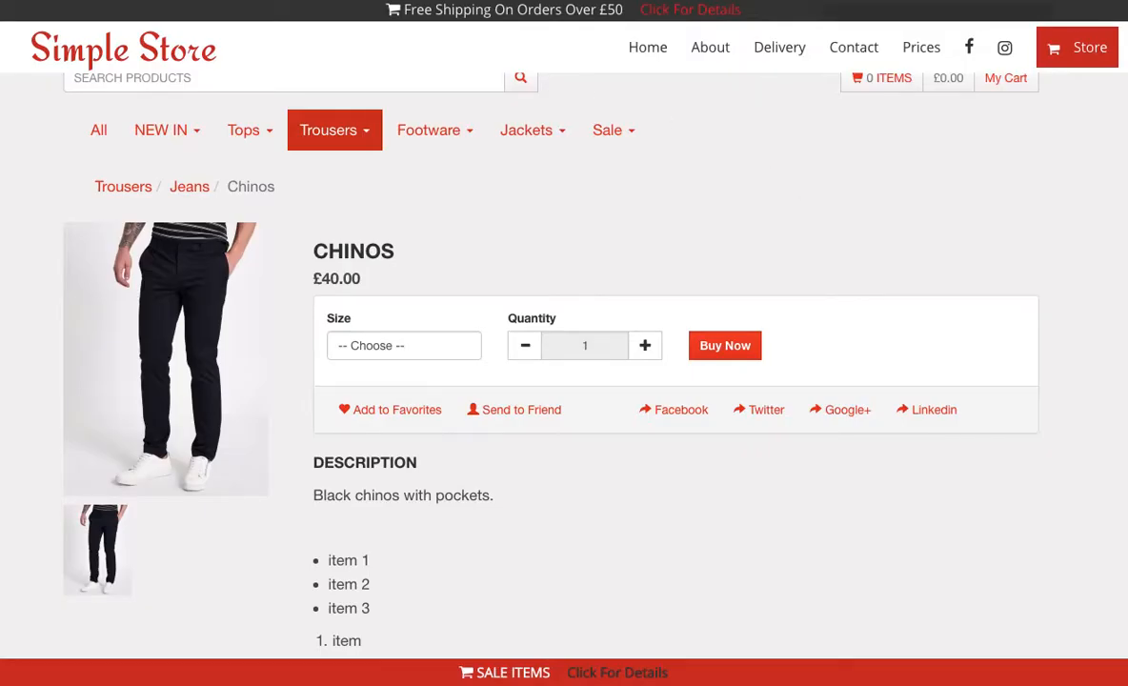
# Reload the Simple Store website, view its Accessories category, and return to the store admin's product list
pyautogui.press('super+r')
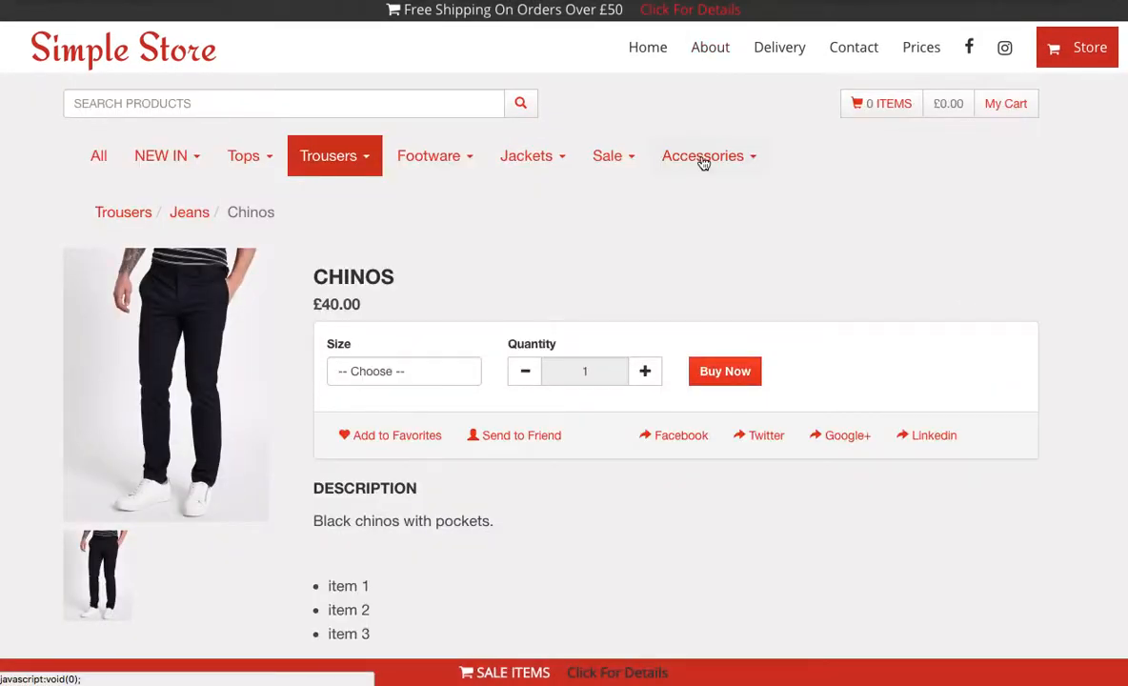
pyautogui.click(702, 158)
pyautogui.scroll(-2, 644, 572)
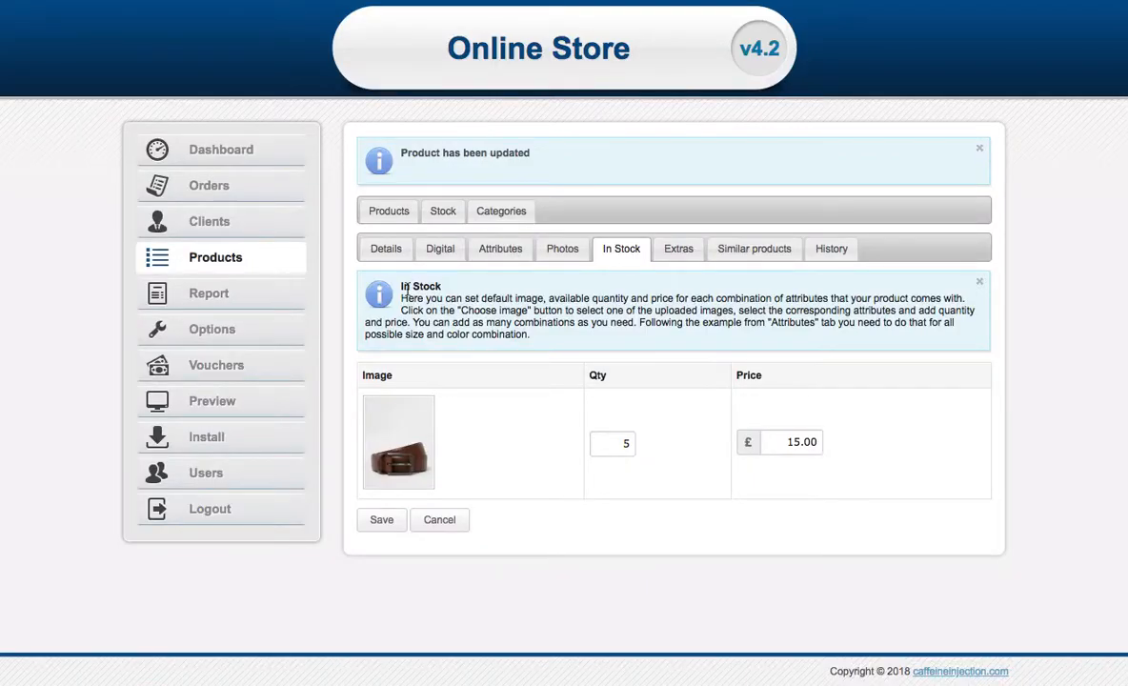
pyautogui.click(385, 212)
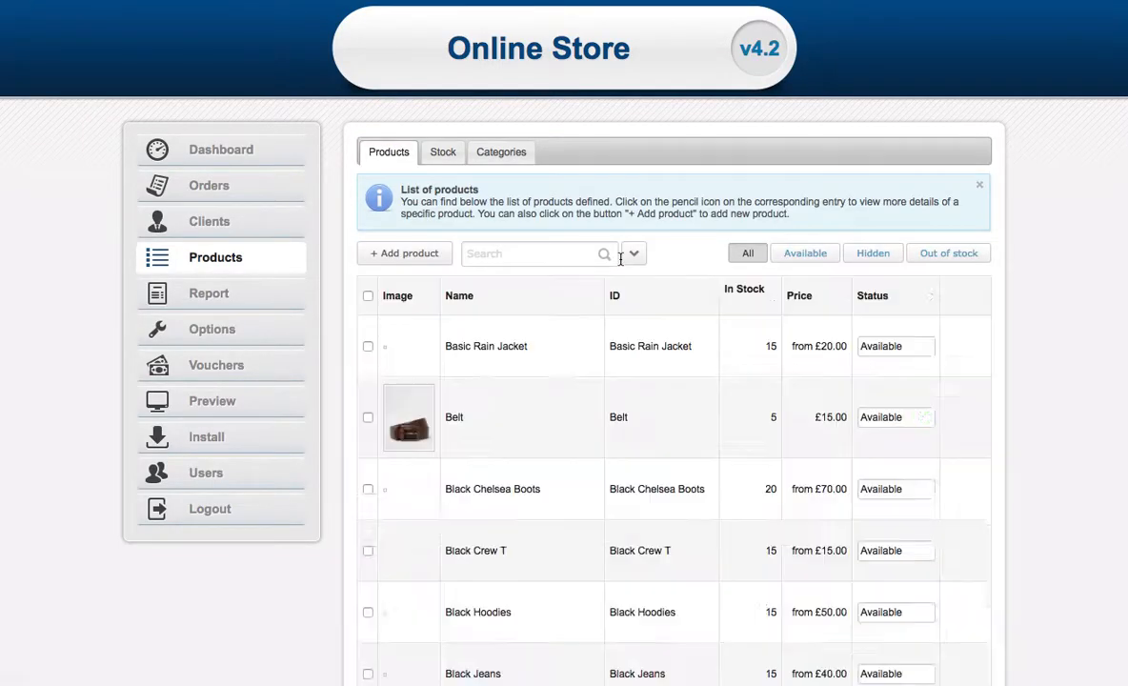
pyautogui.scroll(-2, 620, 258)
pyautogui.click(956, 273)
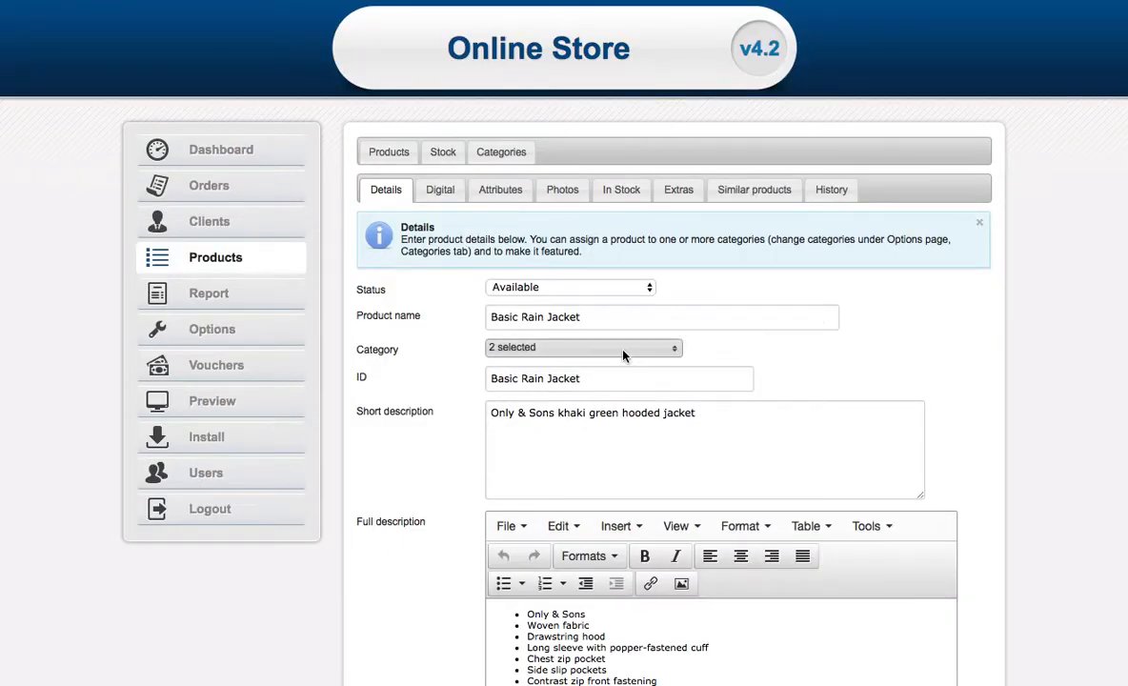
pyautogui.click(624, 355)
pyautogui.scroll(-5, 571, 448)
pyautogui.scroll(2, 537, 465)
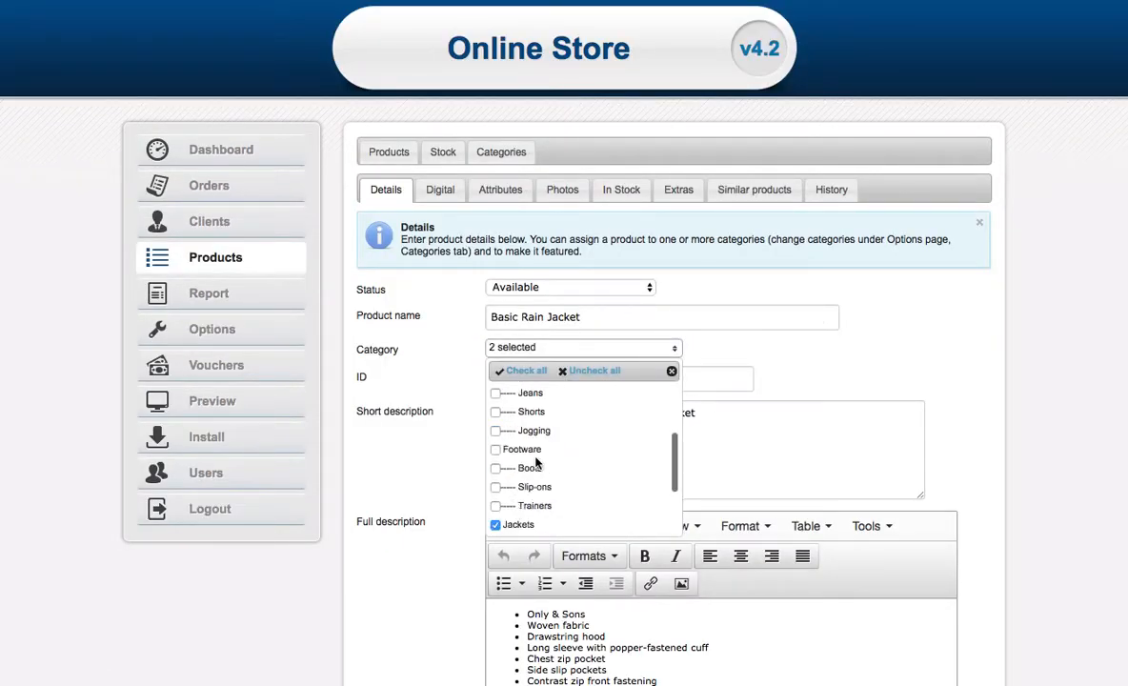
pyautogui.scroll(3, 529, 447)
pyautogui.click(431, 572)
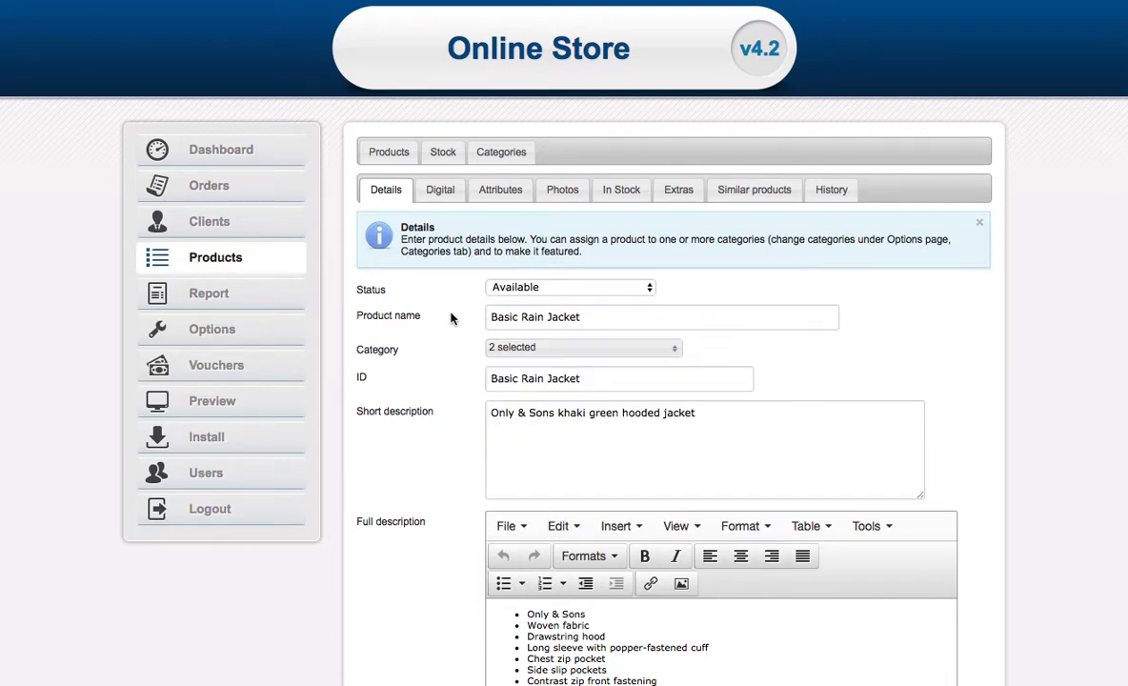
pyautogui.click(393, 155)
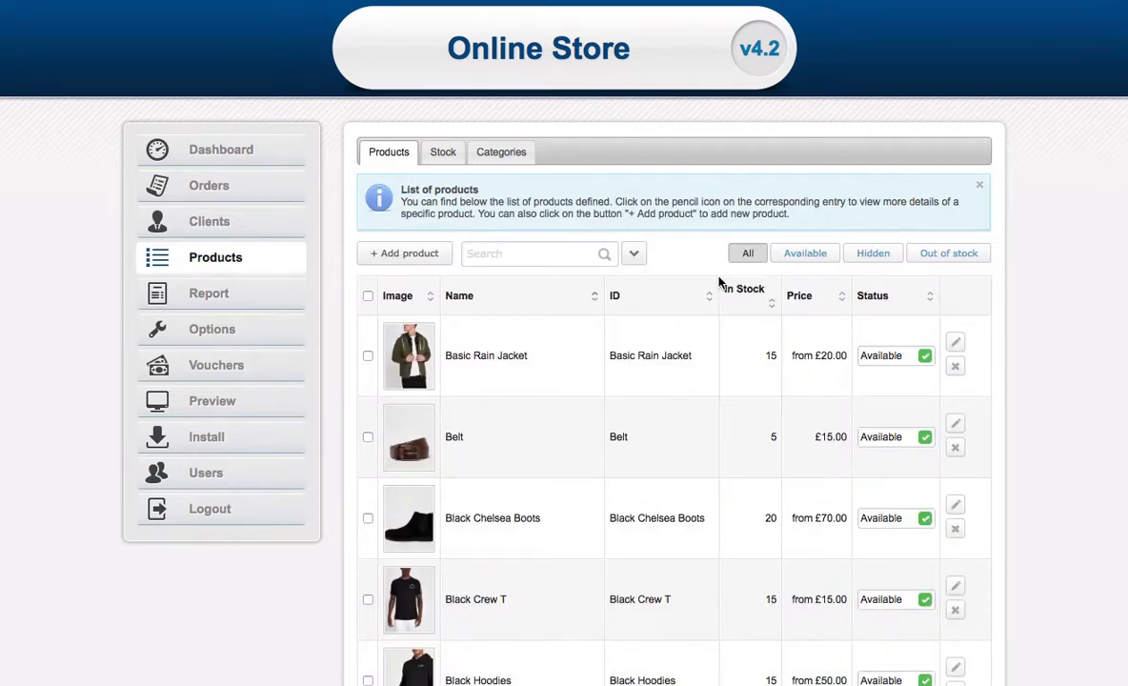
# Open the Belt product for editing, add it to the NEW IN category as well, and save the product
pyautogui.scroll(-2, 753, 281)
pyautogui.click(961, 316)
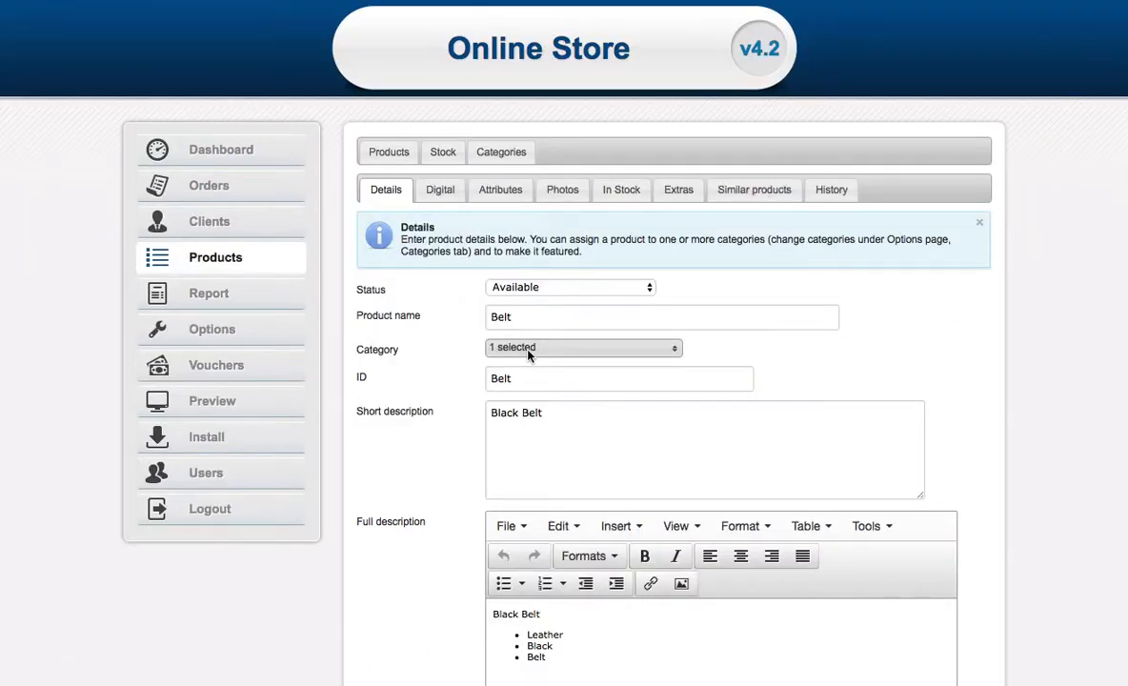
pyautogui.click(530, 350)
pyautogui.click(496, 394)
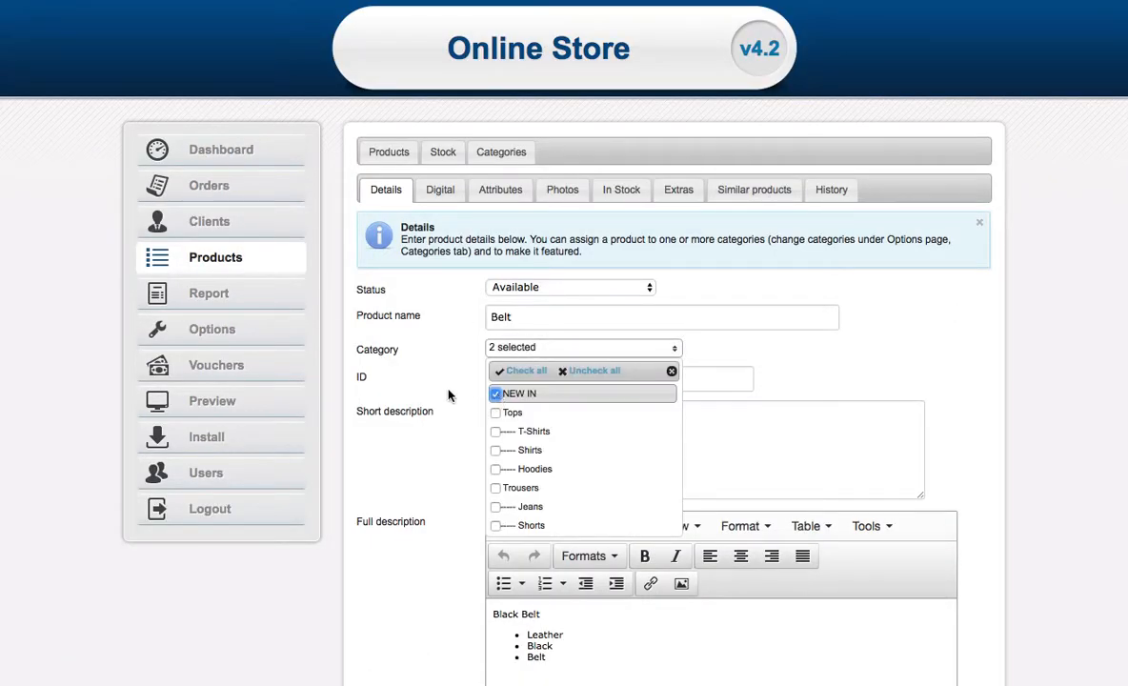
pyautogui.scroll(-5, 448, 392)
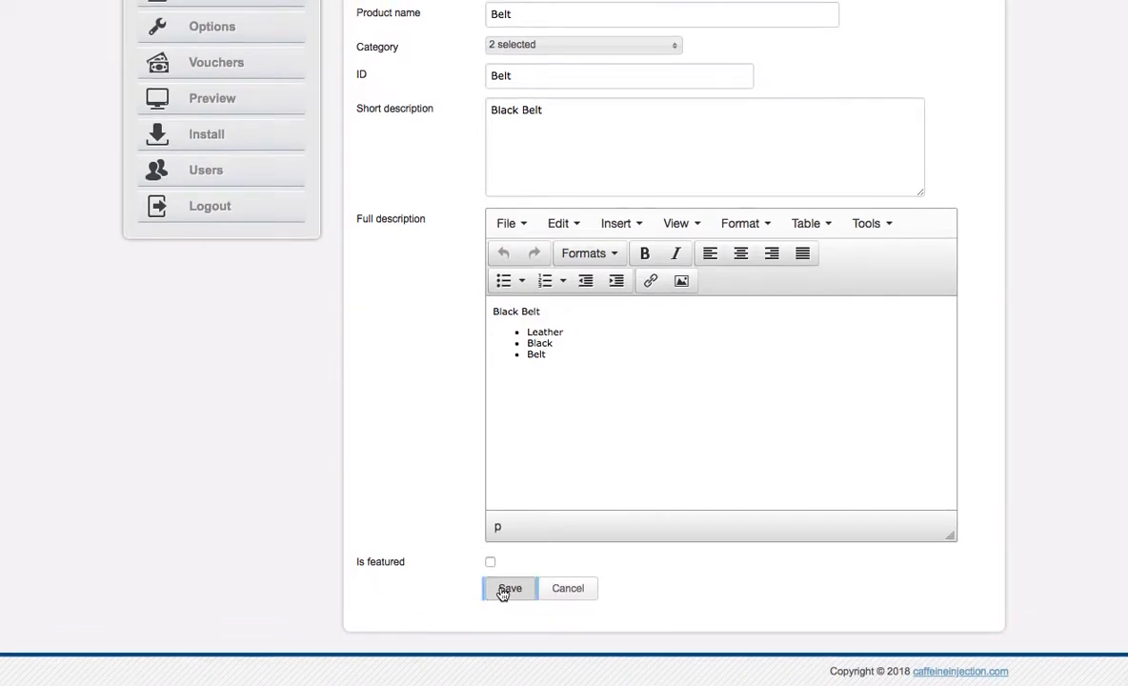
pyautogui.click(503, 591)
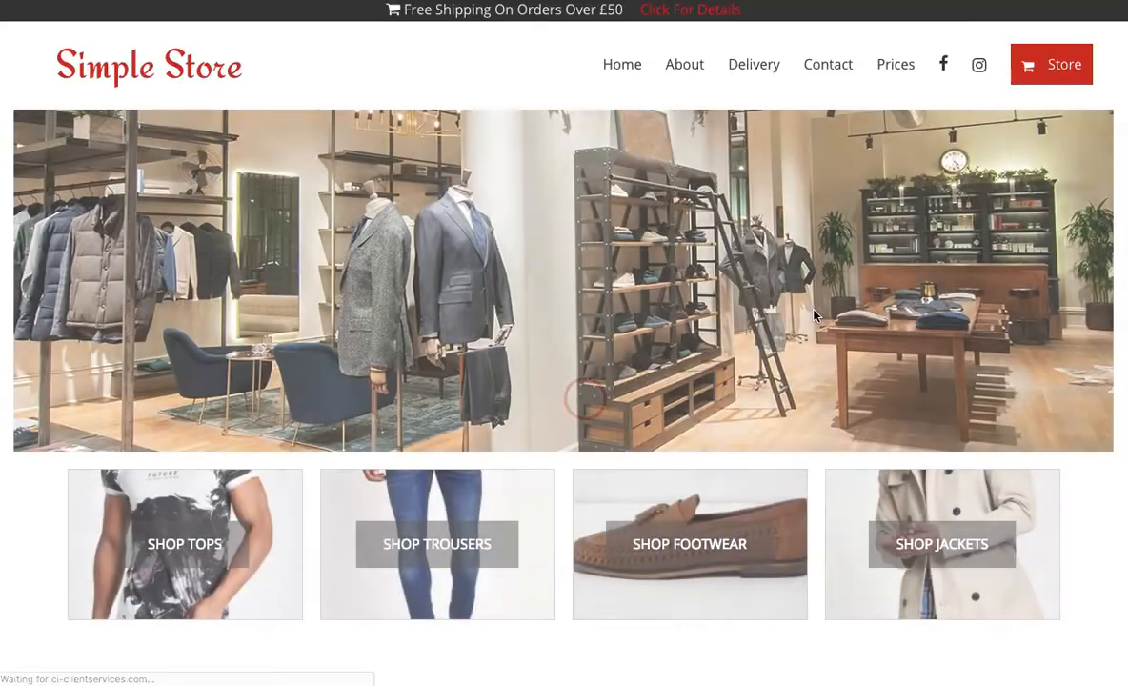
# Check the New In section on the Simple Store website's home page for the Belt
pyautogui.scroll(-12, 813, 315)
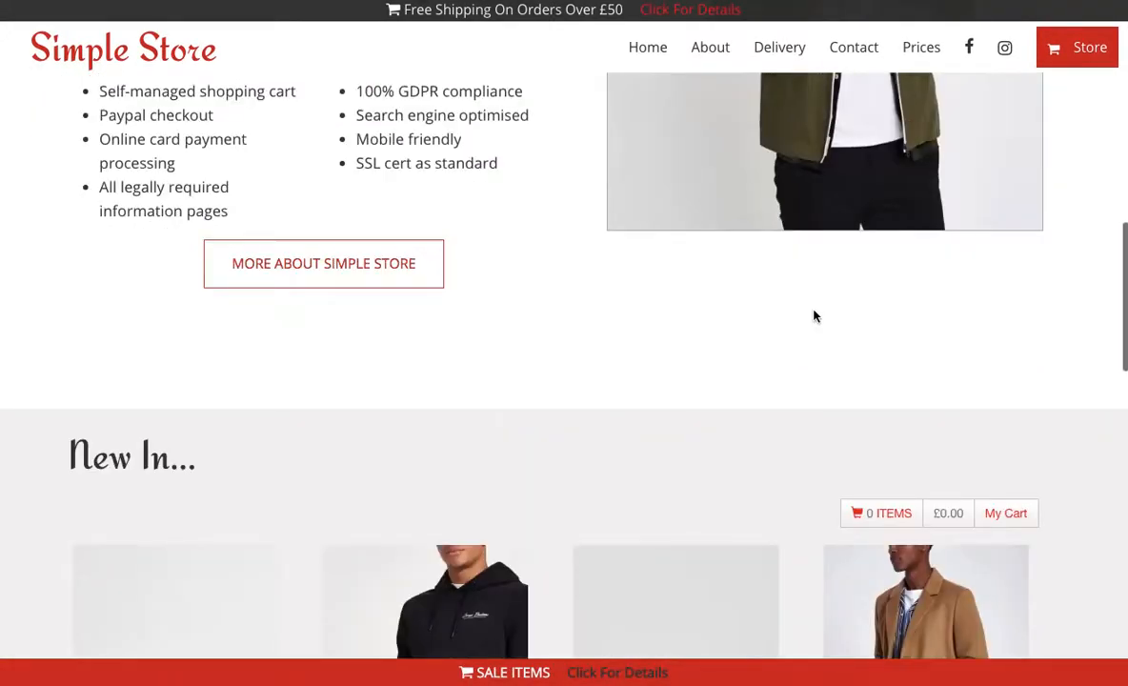
pyautogui.scroll(-3, 813, 314)
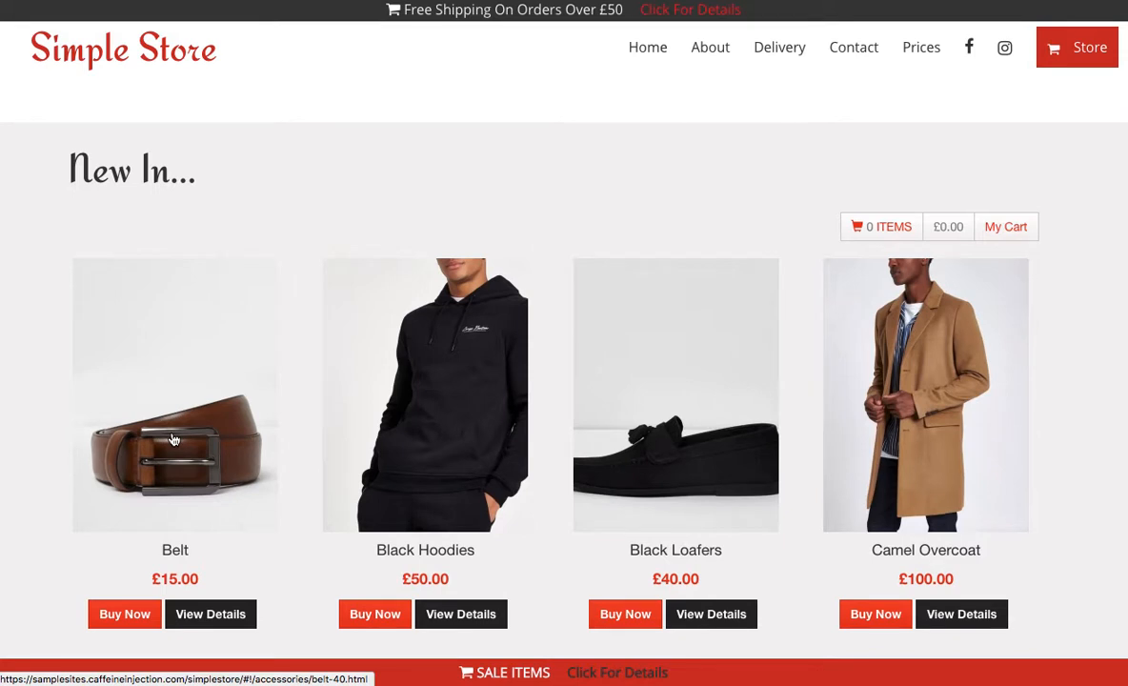